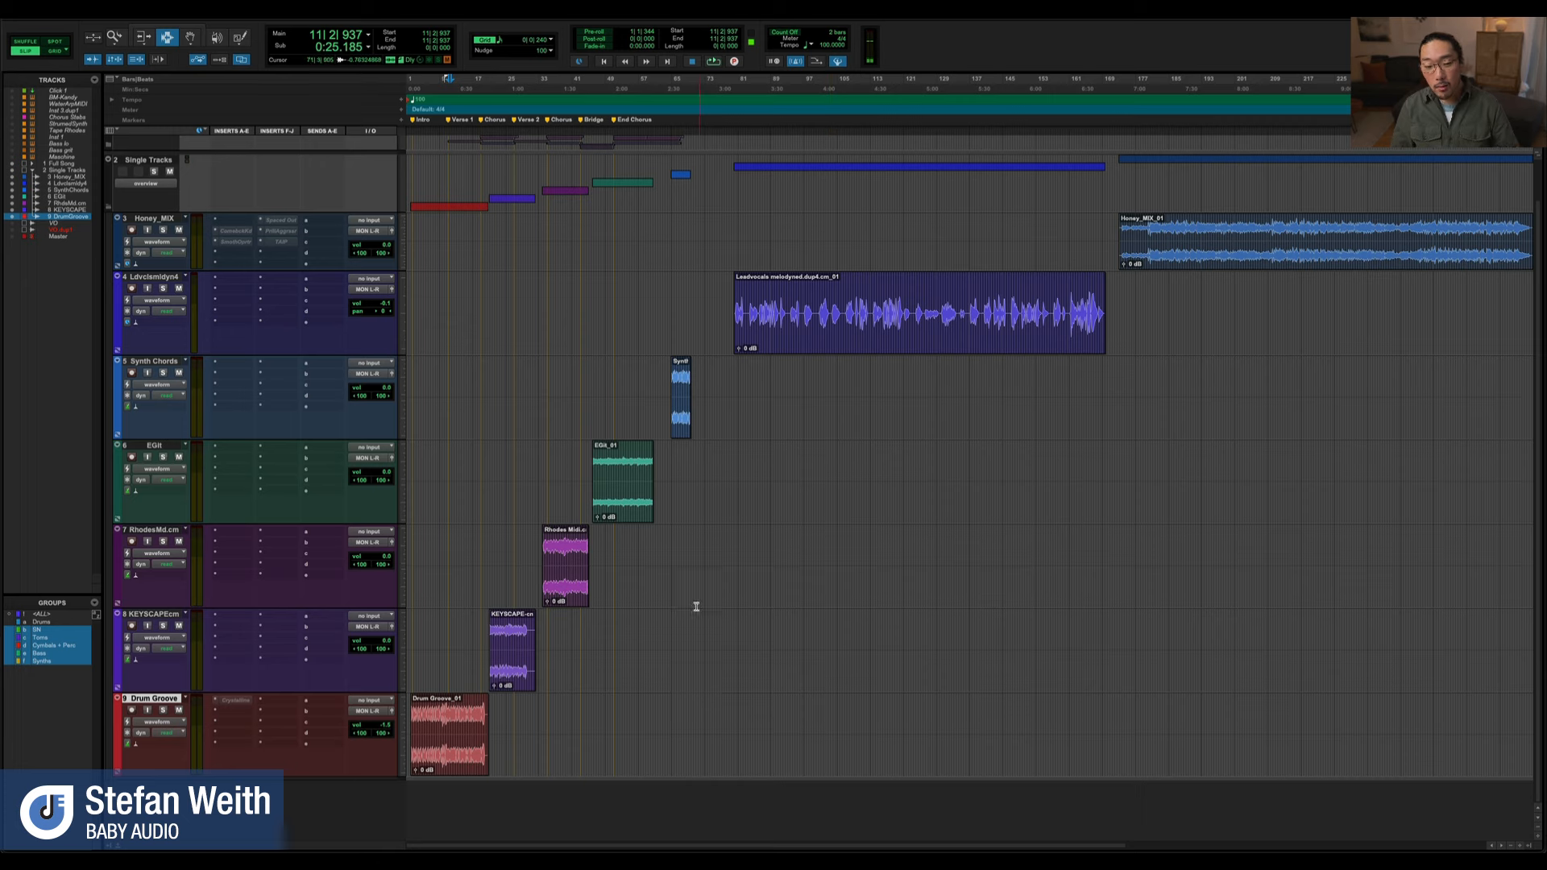
Select the Drum Groove clip and zoom the timeline so it fills the edit view
double_click(440, 746)
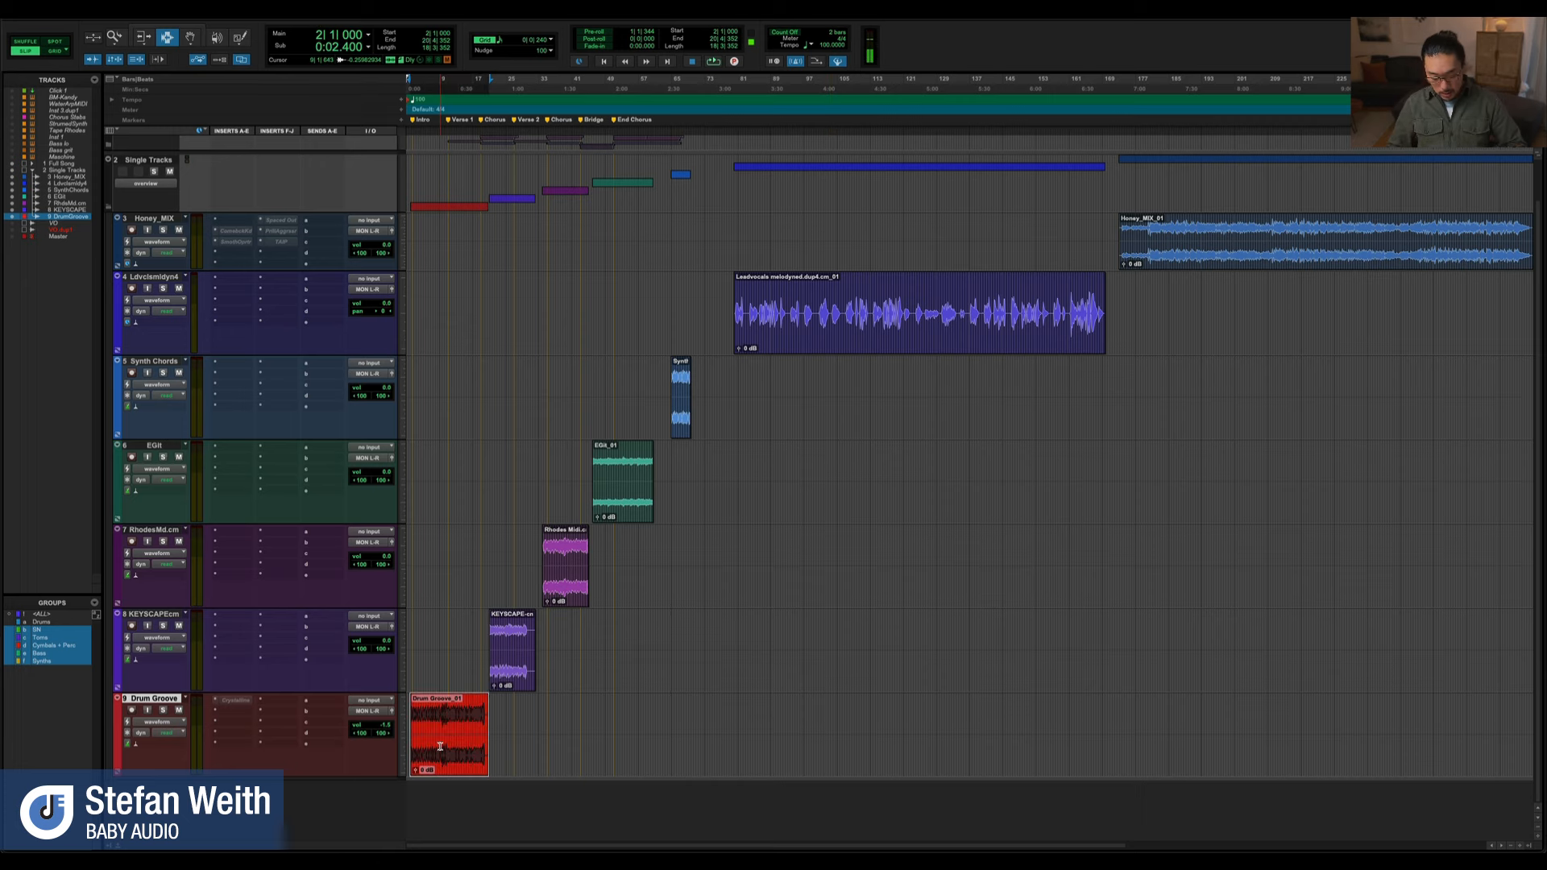
key("e")
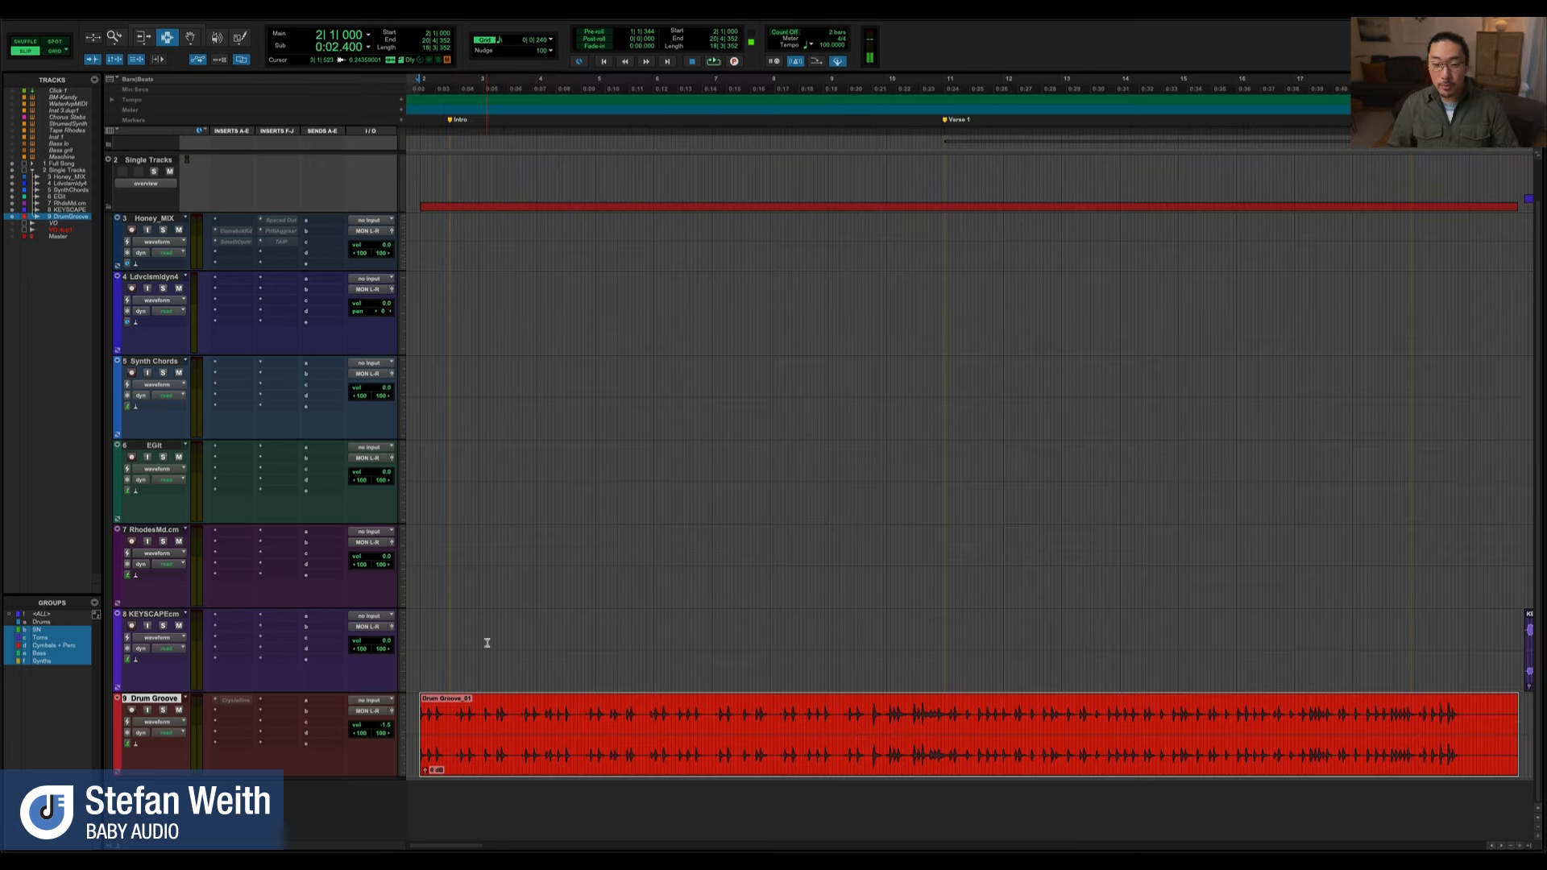
key("e")
key("r")
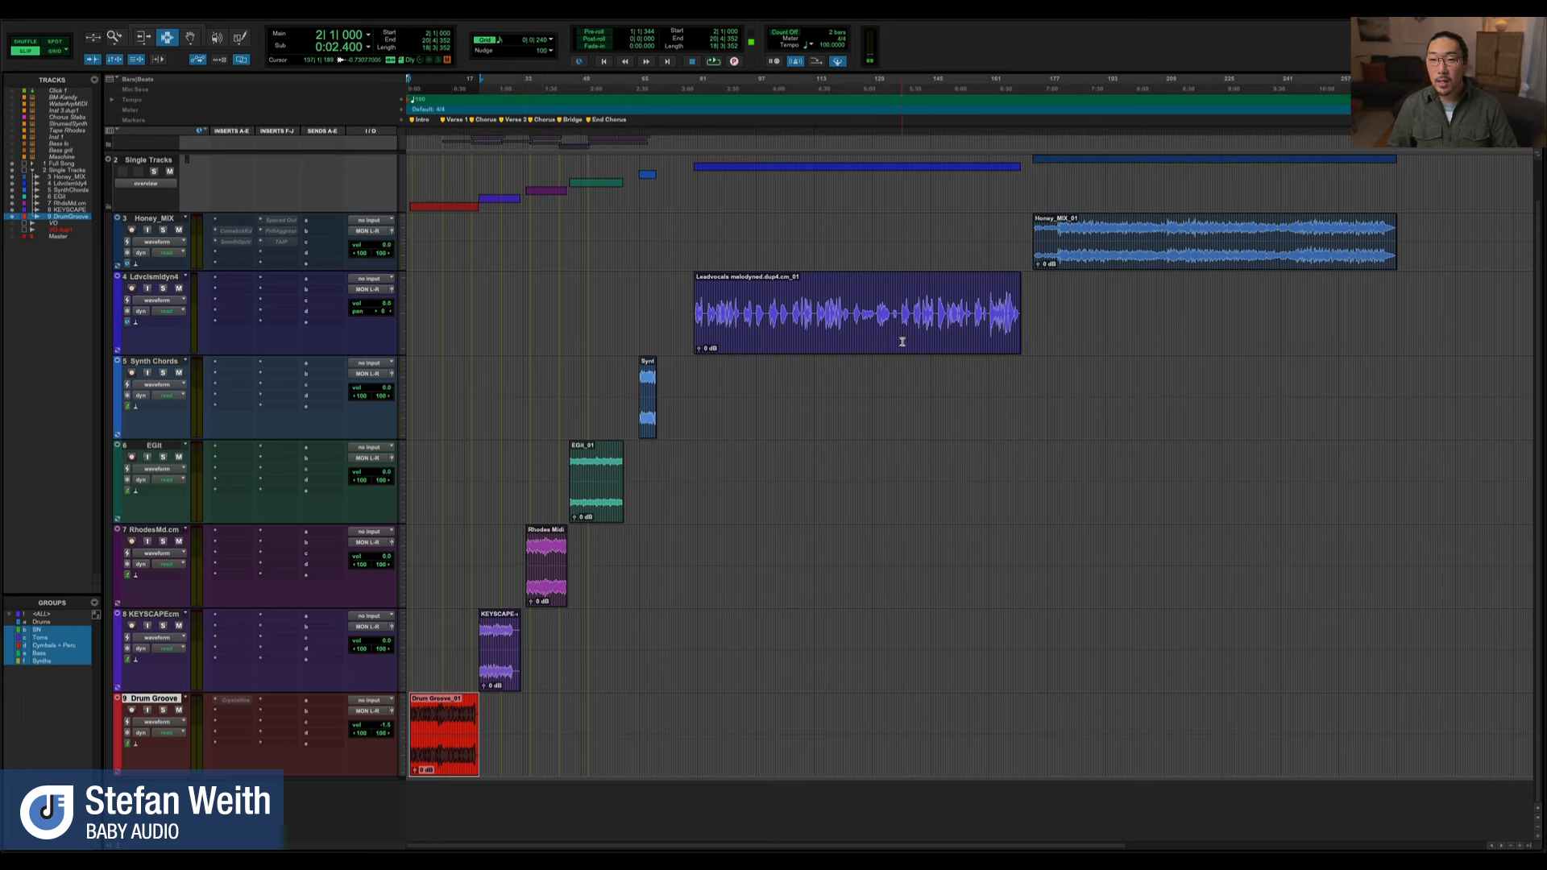
key("t")
key("t")
key("t")
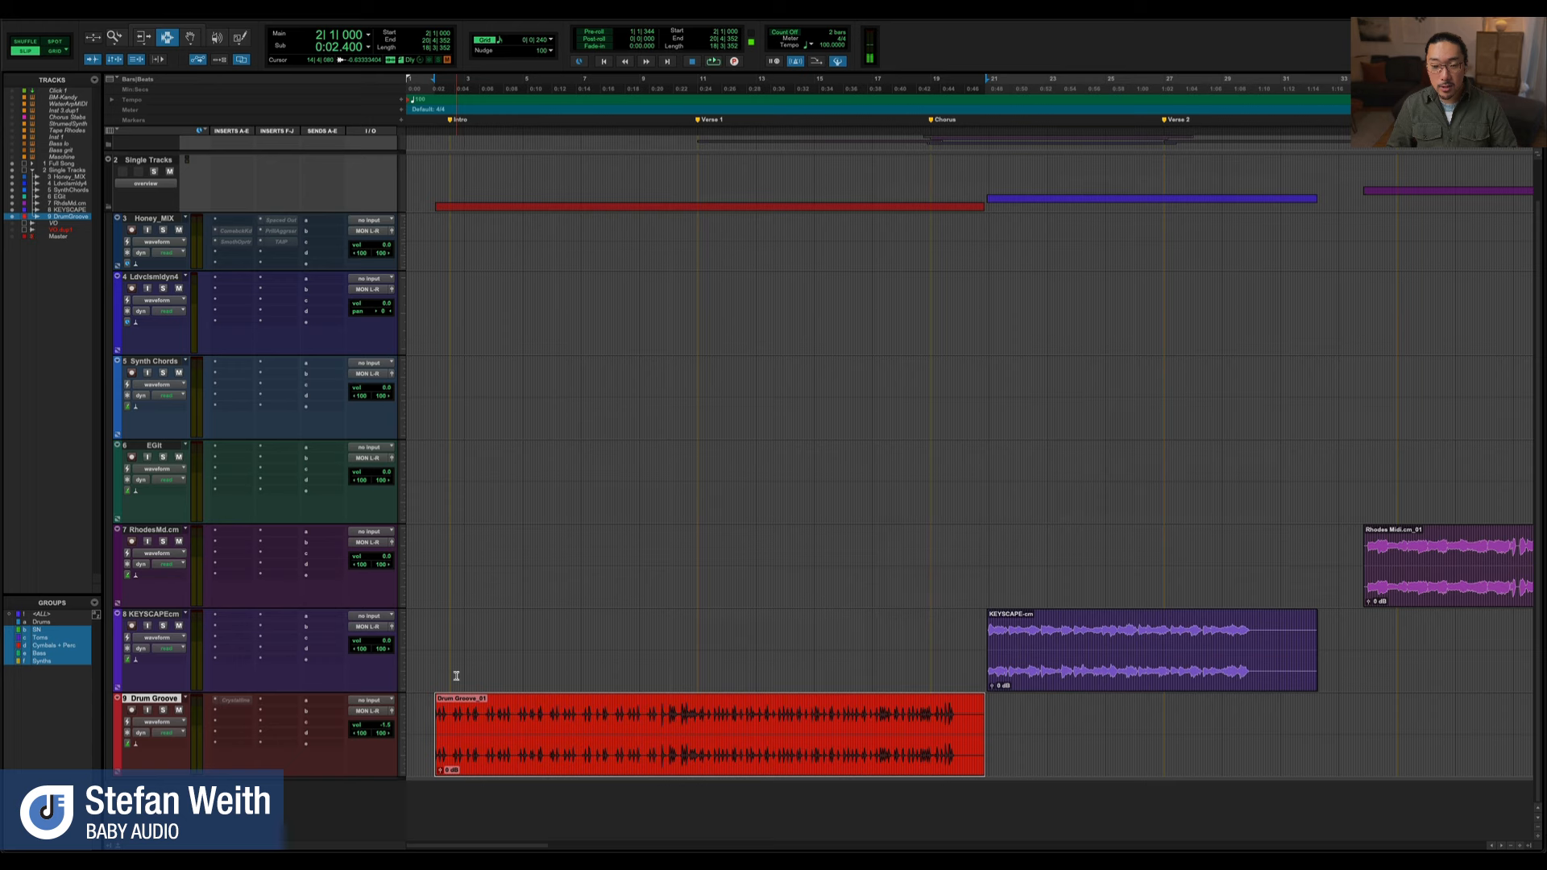
key("t")
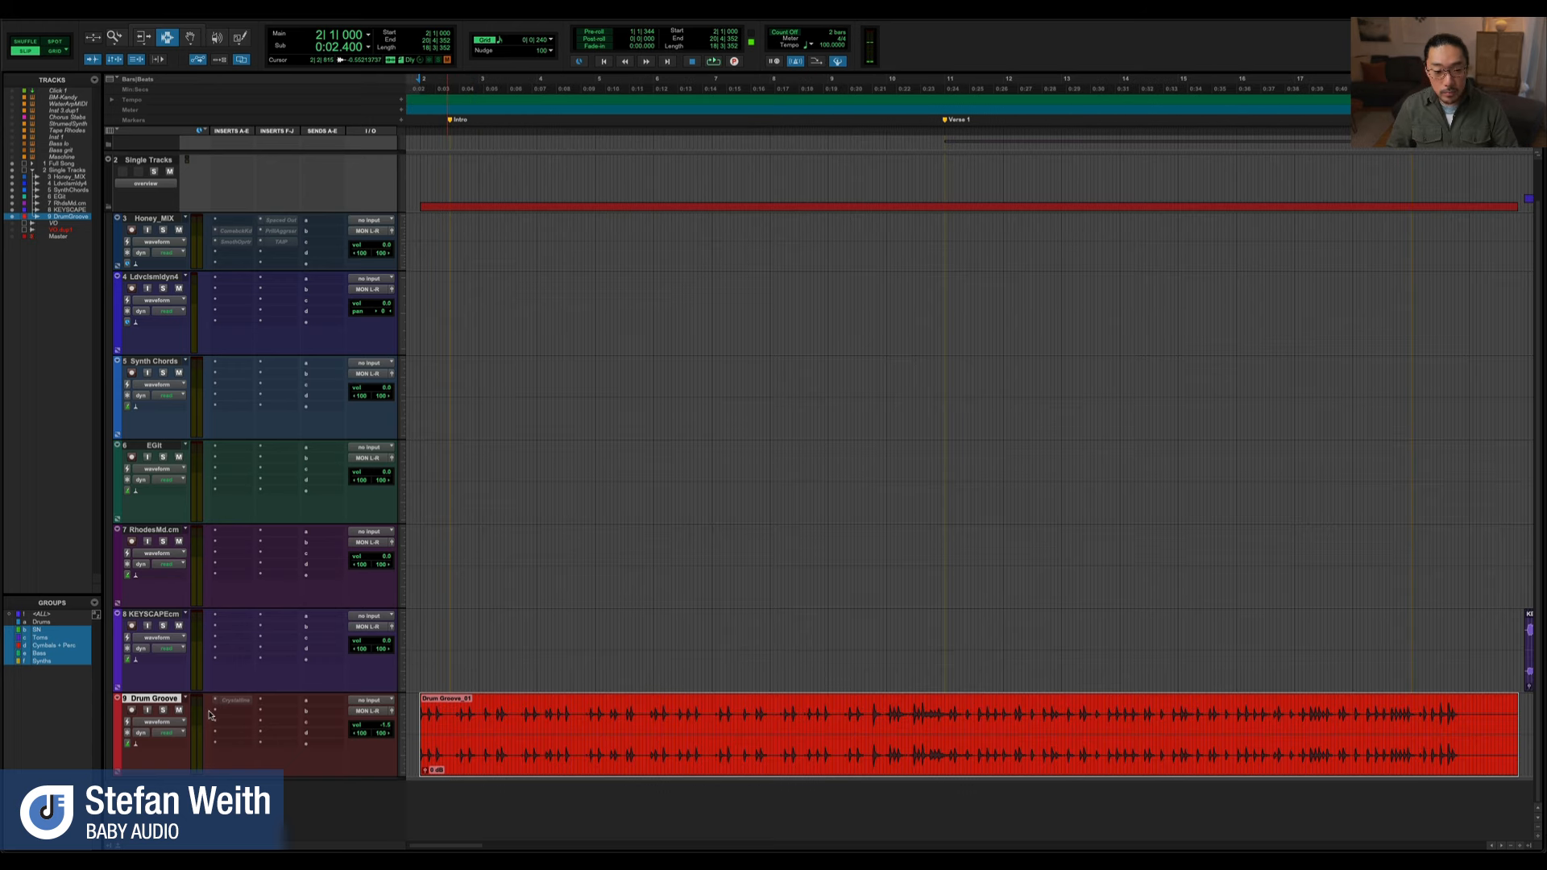
Activate and open the Crystalline insert on the Drum Groove track and enlarge its plug-in window
left_click(232, 700, "ctrl+super")
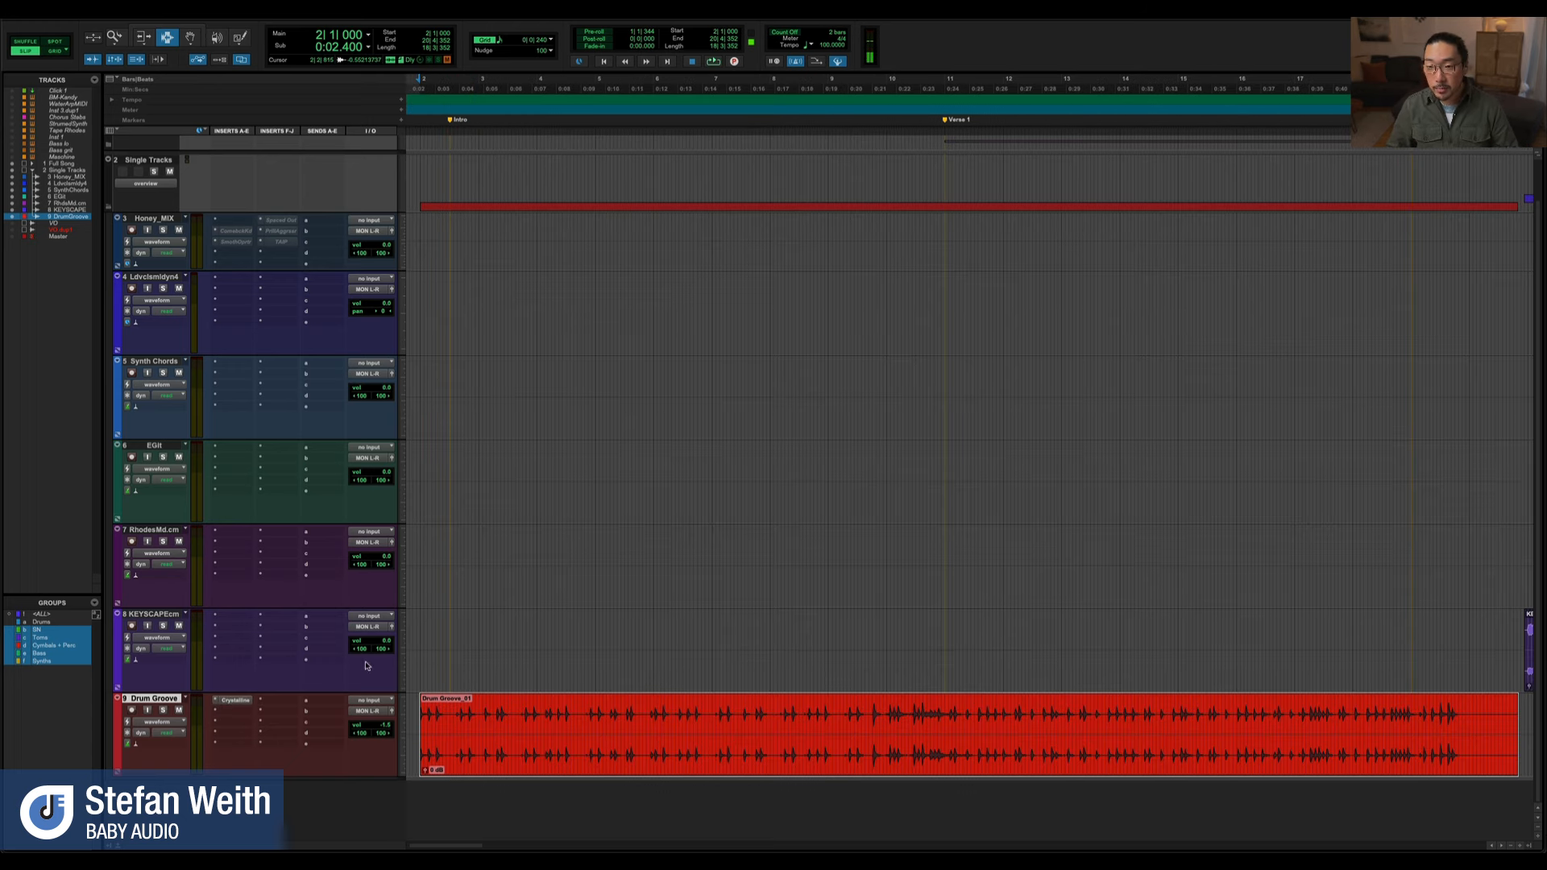
left_click_drag(551, 269, 510, 170)
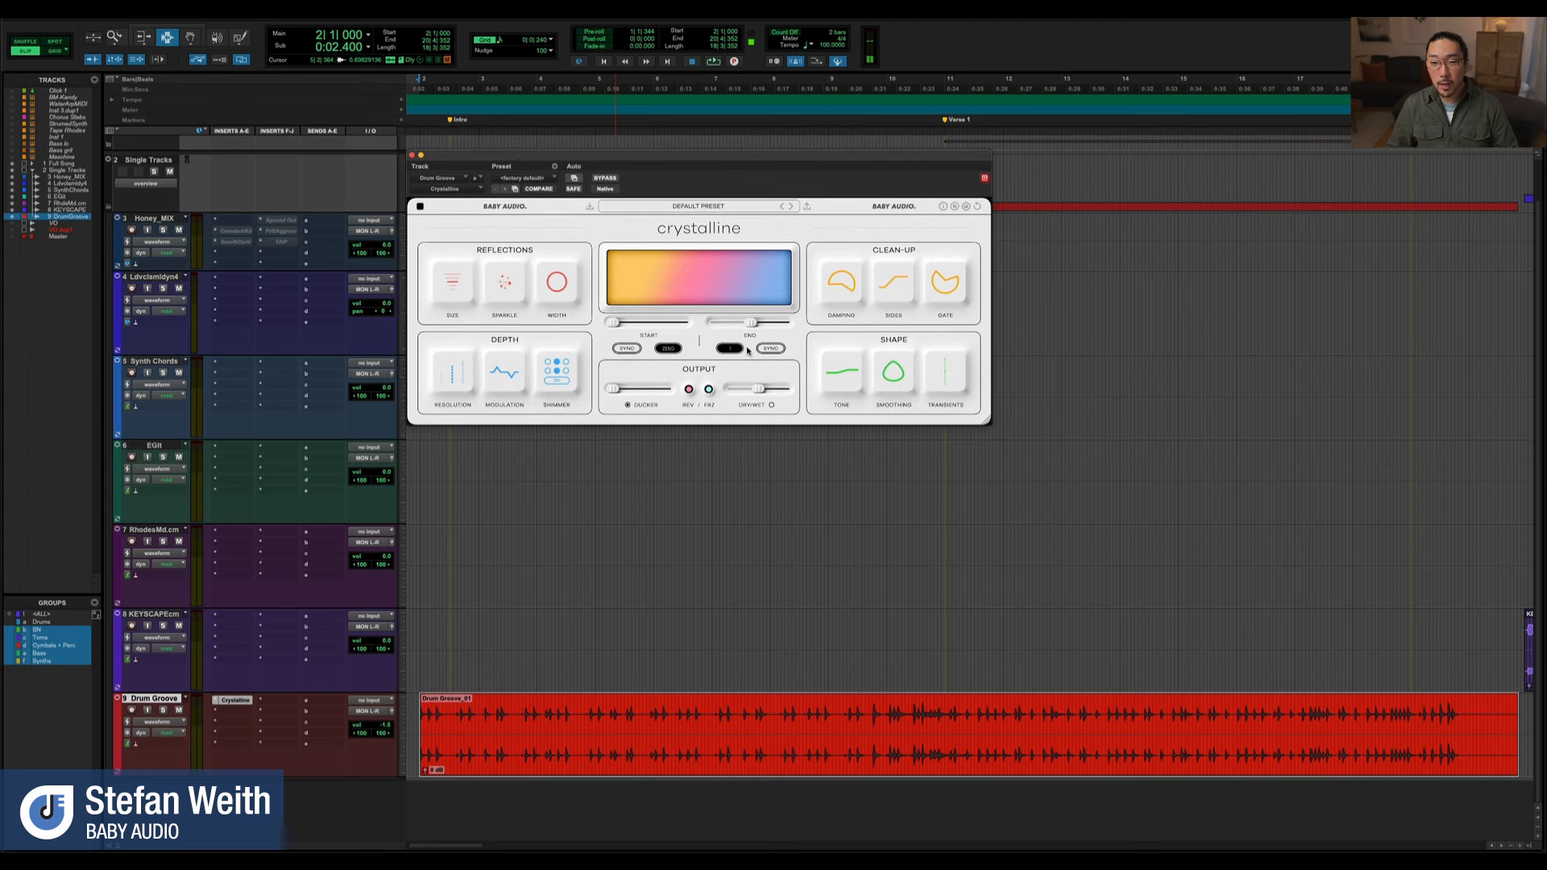
left_click_drag(985, 420, 1181, 531)
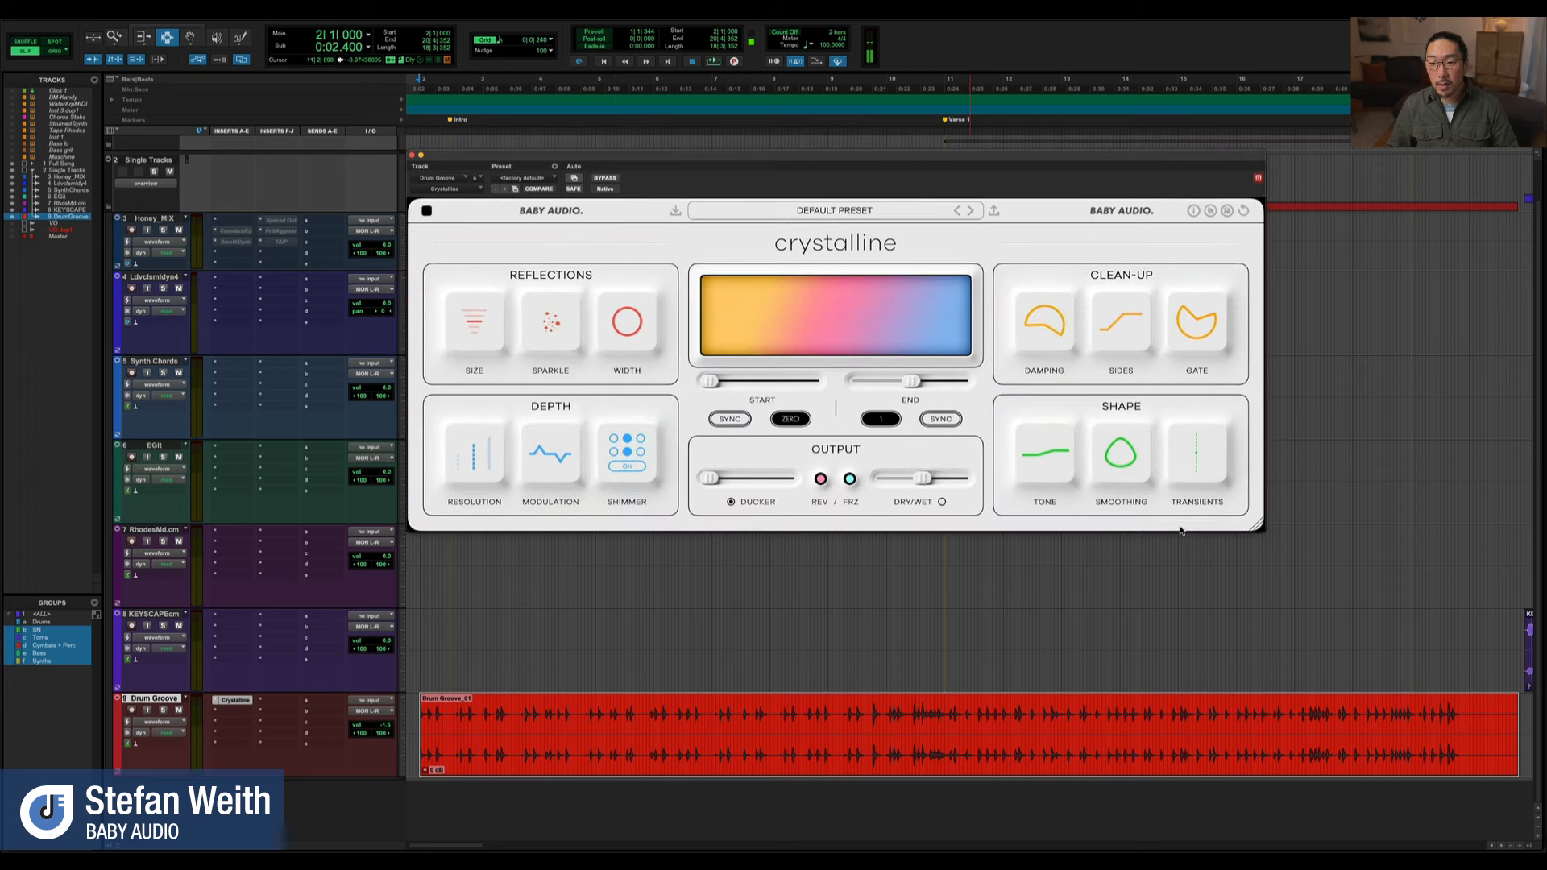
left_click_drag(661, 159, 644, 159)
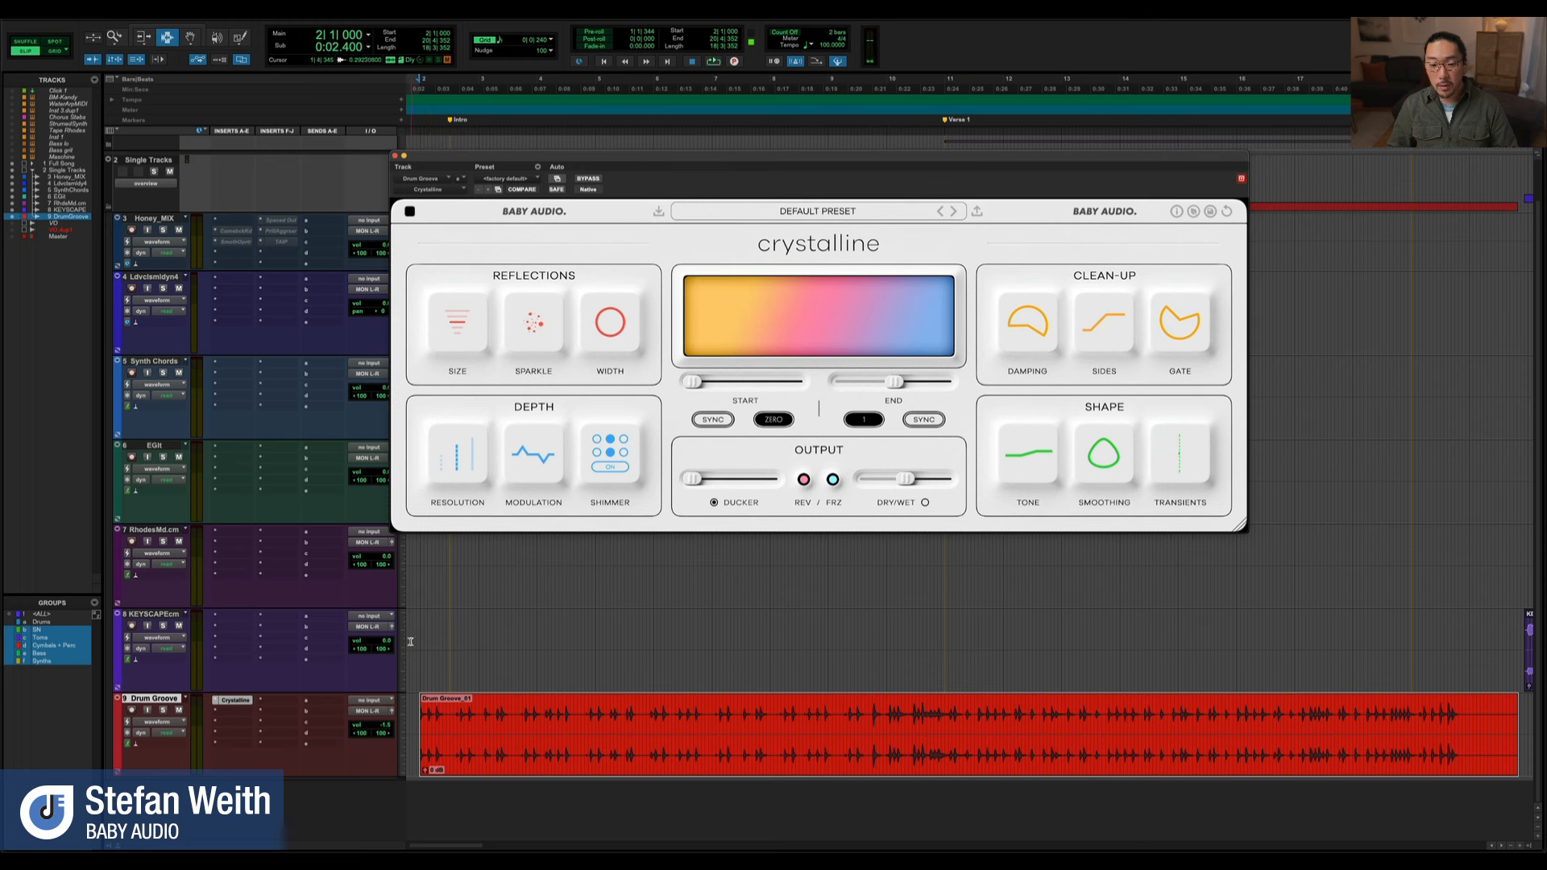
Play the drum groove with Crystalline bypassed for a dry reference and re-enable the plug-in
left_click(589, 179)
left_click_drag(639, 166, 656, 187)
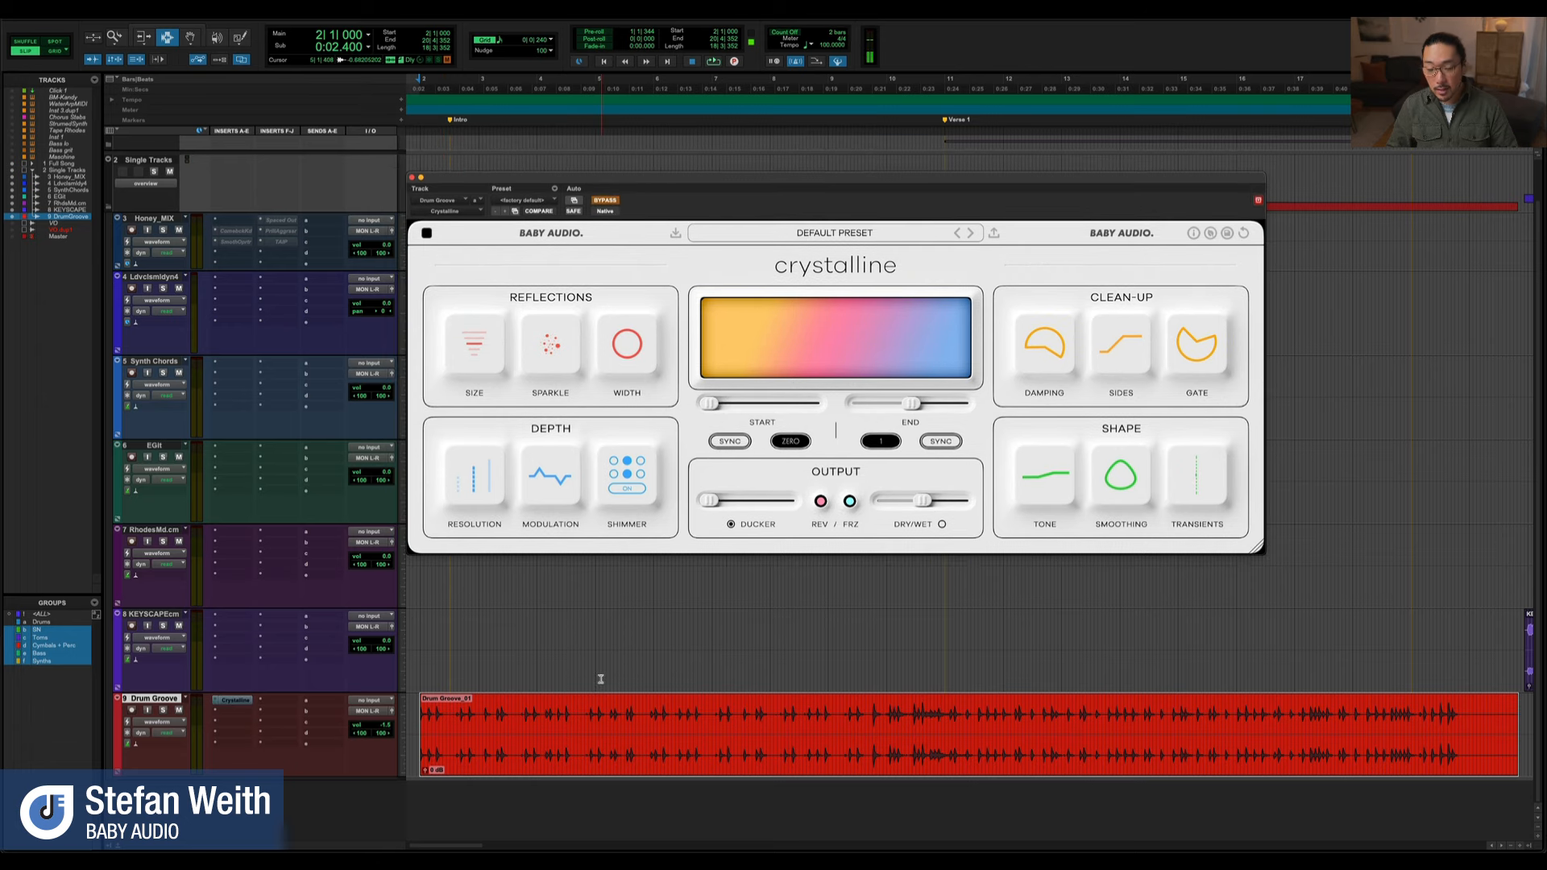
key("space")
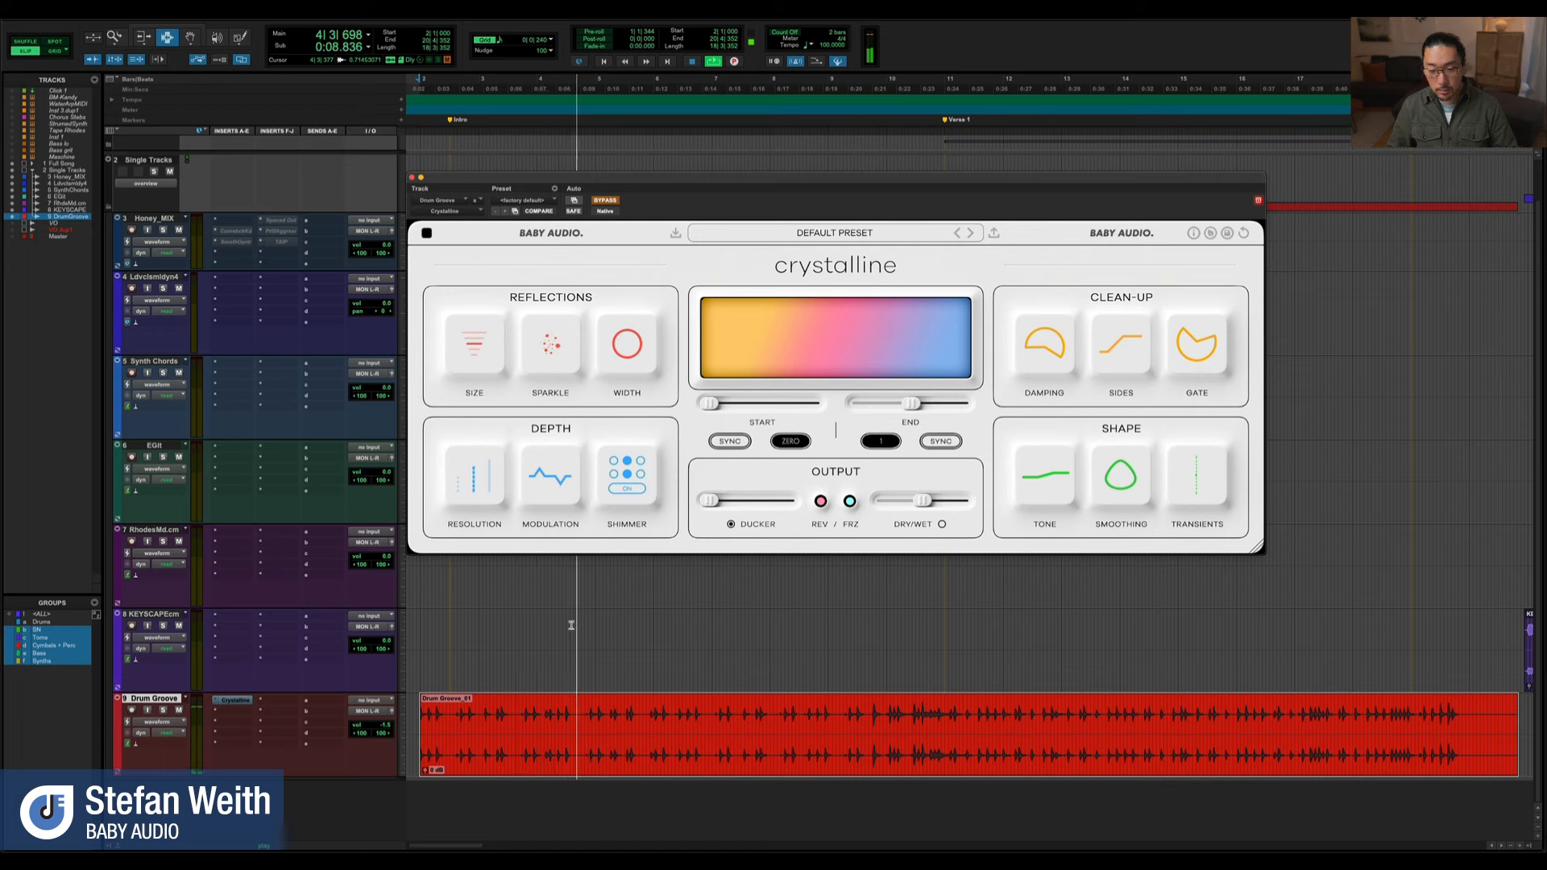
key("space")
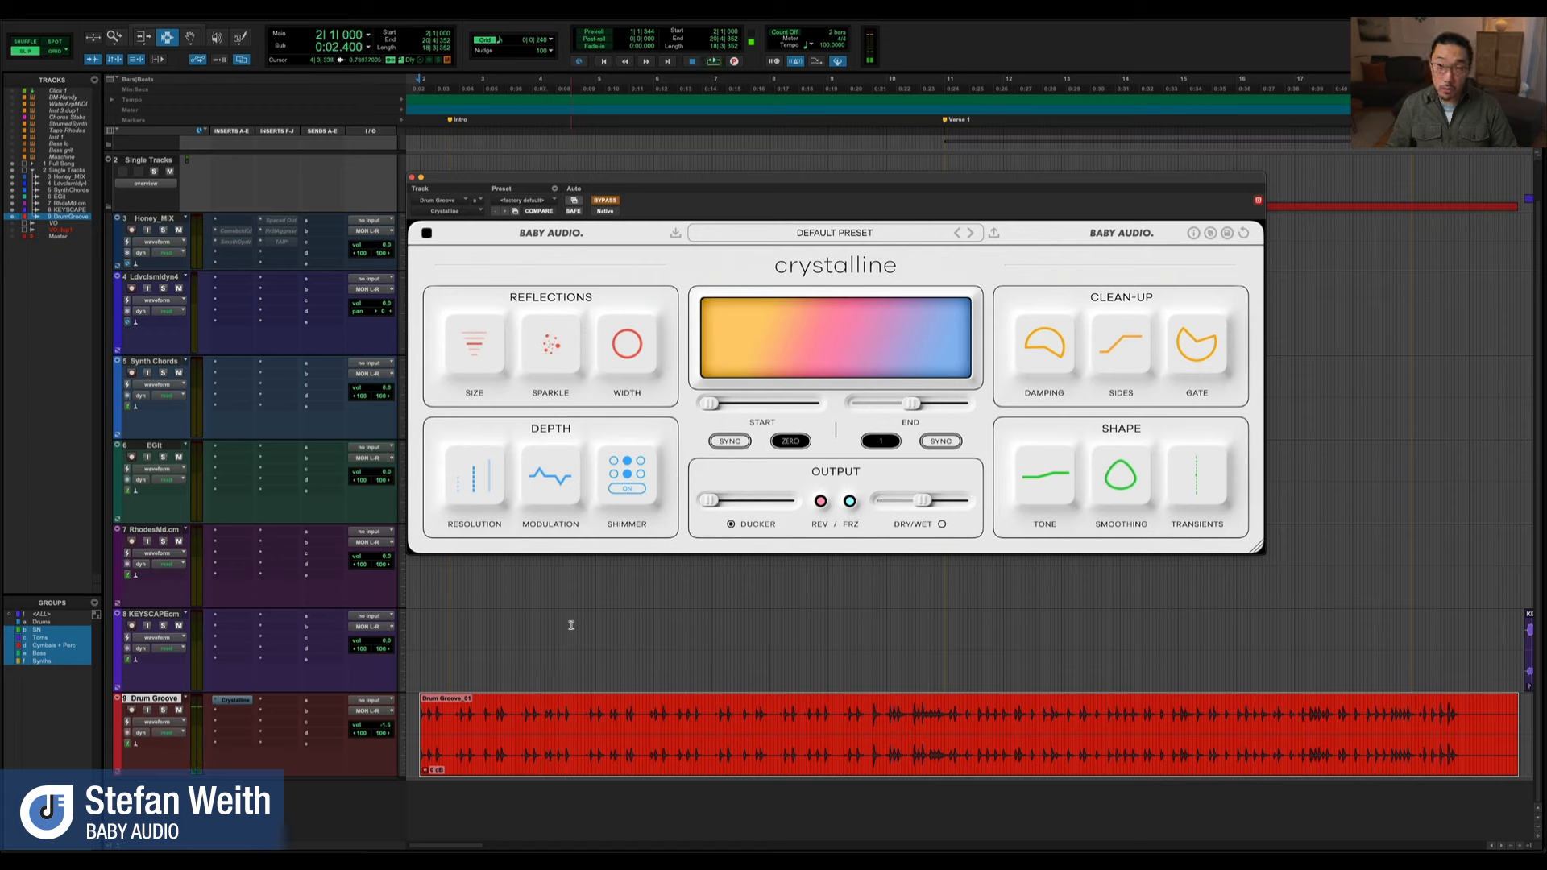
left_click(605, 201)
left_click_drag(611, 185, 621, 197)
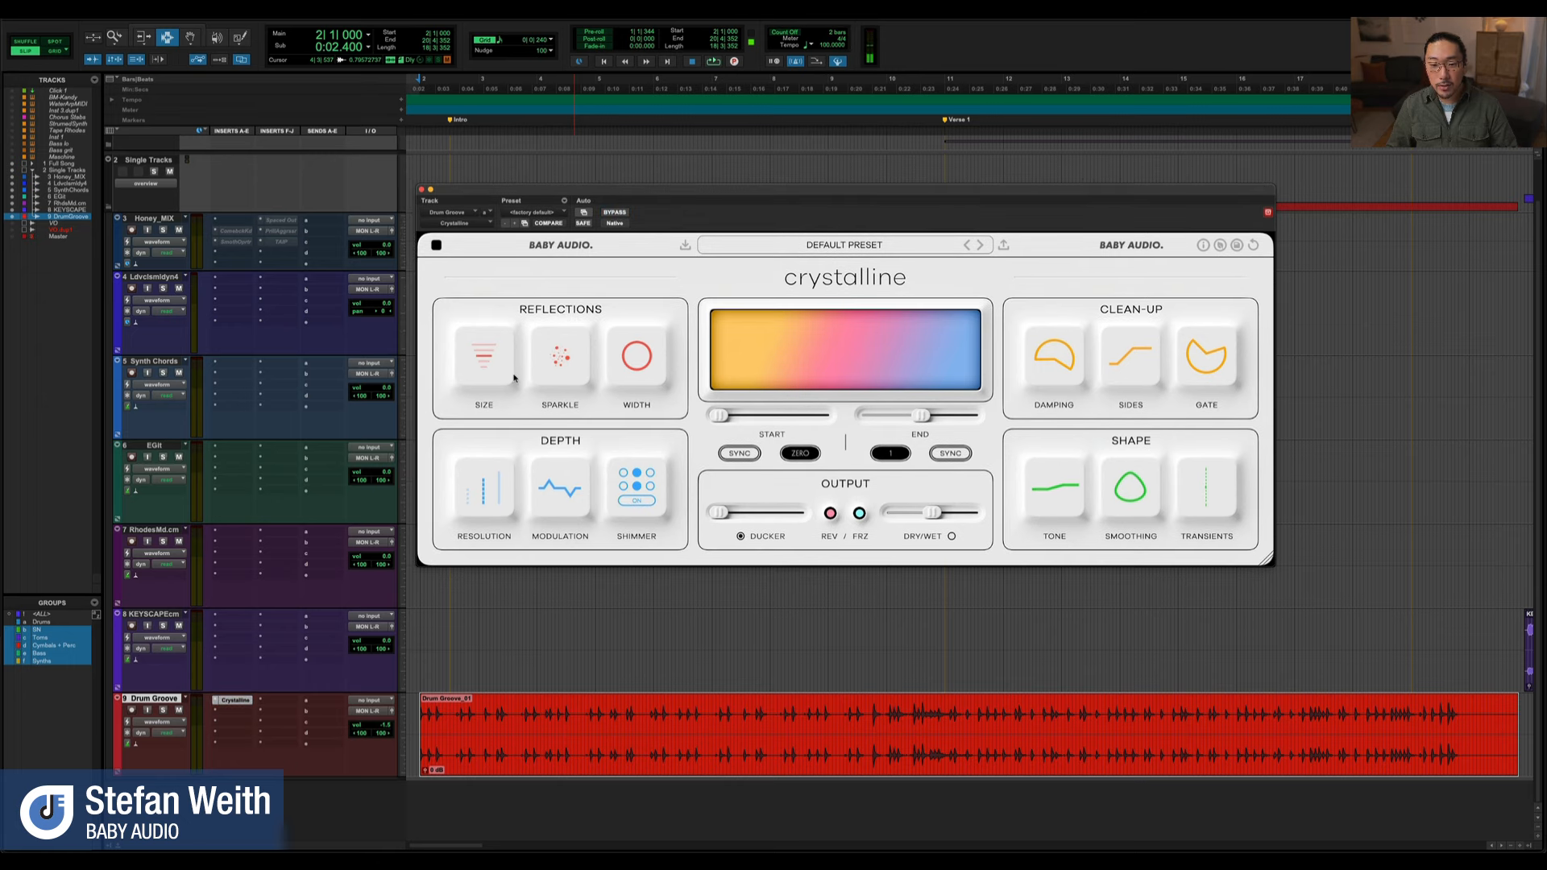
Audition the drum groove with the reflections Size at Spacey and lower Crystalline's Dry/Wet mix
mouse_move(483, 370)
mouse_move(484, 375)
left_mouse_down()
mouse_move(488, 348)
mouse_move(487, 374)
left_mouse_up()
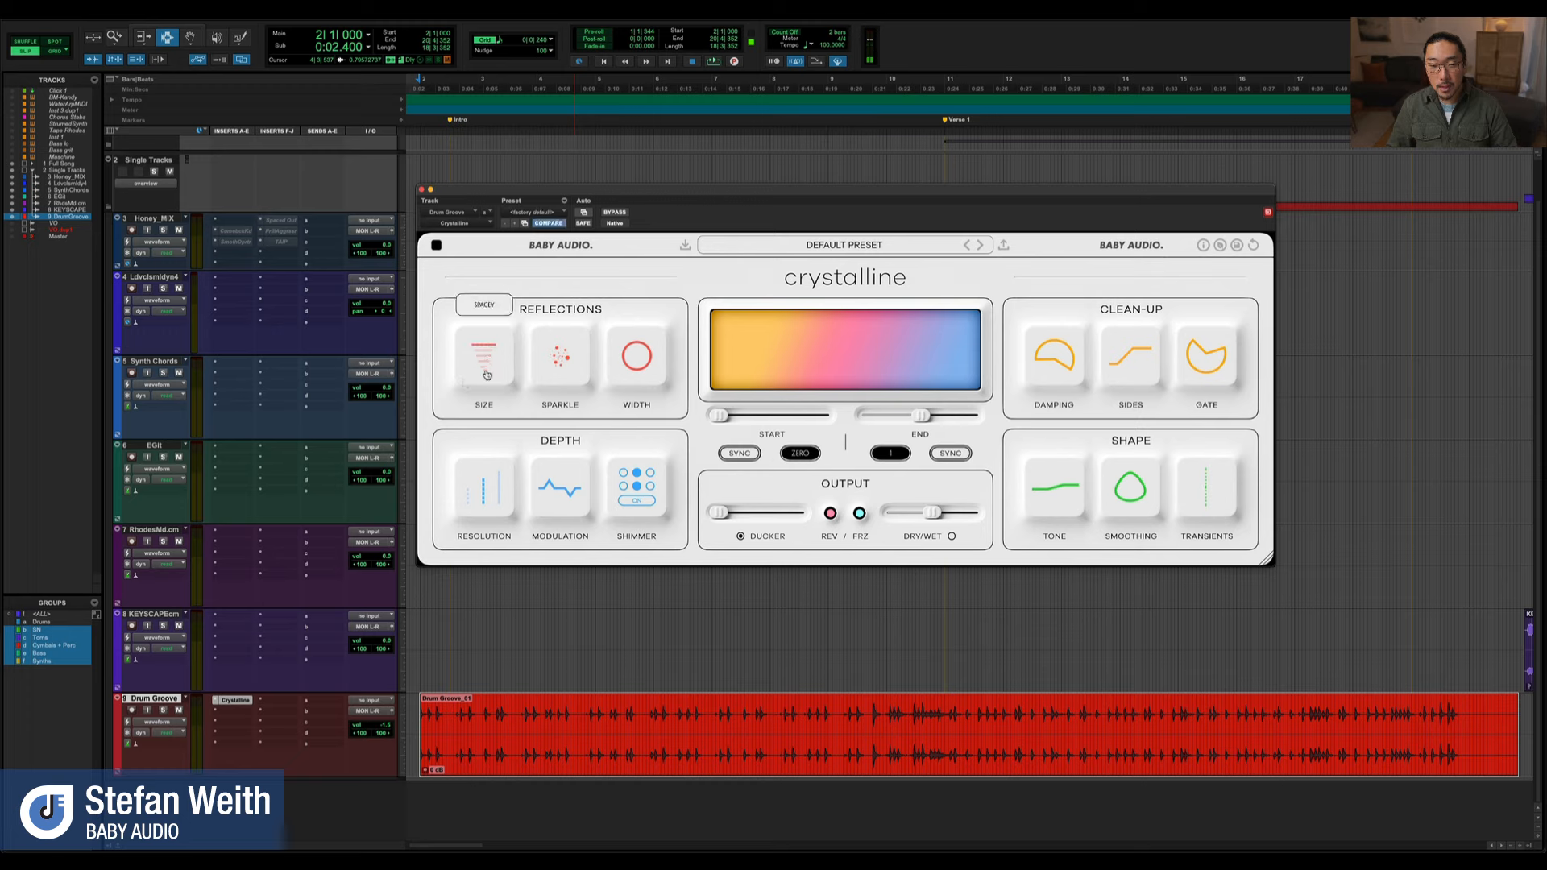
key("space")
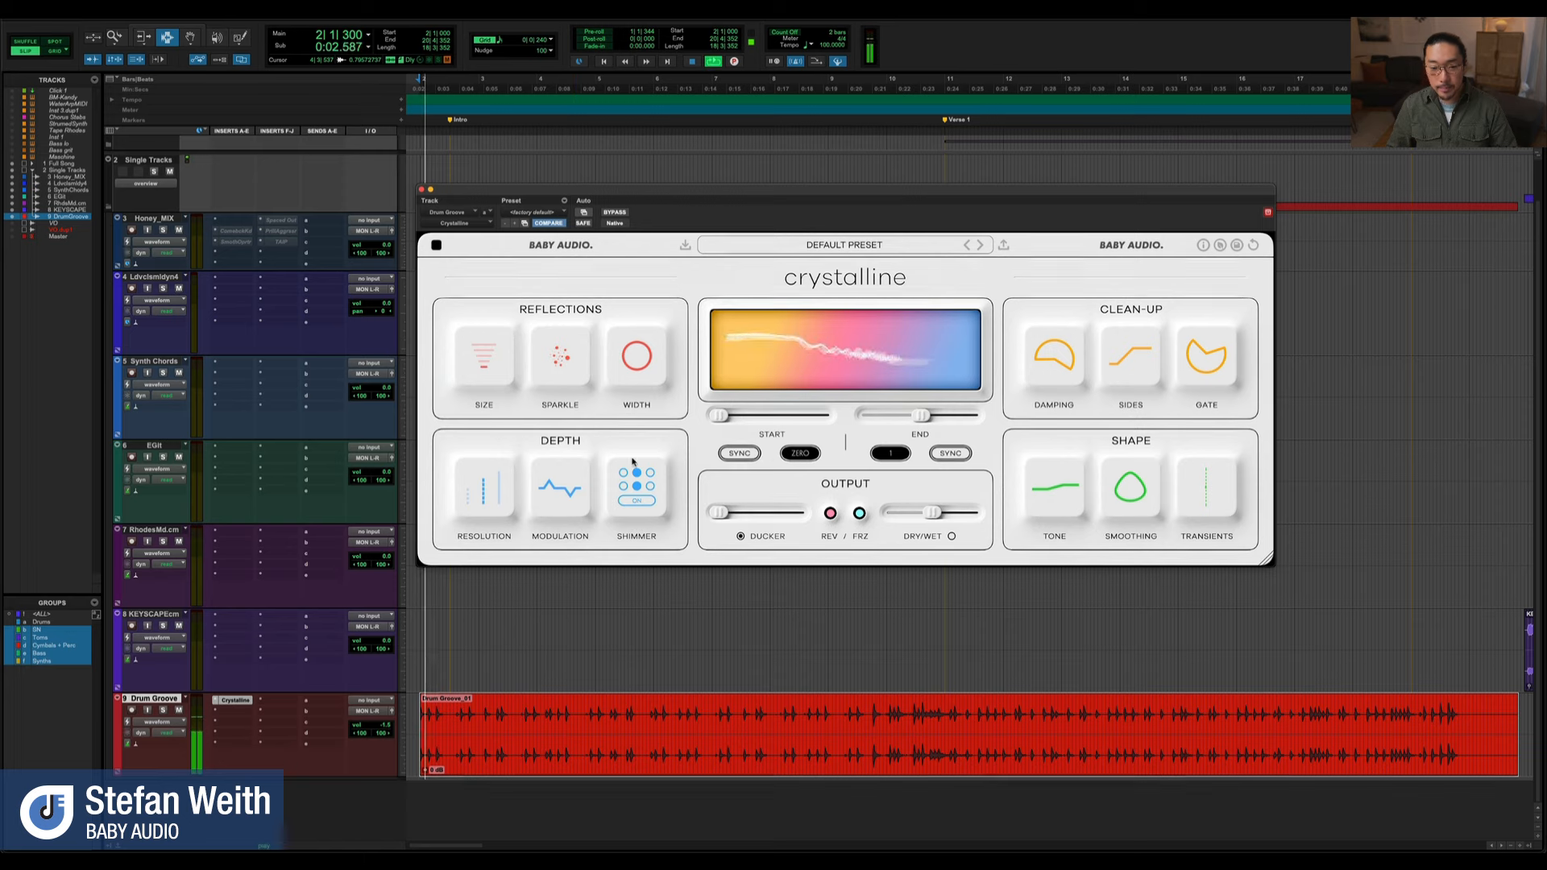
key("space")
left_click_drag(932, 515, 897, 518)
key("space")
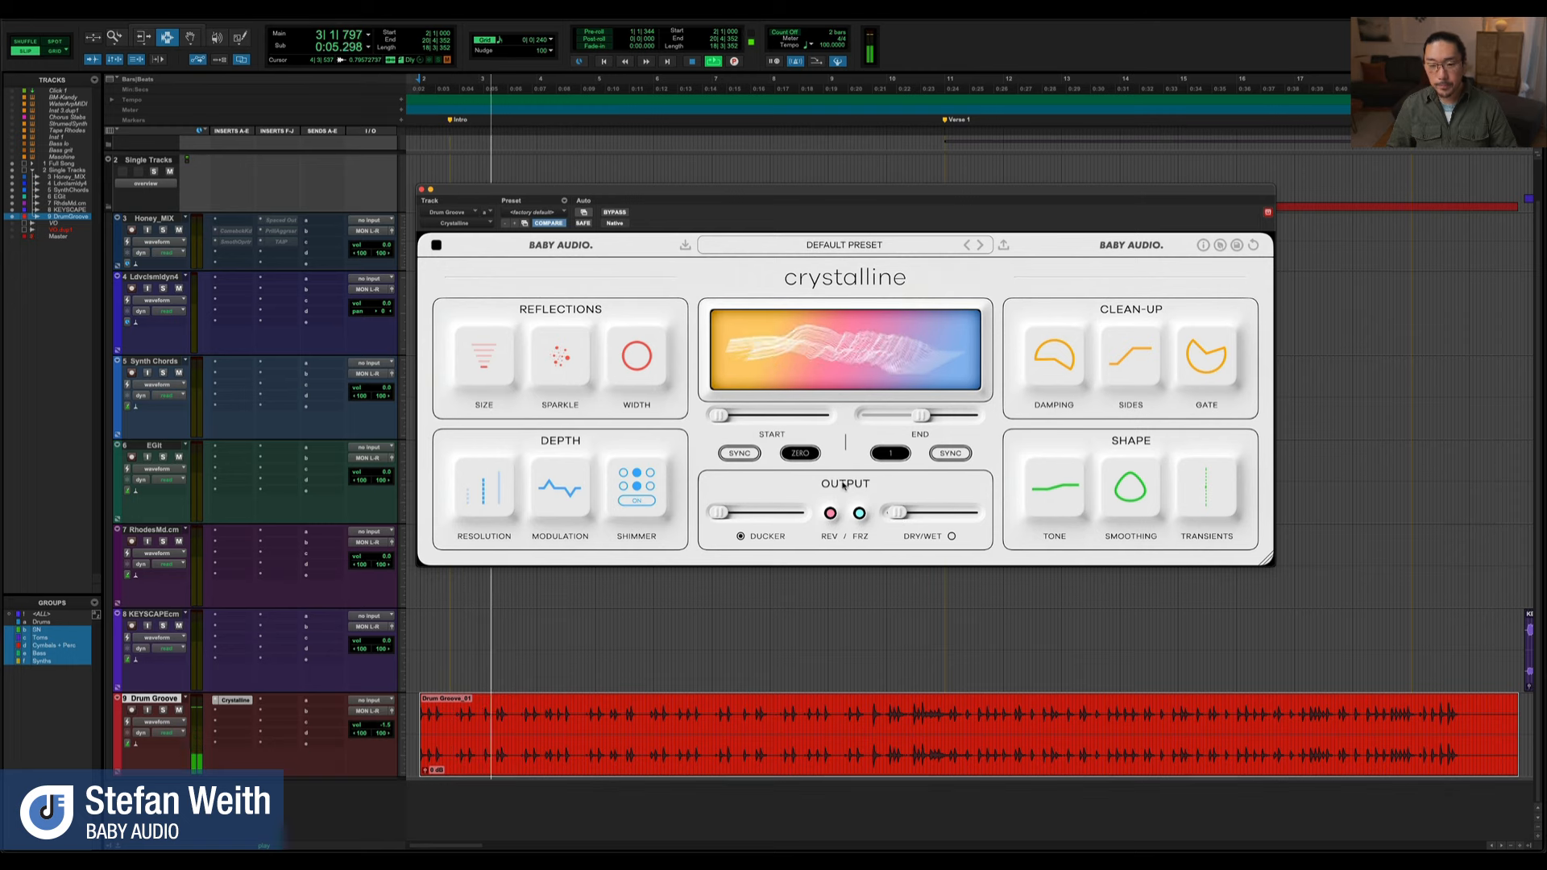
key("space")
Compare the Medium and Spacey reflection sizes during playback, leaving Size on Spacey
left_click_drag(485, 365, 485, 361)
key("space")
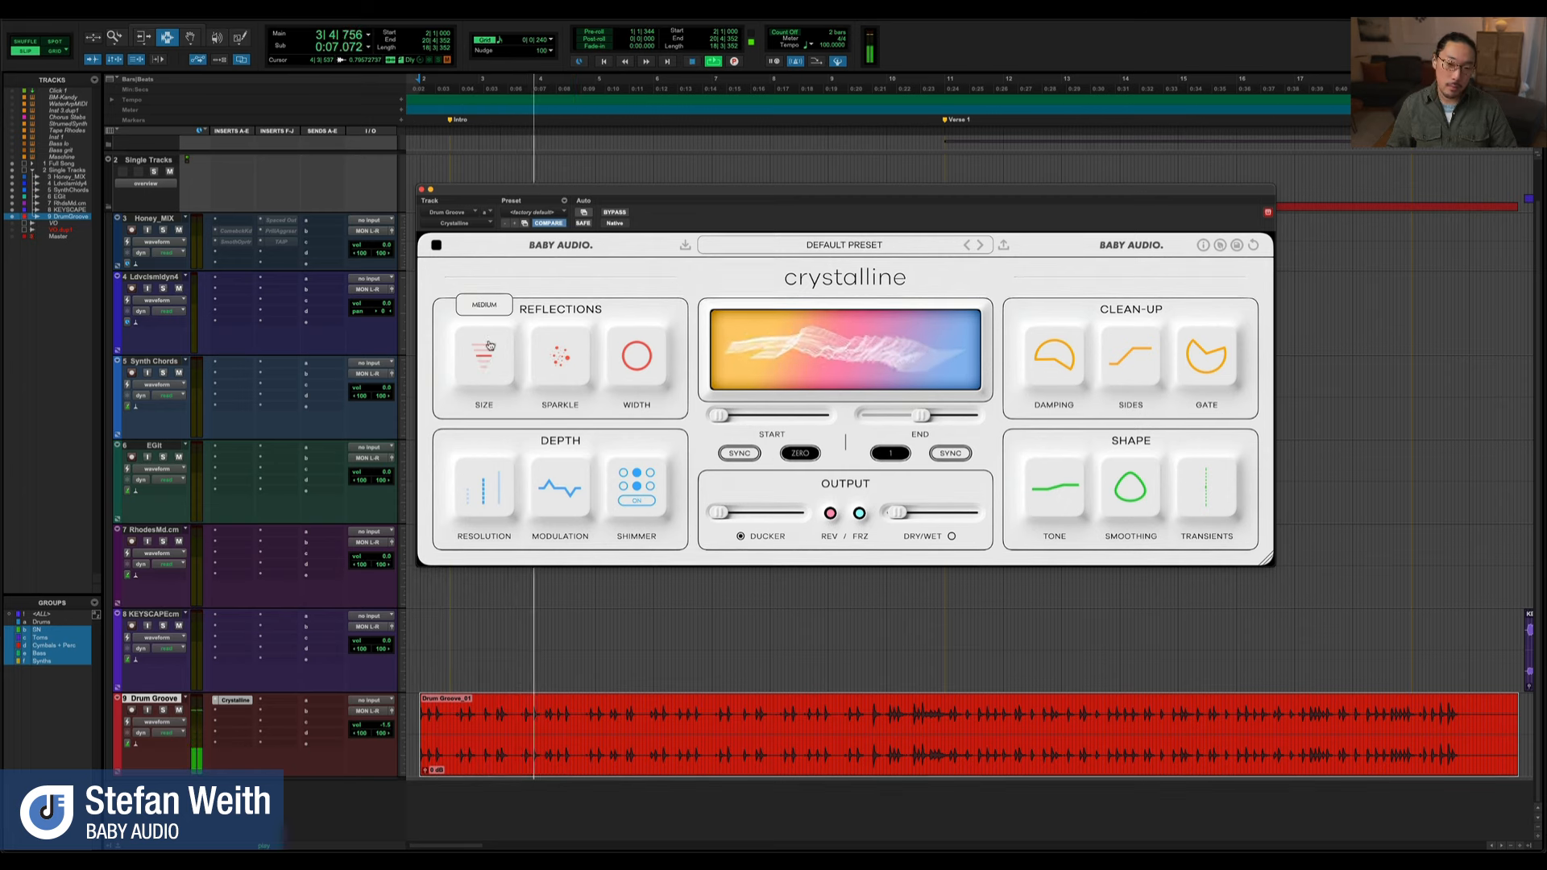
key("space")
left_click(488, 349)
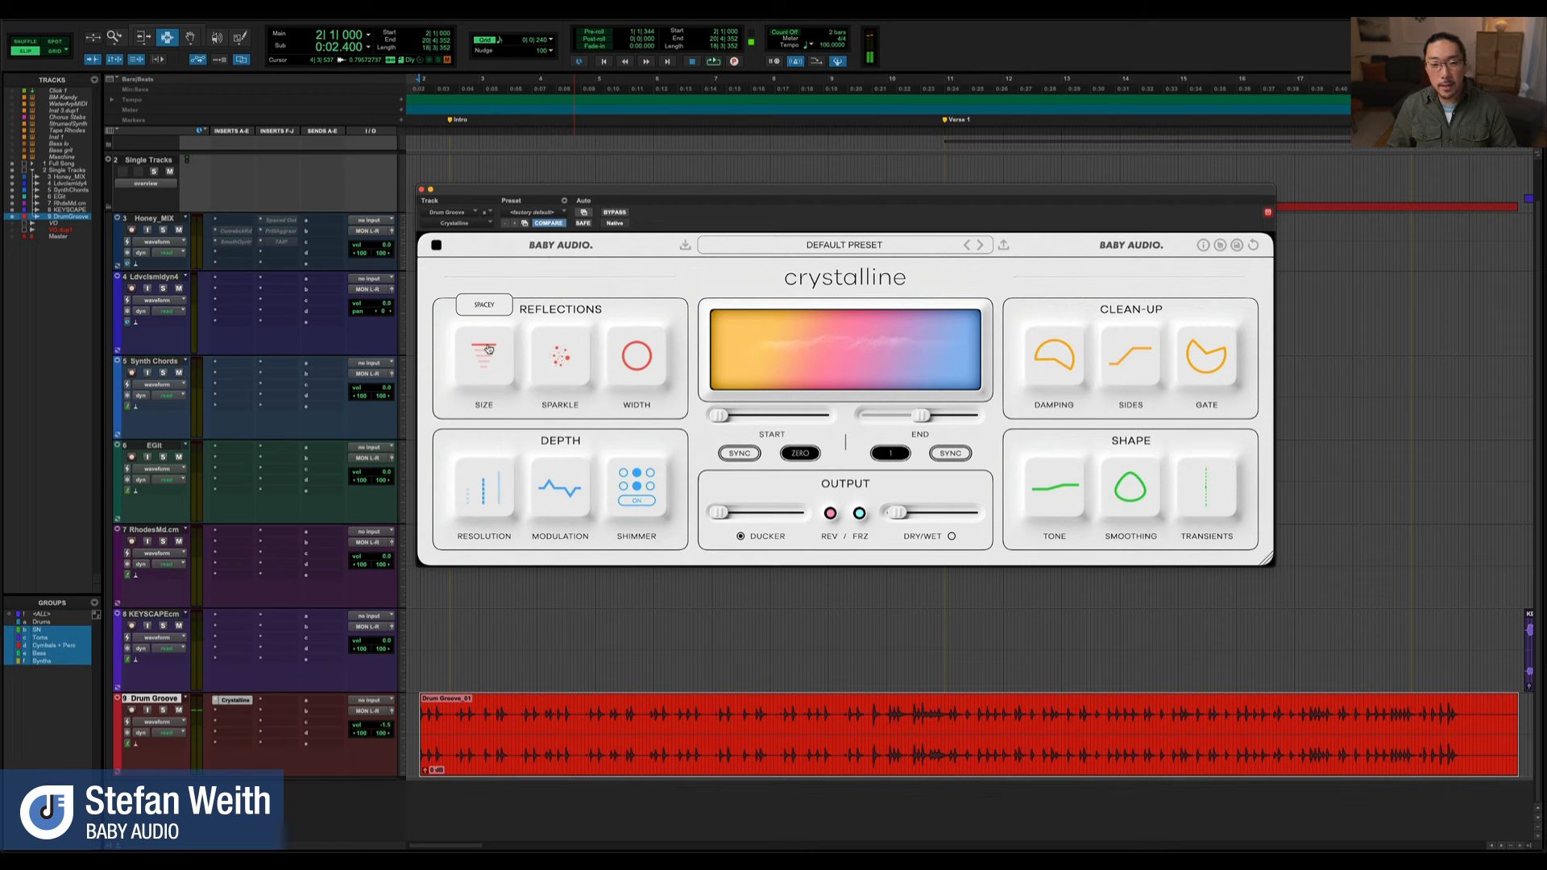
key("space")
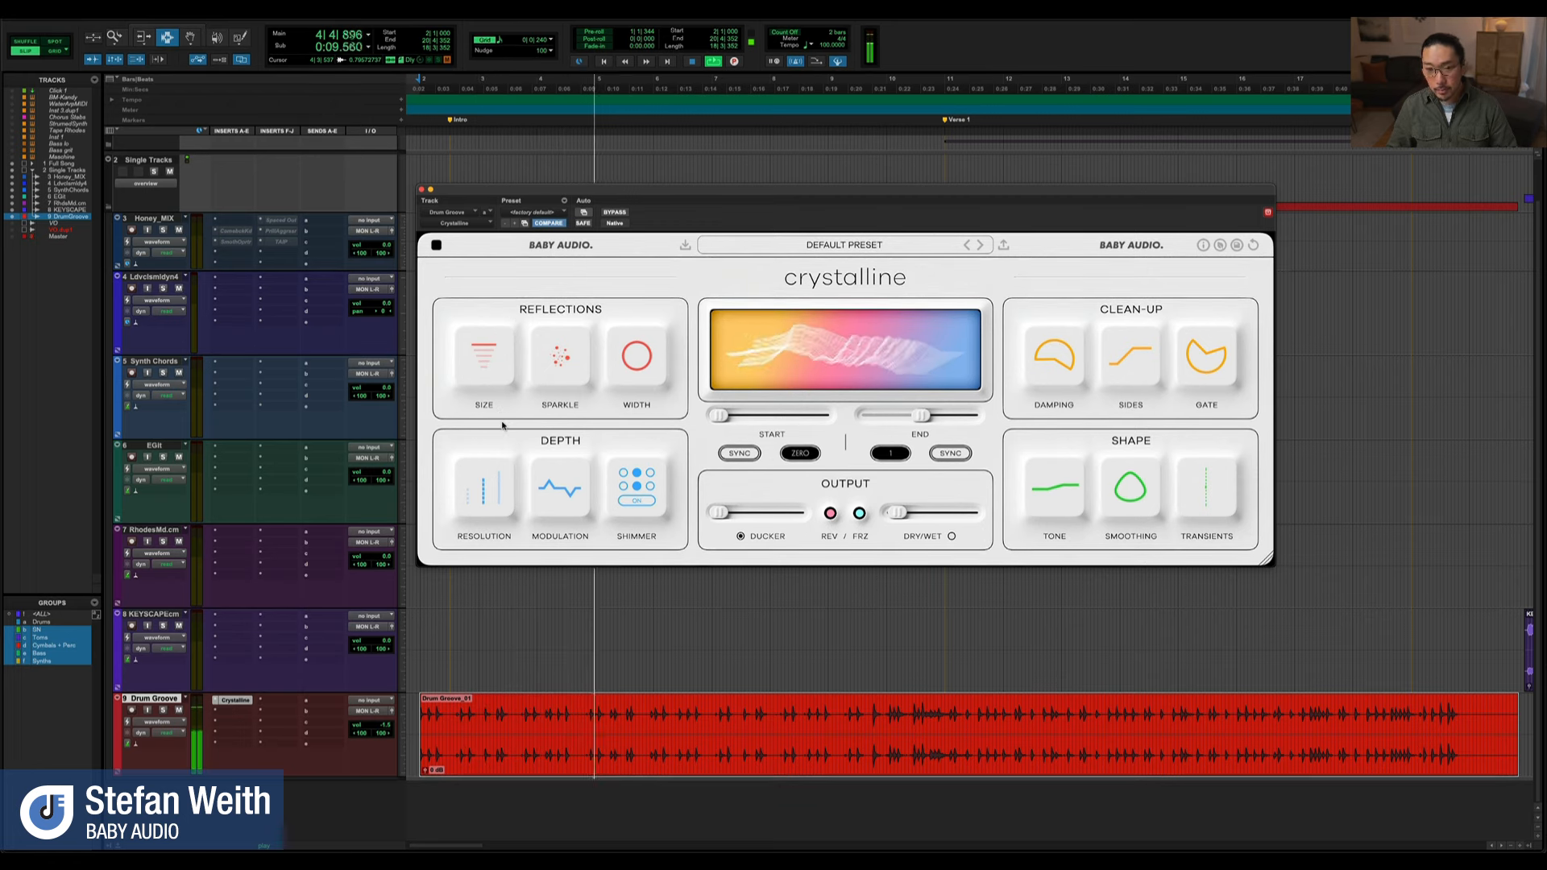
key("space")
Raise Sparkle to 100 and play the drum groove to hear its effect on the reverb
mouse_move(560, 376)
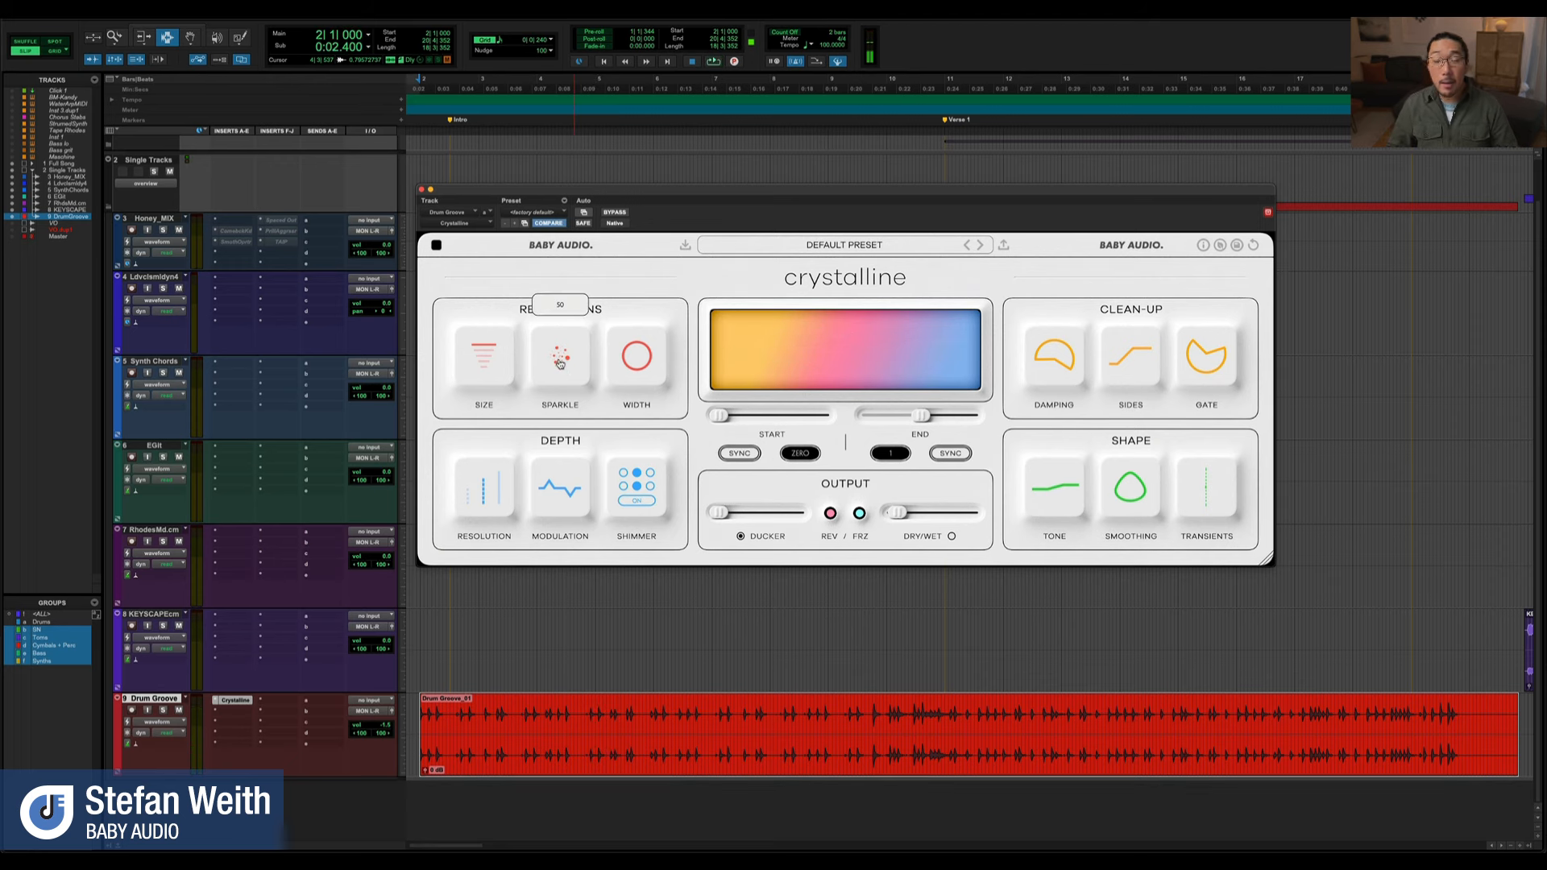
key("space")
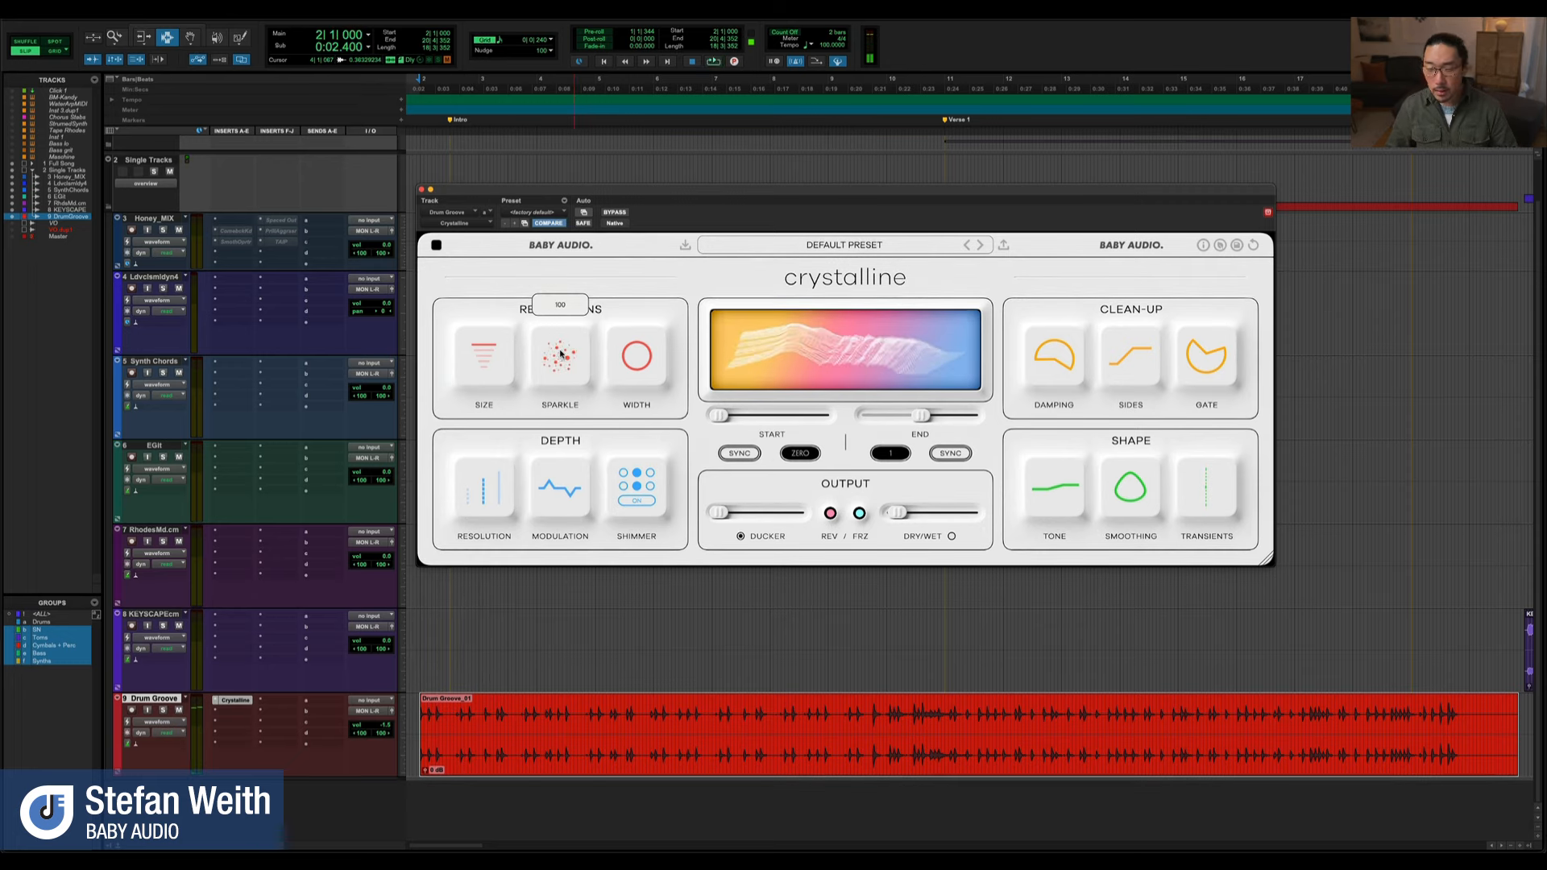
key("space")
key("space")
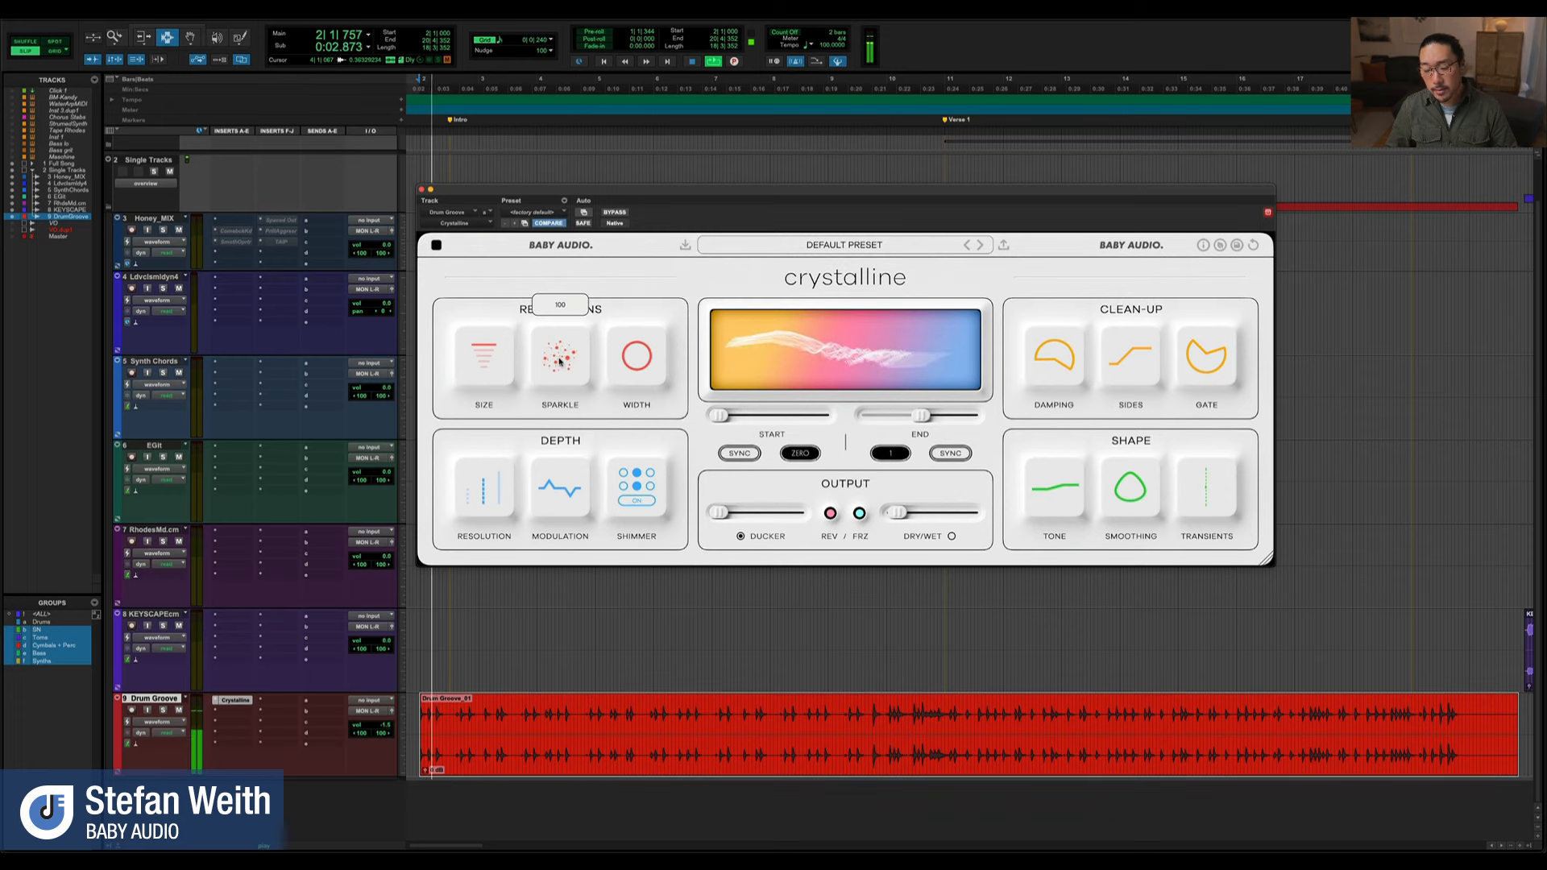
Audition the drum groove with Sparkle at its minimum and reset Sparkle to its default
key("space")
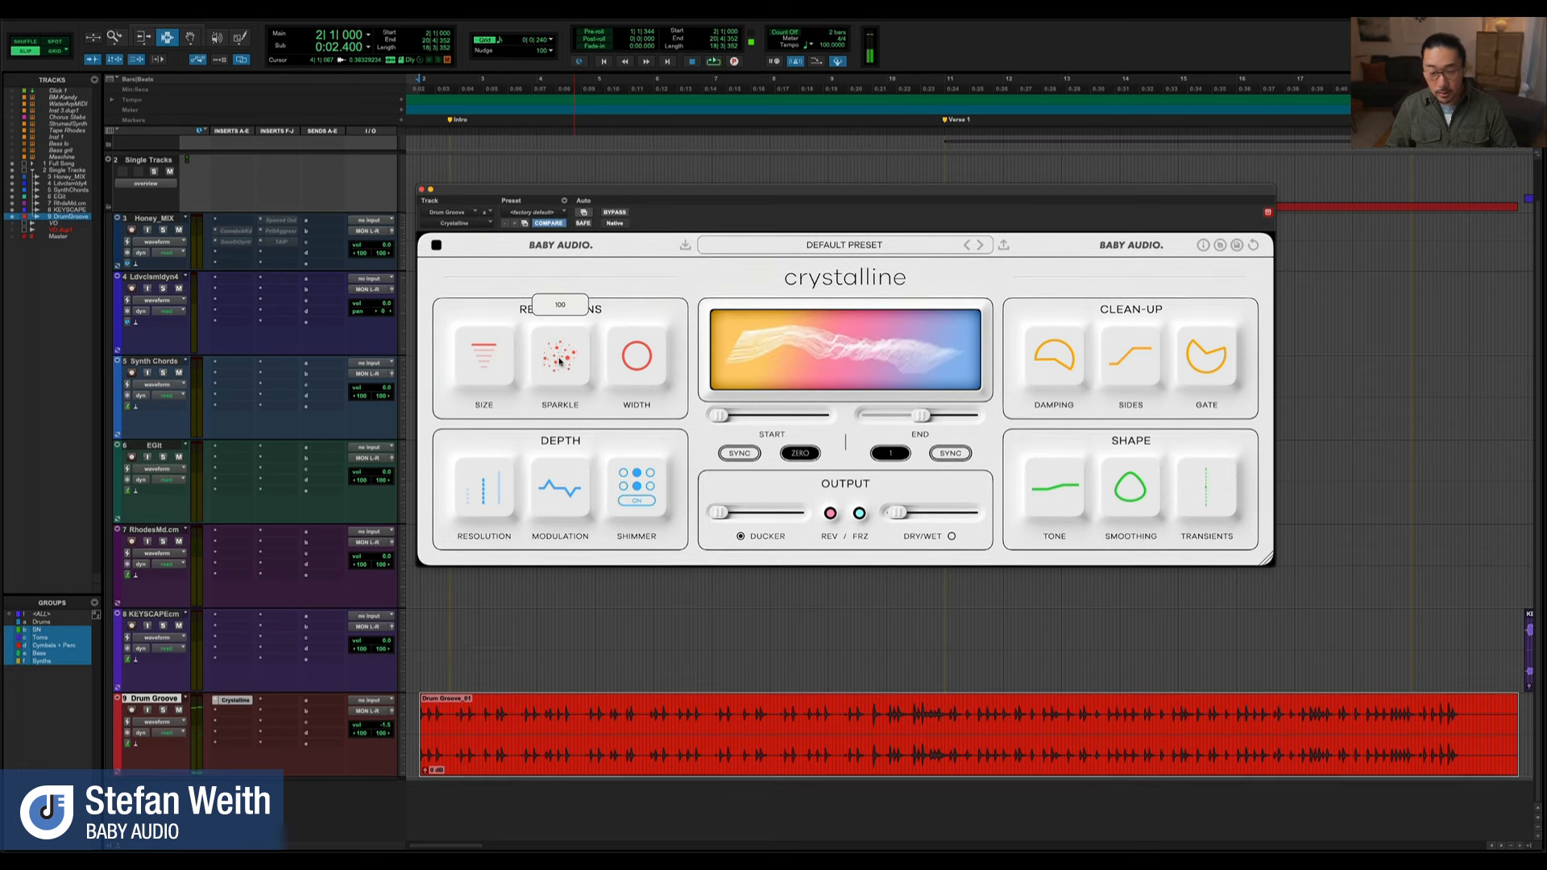
left_click_drag(560, 363, 543, 651)
key("space")
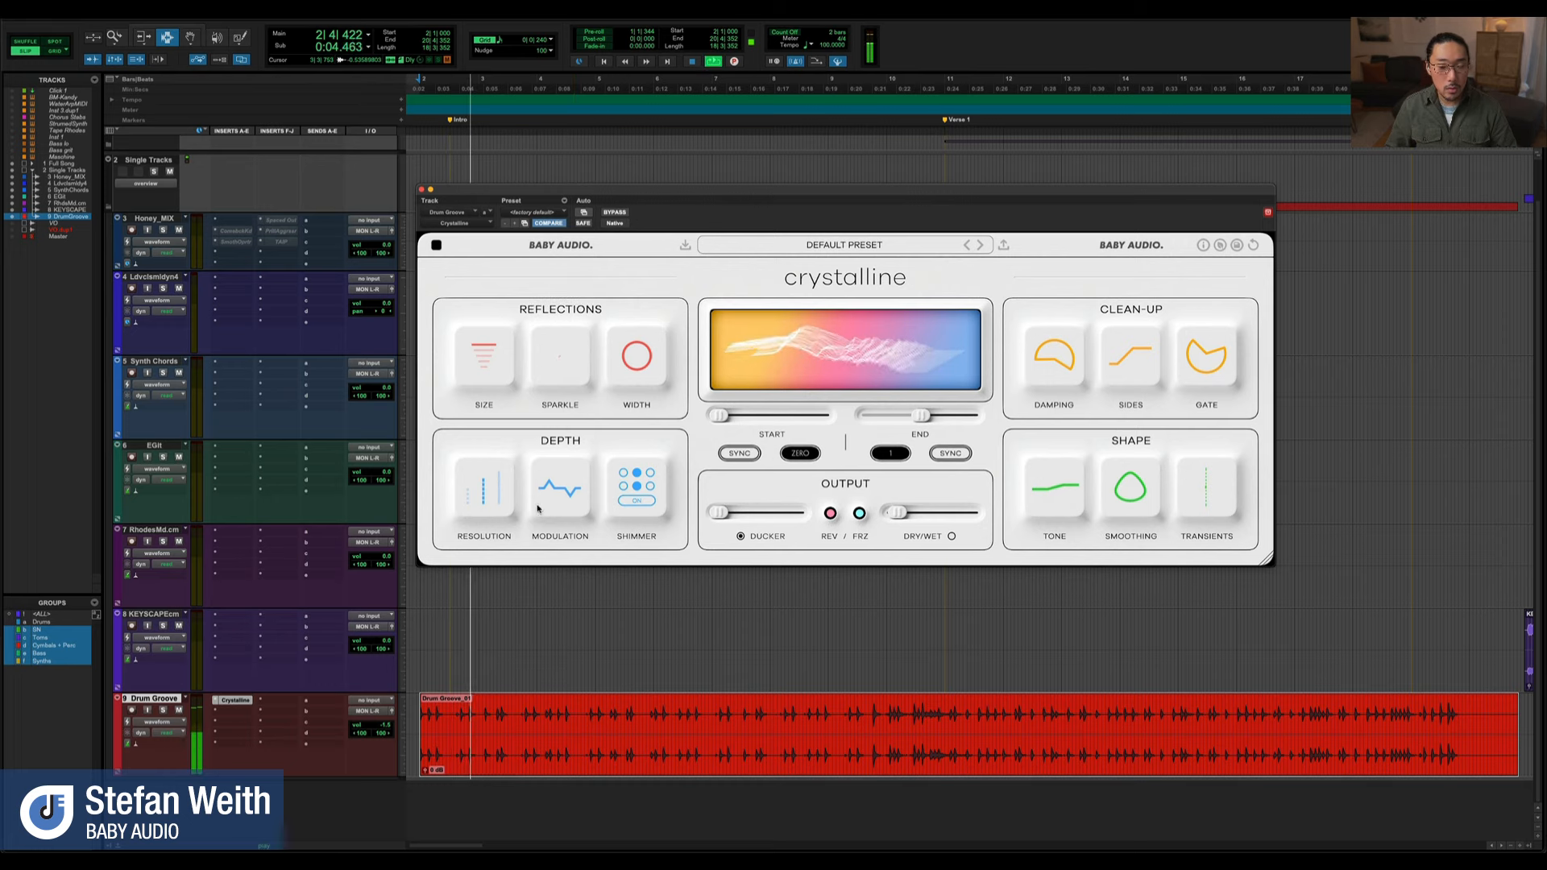
mouse_move(557, 373)
left_click_drag(557, 372, 532, 535)
key("space")
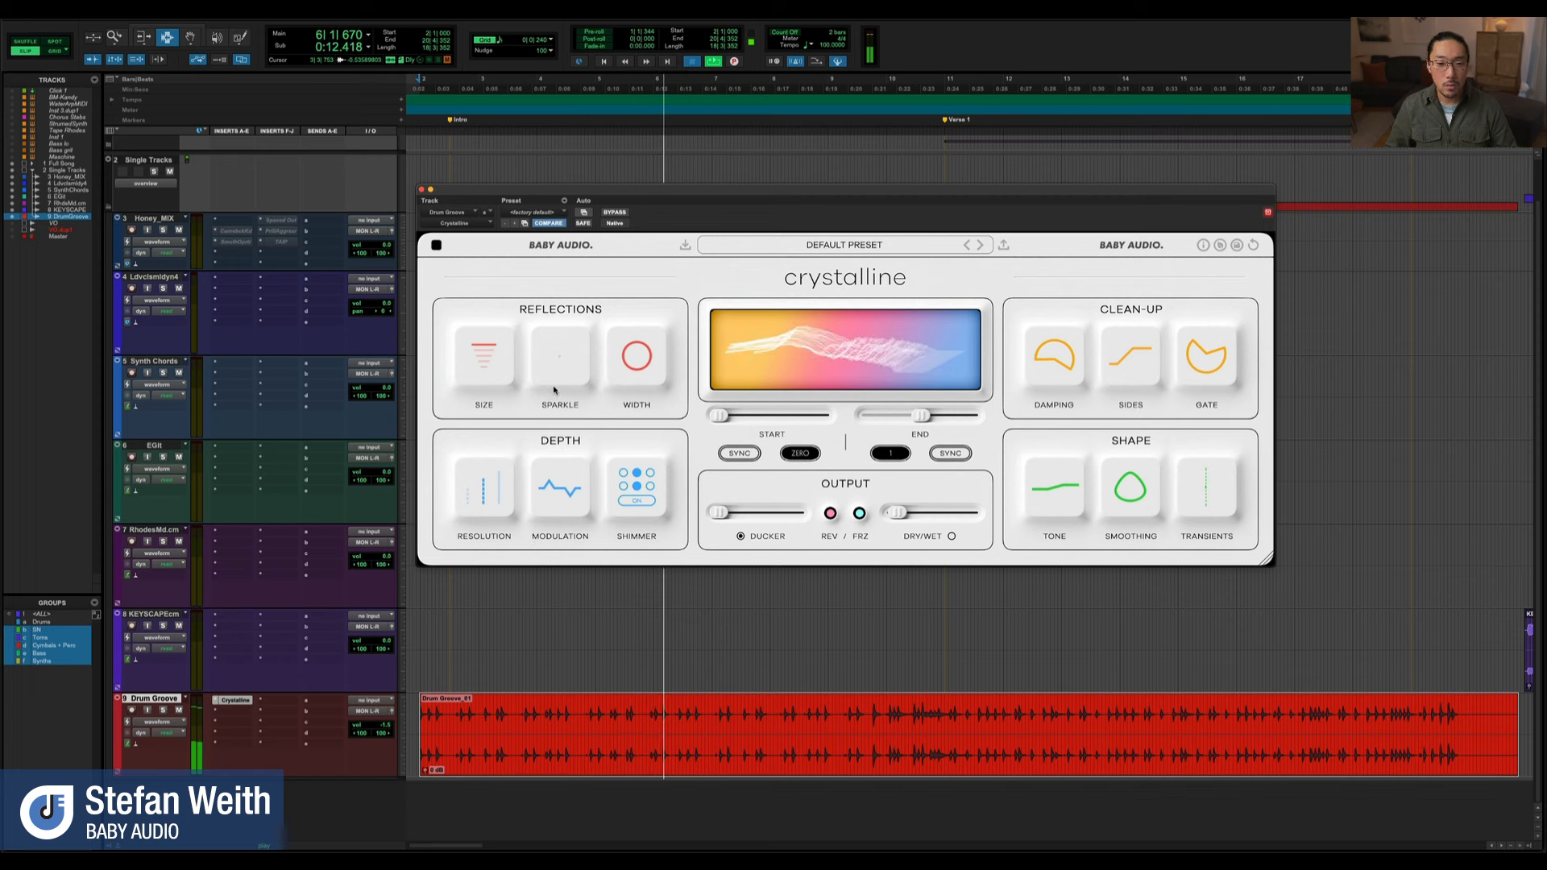
left_click(568, 375)
double_click(561, 371)
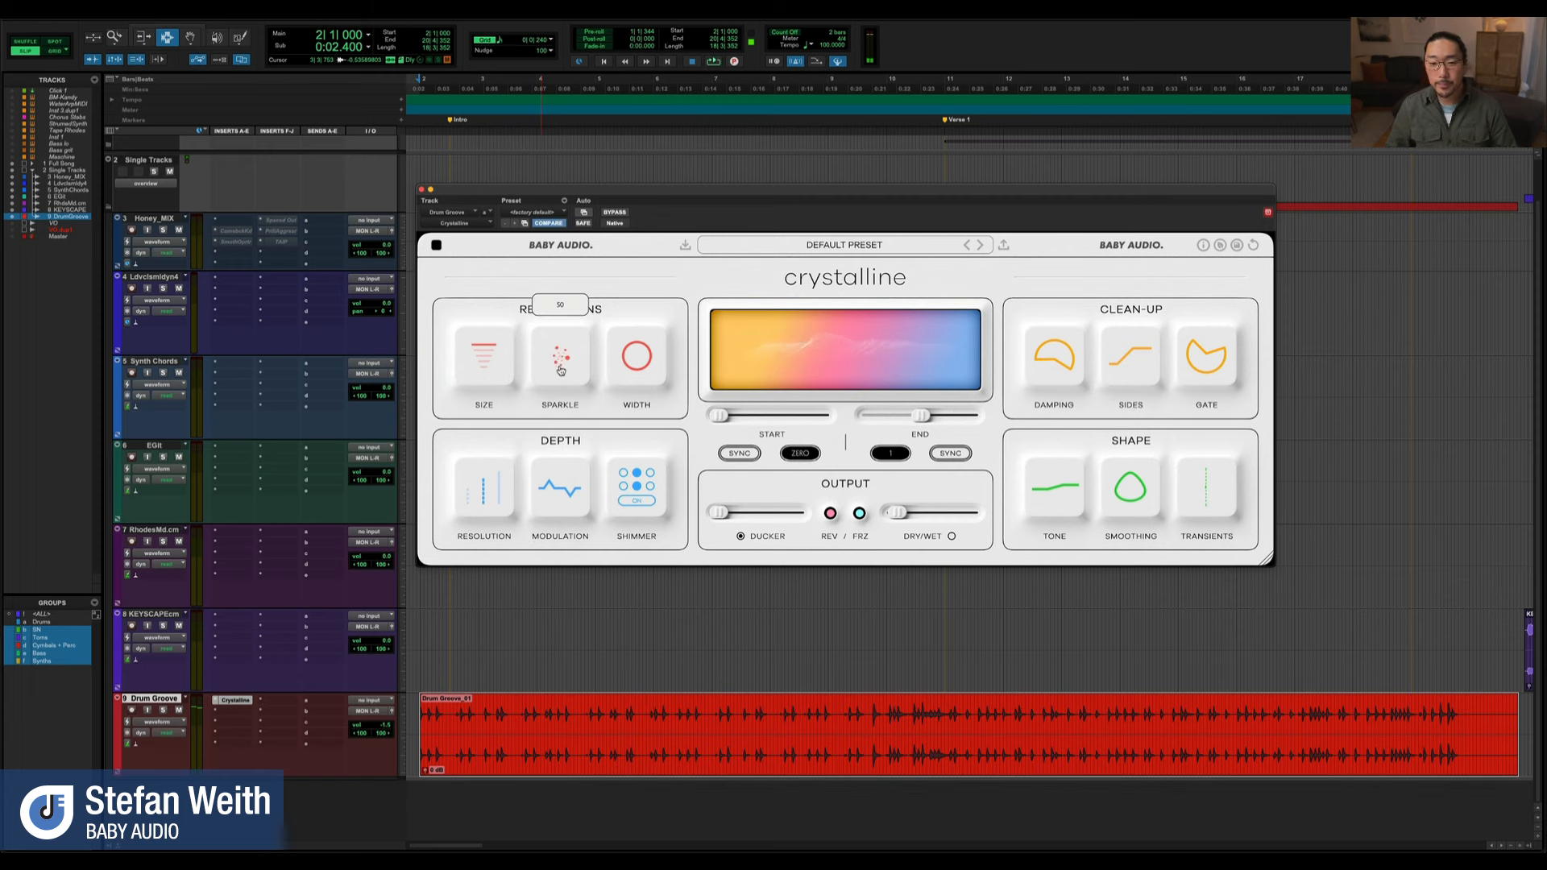
Audition the drum groove with Width at its narrowest and at +100, and reset Width to 0
left_click_drag(637, 365, 656, 319)
double_click(643, 363)
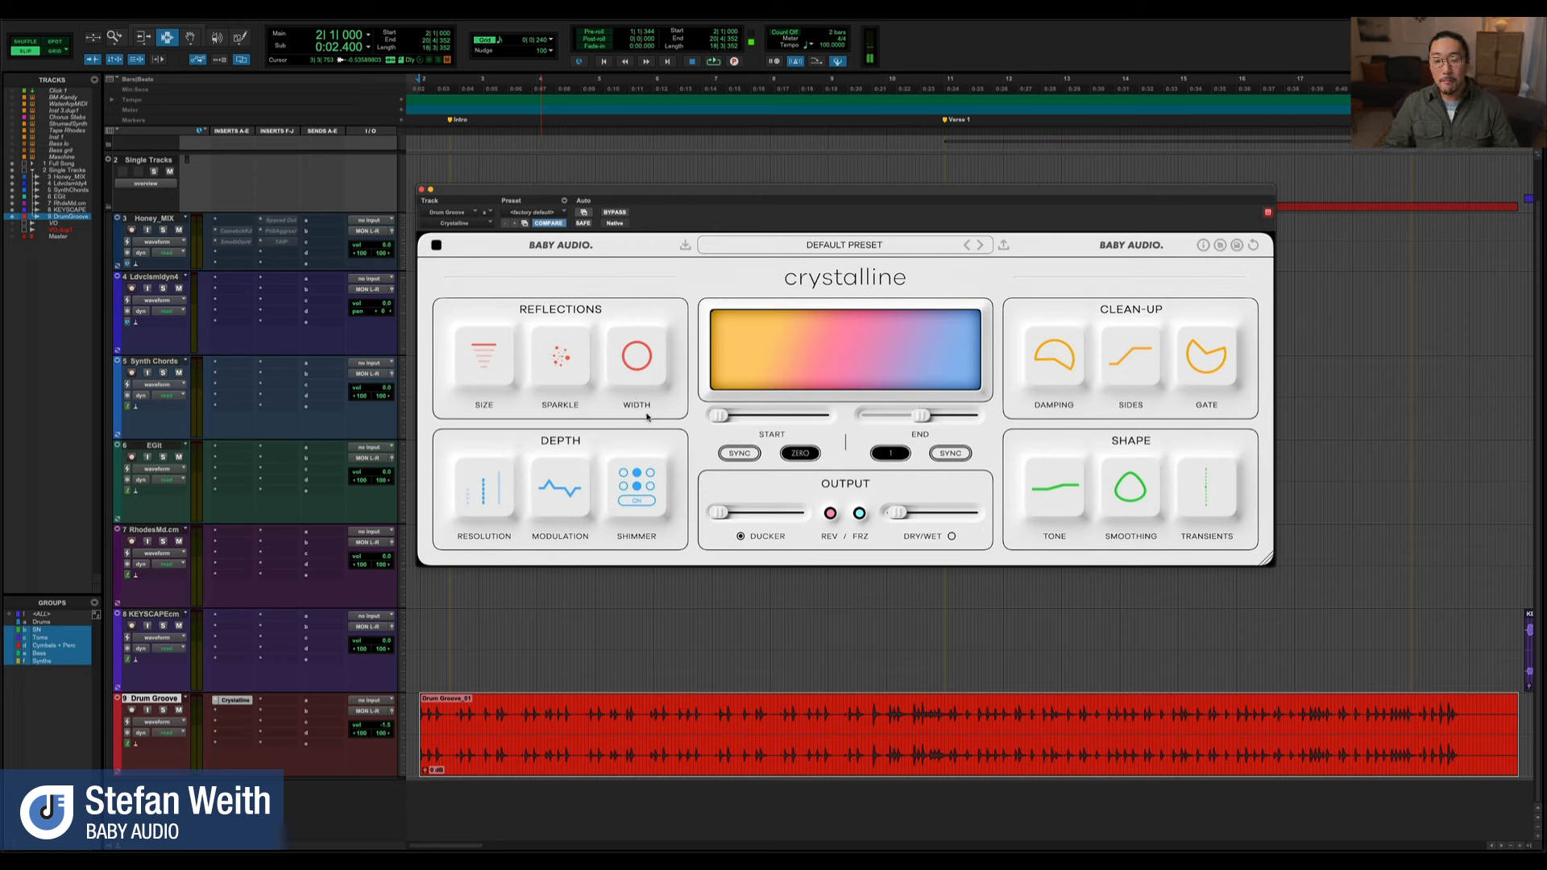
mouse_move(634, 370)
key("space")
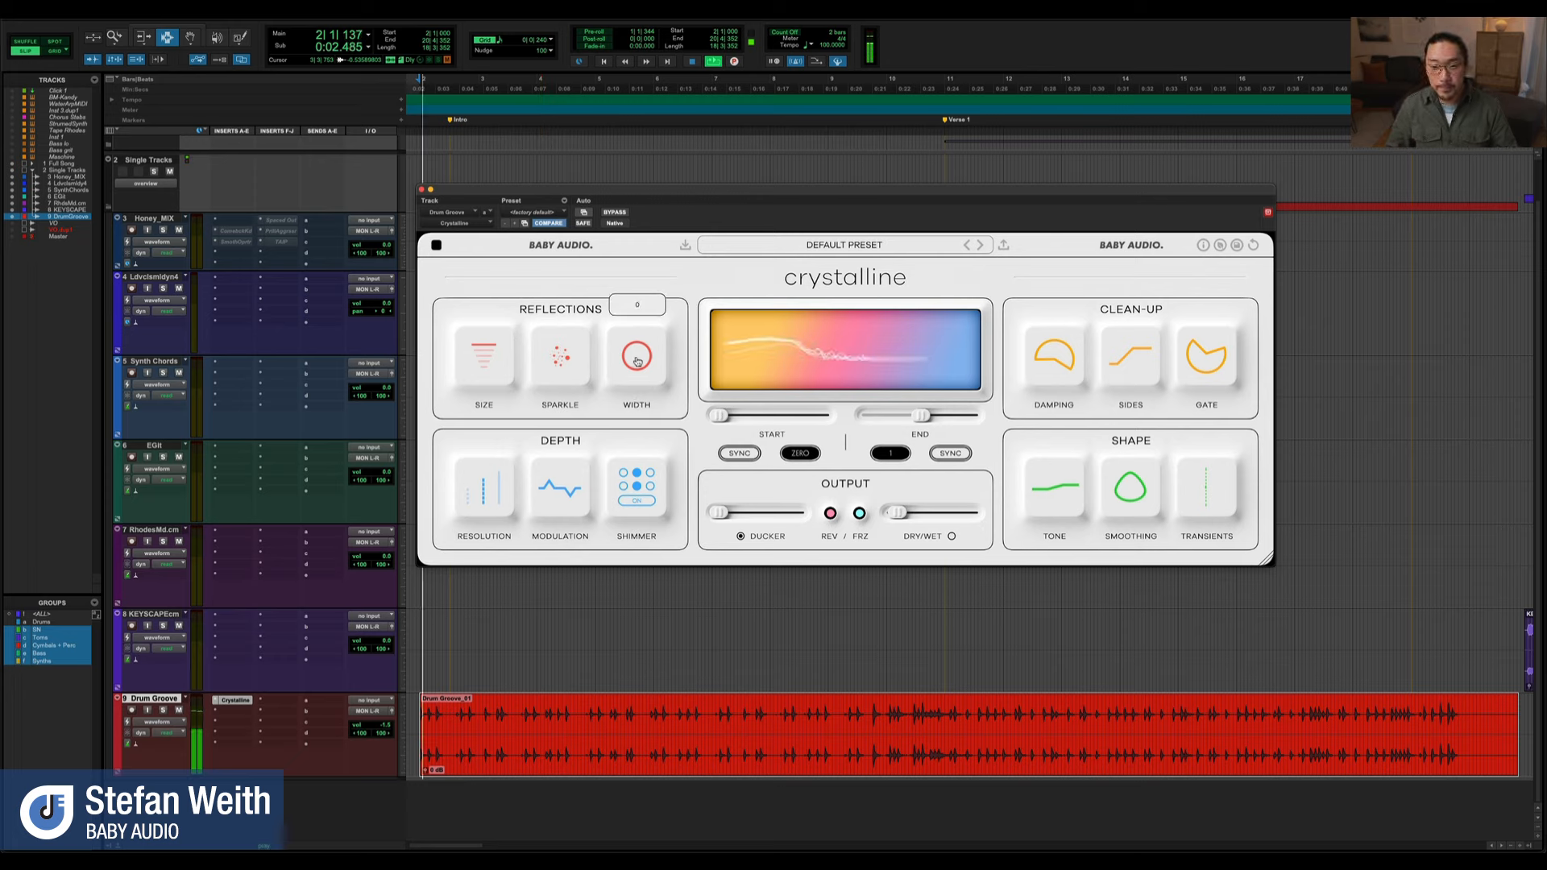
left_click_drag(635, 365, 635, 516)
mouse_move(639, 374)
left_click_drag(639, 374, 654, 94)
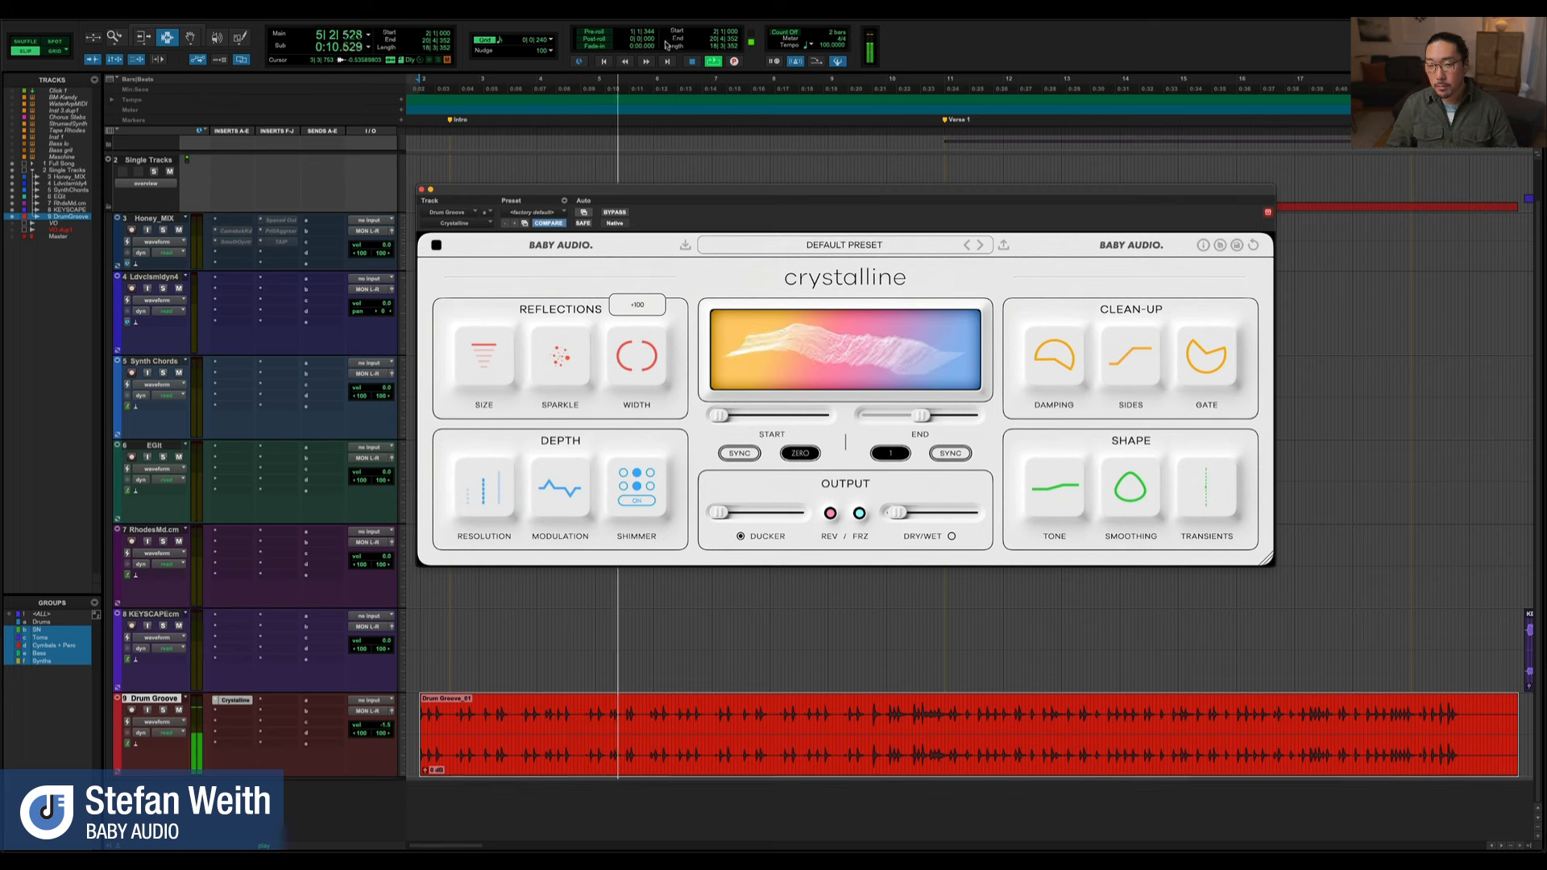
key("space")
double_click(632, 361)
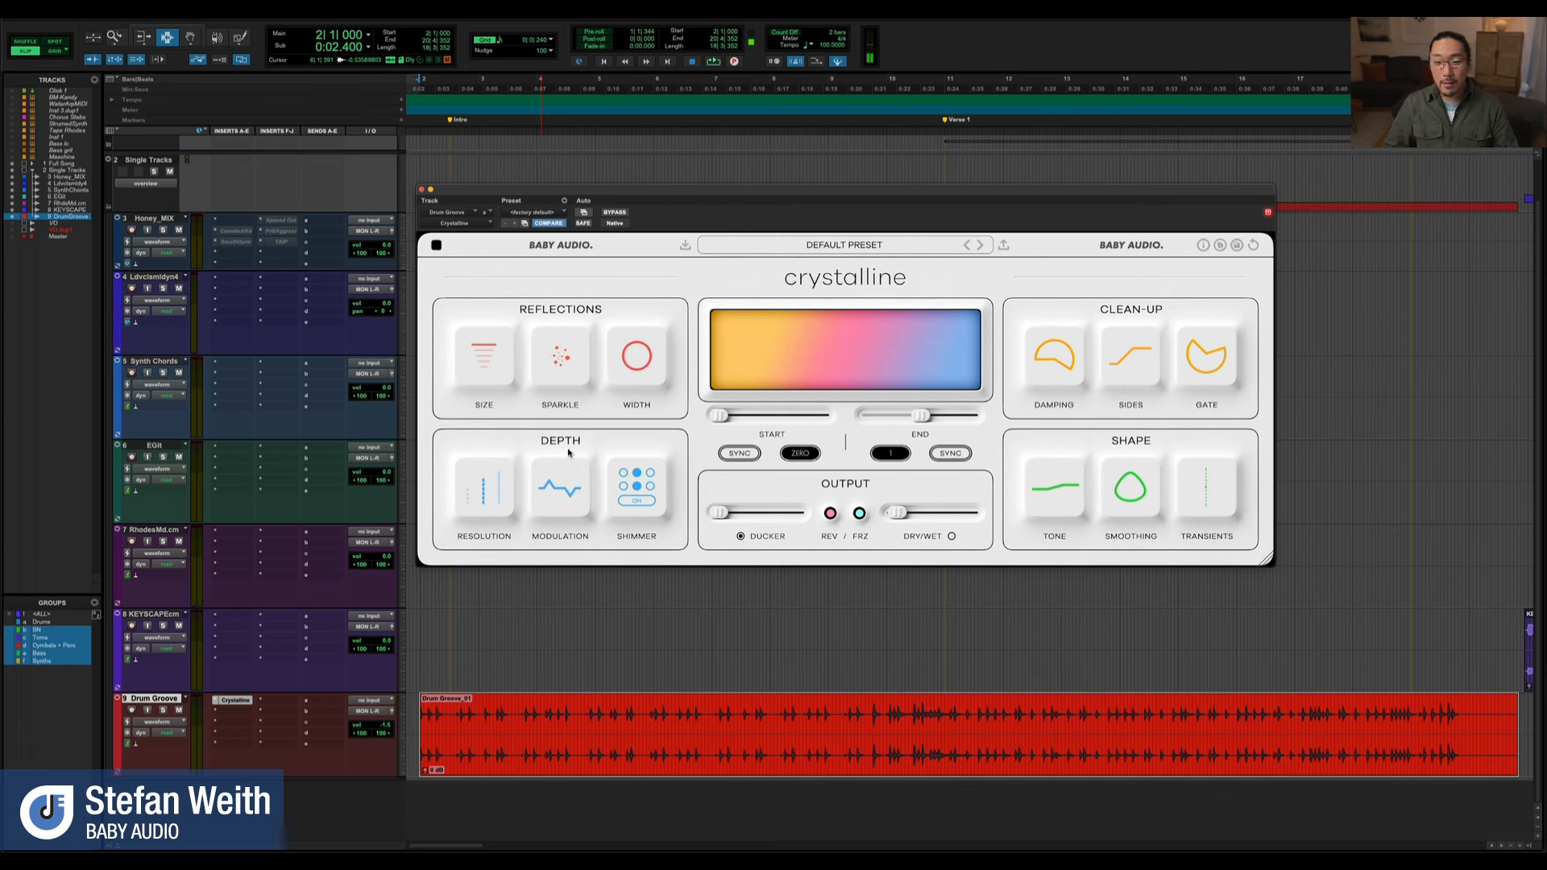
Switch the Depth section's Resolution through Basic, High and its highest setting
mouse_move(469, 508)
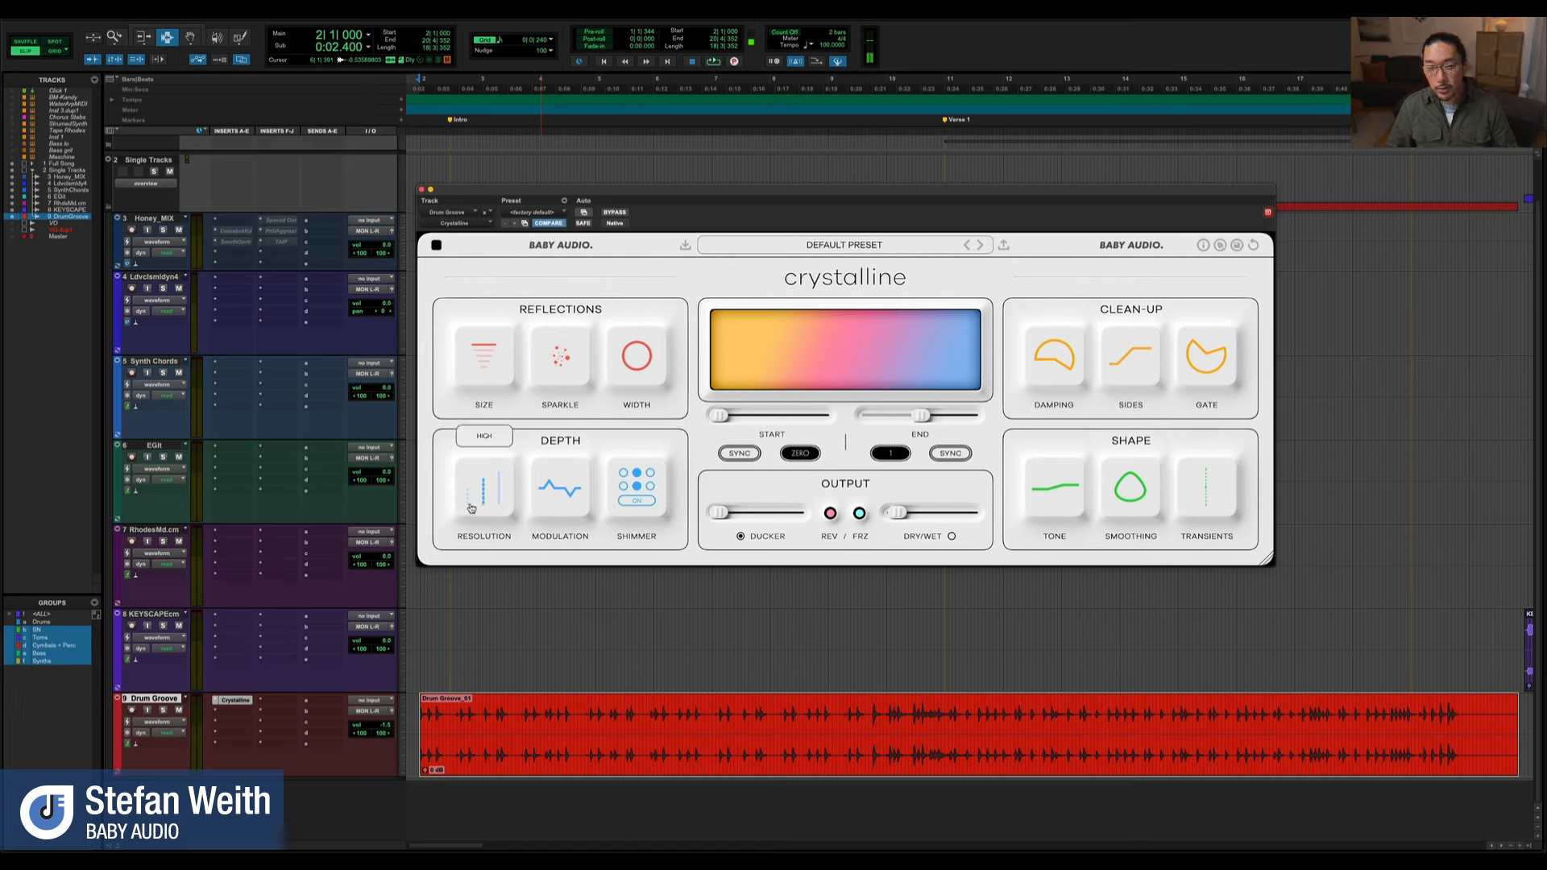
left_click(473, 503)
left_click_drag(484, 498, 481, 507)
mouse_move(470, 508)
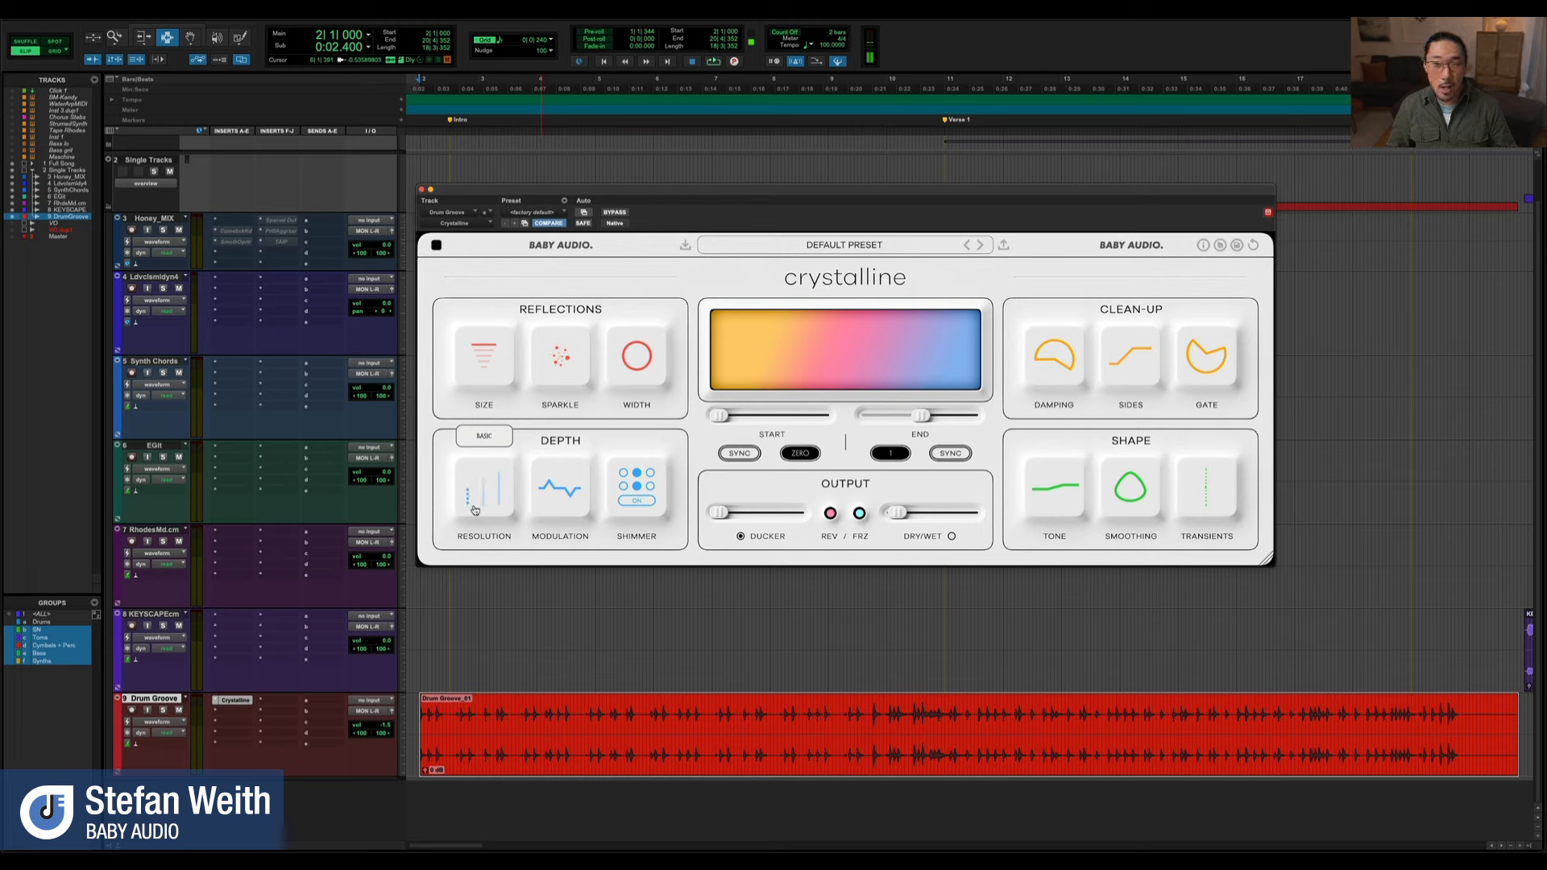
left_click(486, 509)
left_click(499, 510)
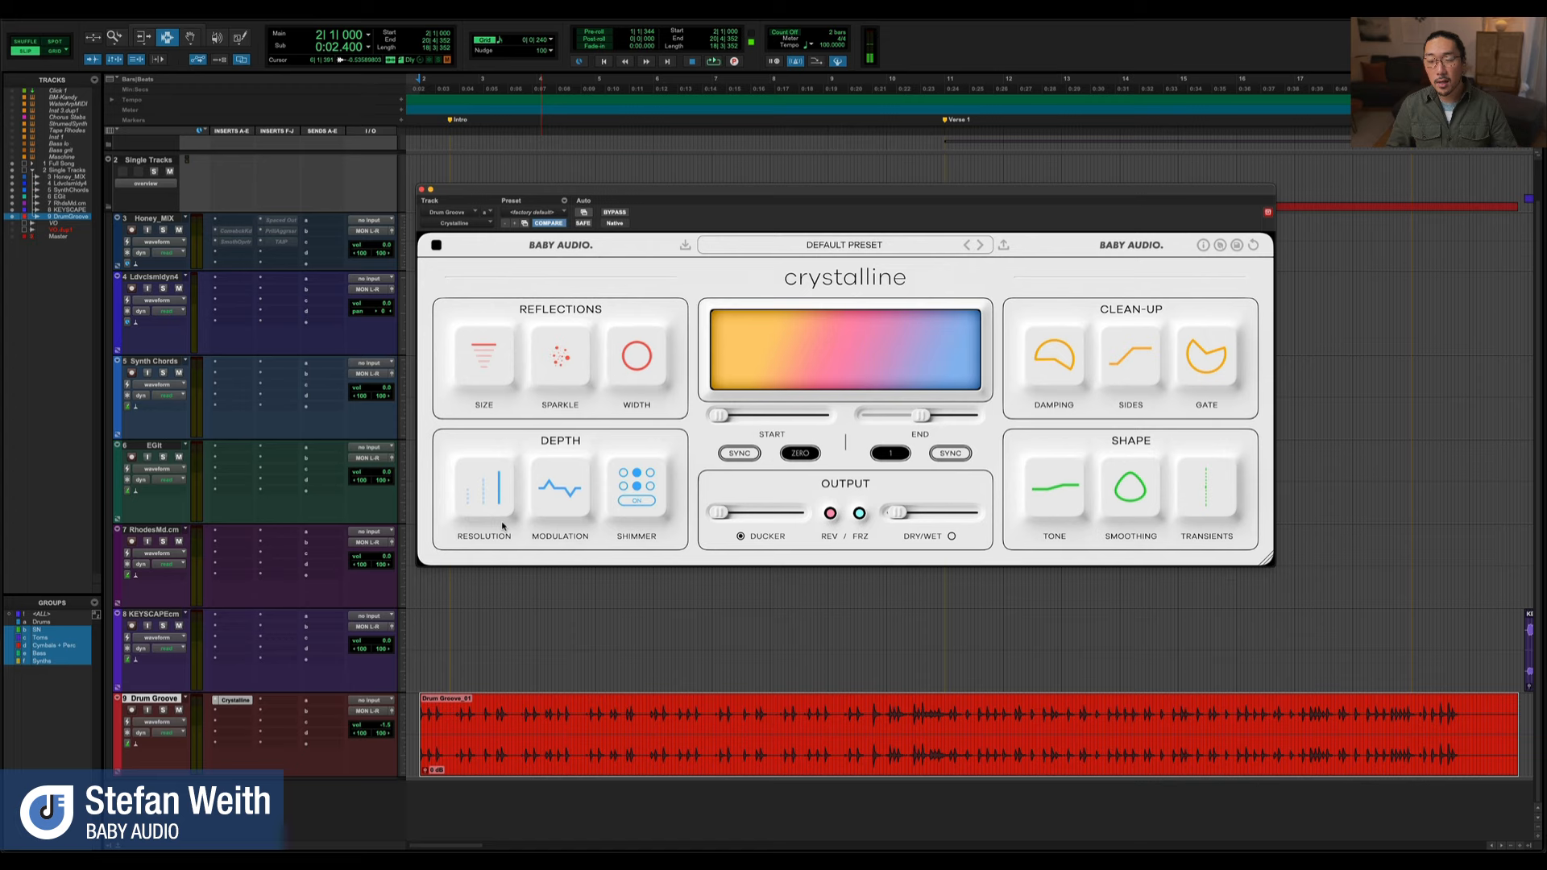
Play the drum groove to hear the current Resolution and adjust the Depth section's Modulation while listening
mouse_move(467, 506)
key("space")
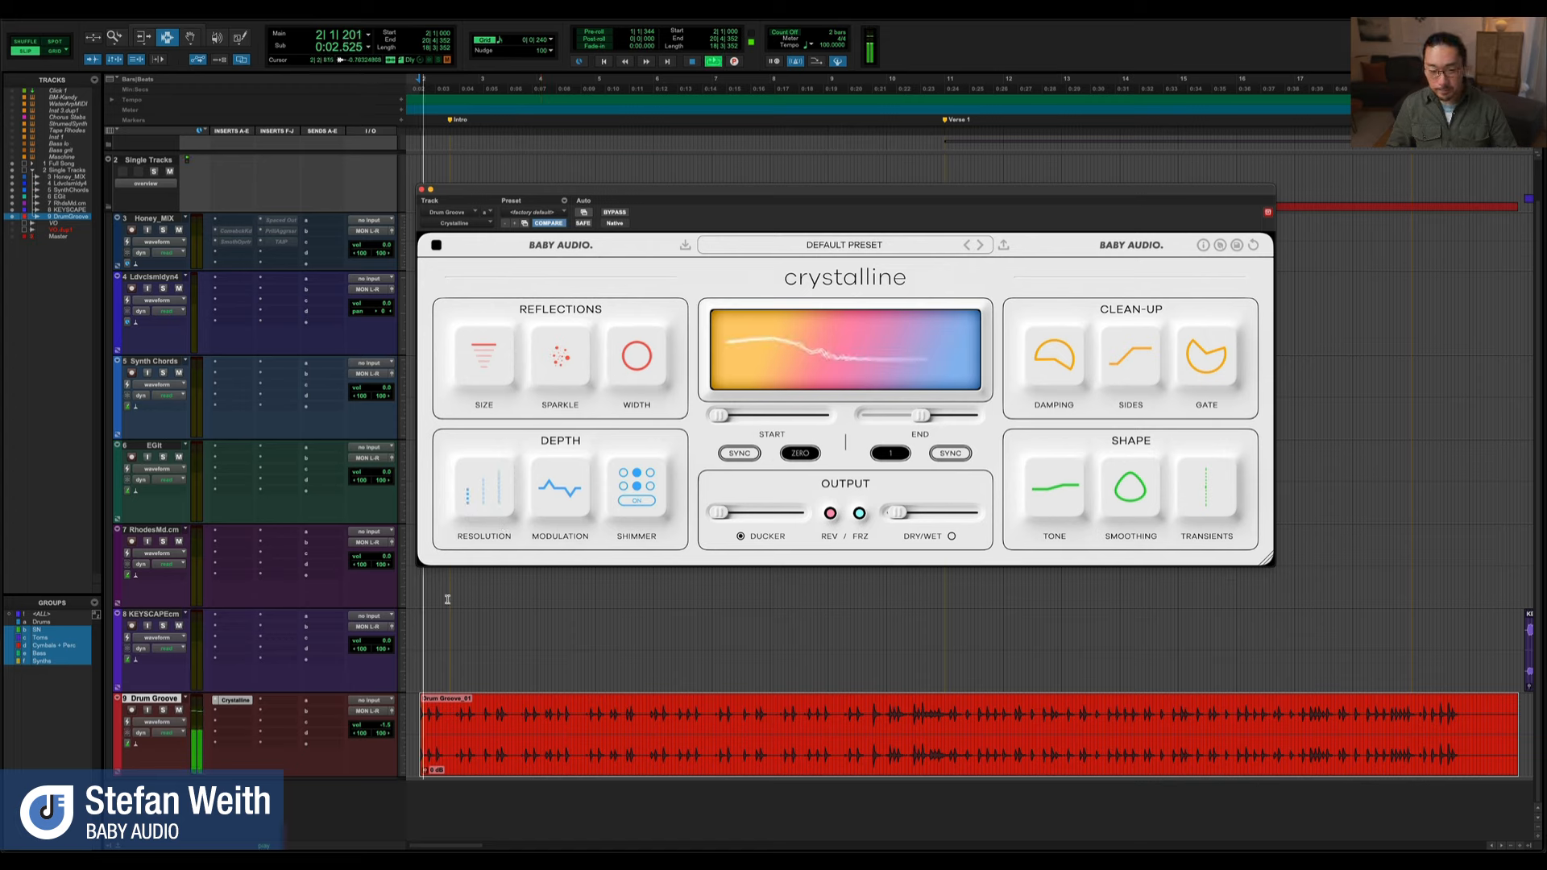
mouse_move(554, 501)
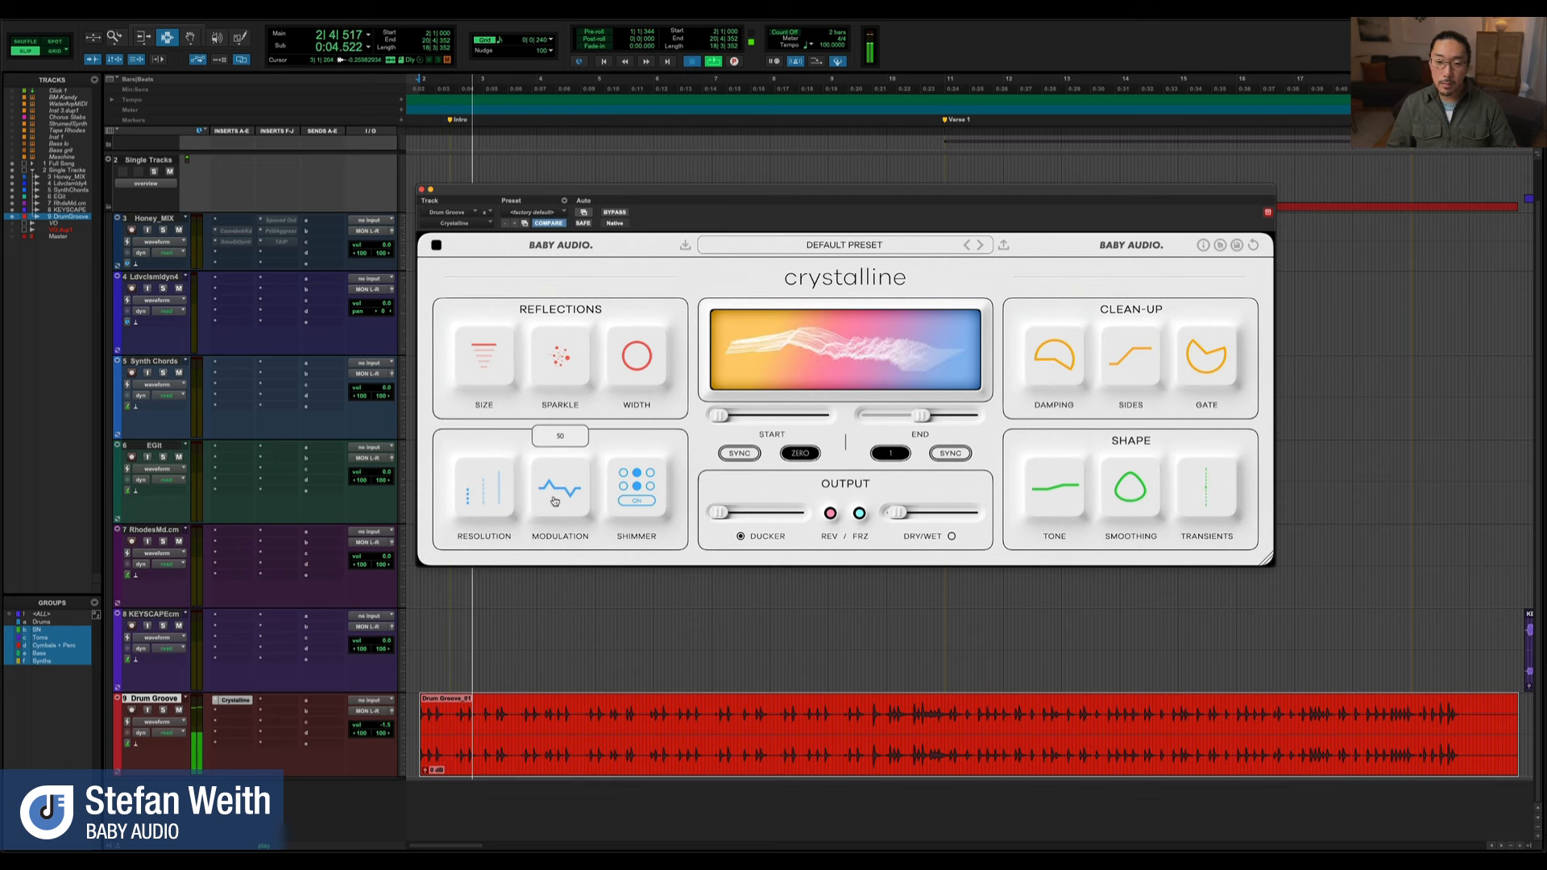
key("space")
mouse_move(555, 500)
left_mouse_down()
mouse_move(561, 434)
mouse_move(561, 497)
left_mouse_up()
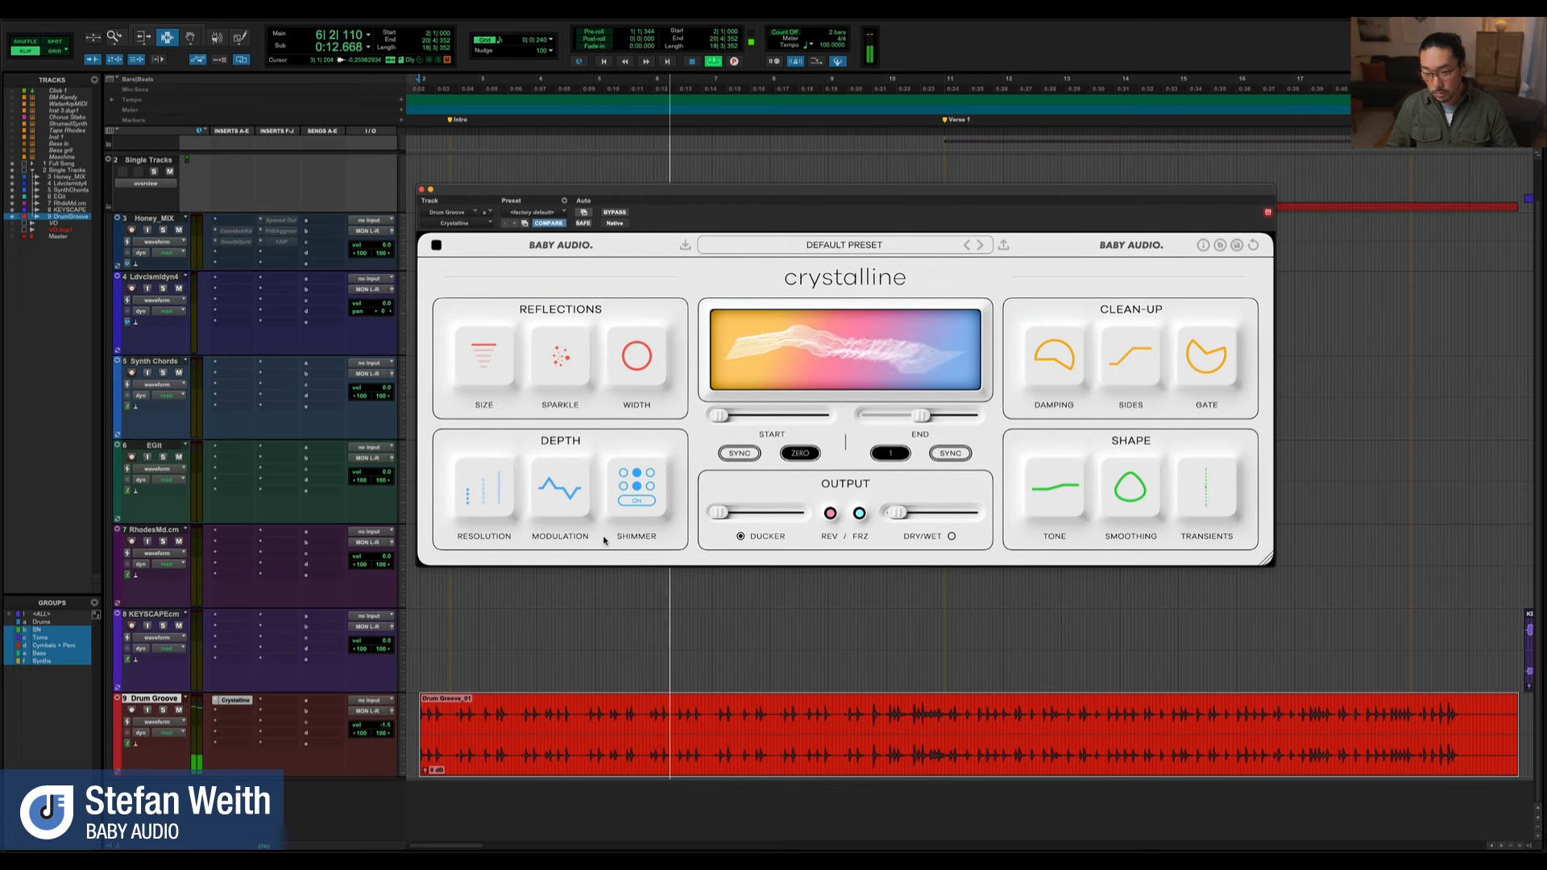
key("space")
Try different Shimmer options and compare the drum groove with Shimmer off and with its default restored
mouse_move(635, 505)
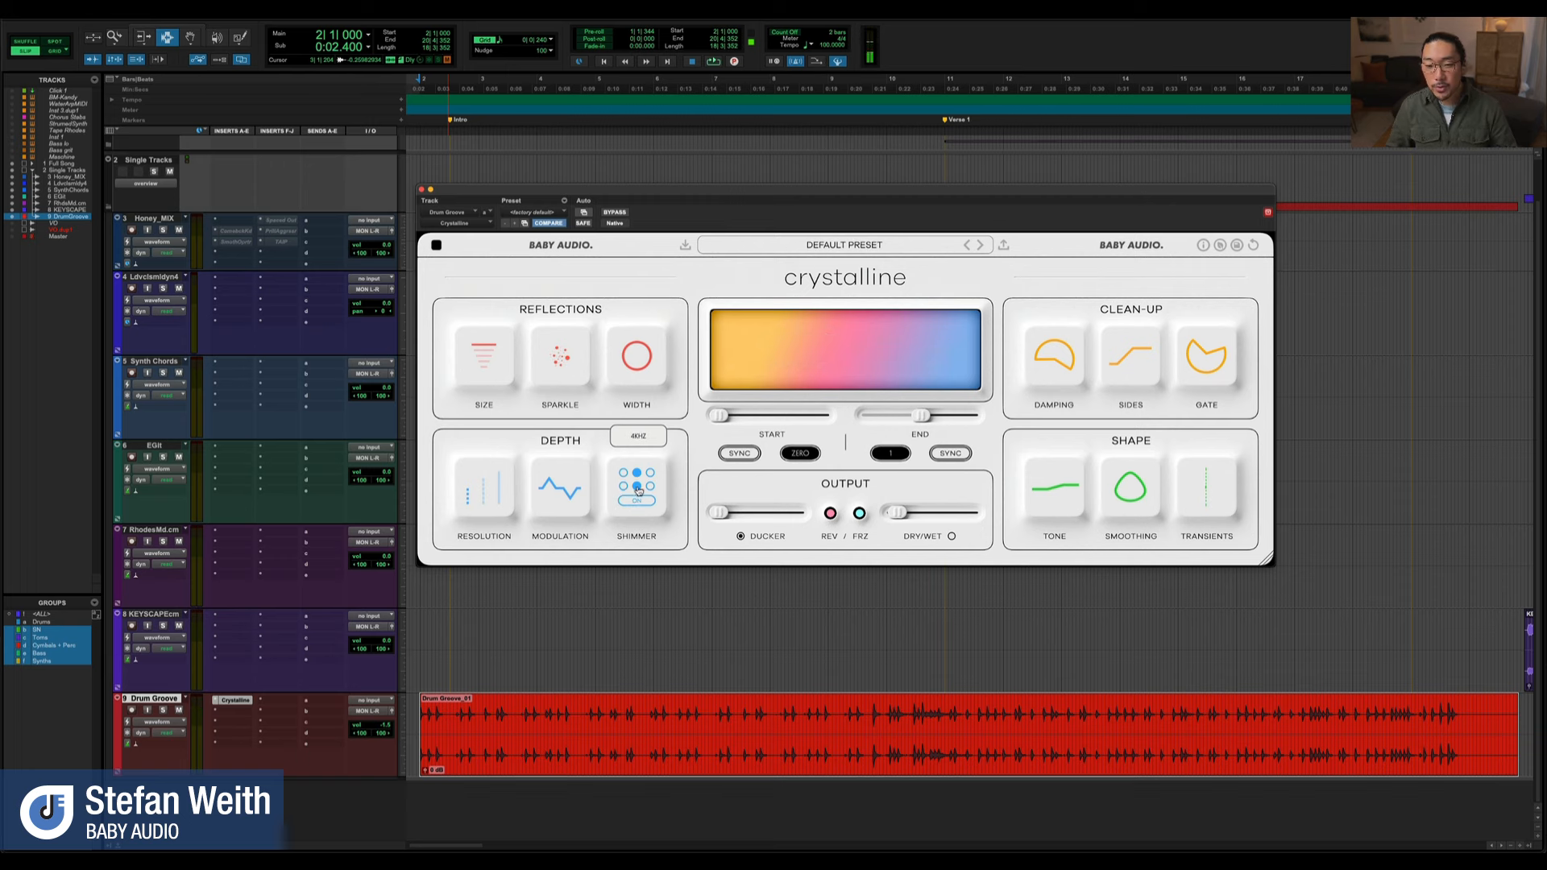
left_click(649, 489)
left_click(637, 474)
key("space")
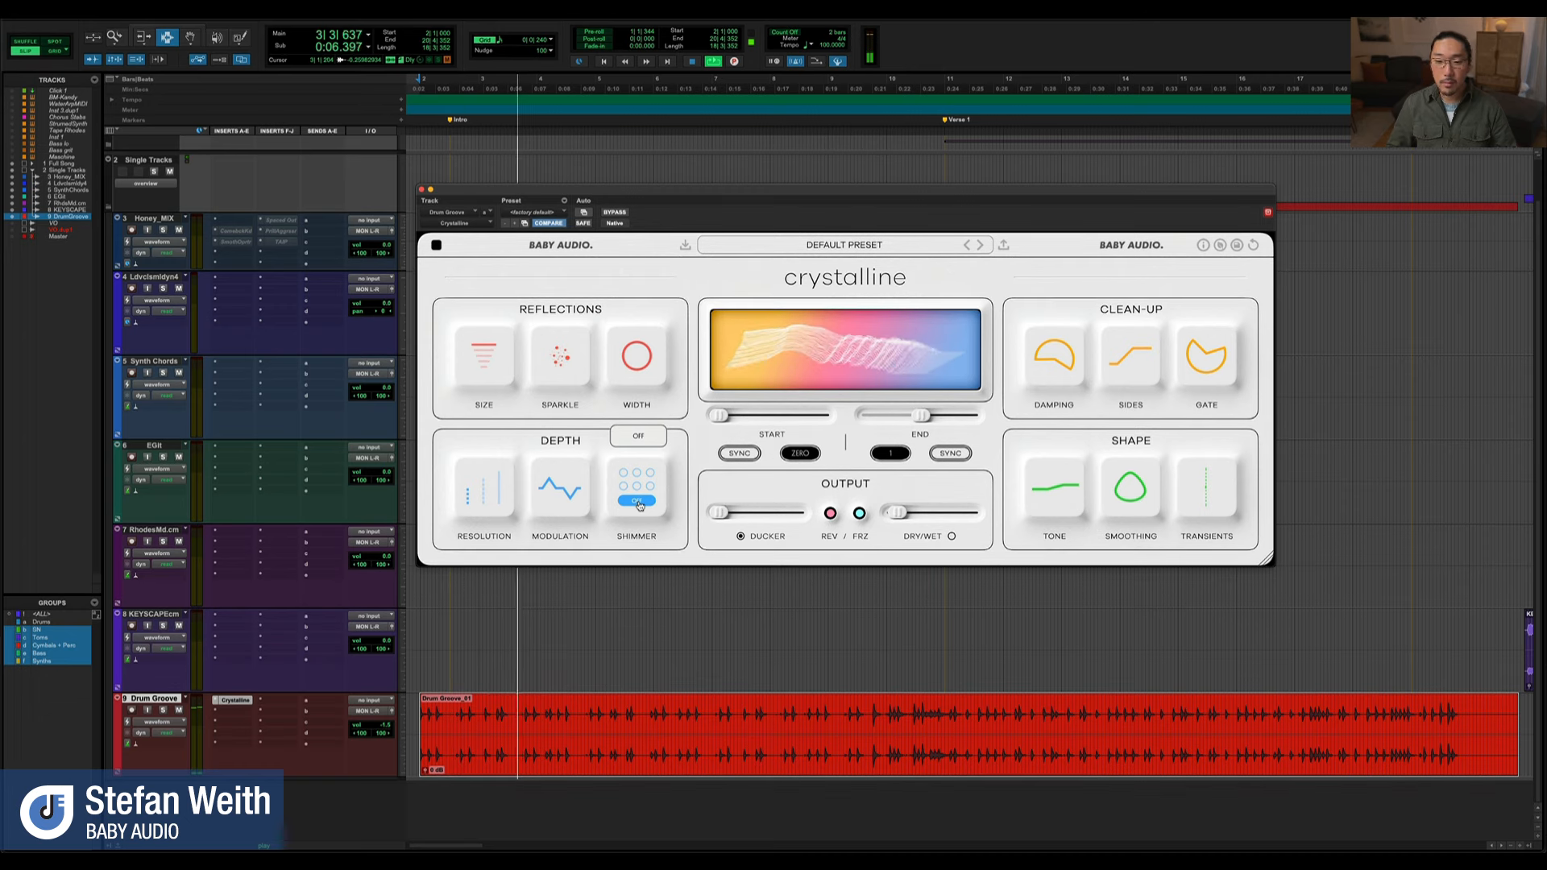
key("space")
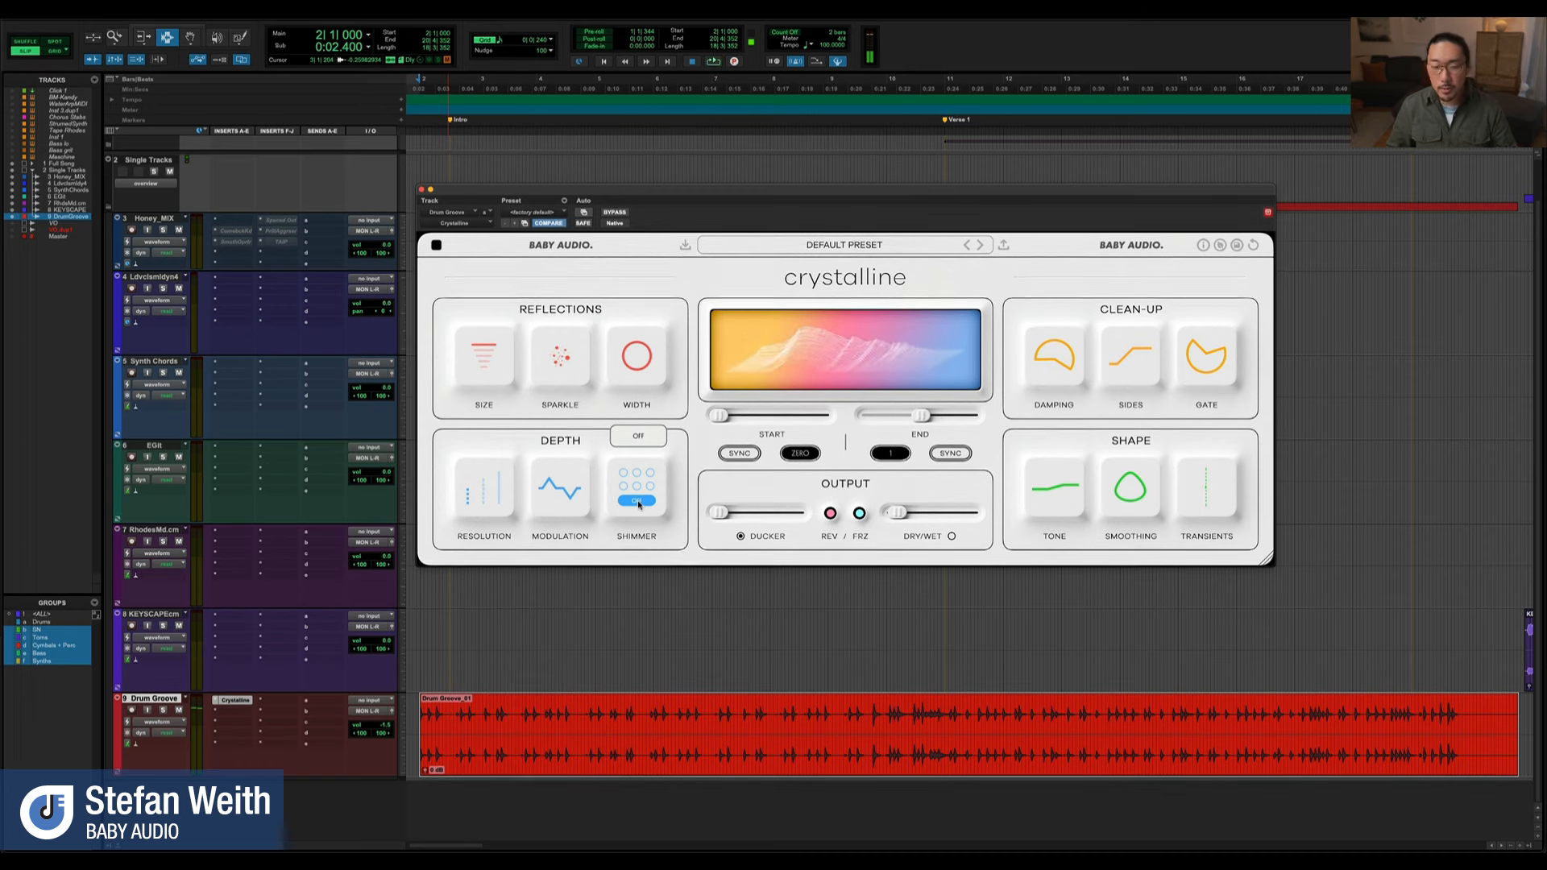
left_click(638, 501)
key("space")
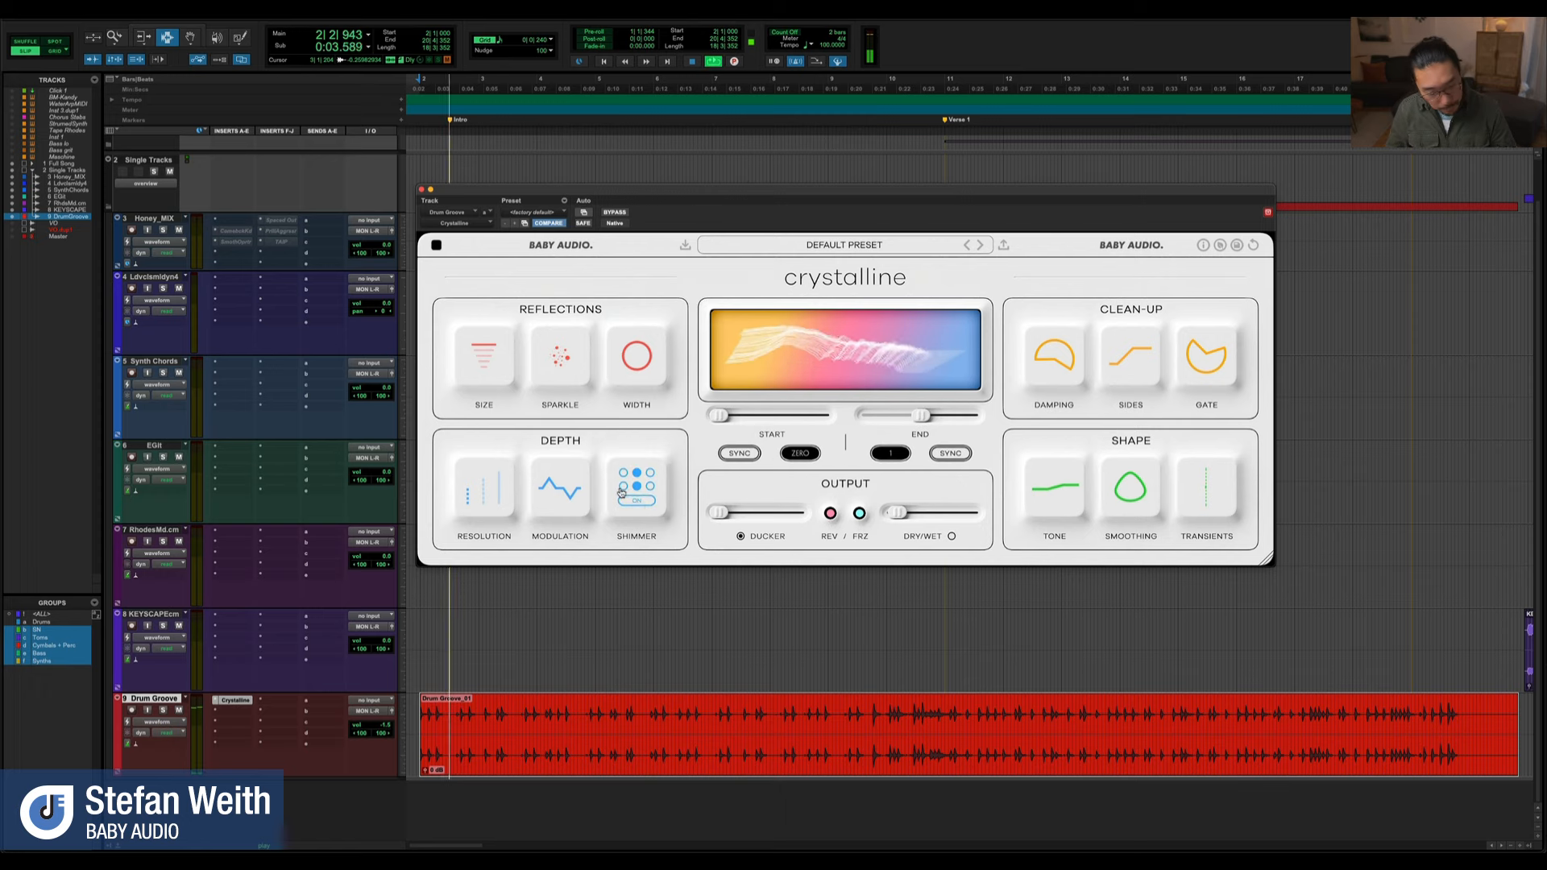
key("space")
key("space")
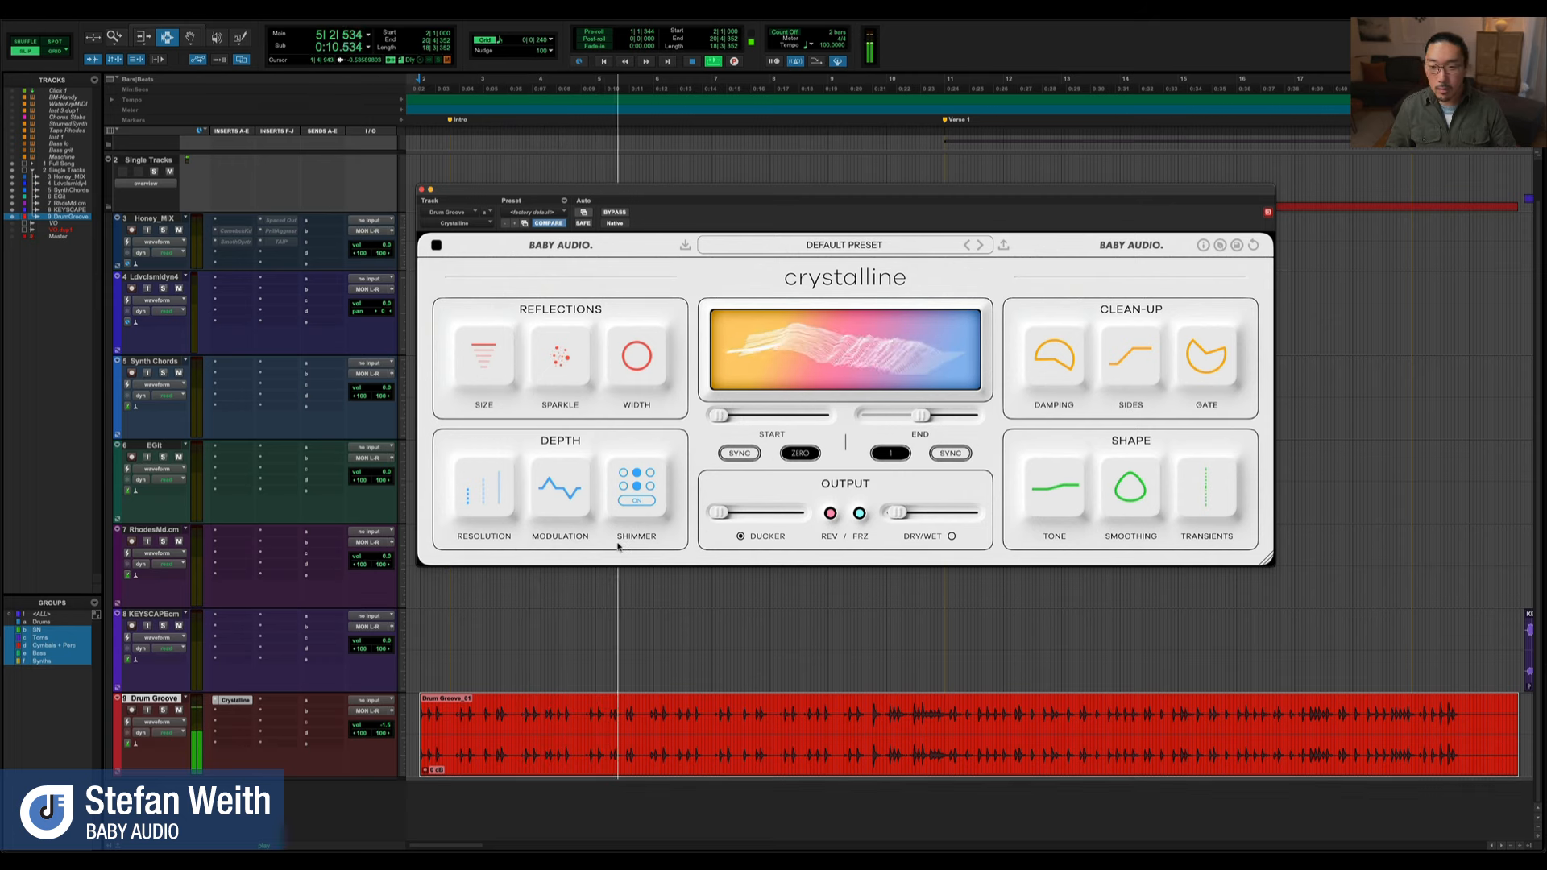
key("space")
Start playback from bar 12 of the Drum Groove clip and adjust the Clean-Up section's Damping filters while auditioning
left_click(1012, 714)
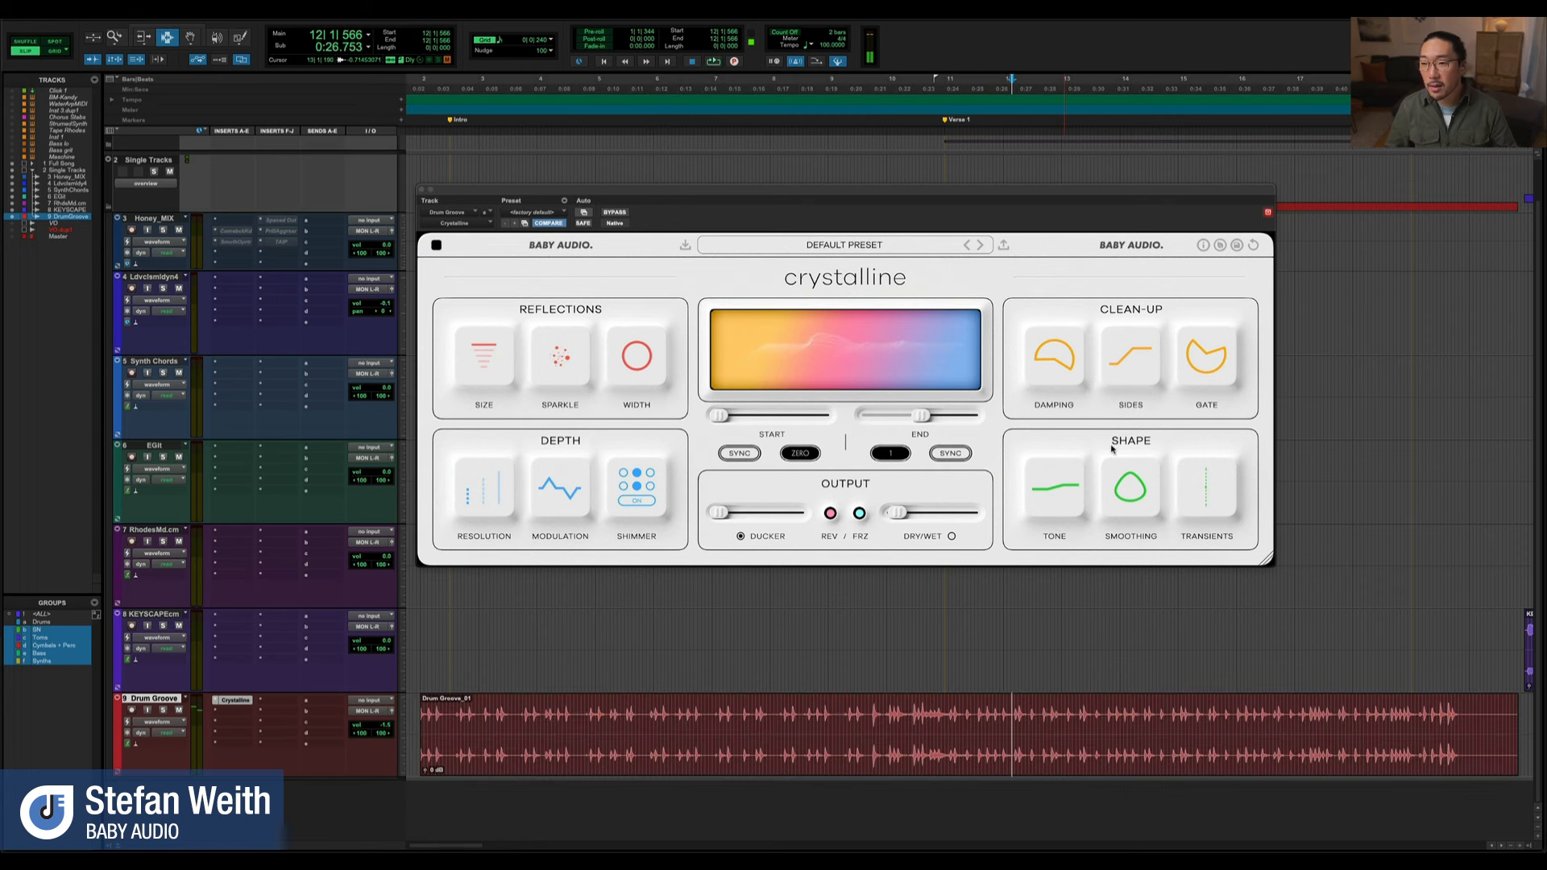
mouse_move(1066, 368)
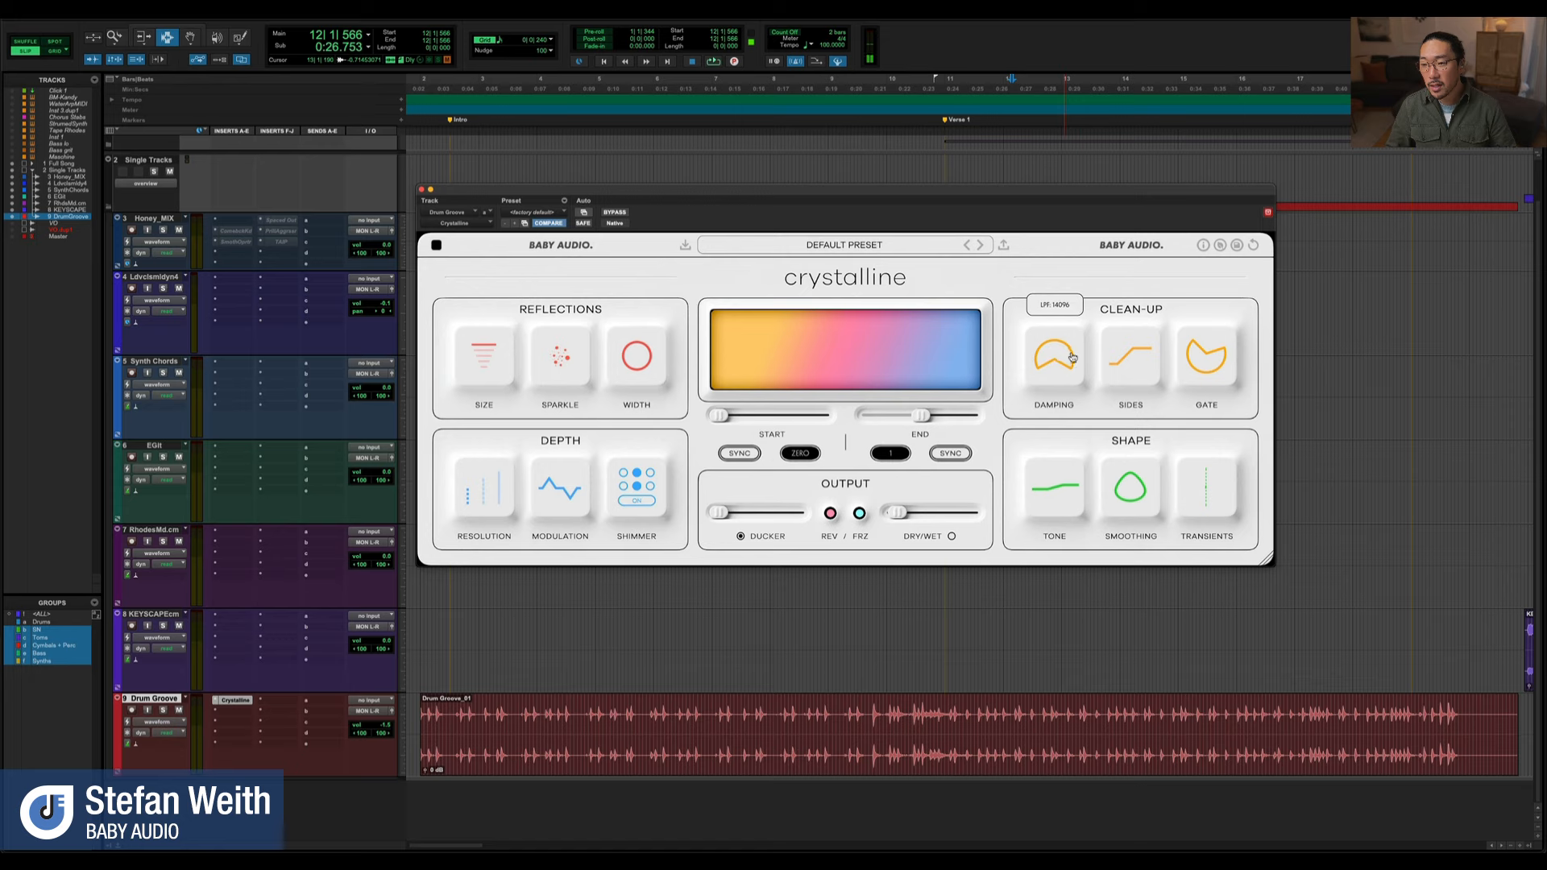
key("space")
mouse_move(1051, 370)
left_mouse_down()
mouse_move(1064, 247)
mouse_move(1043, 401)
mouse_move(1046, 358)
mouse_move(1052, 376)
left_mouse_up()
key("space")
key("space")
left_click_drag(1077, 348, 1073, 365)
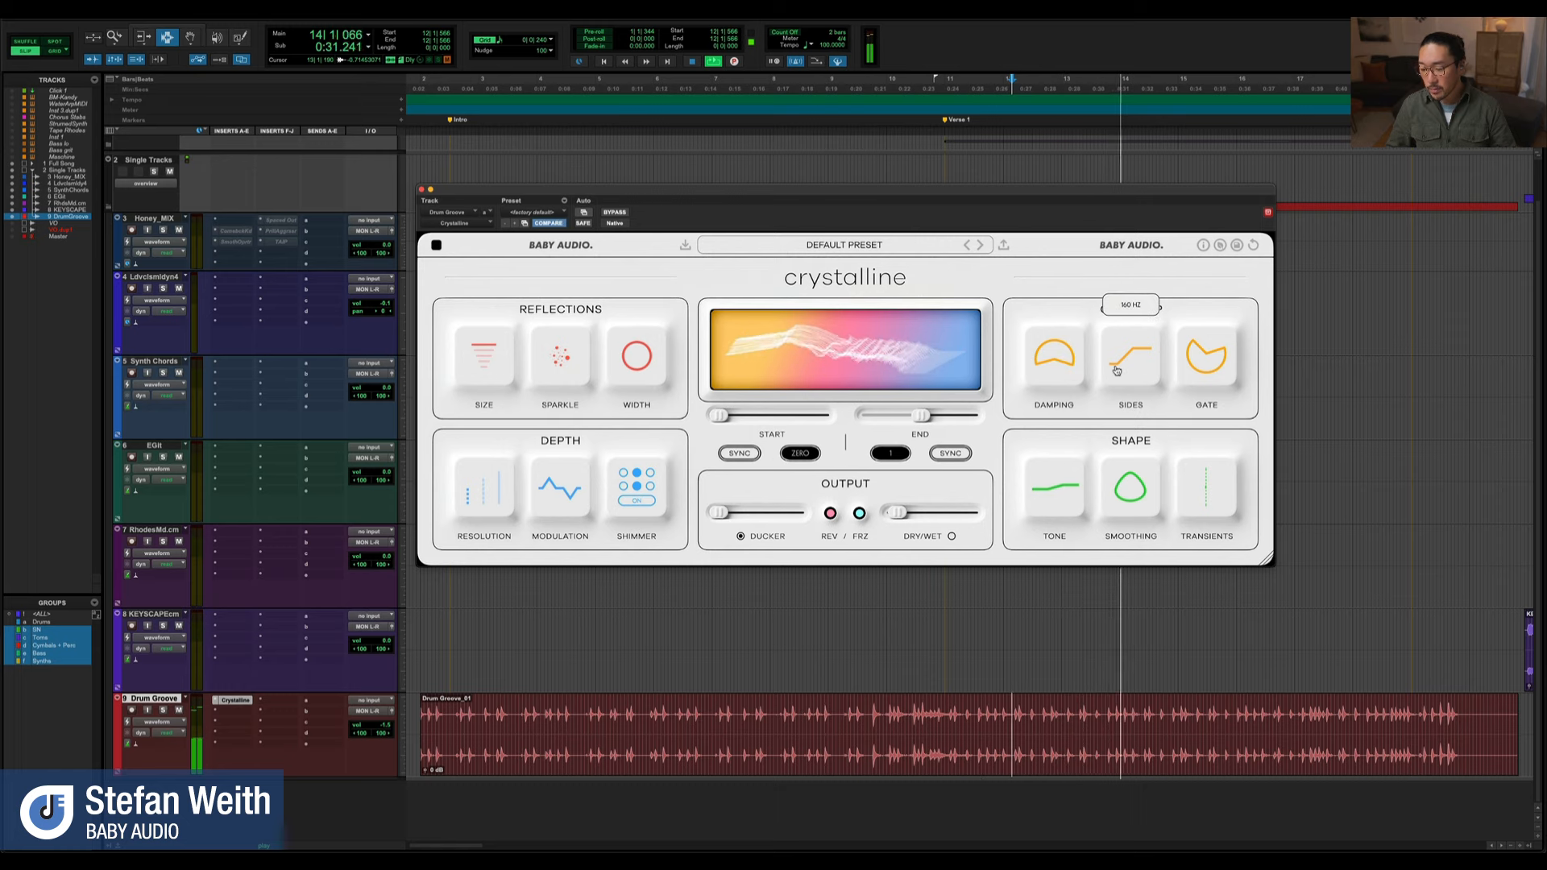
Audition the drum groove with Sides at 154 Hz and at a higher cutoff, leaving it at about 280 Hz
key("space")
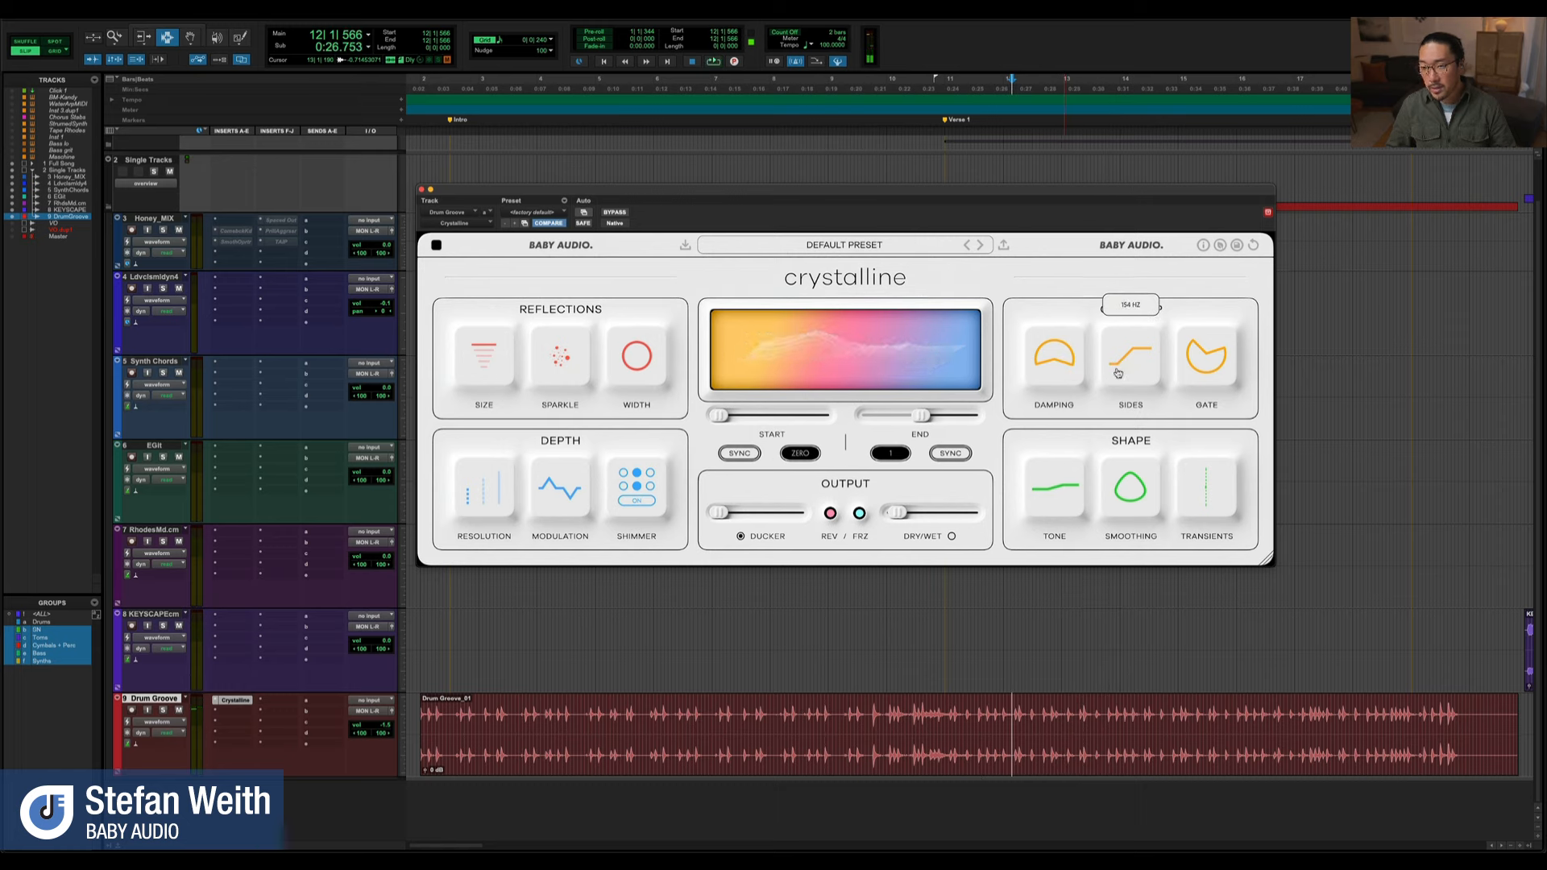
key("space")
left_click_drag(1118, 375, 1135, 311)
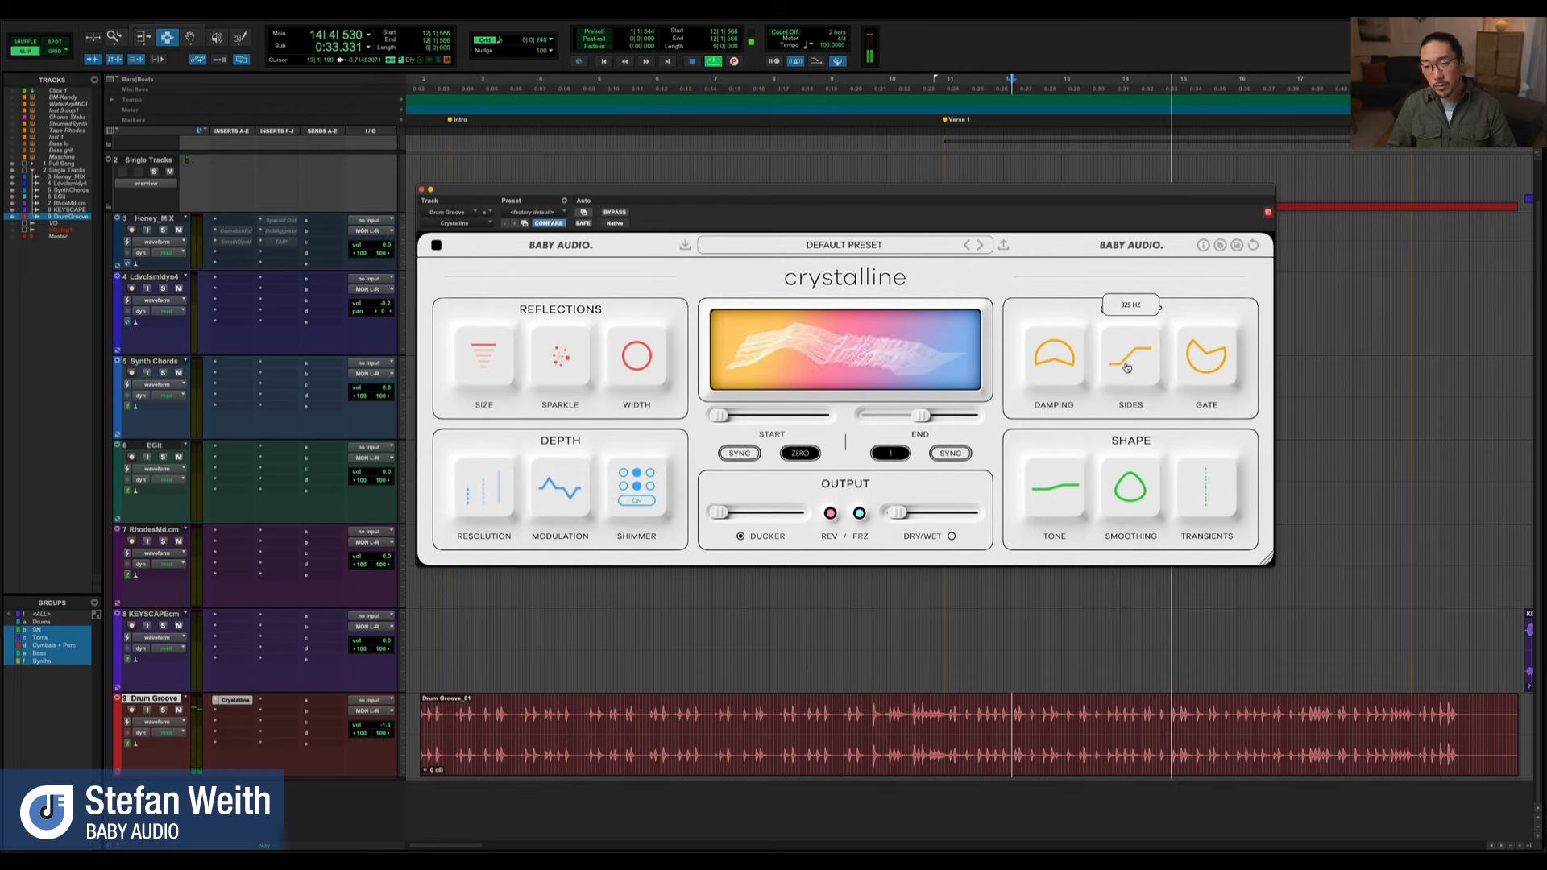
key("space")
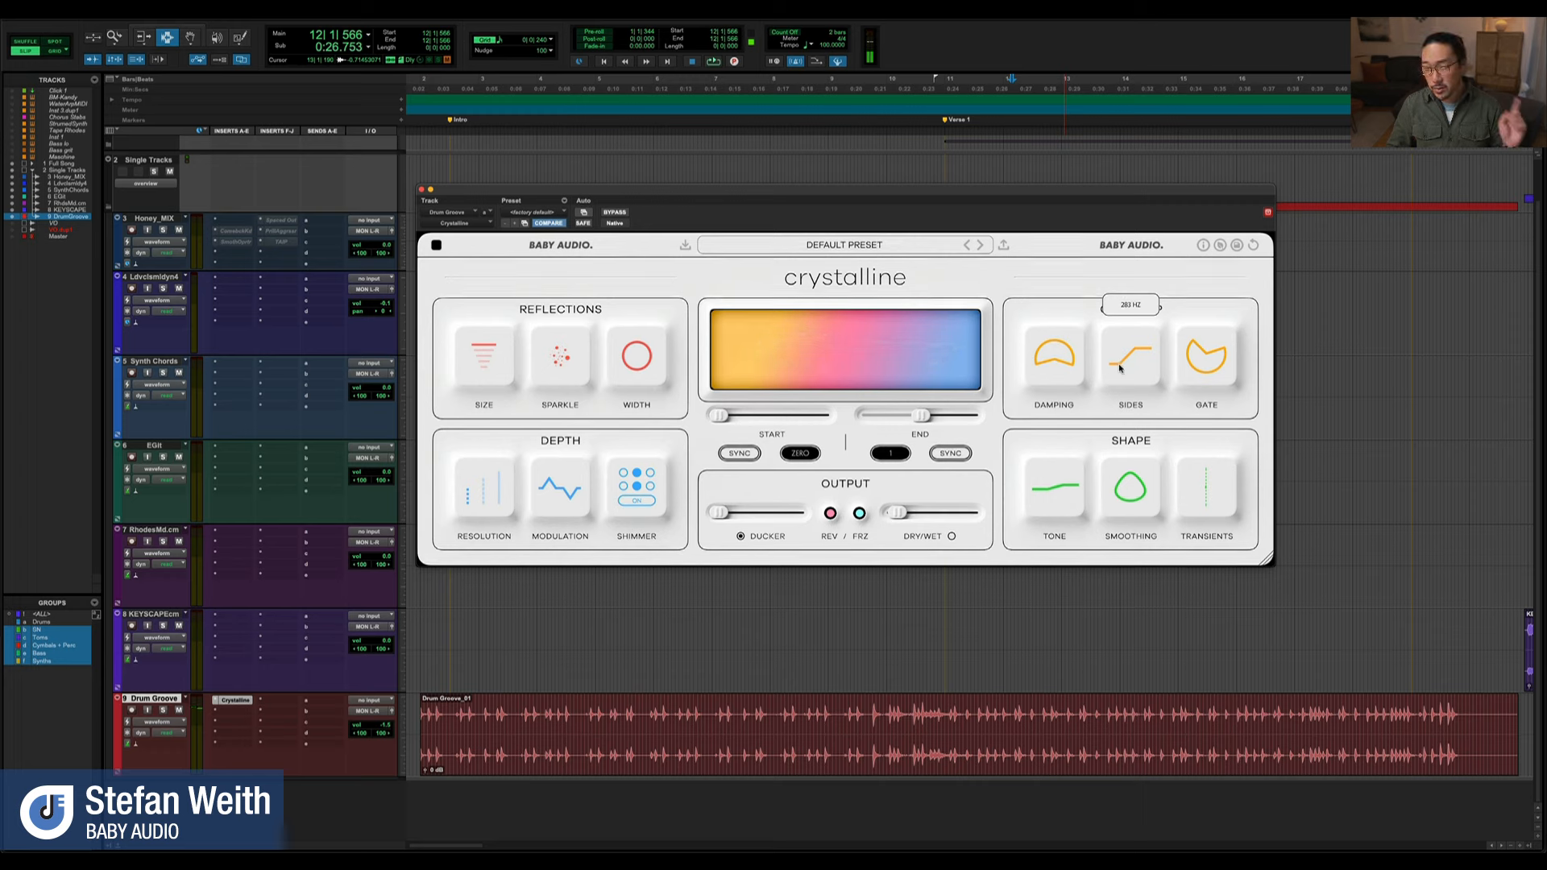
Audition the drum groove with the Gate threshold at -57 dB and change the threshold to -20 dB
mouse_move(1193, 358)
key("space")
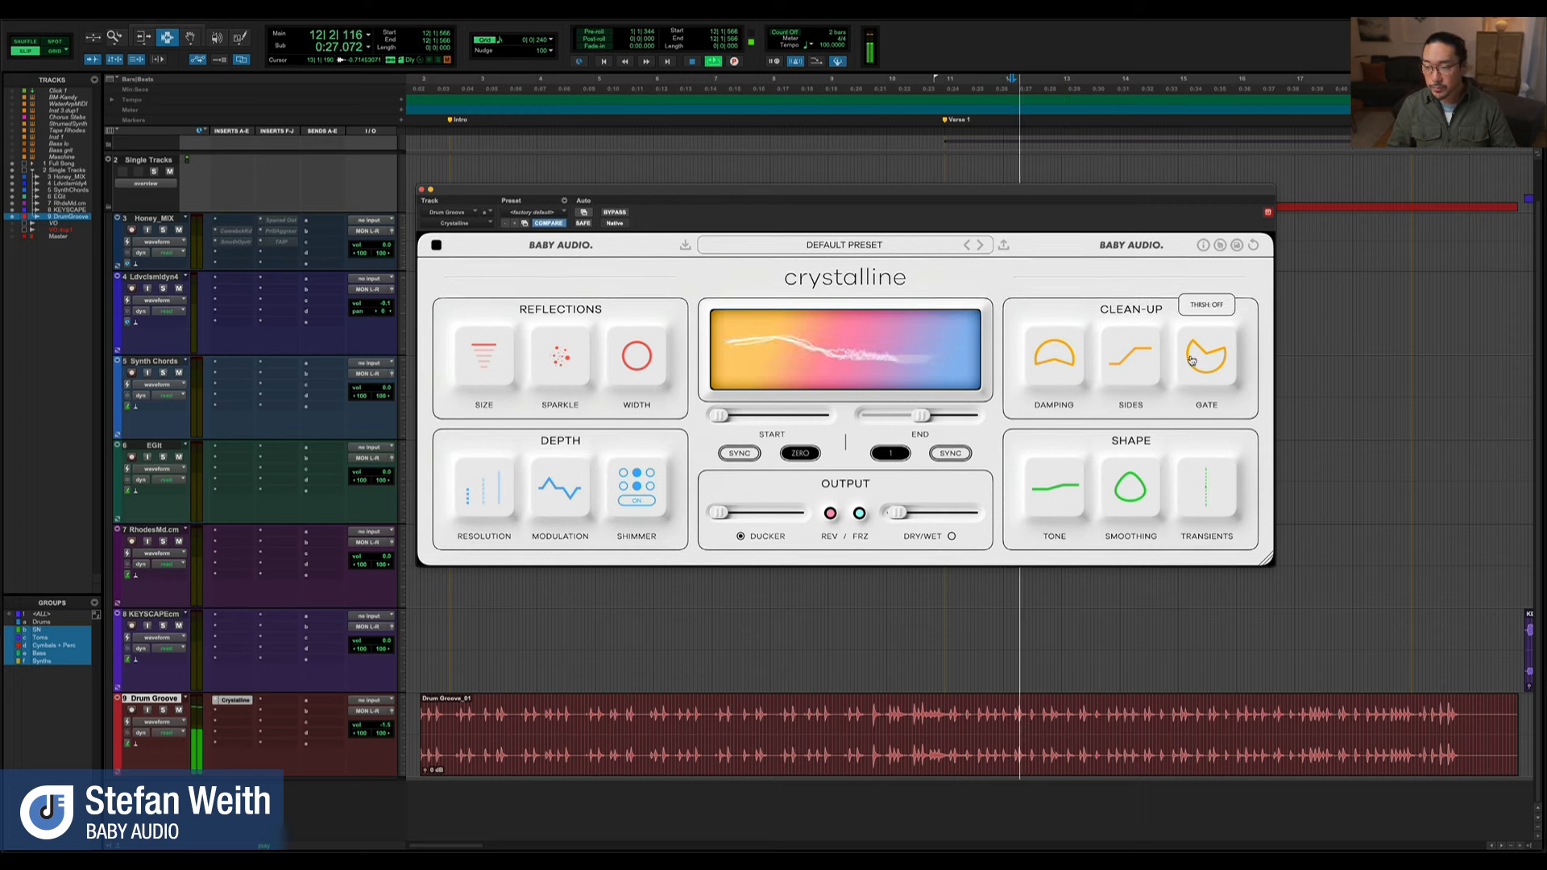
left_click_drag(1193, 359, 1196, 349)
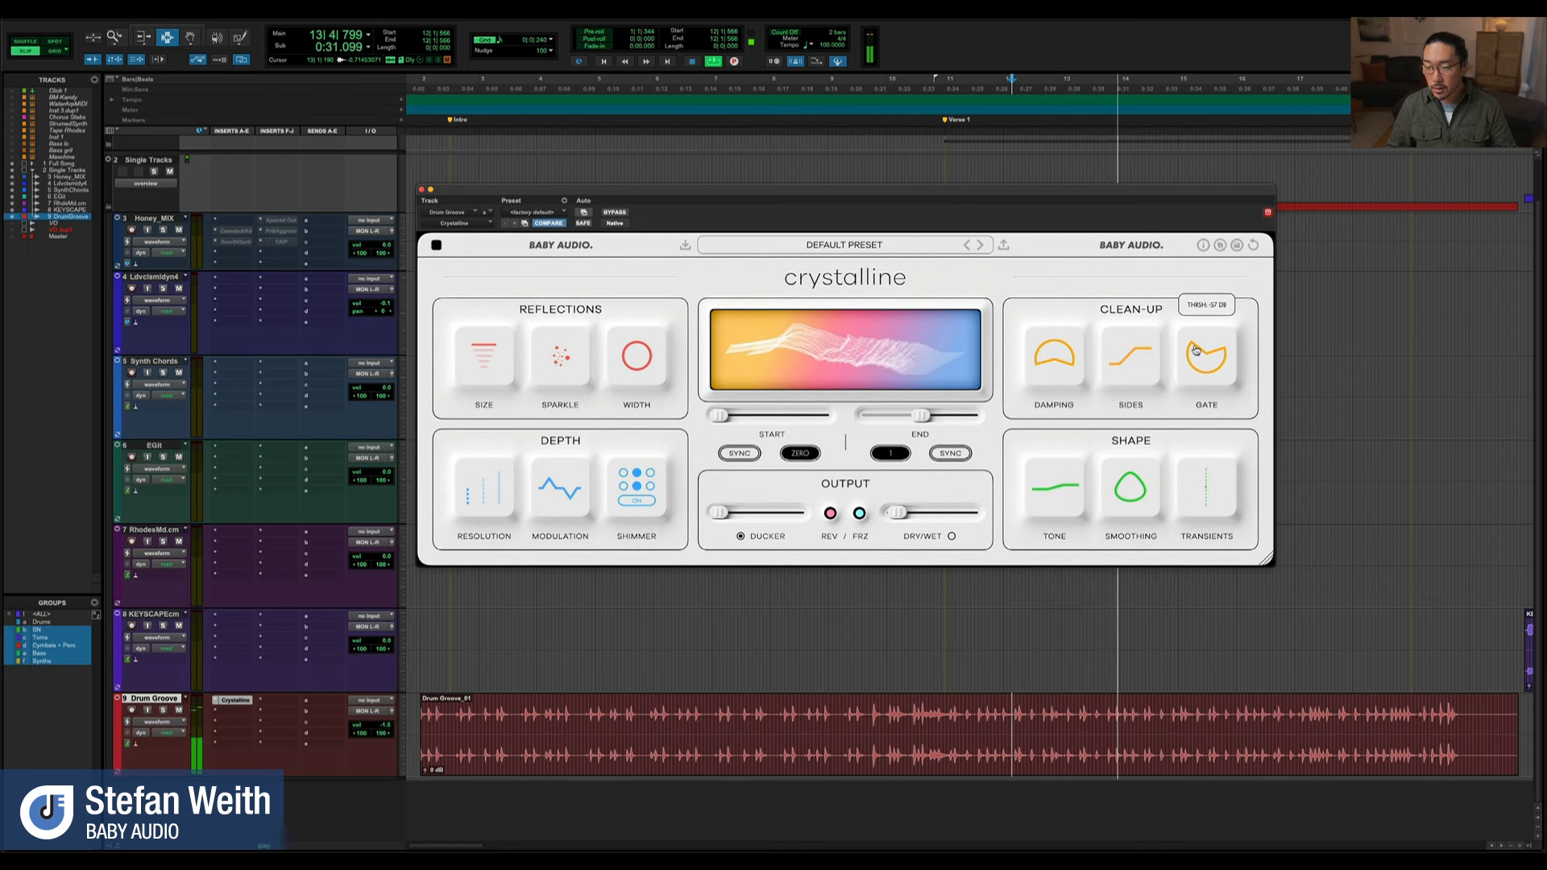
key("space")
left_click_drag(1197, 352, 1200, 393)
key("space")
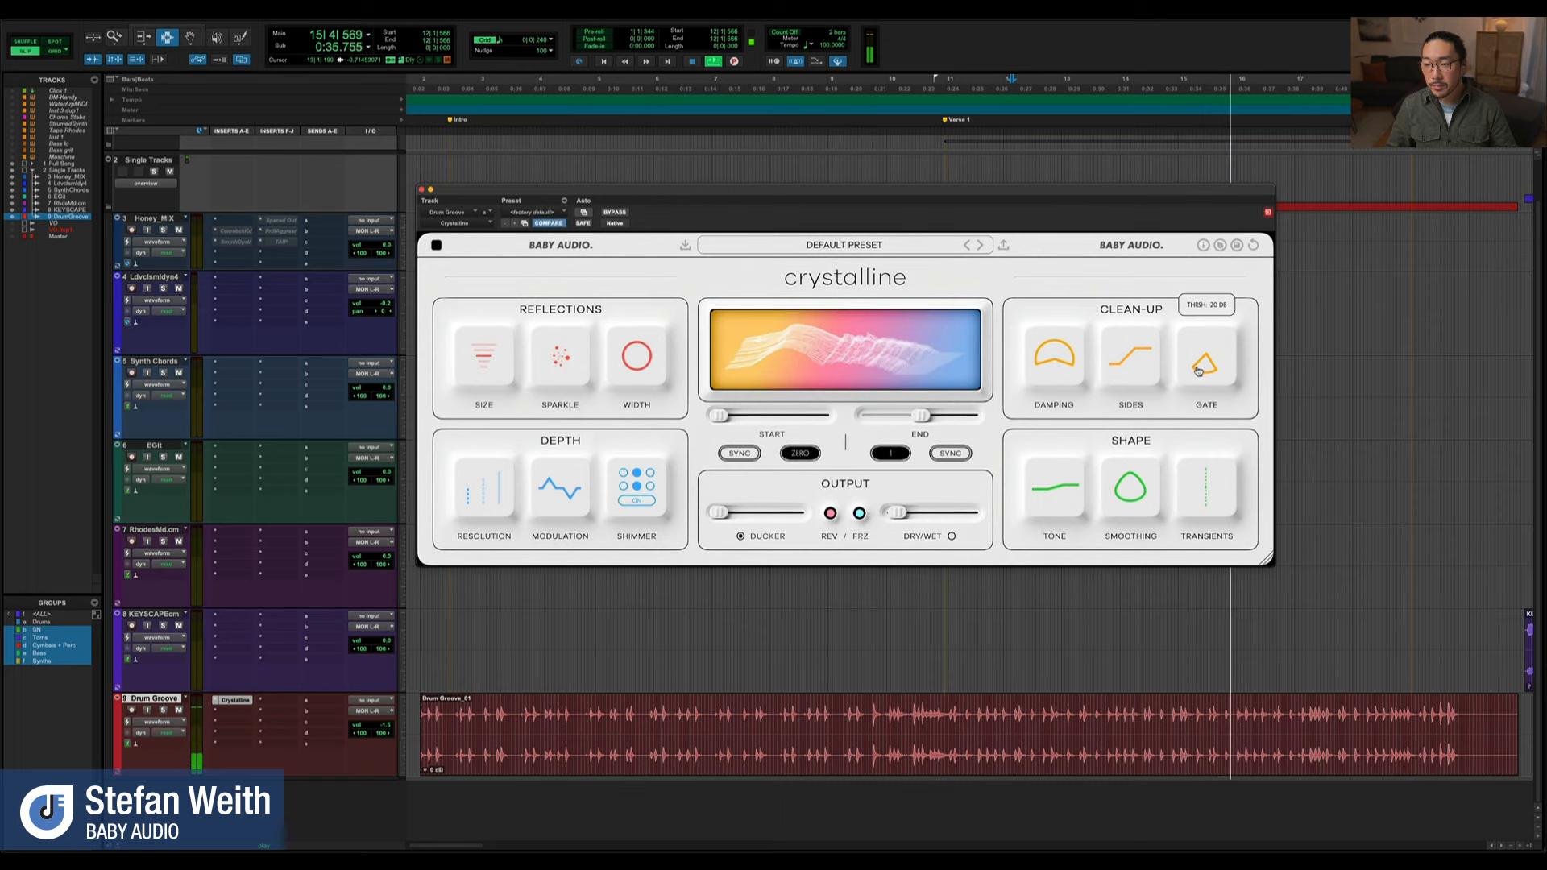
Adjust Size, Modulation and Sparkle while the gated drum groove plays
mouse_move(483, 373)
mouse_move(1224, 379)
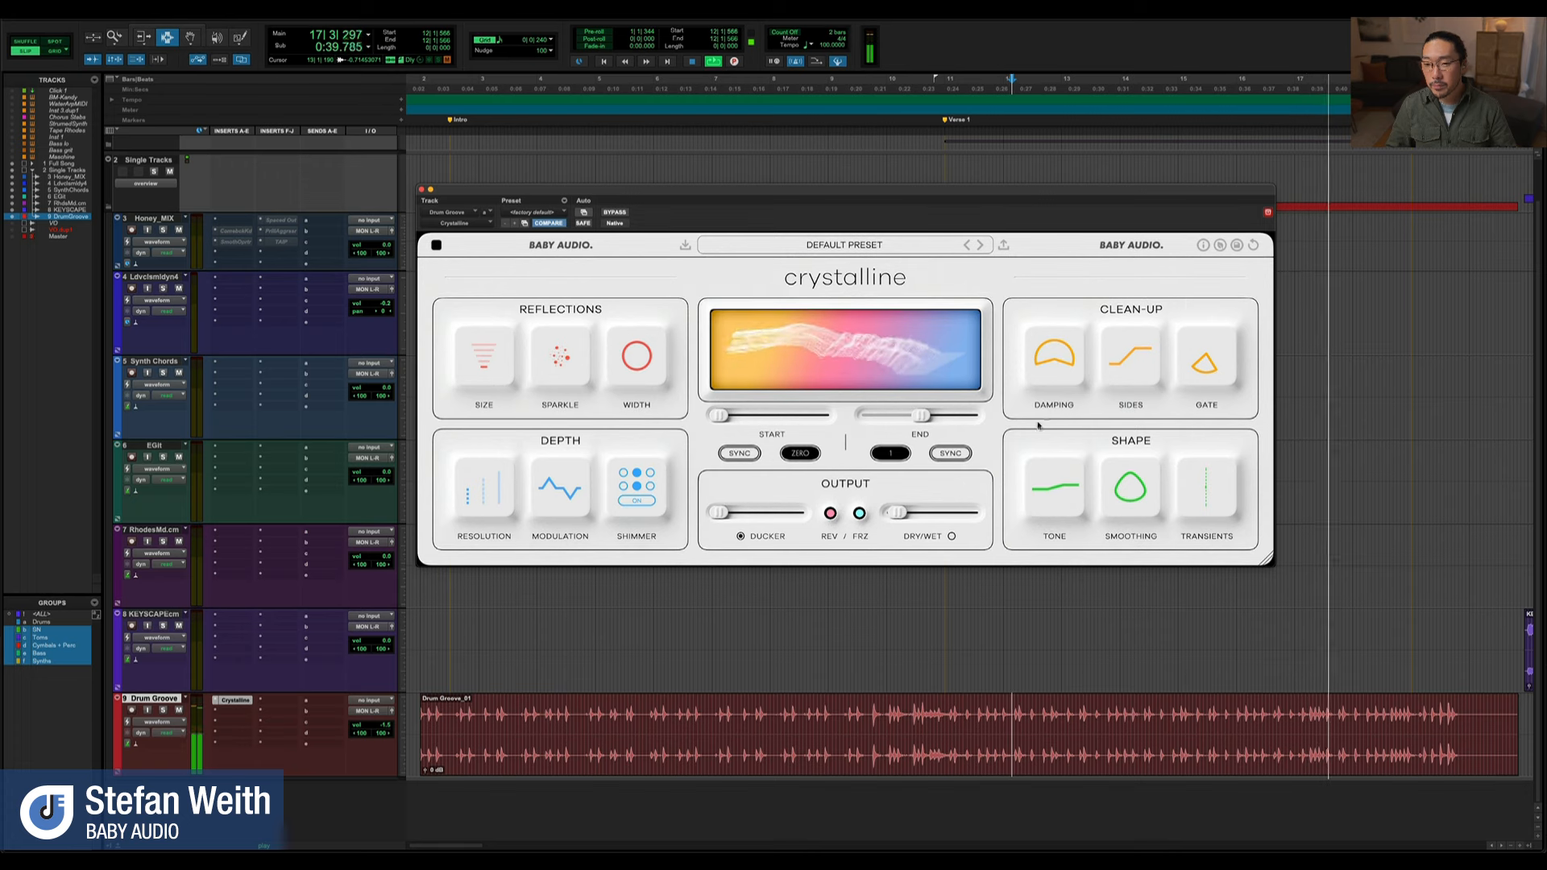
mouse_move(552, 538)
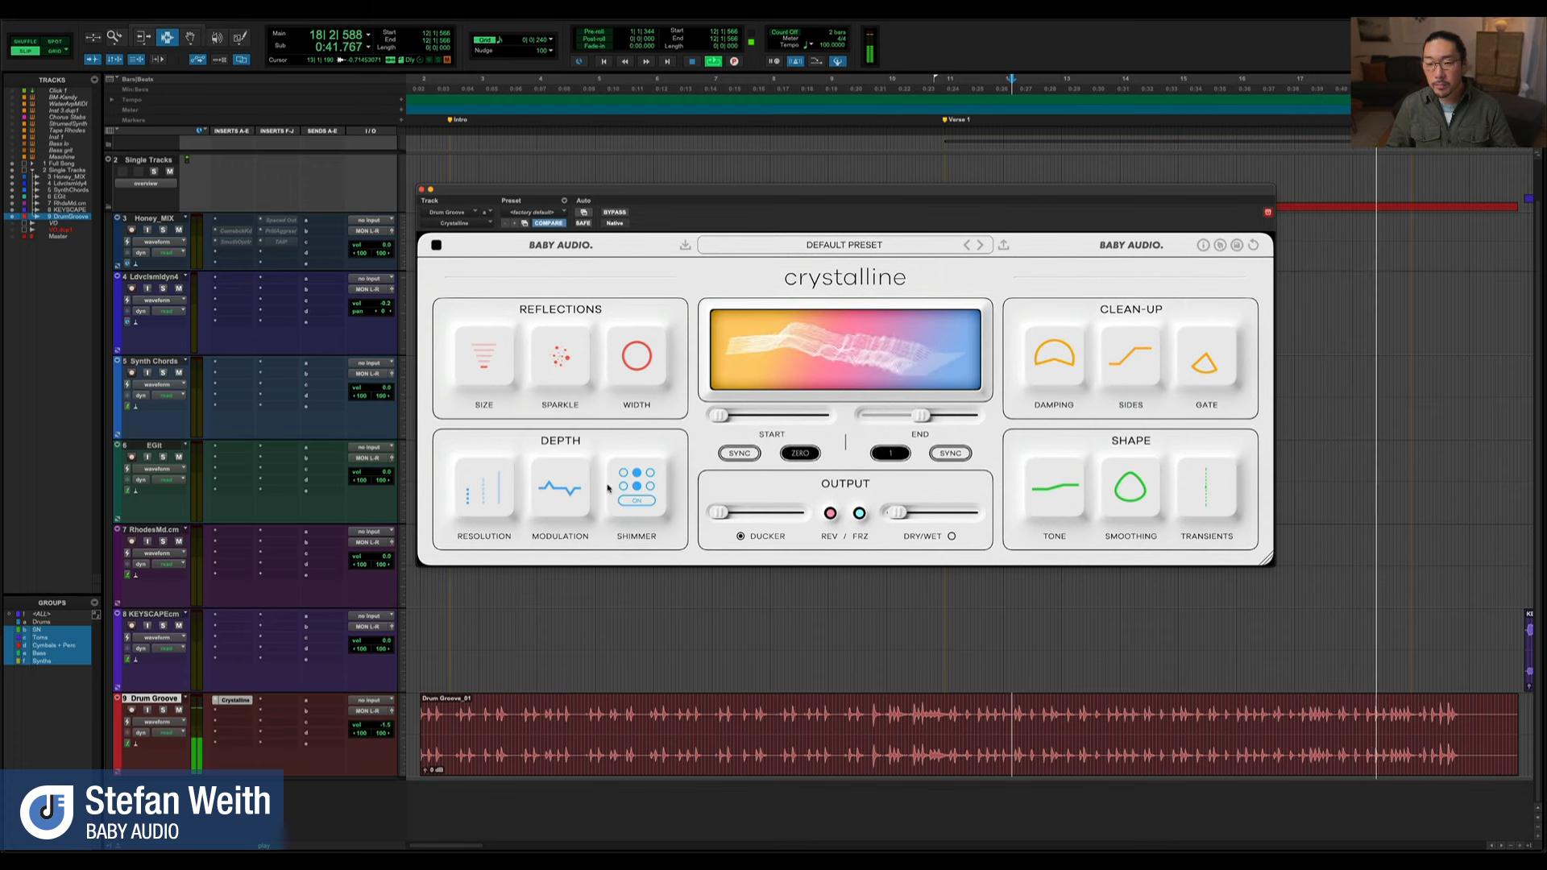
mouse_move(552, 322)
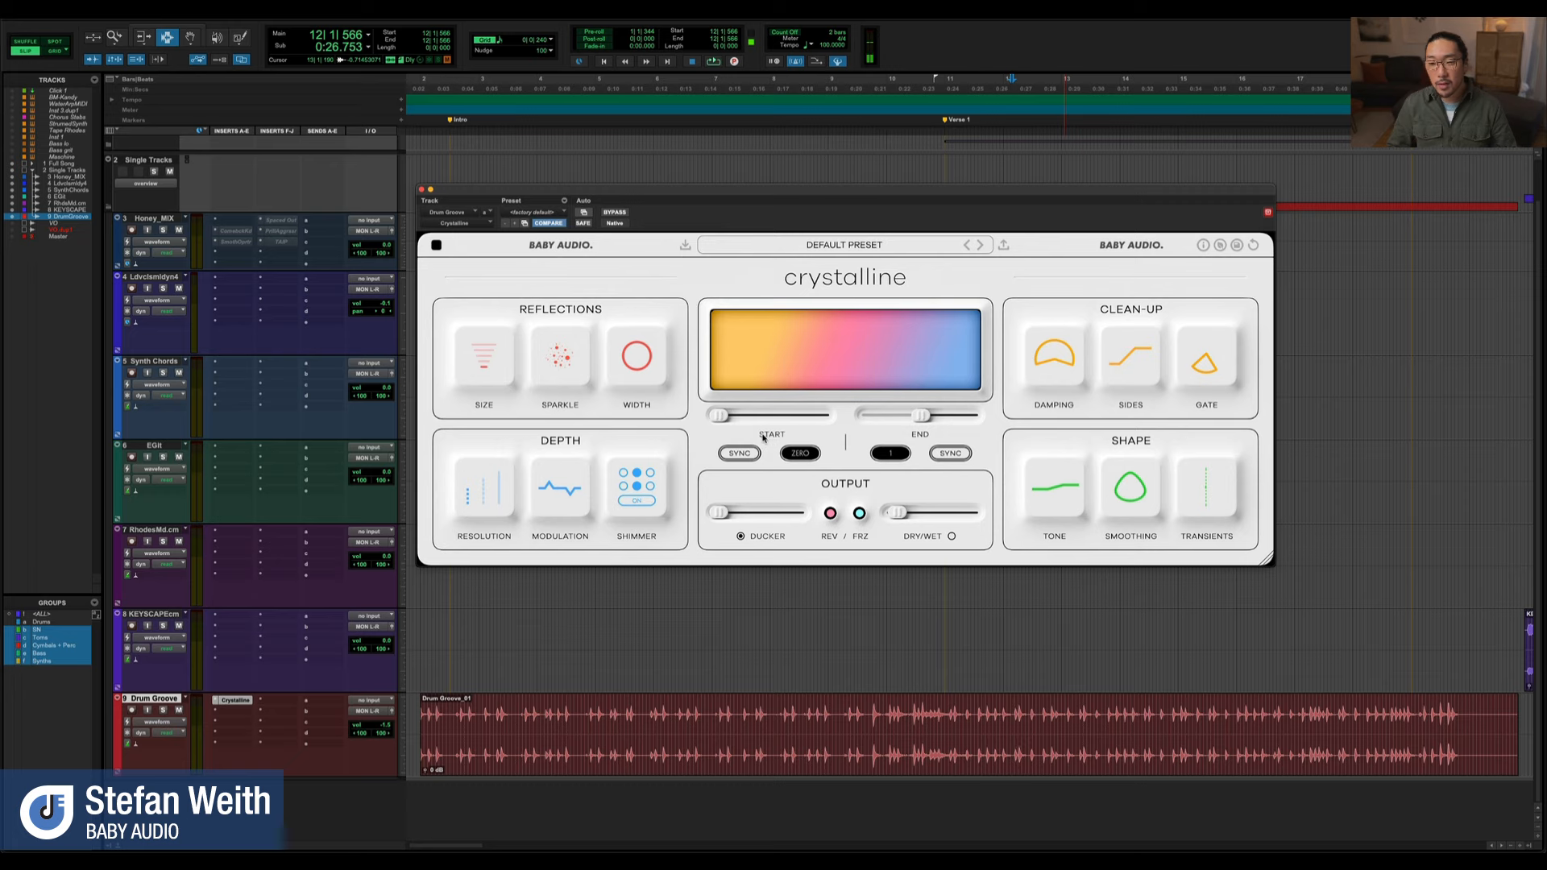
Lower the plugin window slightly, keep the reverb's Start and End tempo-synced, and set Start to 1/16
left_click_drag(646, 194, 648, 216)
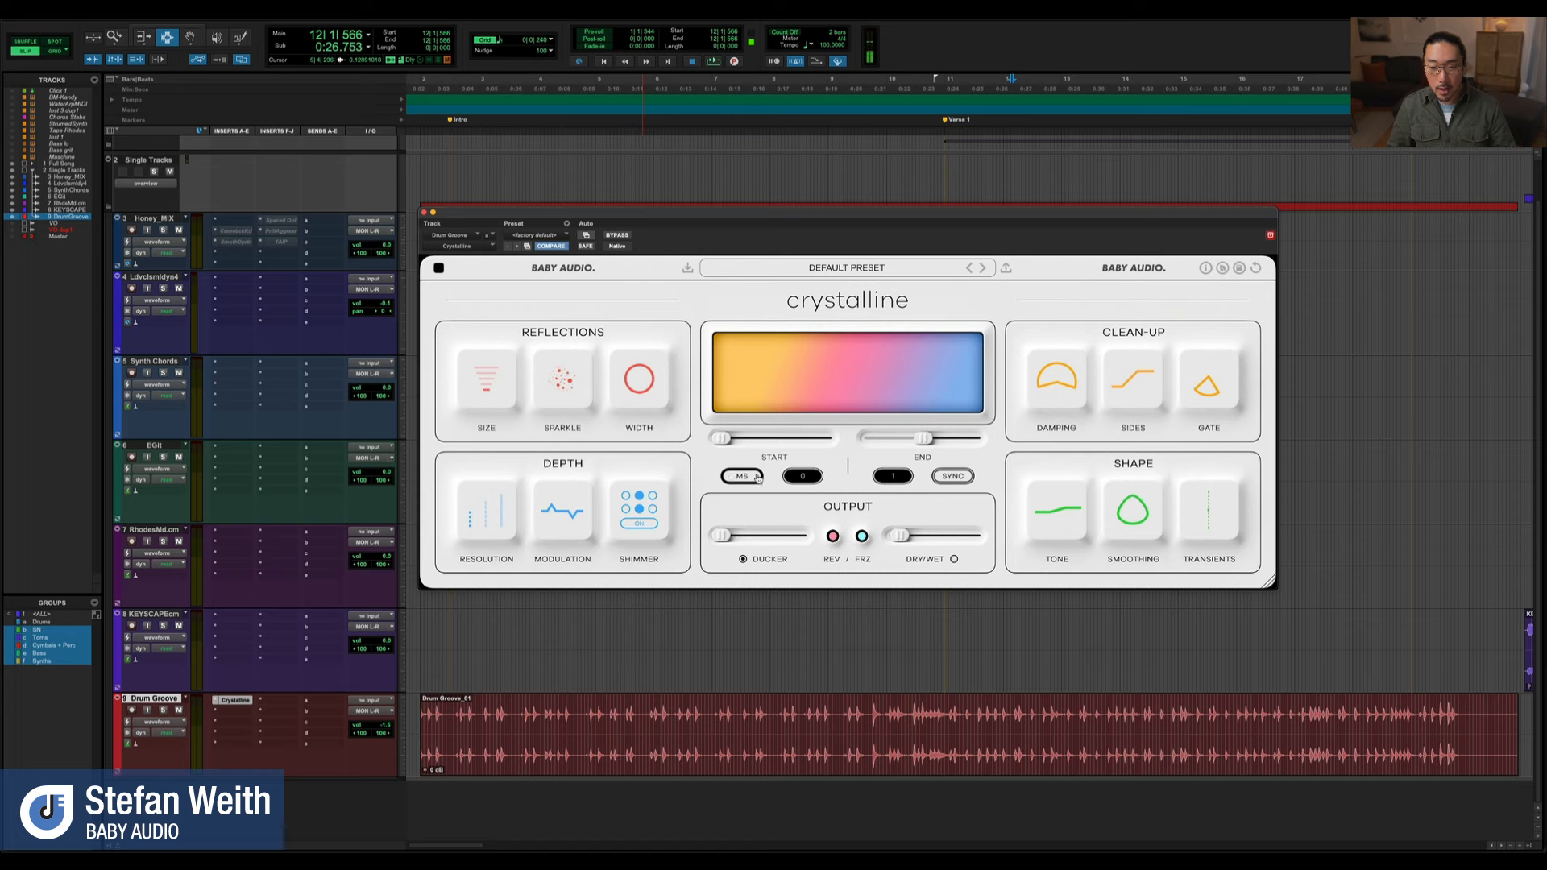
left_click(951, 477)
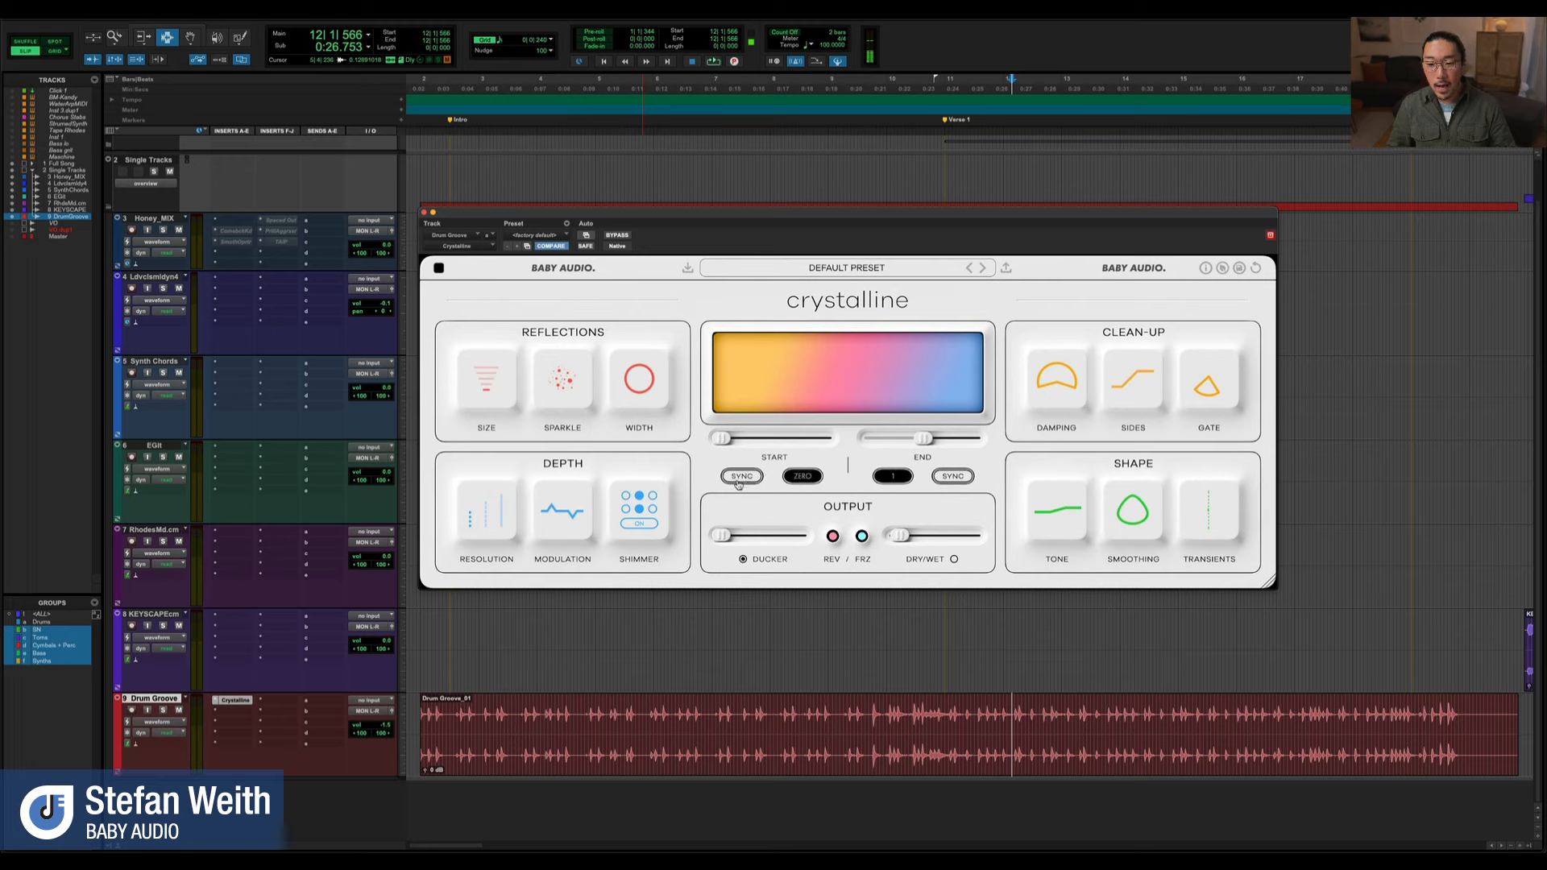
left_click_drag(736, 443, 765, 446)
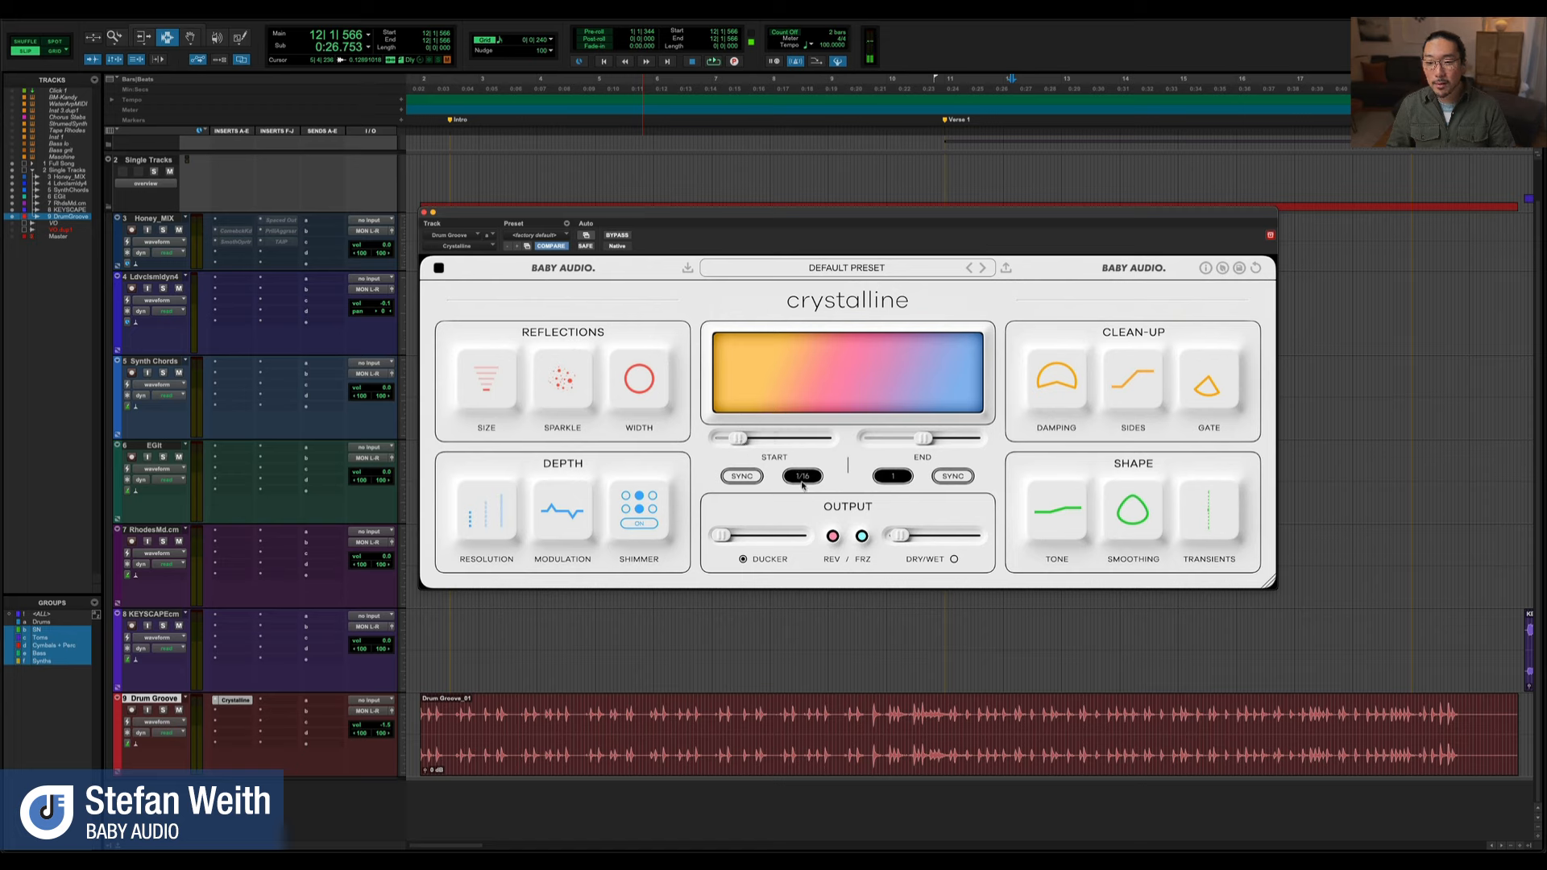
Audition the groove with End at 2 and shortened to 1/4, and raise Start to 5/16
key("space")
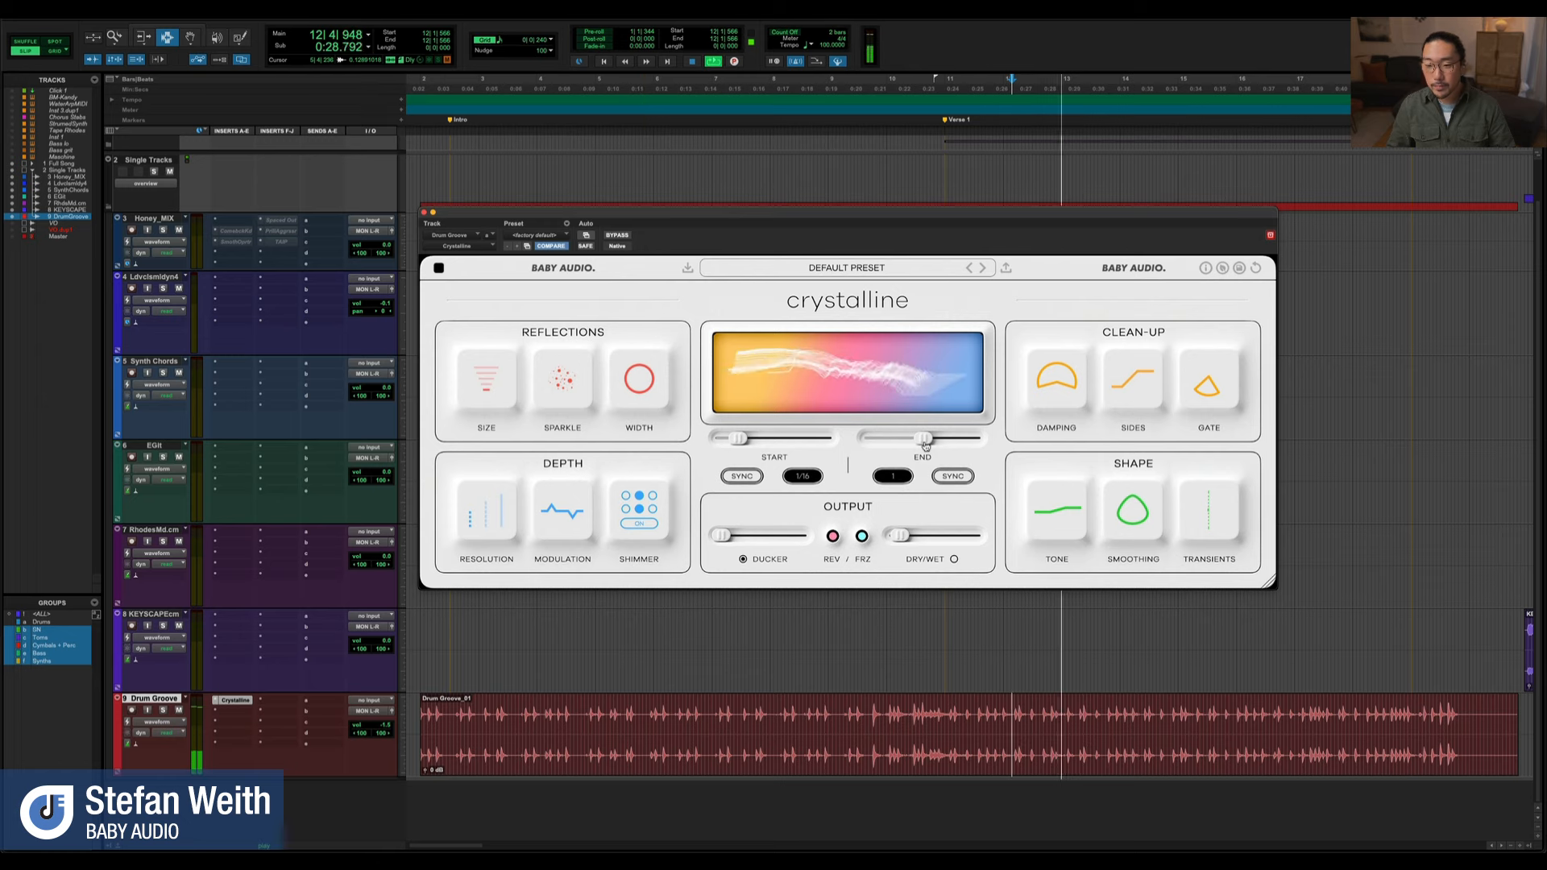
left_click_drag(924, 439, 955, 447)
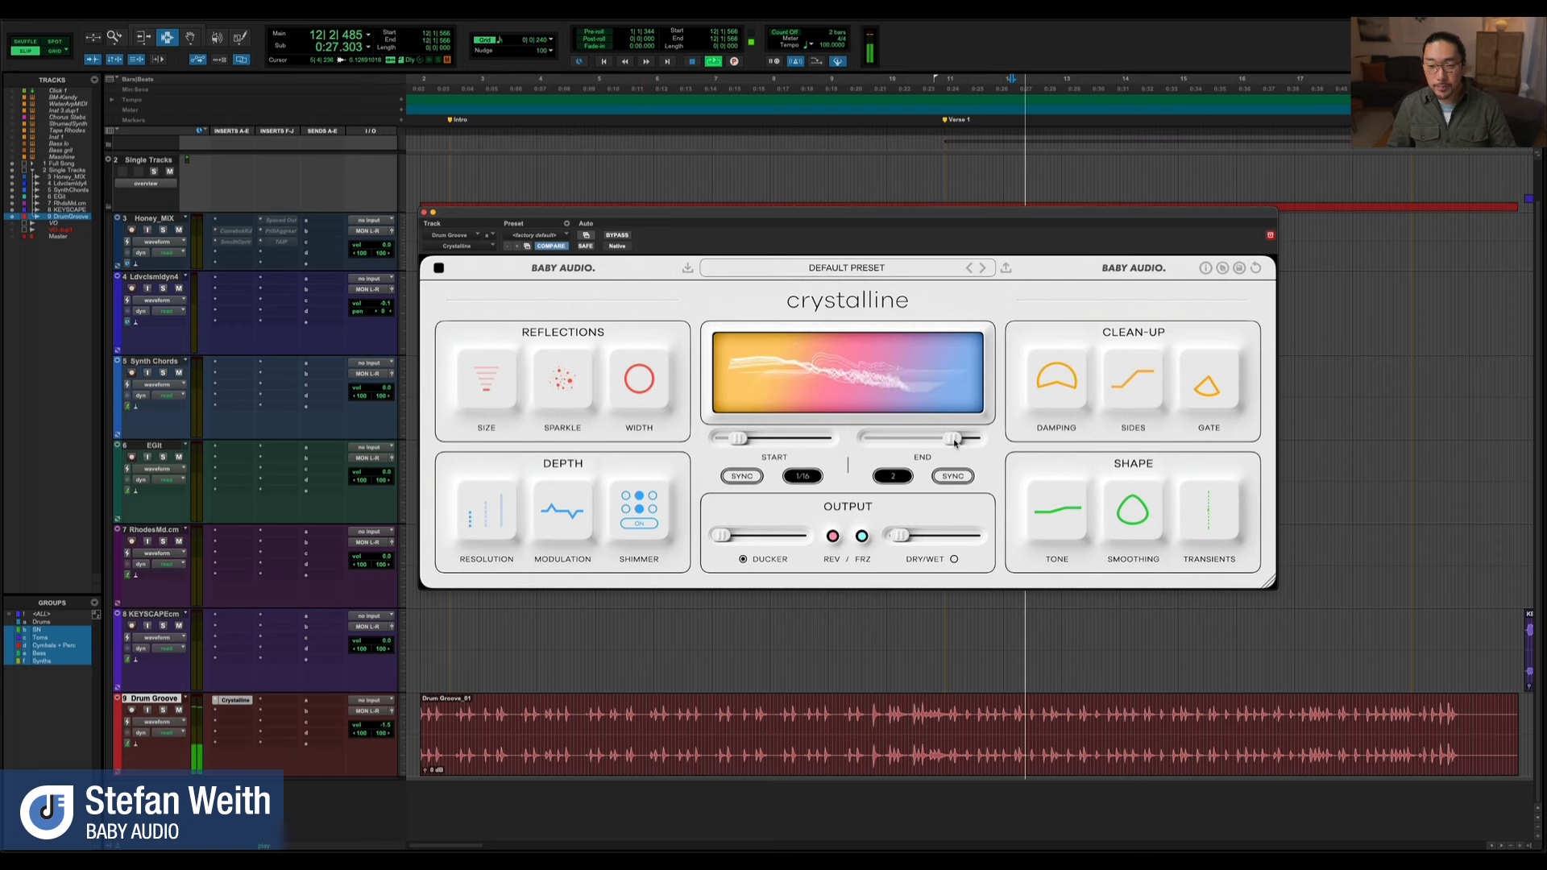
left_click_drag(955, 442, 934, 442)
left_click_drag(889, 440, 881, 440)
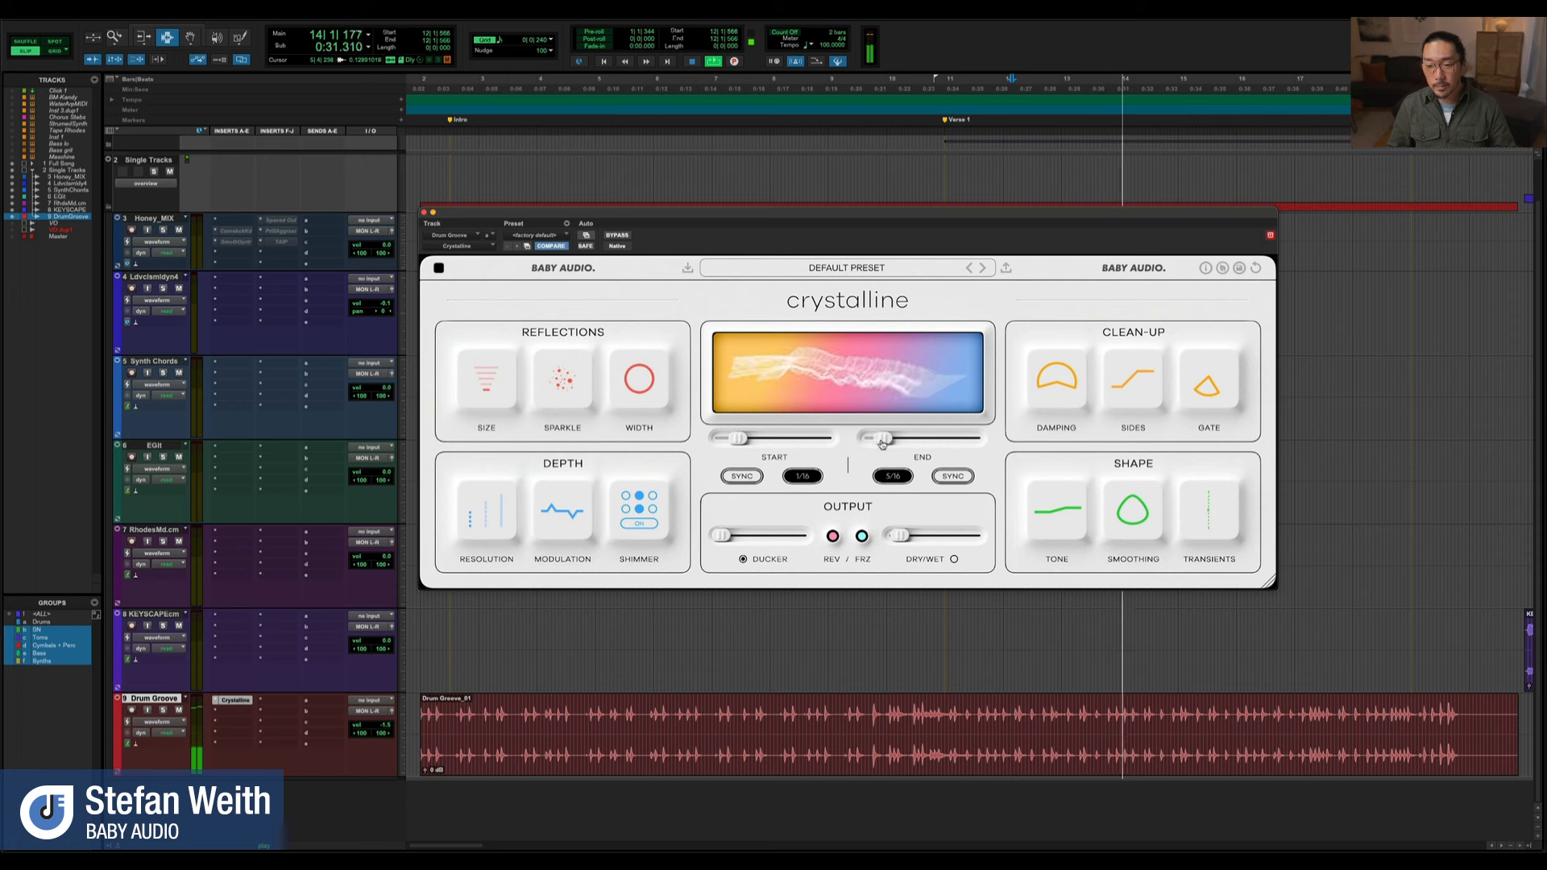
left_click_drag(749, 440, 773, 441)
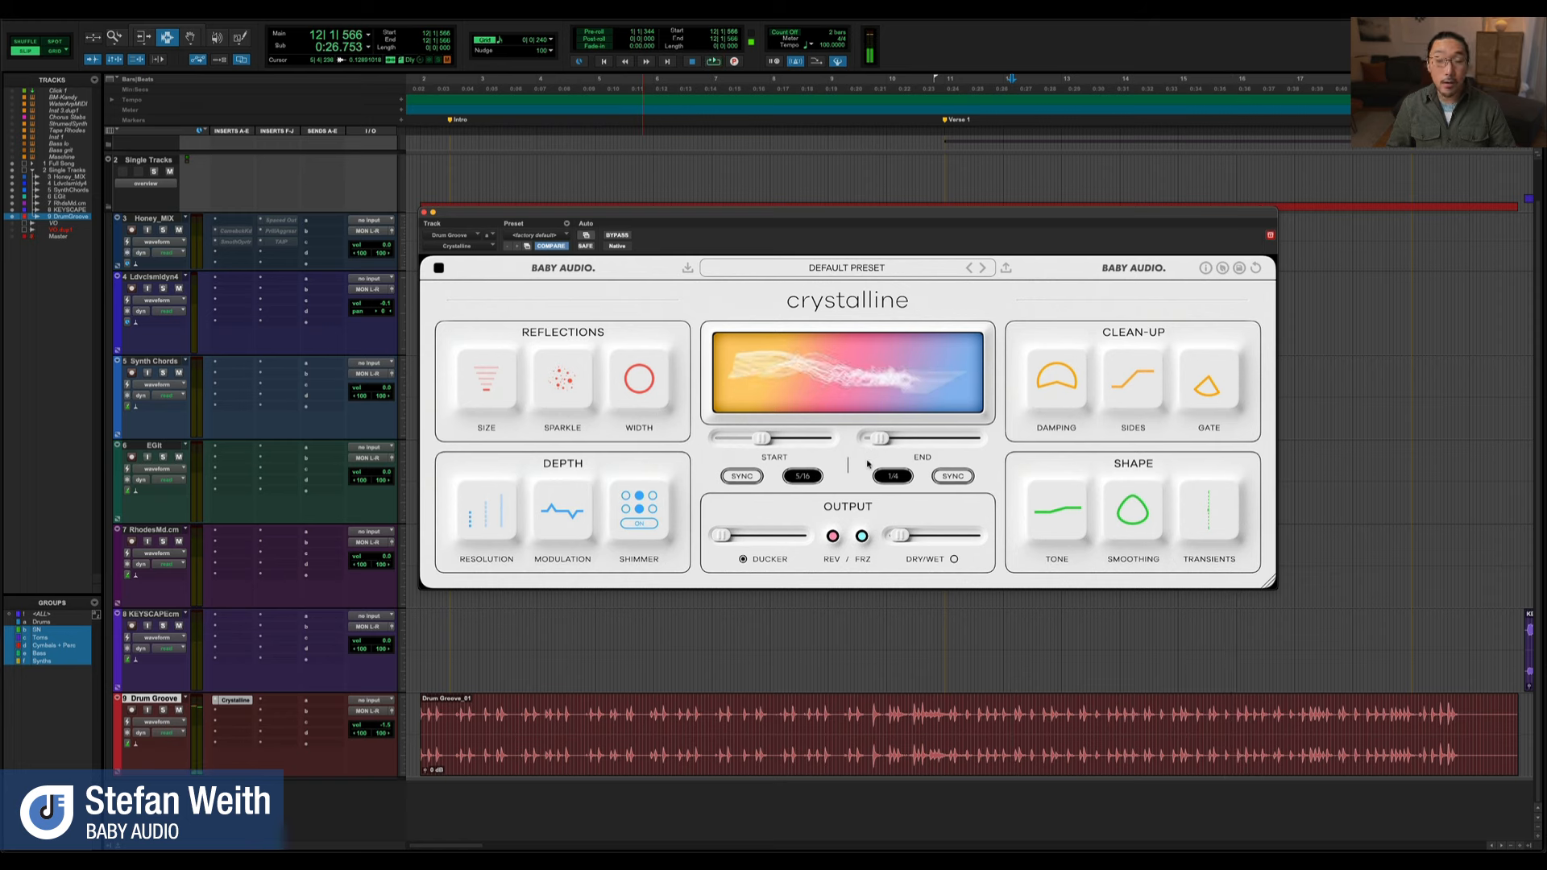
key("space")
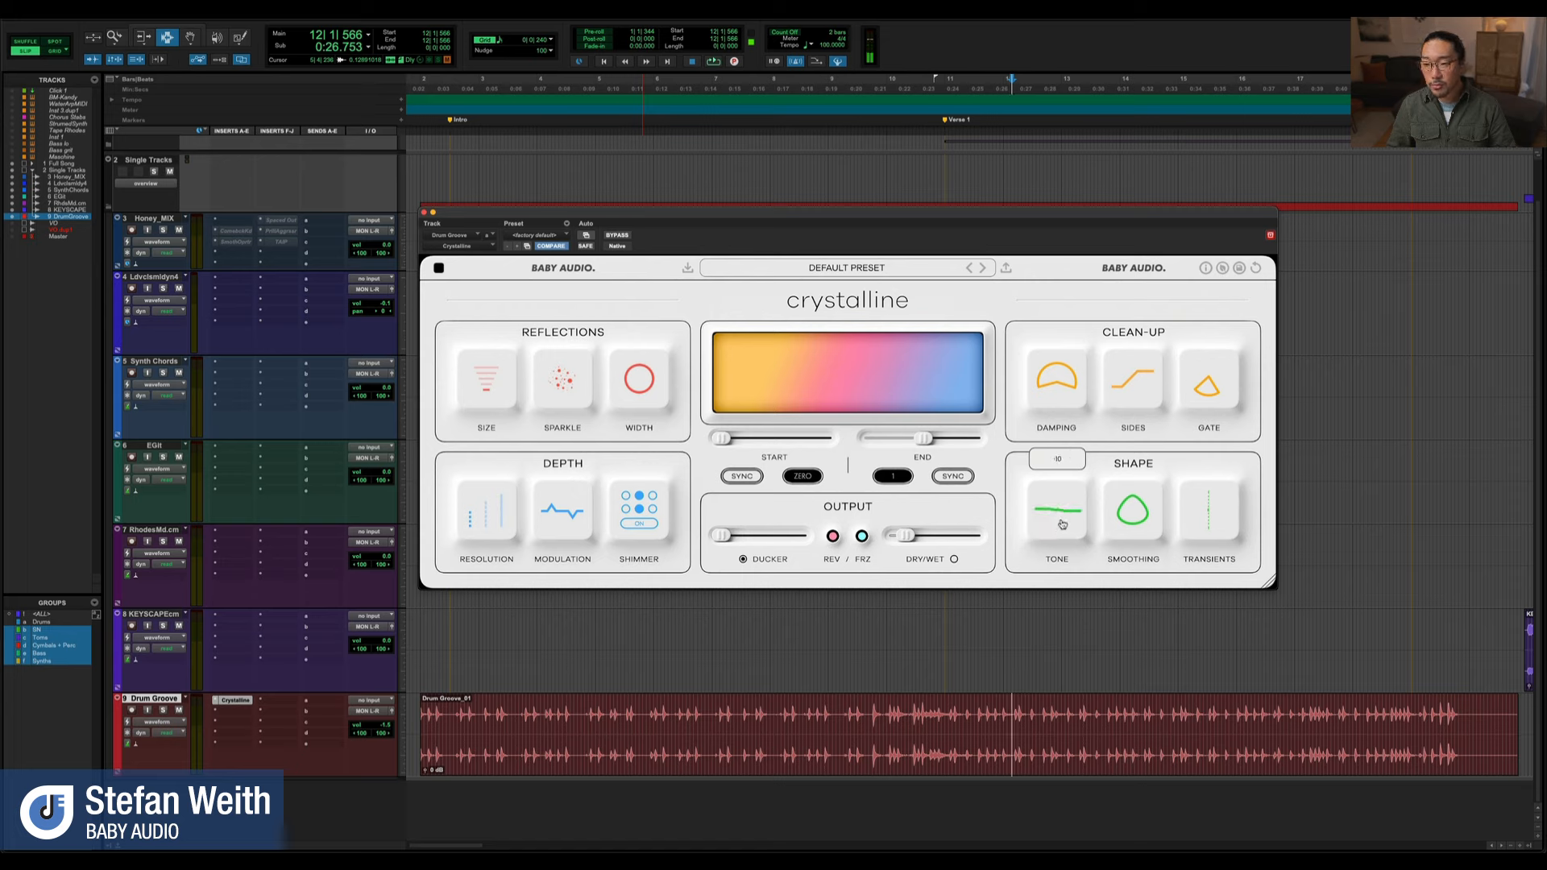
Audition the drum groove with Tone strongly lowered and at +100, and return Tone to its default
left_click_drag(1058, 516, 1045, 628)
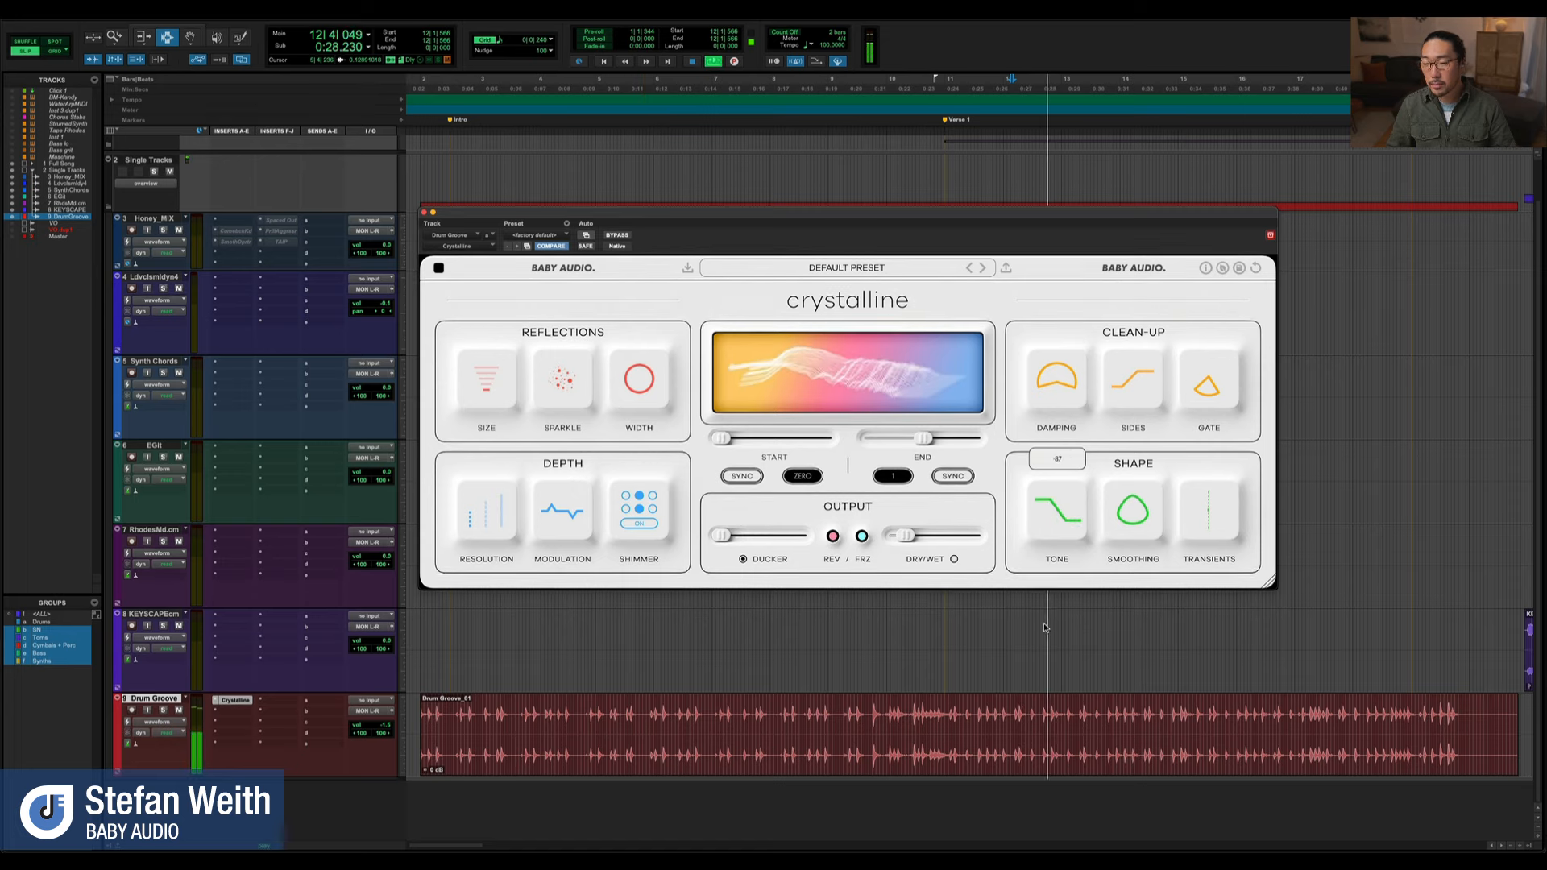
key("space")
left_click_drag(1054, 530, 1078, 271)
key("space")
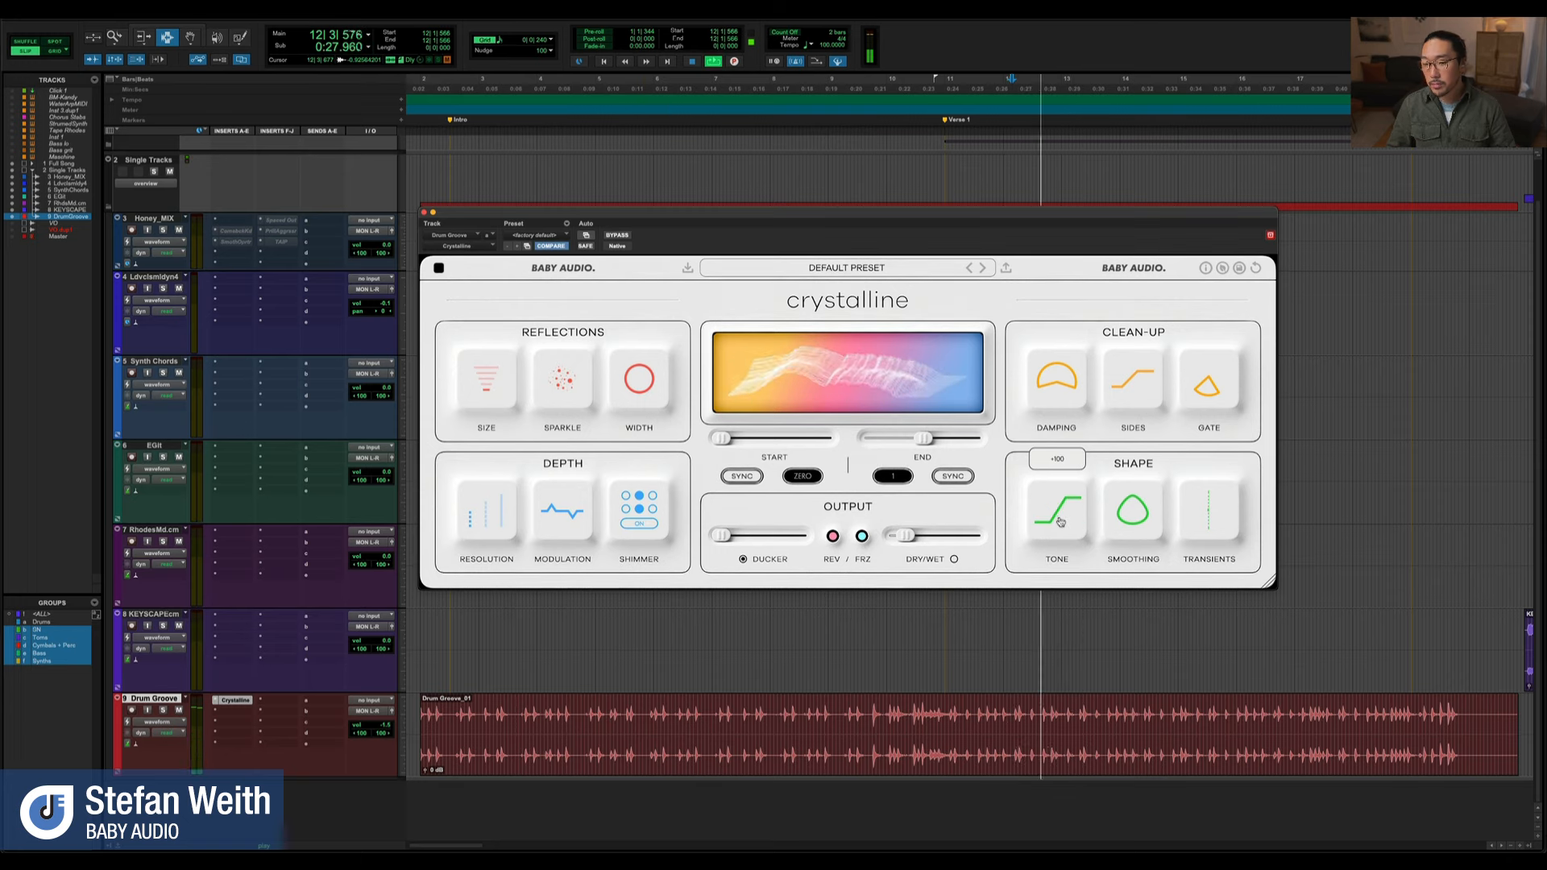
key("space")
left_click_drag(1061, 521, 1049, 627)
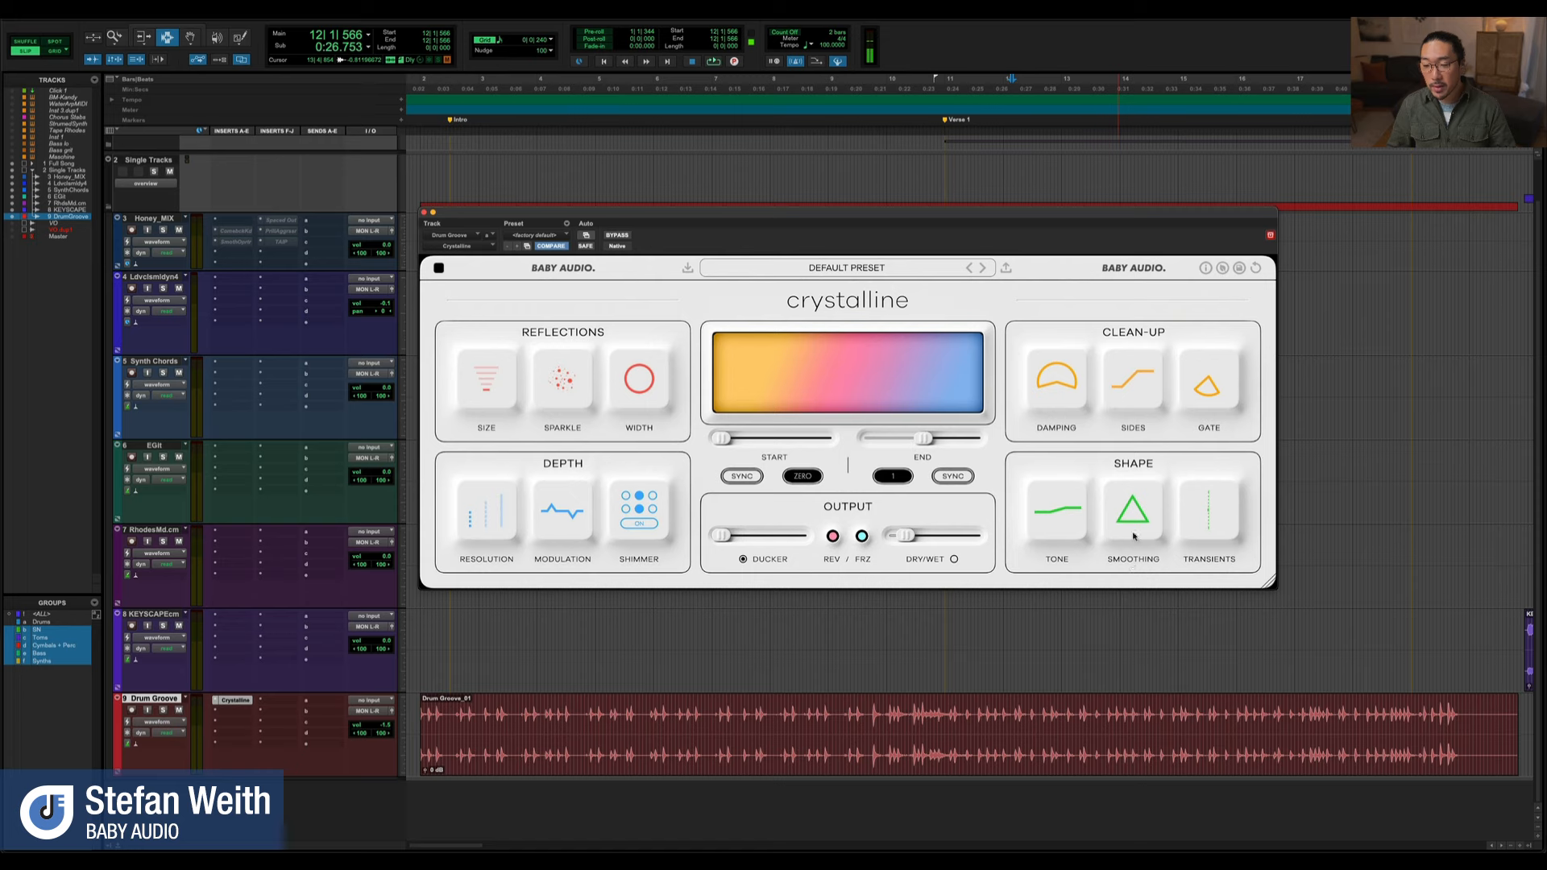
Audition the drum groove with Smoothing at 0 and 100, and return Smoothing to its default
key("space")
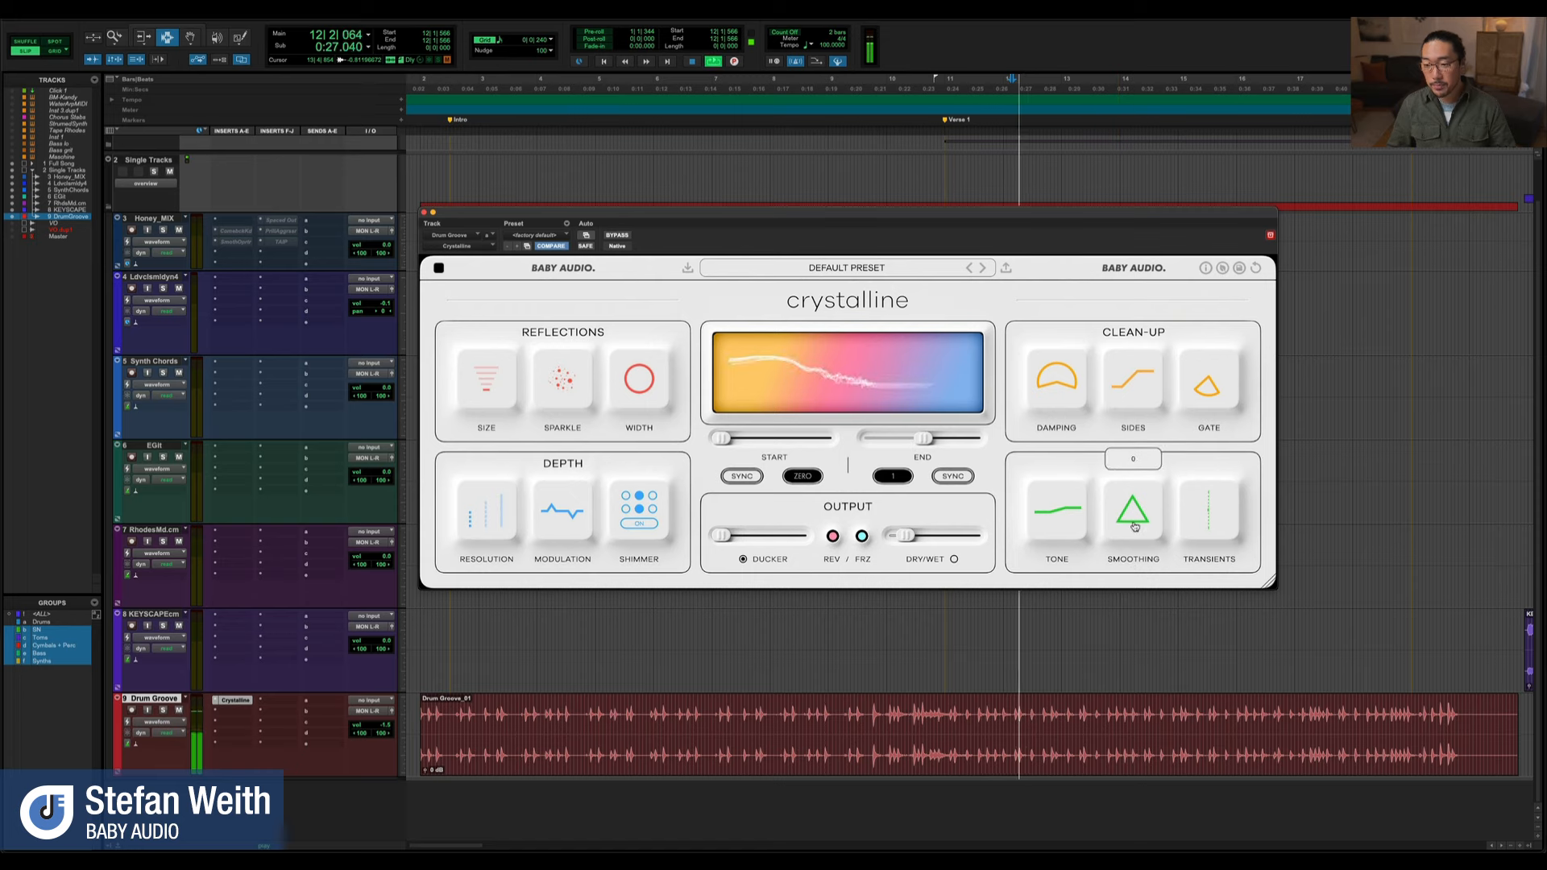
left_click_drag(1134, 527, 1153, 349)
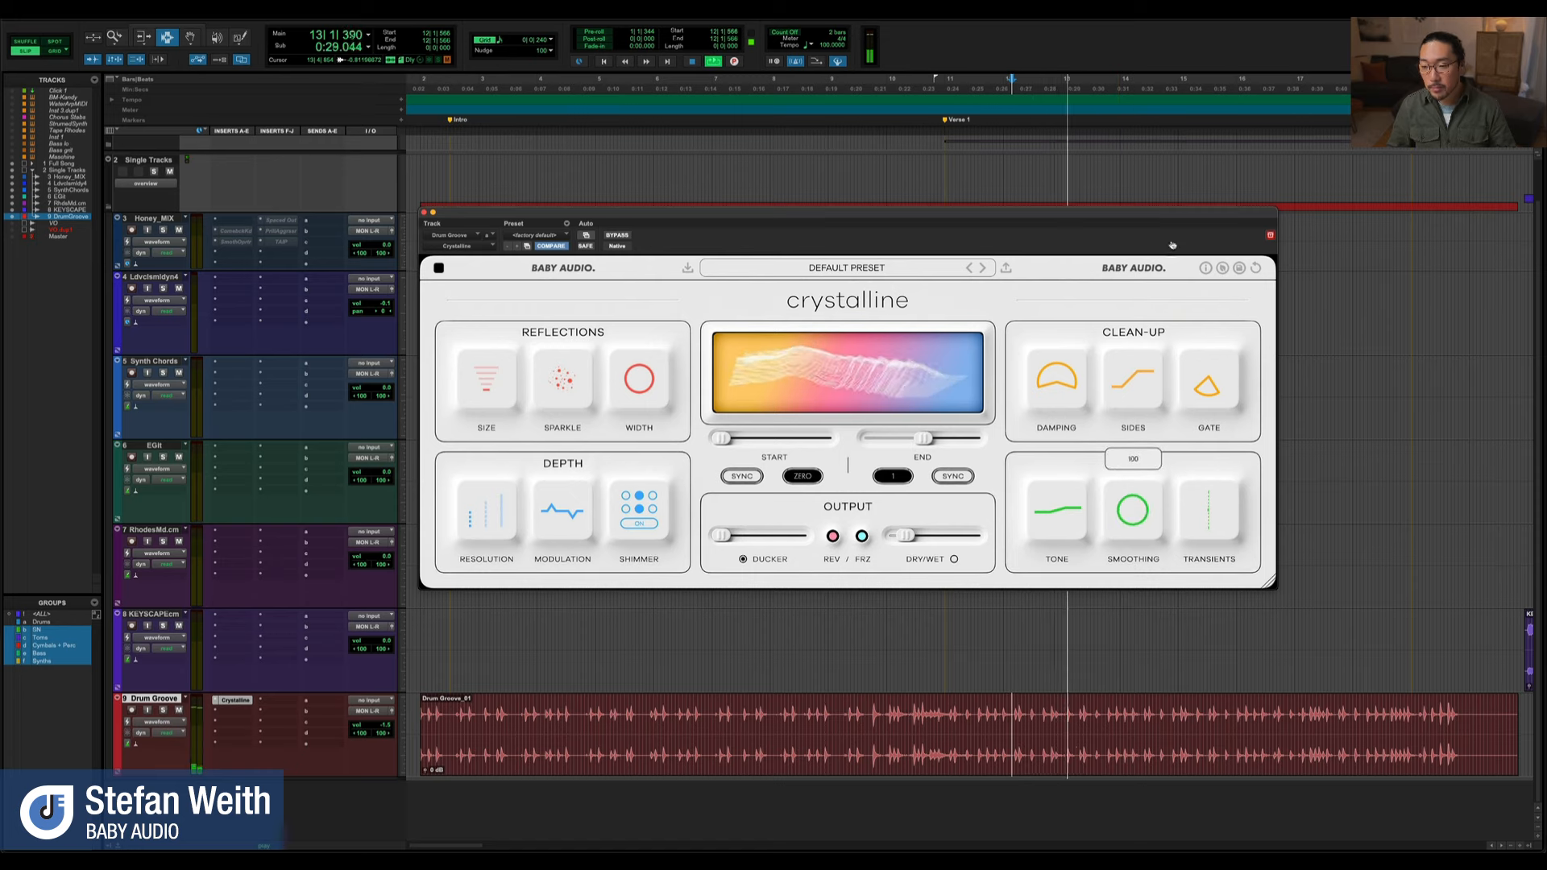
mouse_move(1126, 515)
left_click_drag(1125, 515, 1128, 584)
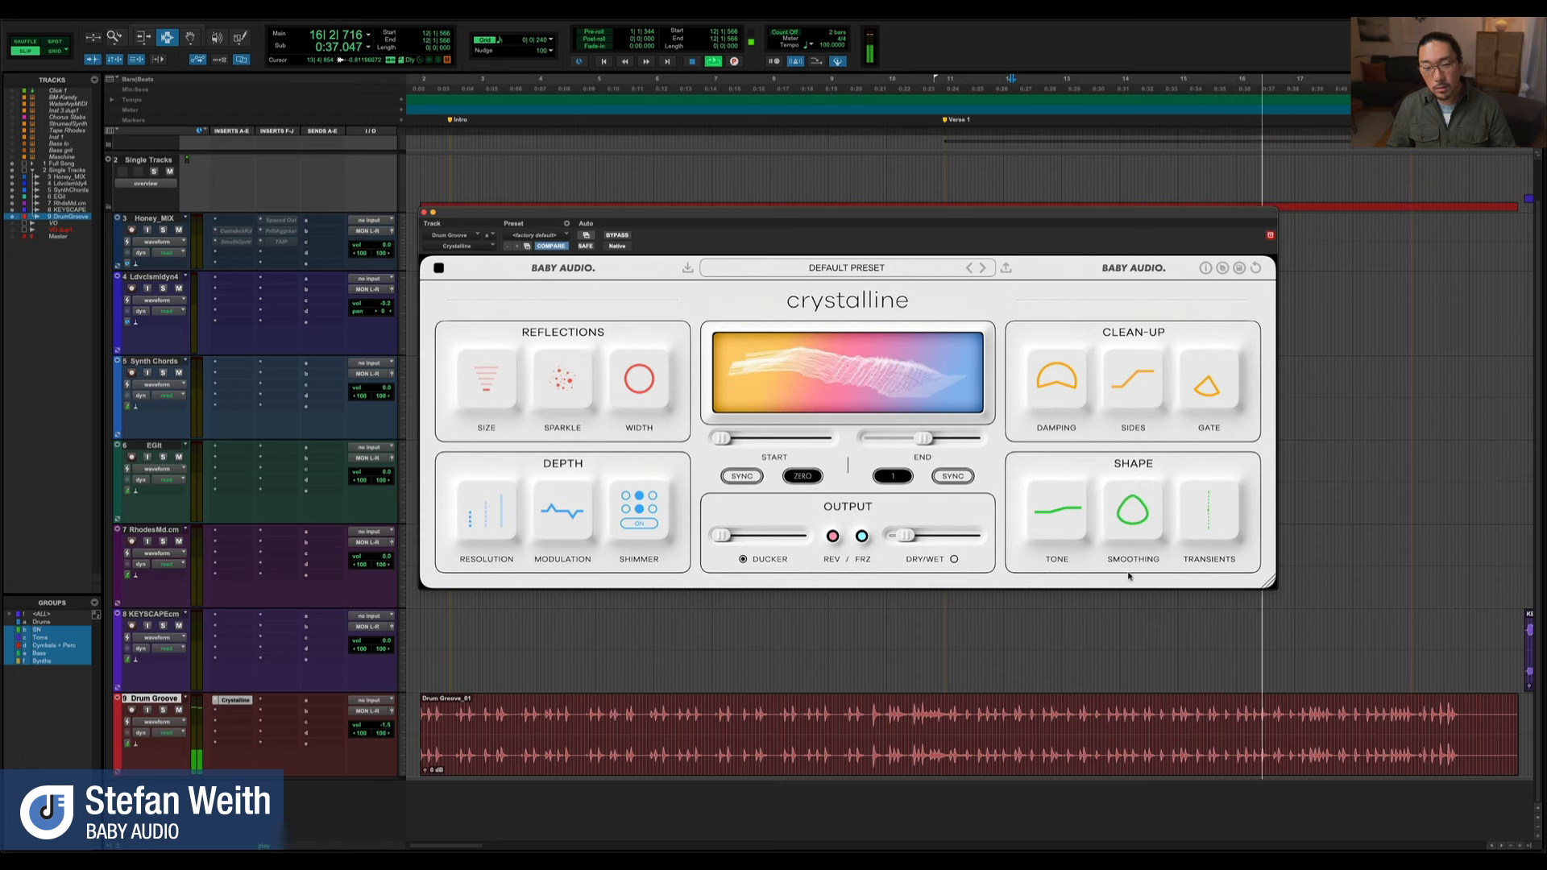
key("space")
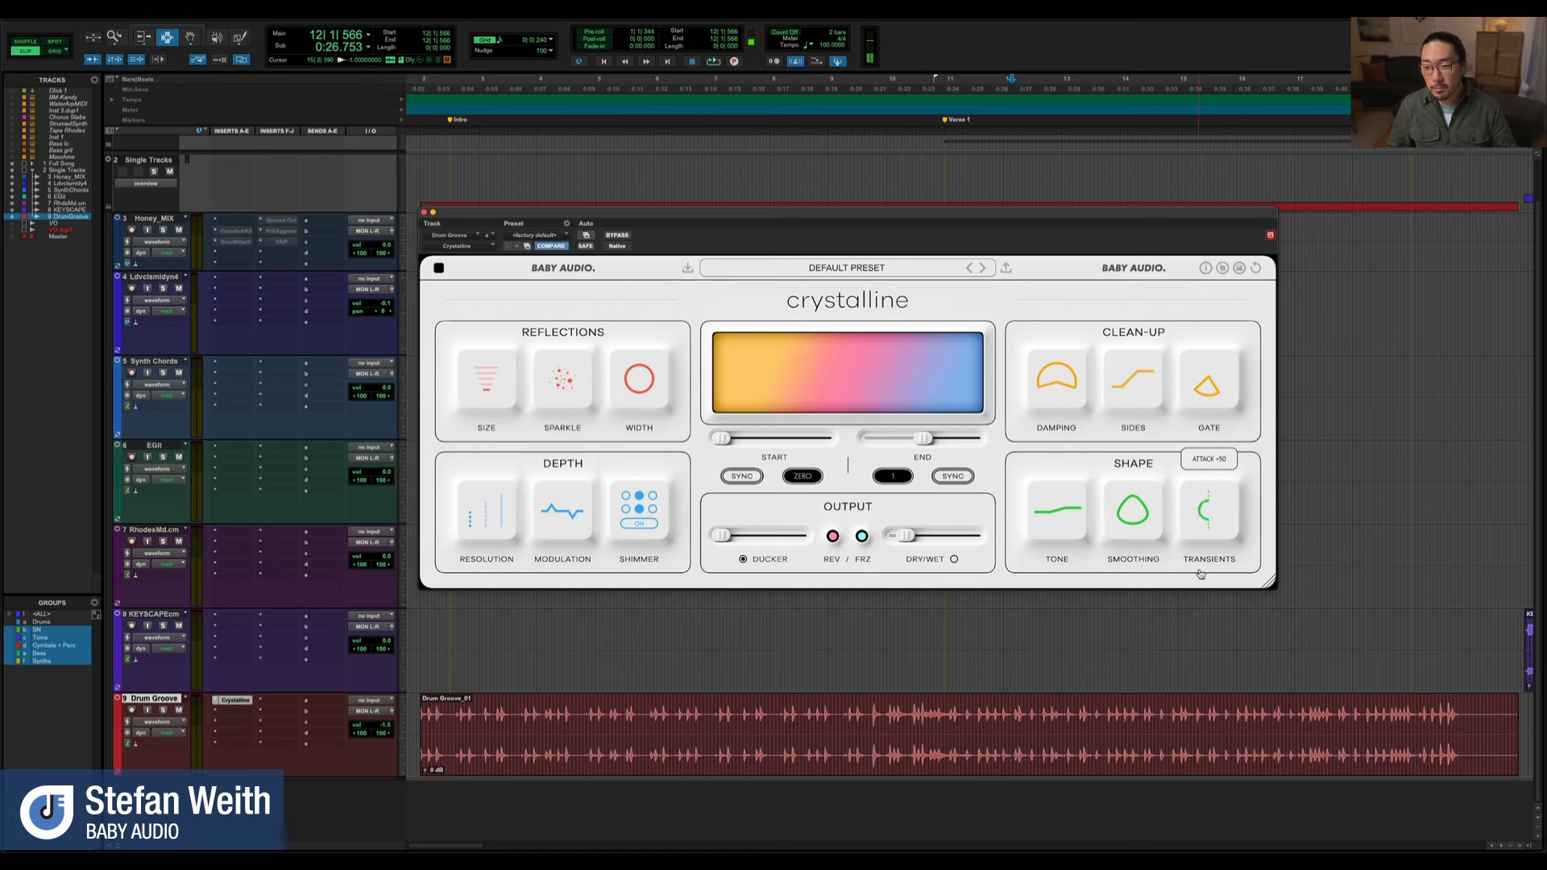
Audition the drum groove with Transients pushed to Attack +72 and to about Sustain +94
key("space")
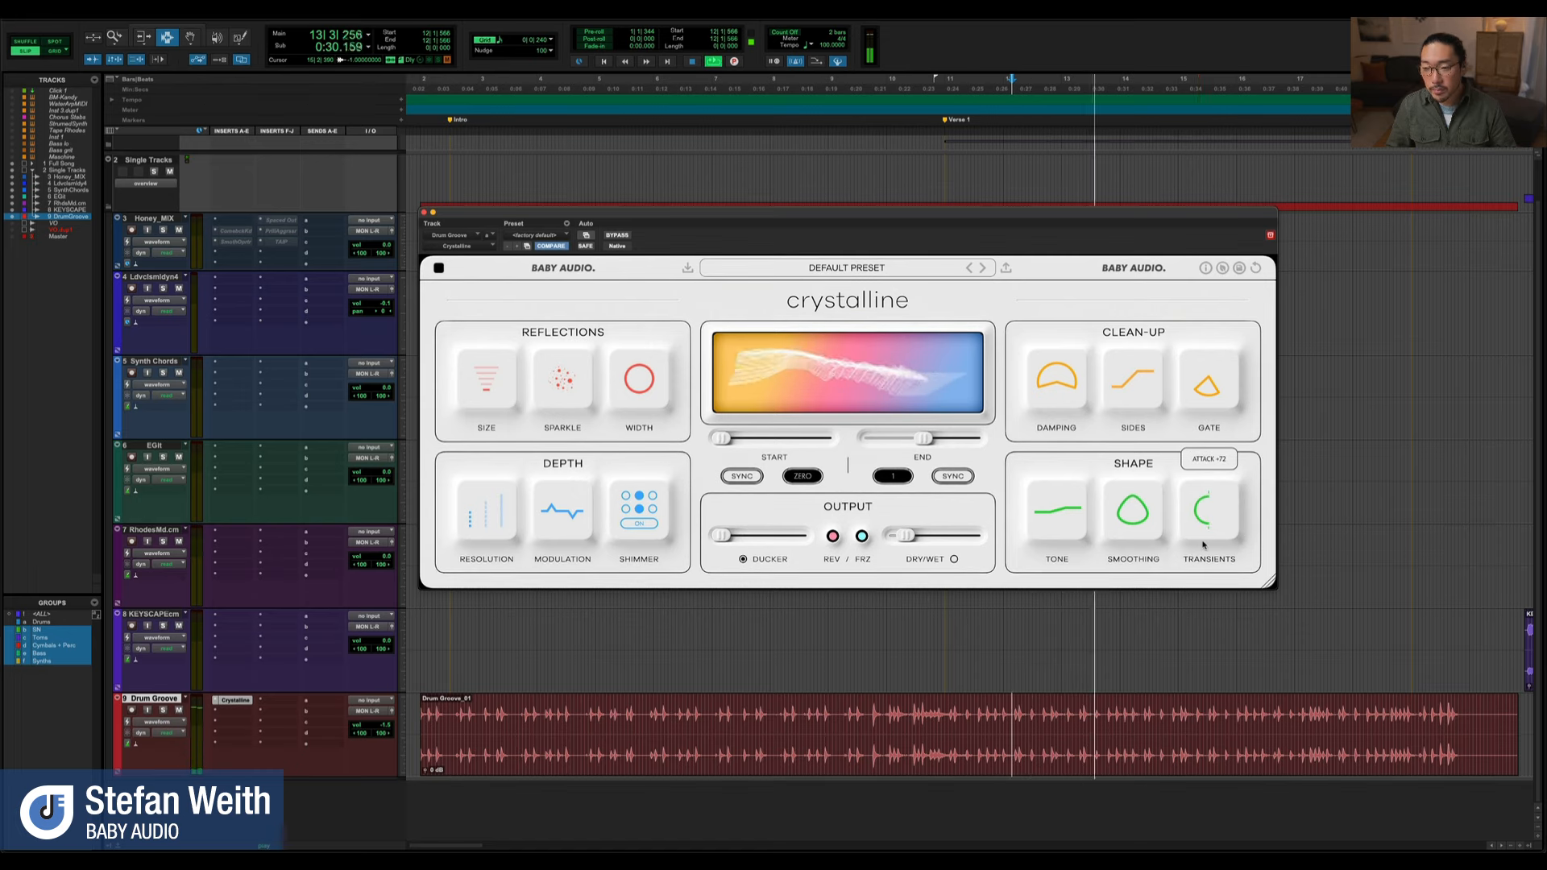
key("space")
left_click_drag(1206, 533, 1217, 420)
key("space")
mouse_move(1200, 501)
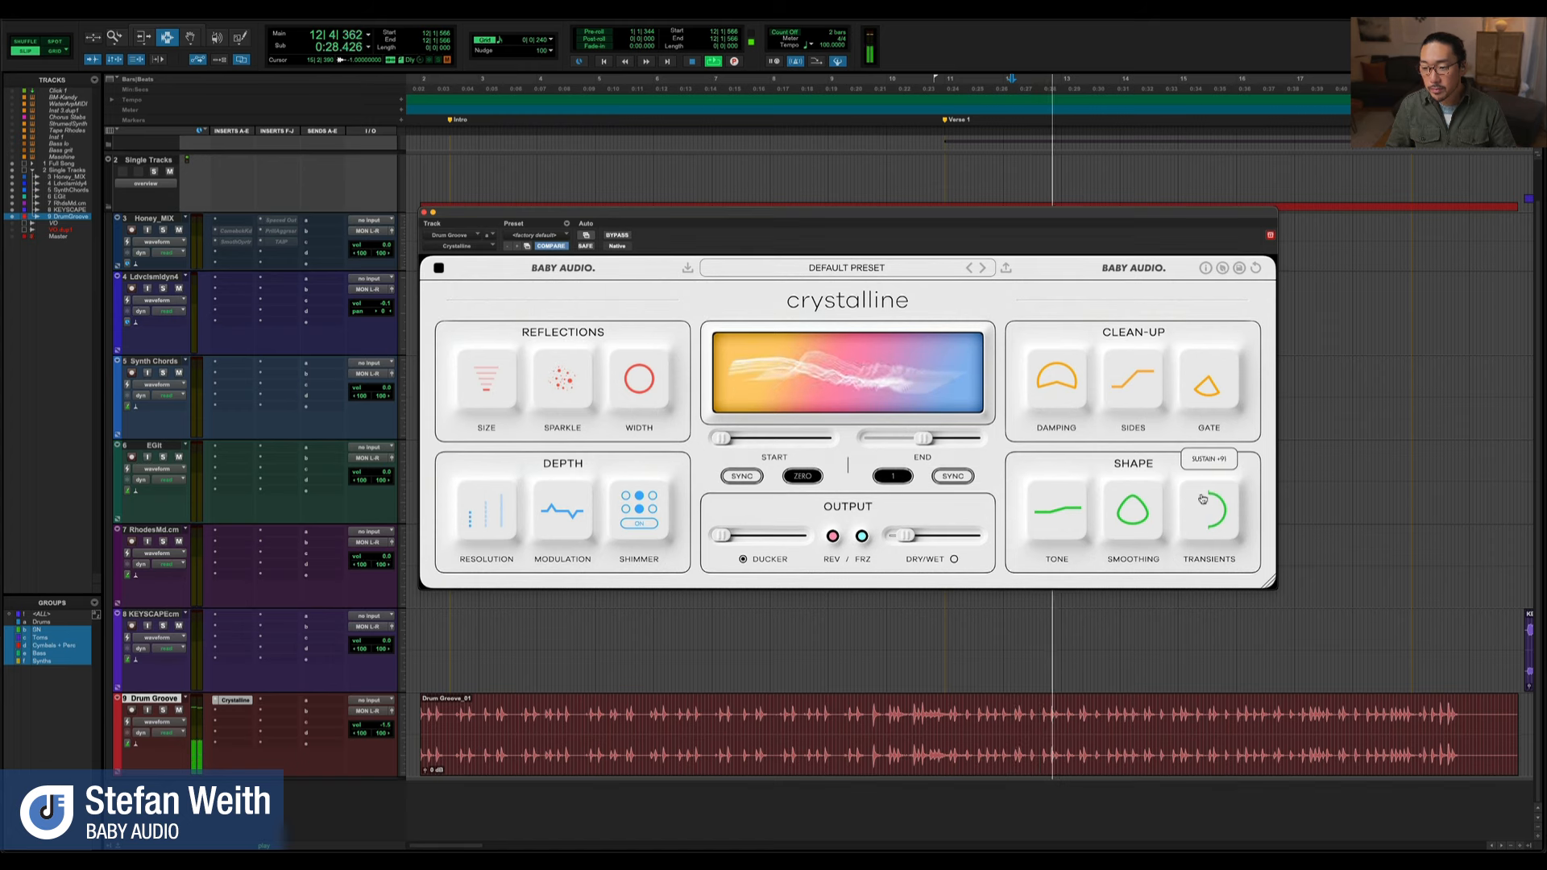
left_click_drag(1202, 499, 1203, 497)
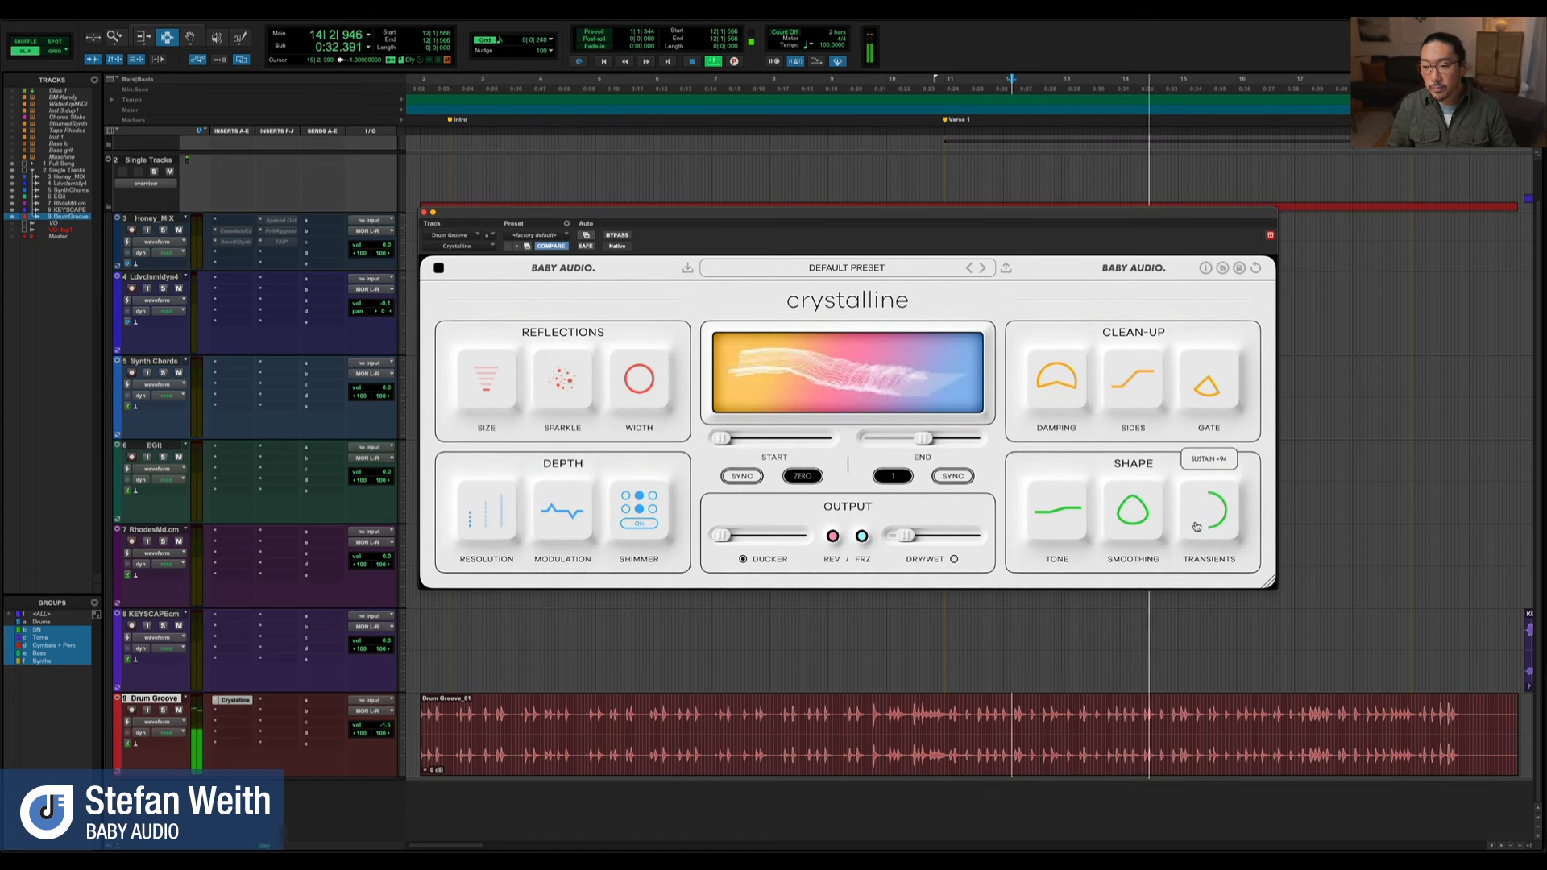
key("space")
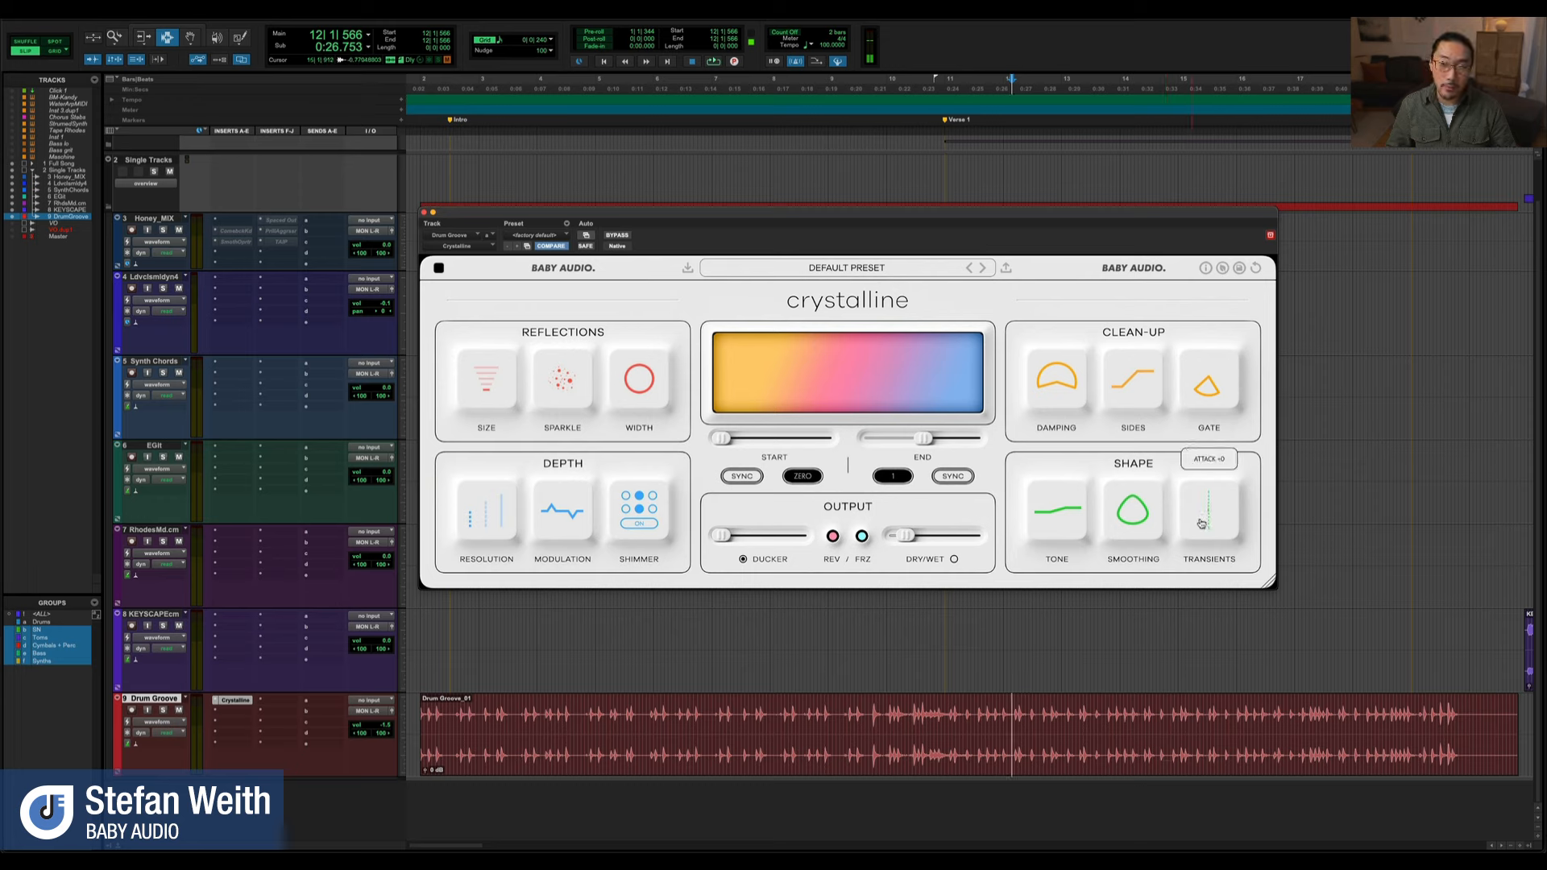
Audition the drum groove with Transients at Sustain +100 and swung toward Attack, and leave it at moderate Sustain
key("space")
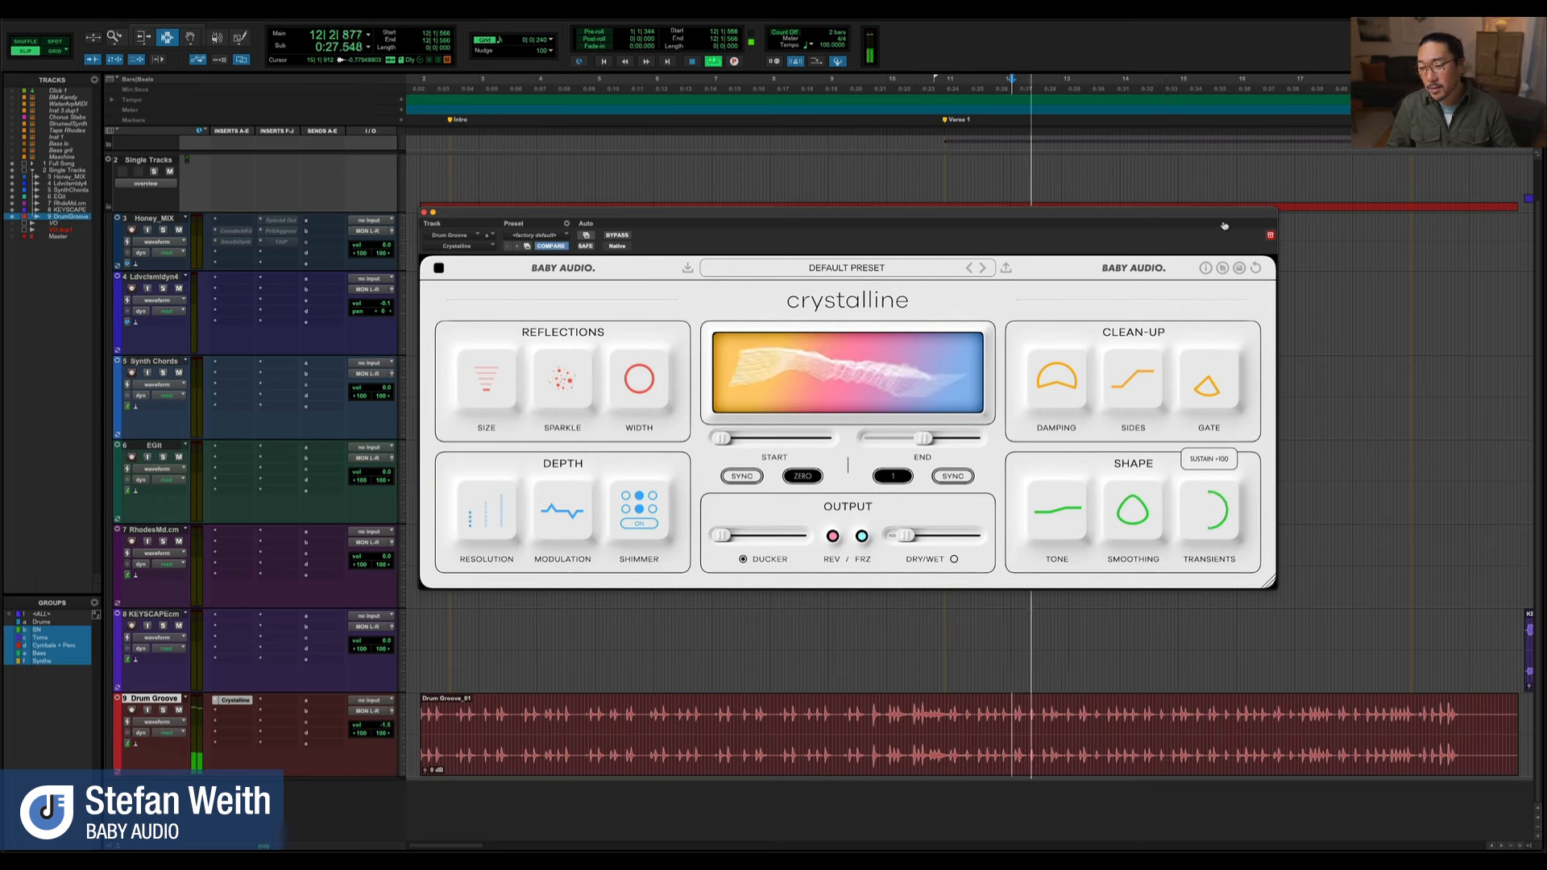
mouse_move(1204, 522)
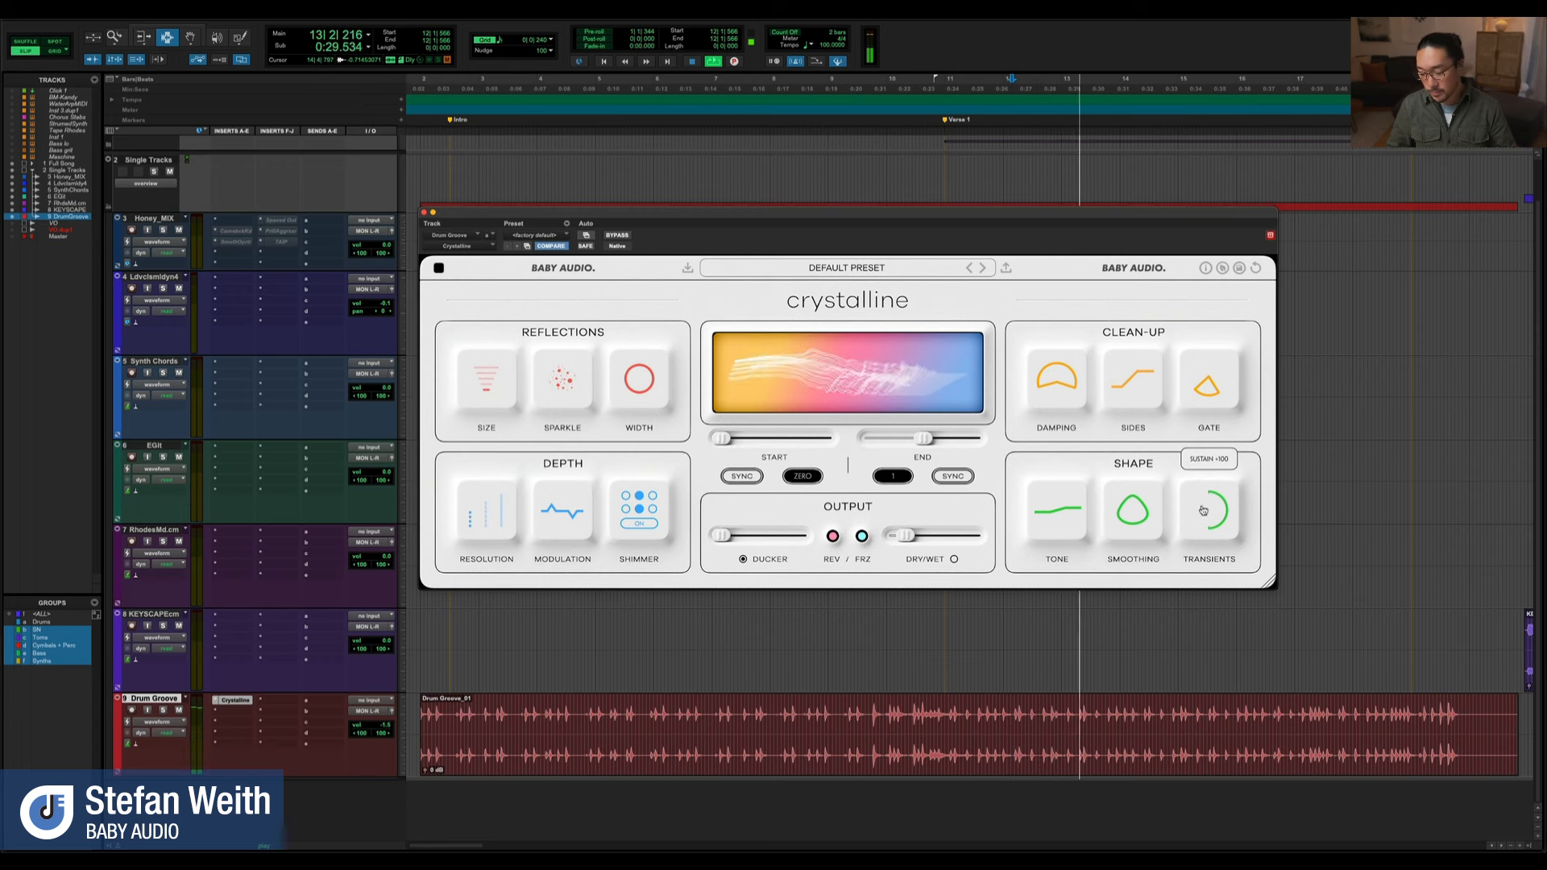
left_click_drag(1204, 521, 1168, 771)
left_click_drag(1215, 487, 1230, 339)
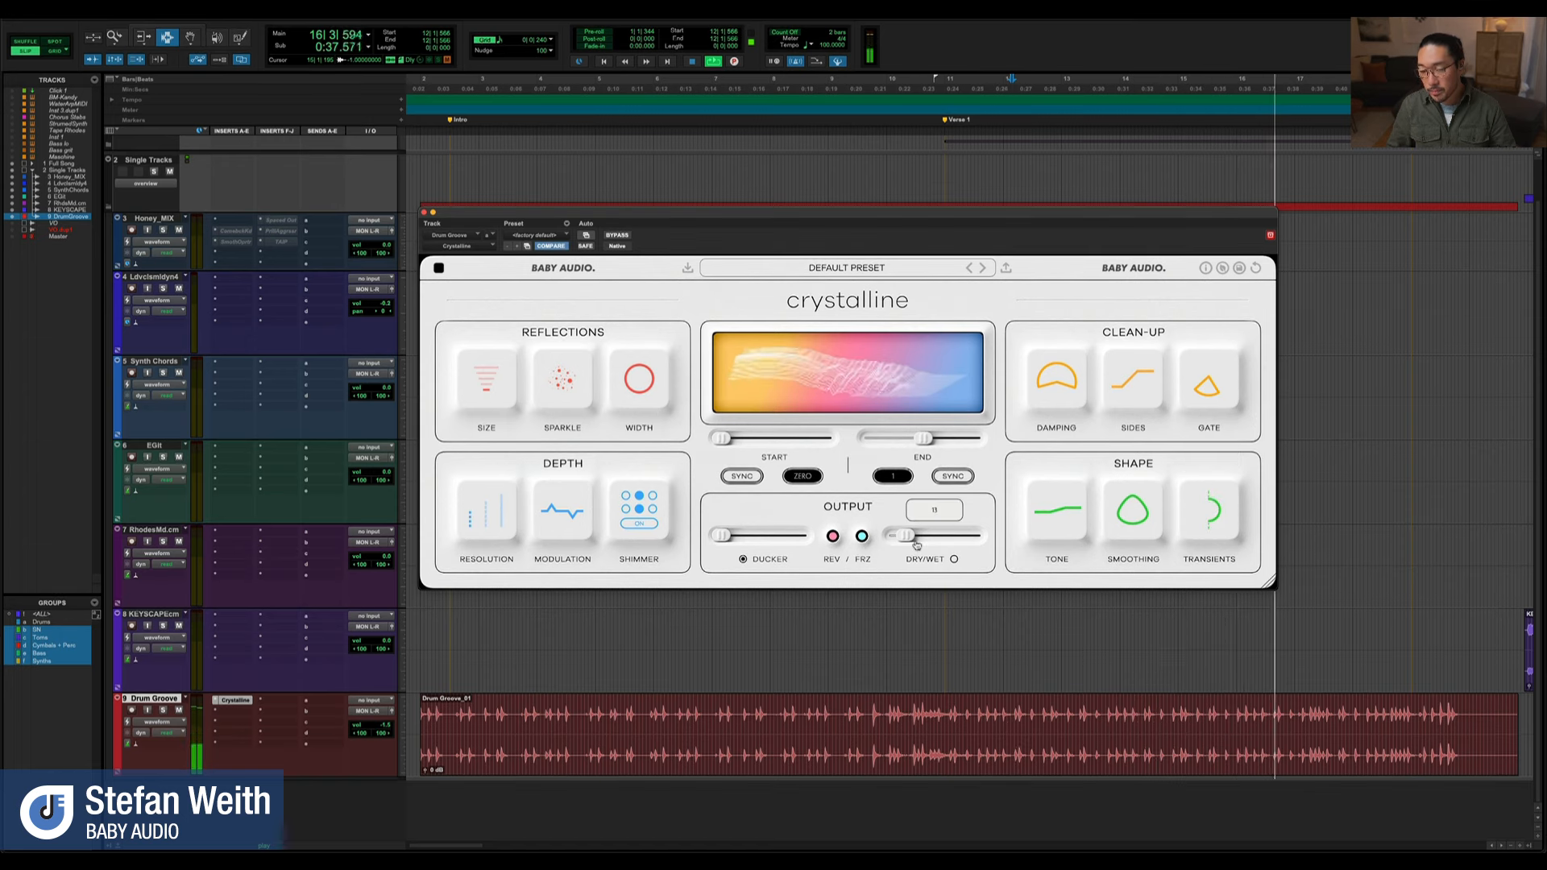
key("space")
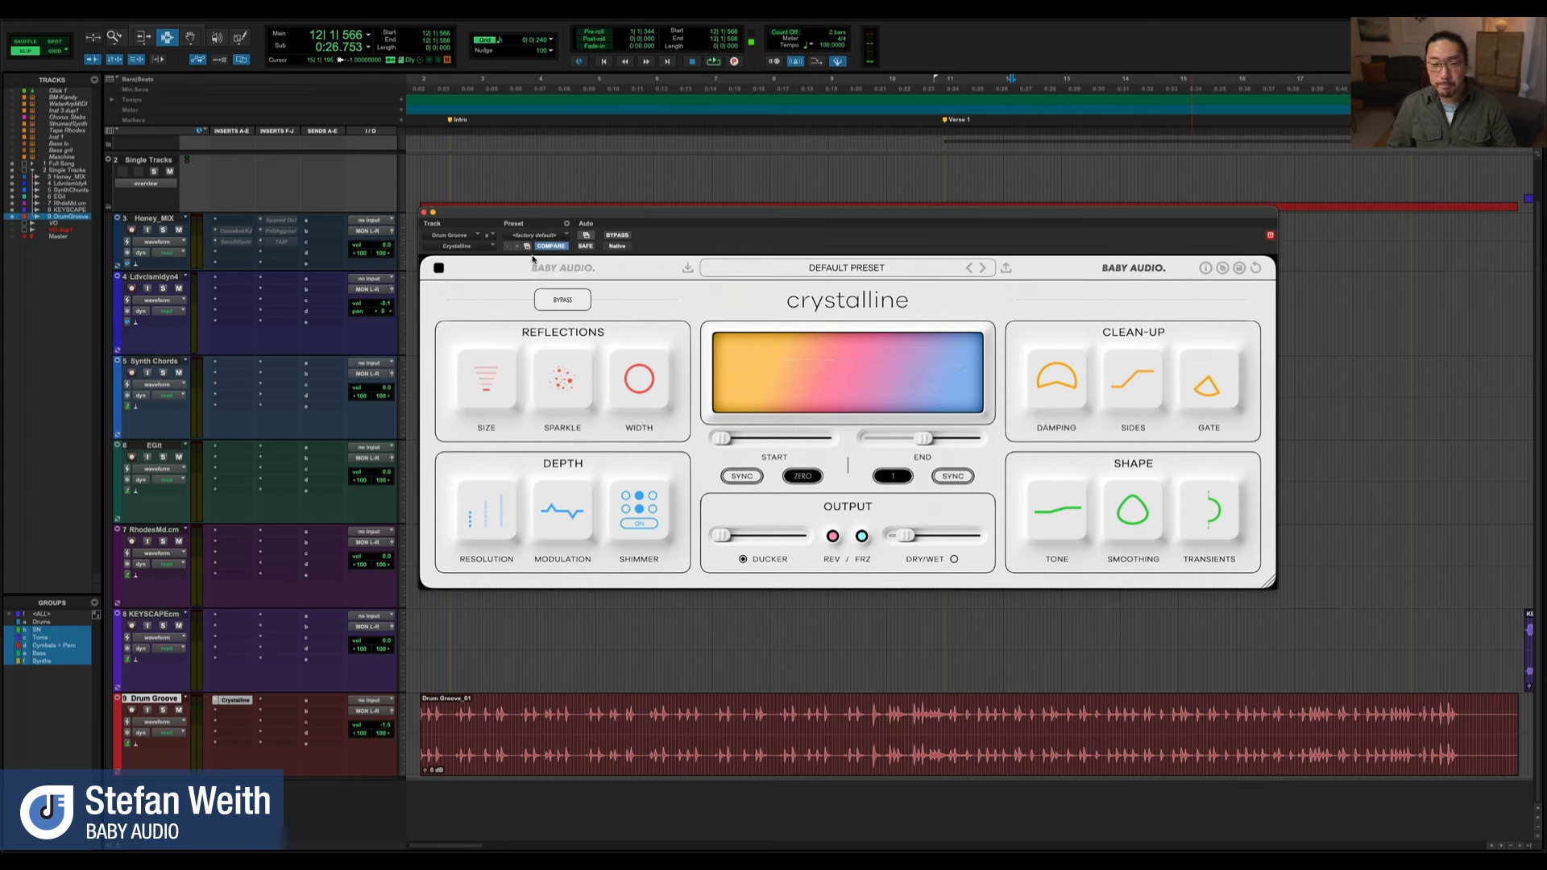
Close the drum groove's reverb window and select an early phrase of the lead vocal clip, starting around bar 83
left_click(424, 213)
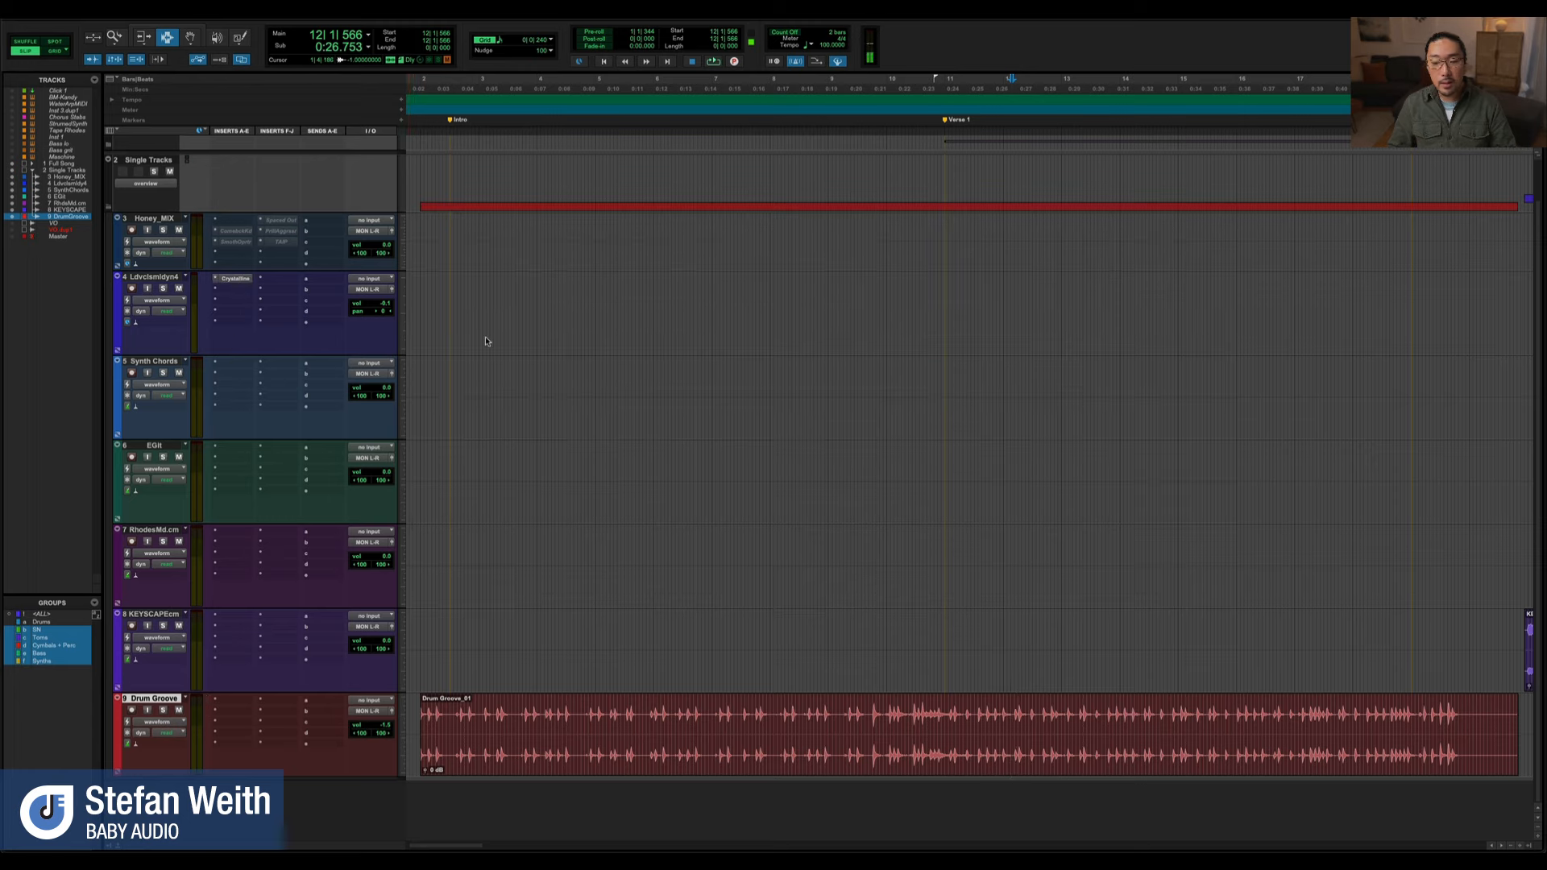
key("r")
key("r")
key("r")
left_click_drag(1007, 320, 1070, 319)
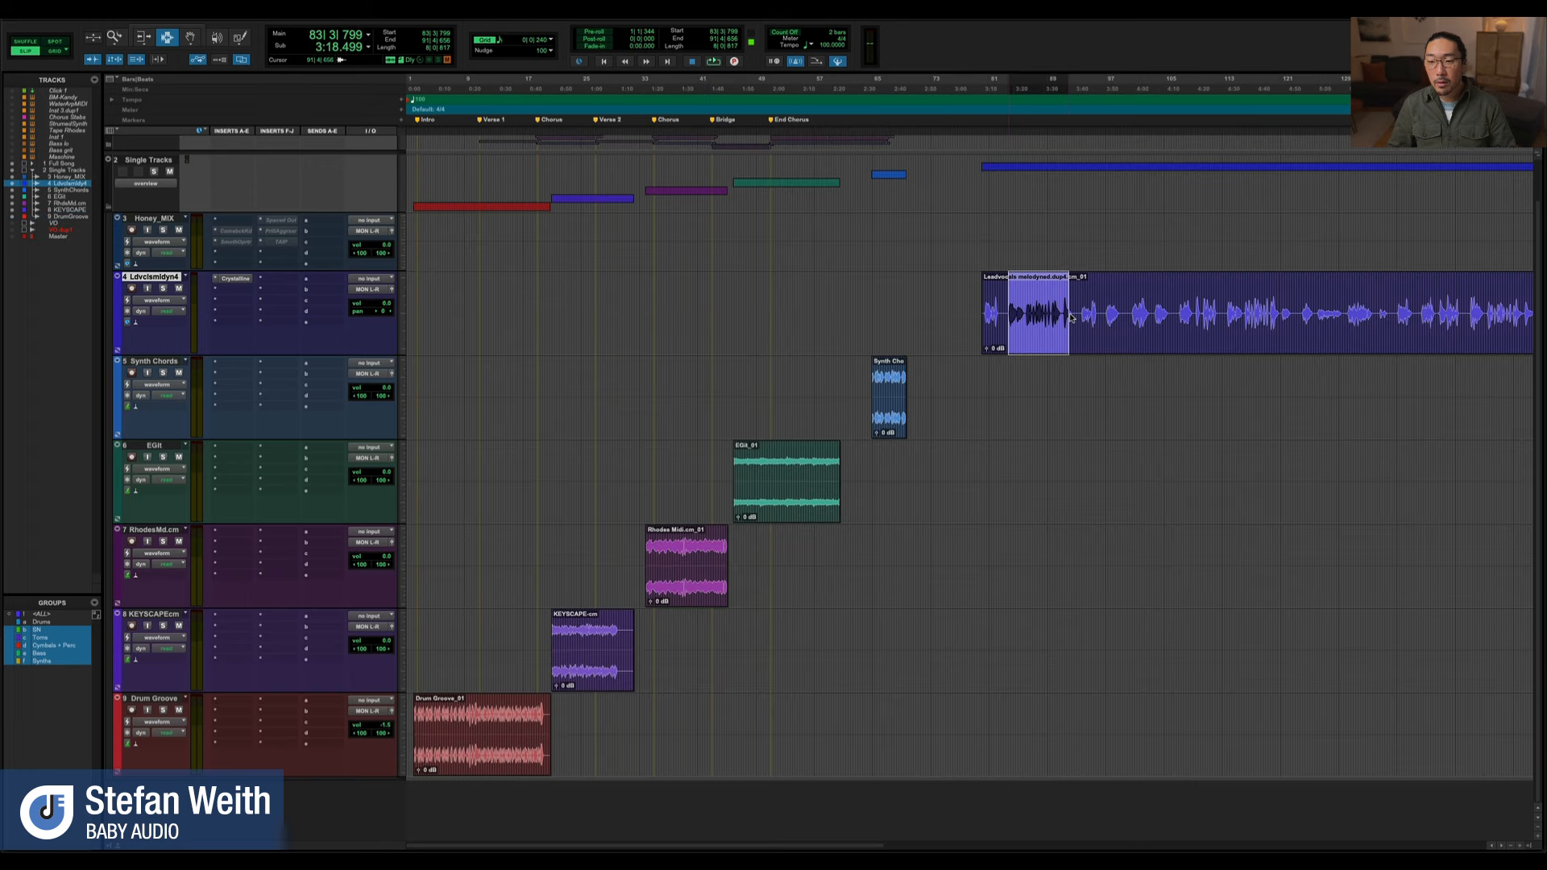
Open Crystalline on the lead vocal track, place its window below the vocal clip, and enlarge the selected phrase in the timeline
left_click(236, 279)
left_click_drag(622, 221, 807, 388)
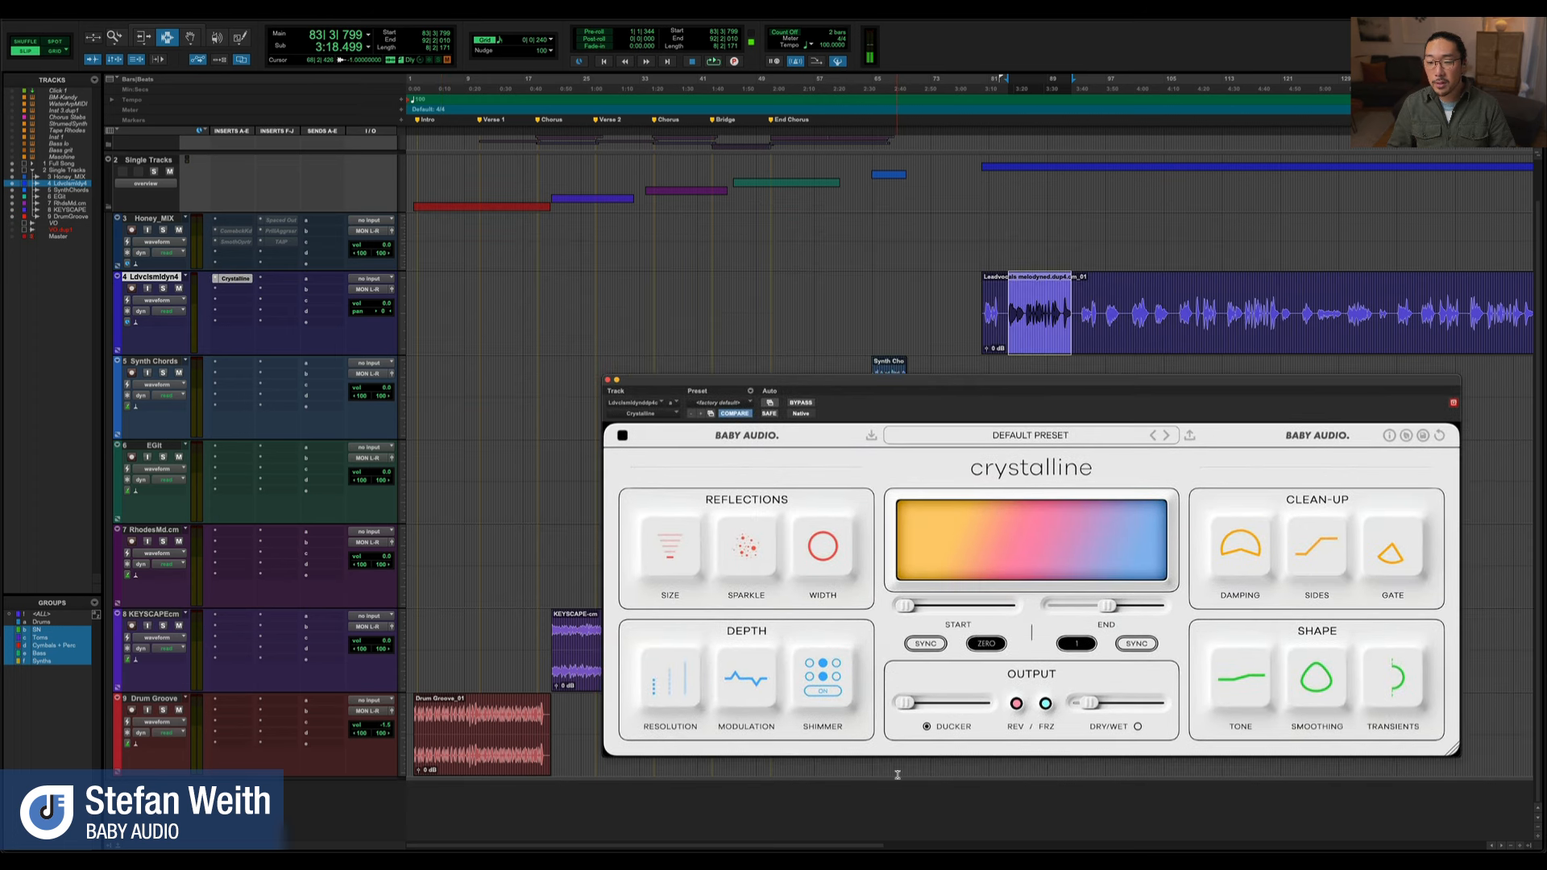
key("t")
key("t")
mouse_move(914, 710)
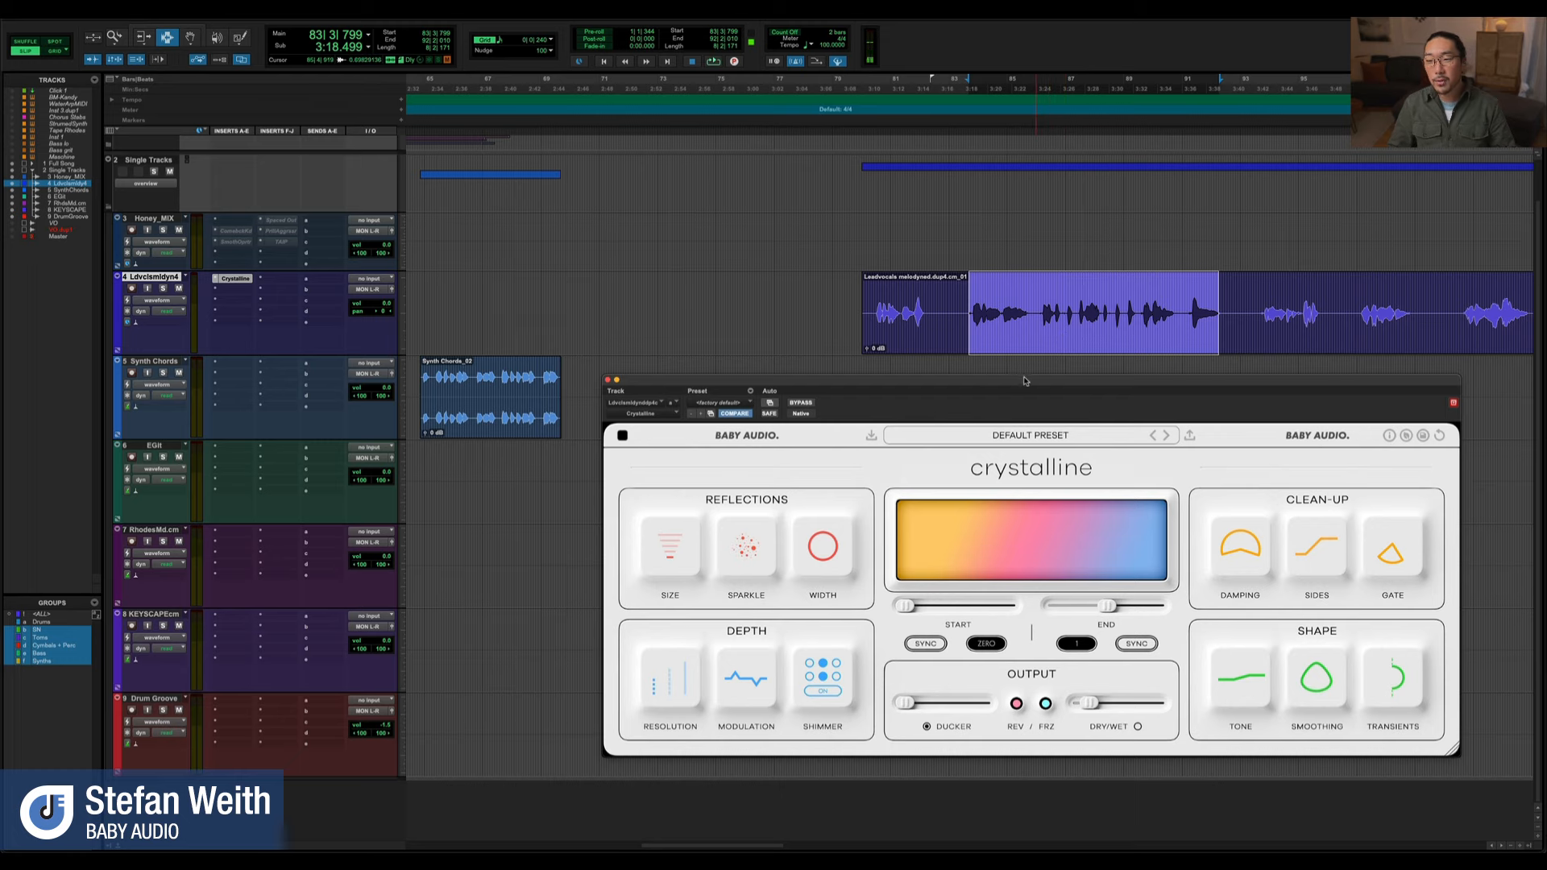
left_click_drag(1024, 387, 996, 390)
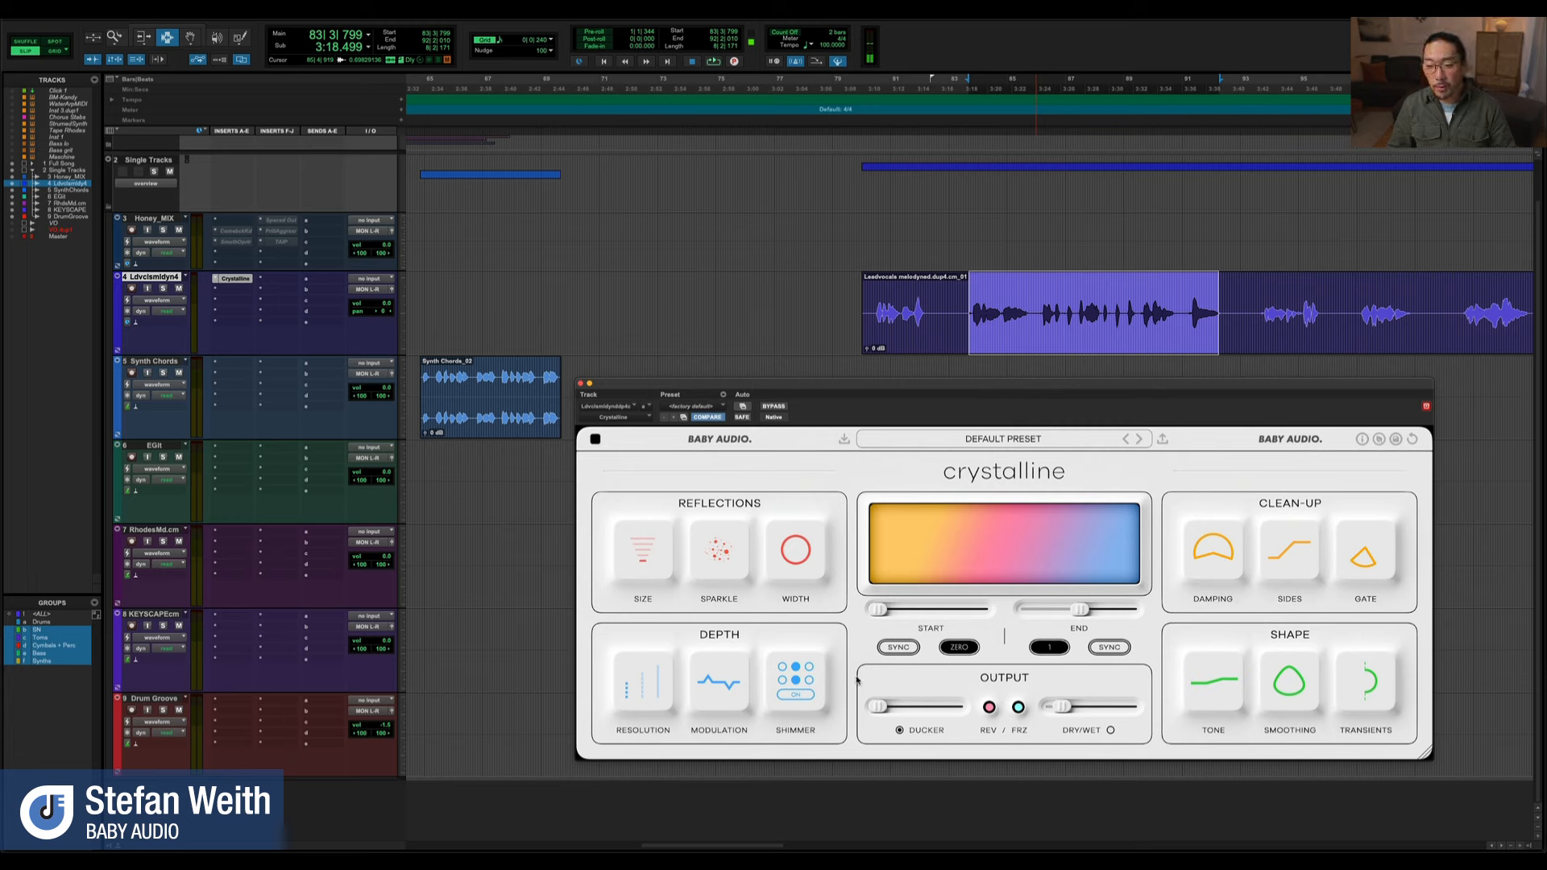
Audition the selected vocal phrase, reset Crystalline to its factory default settings, and raise Dry/Wet slightly
key("space")
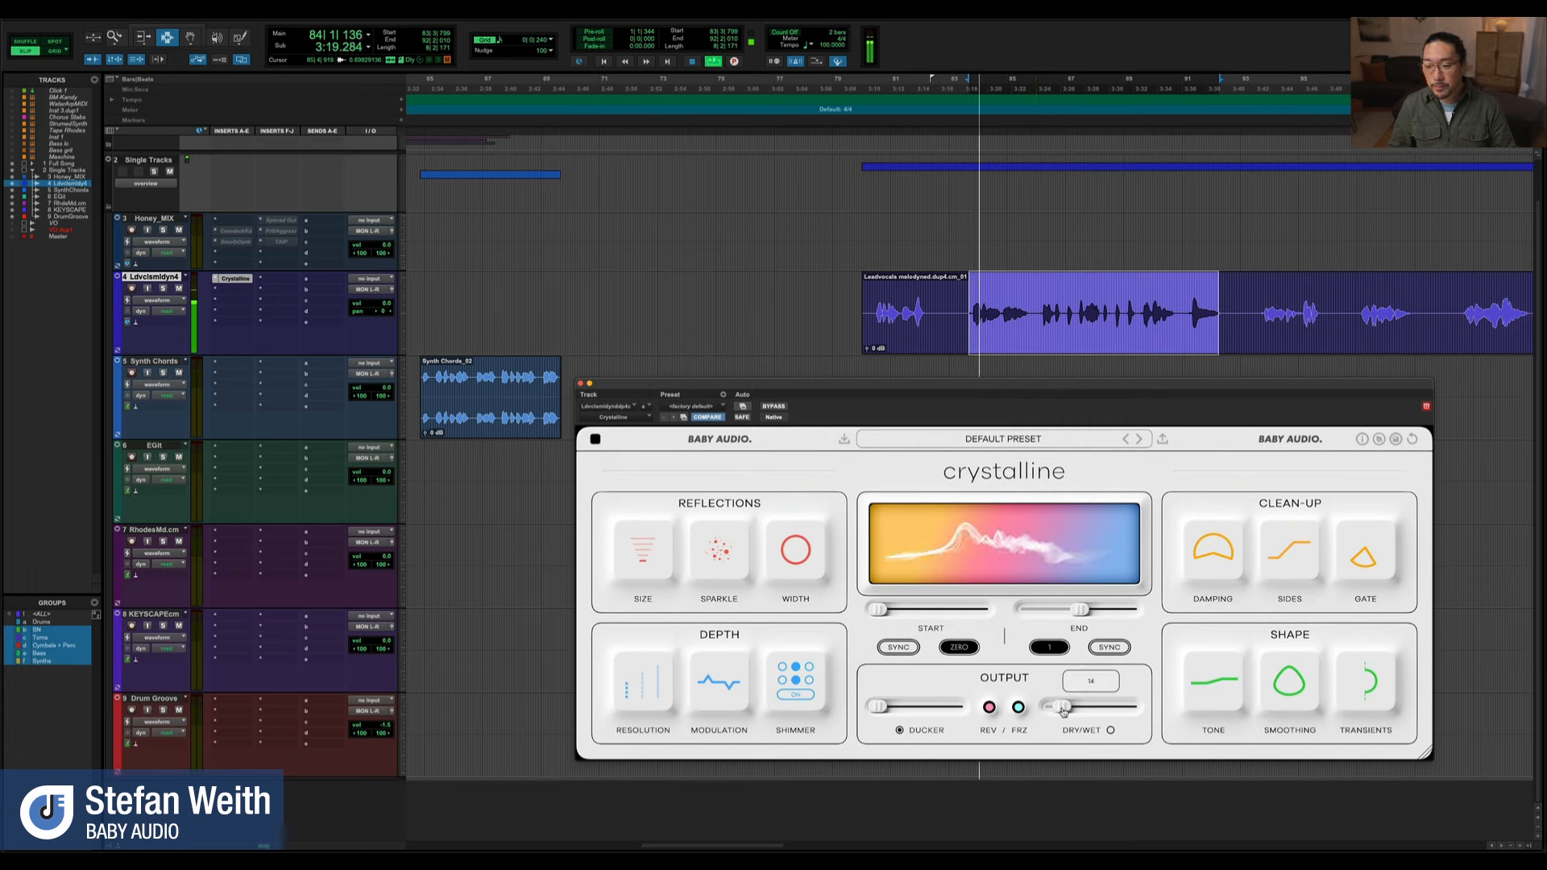
left_click_drag(1062, 712, 1071, 712)
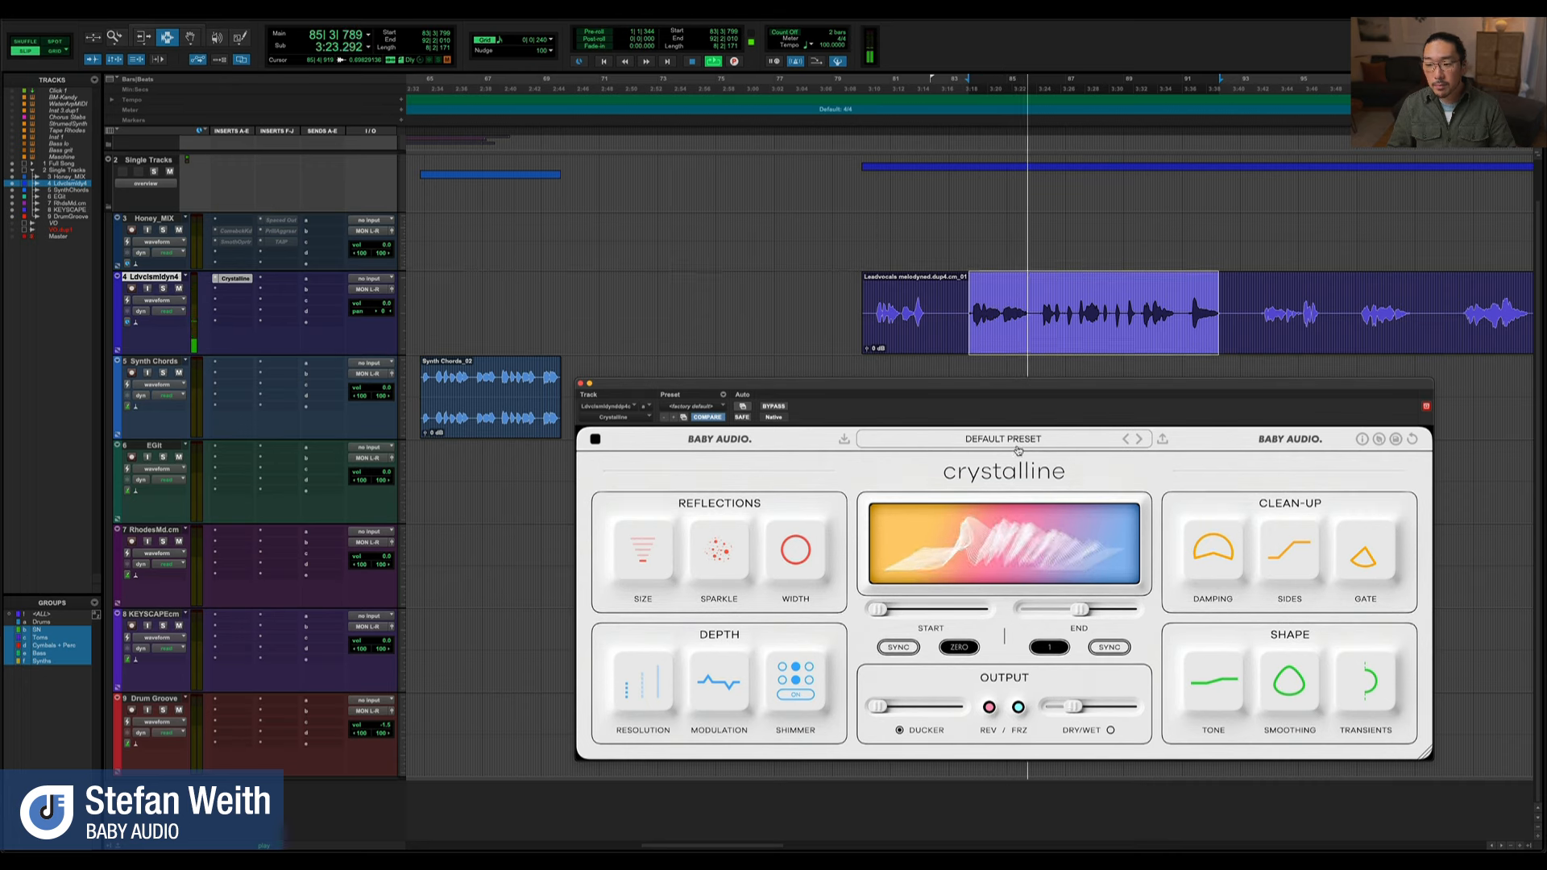
left_click(676, 408)
left_click(678, 411)
left_click_drag(1056, 706, 1072, 710)
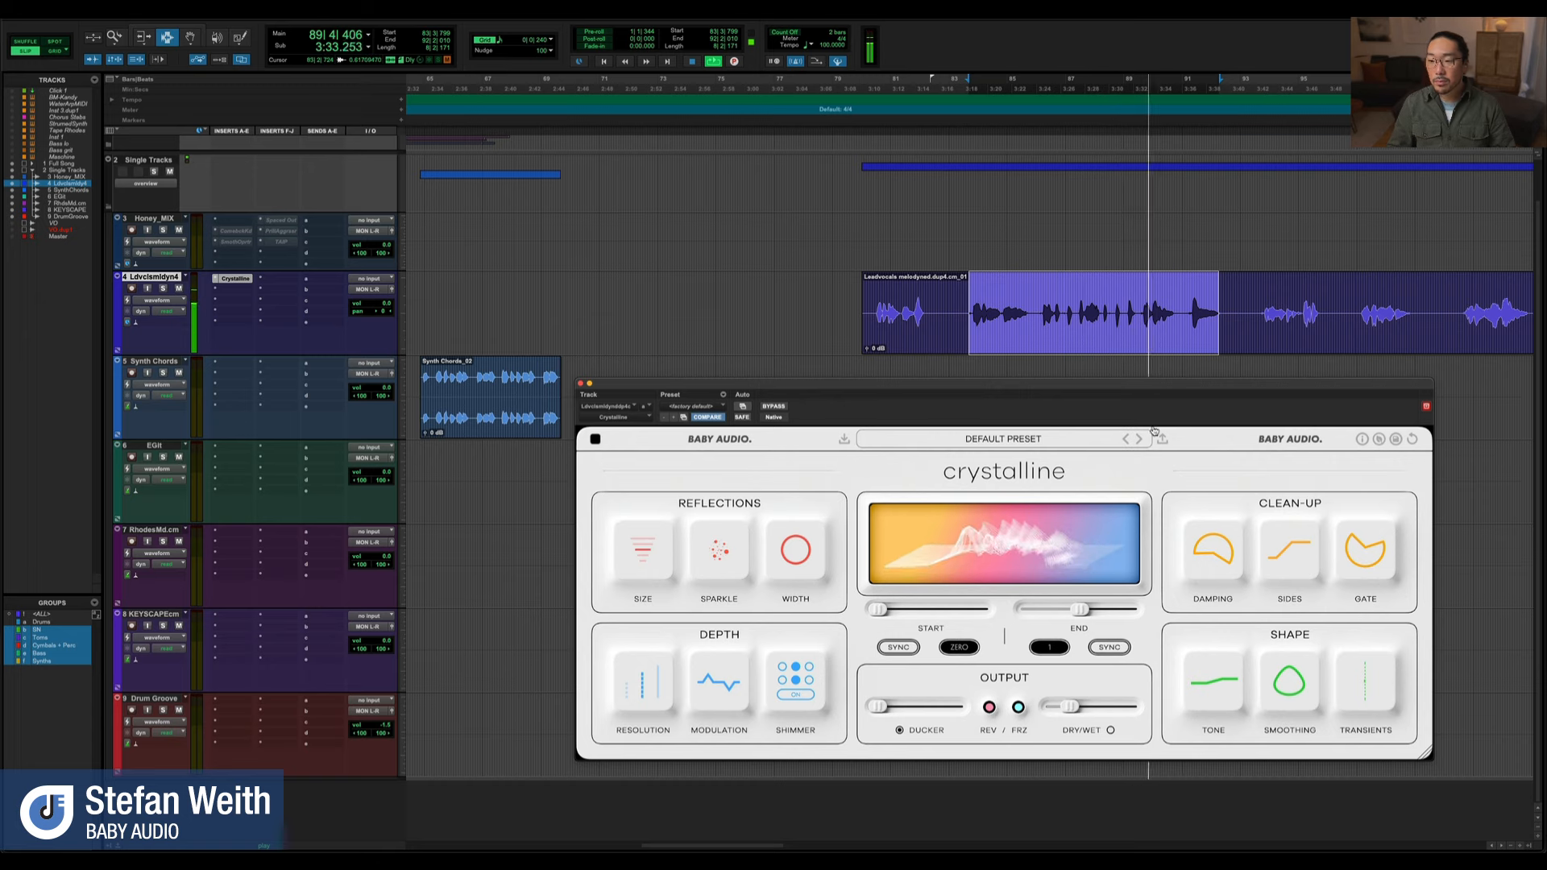
key("space")
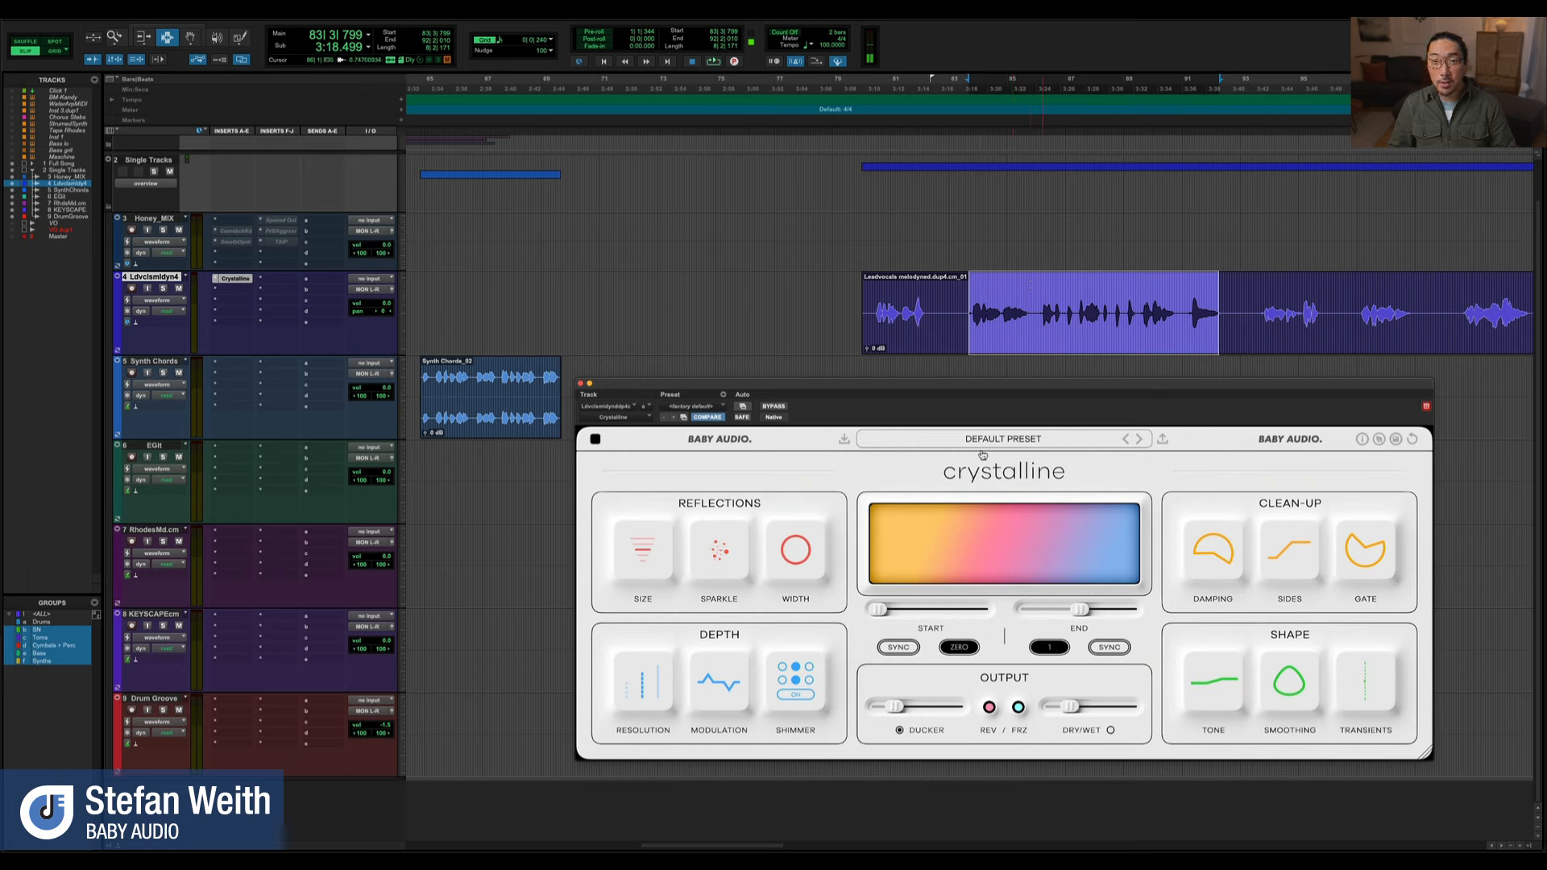
Raise the Ducker amount strongly while auditioning the vocal phrase, and switch the Ducker off for comparison
left_click_drag(897, 707, 946, 711)
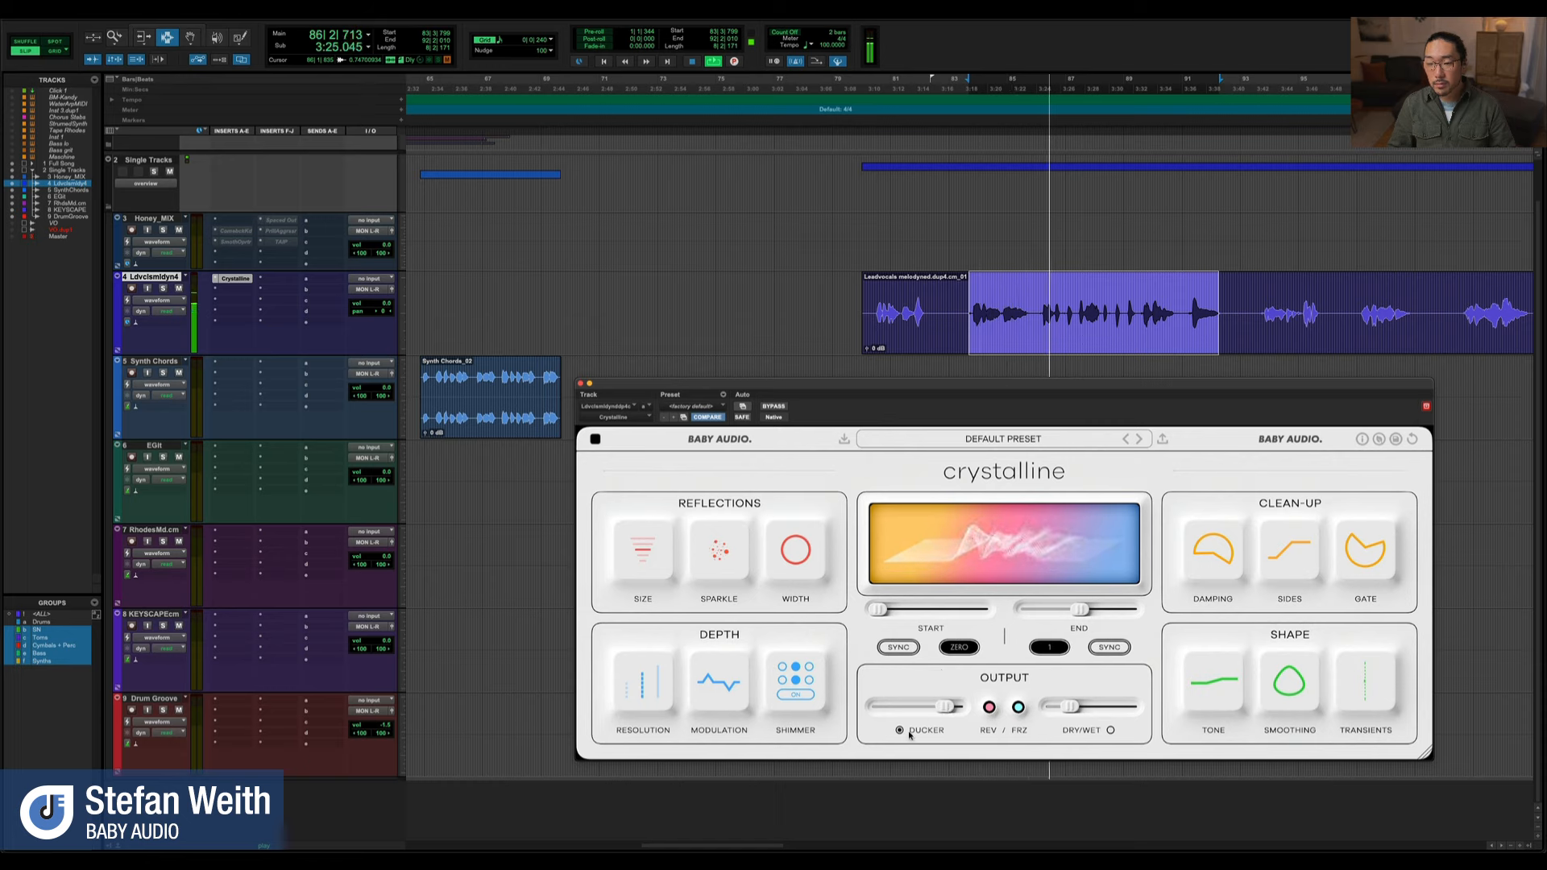
left_click_drag(945, 714, 936, 711)
mouse_move(901, 733)
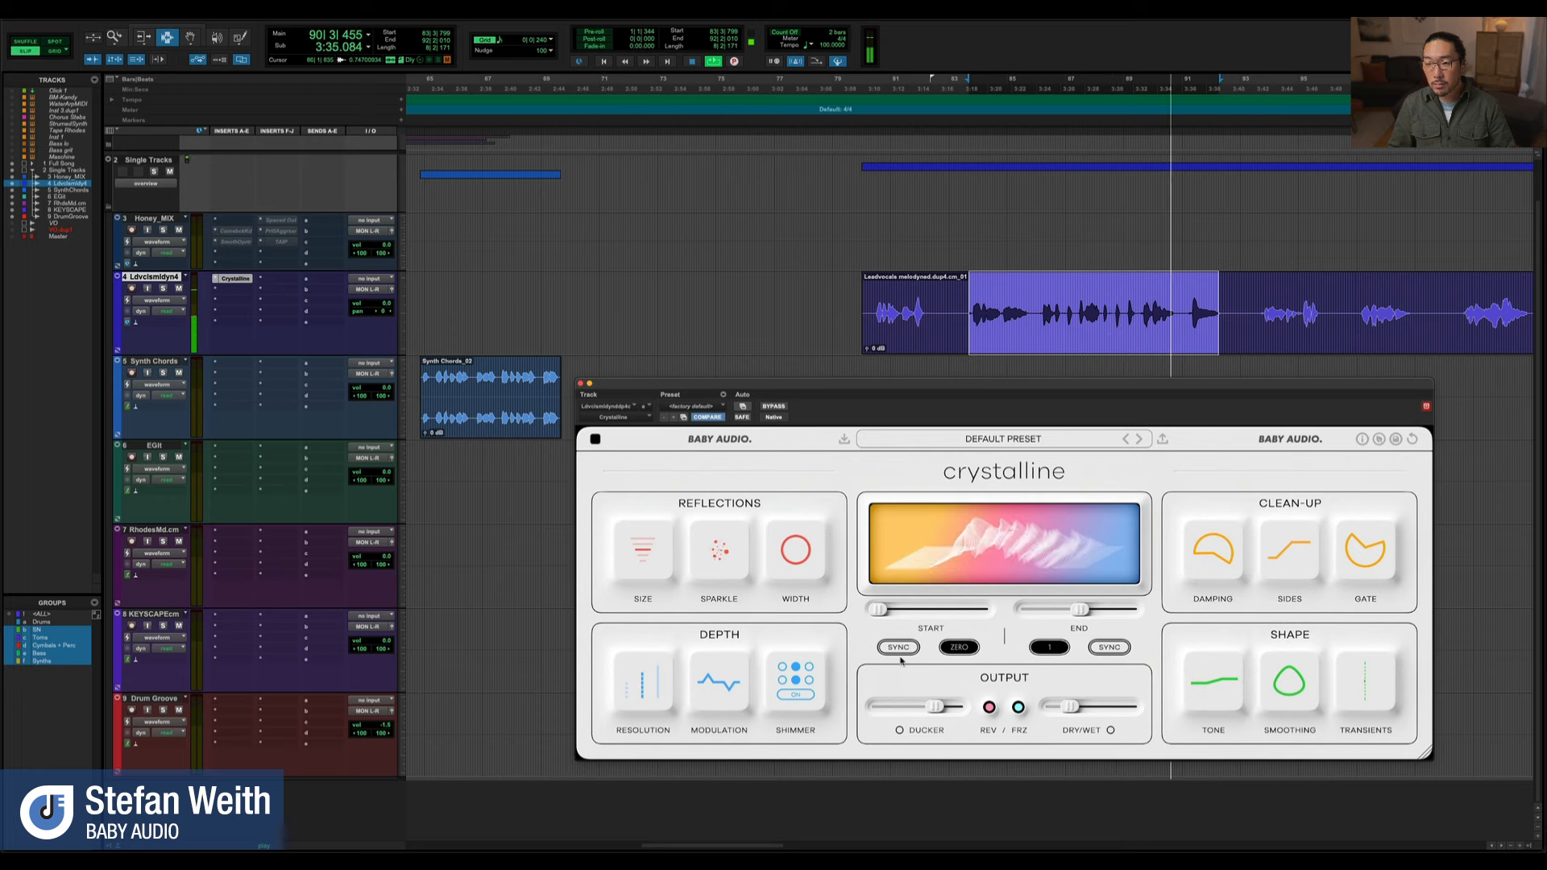
key("space")
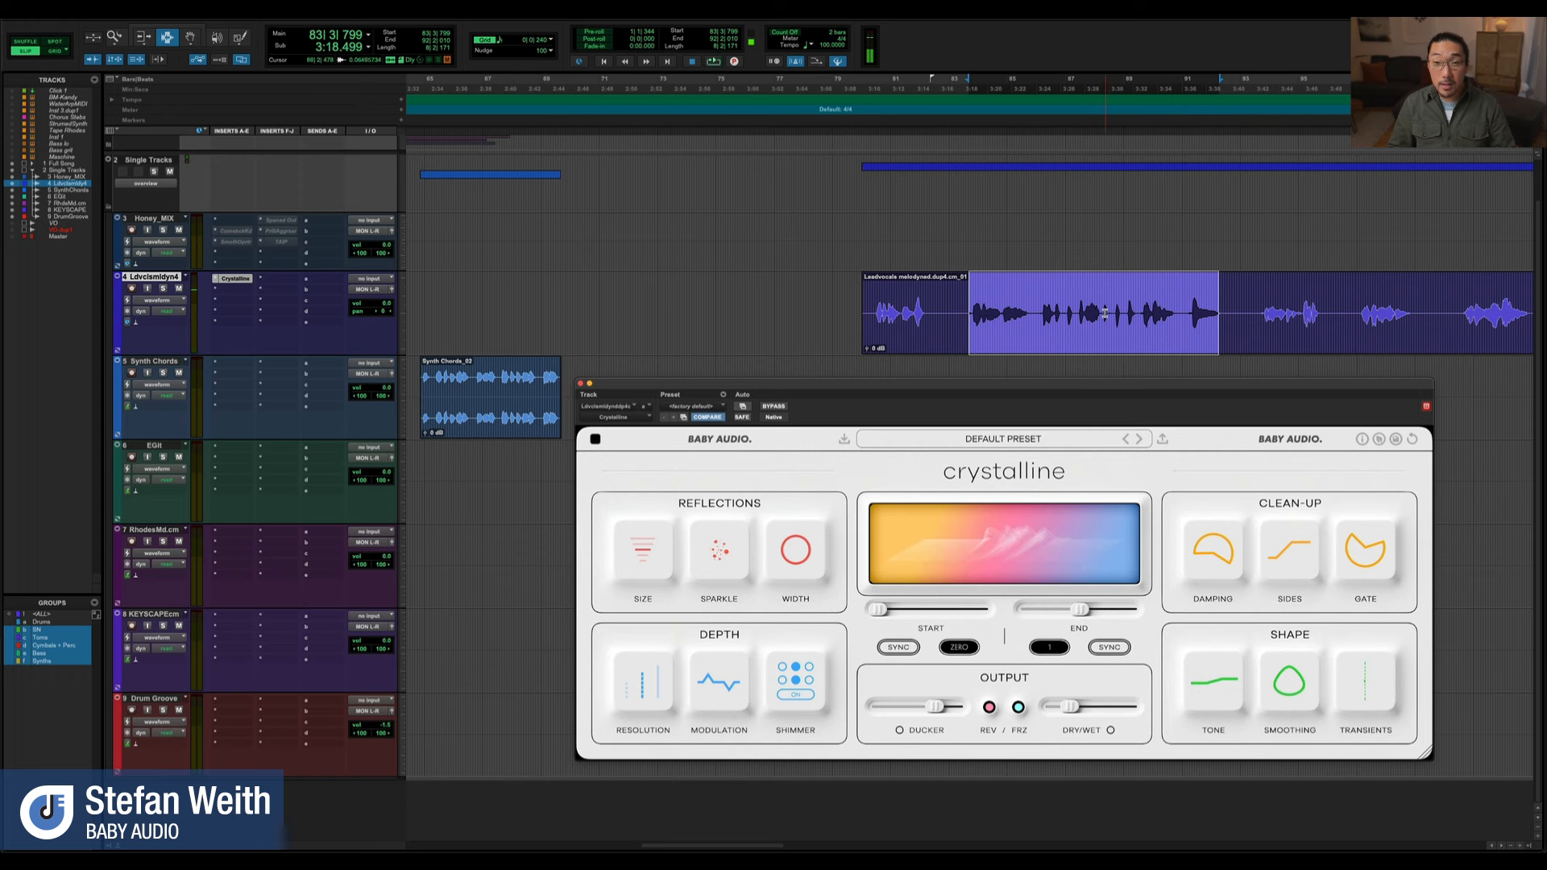
Select a later phrase of the lead vocal clip, starting at bar 137
key("r")
scroll(1107, 326, "right", 10)
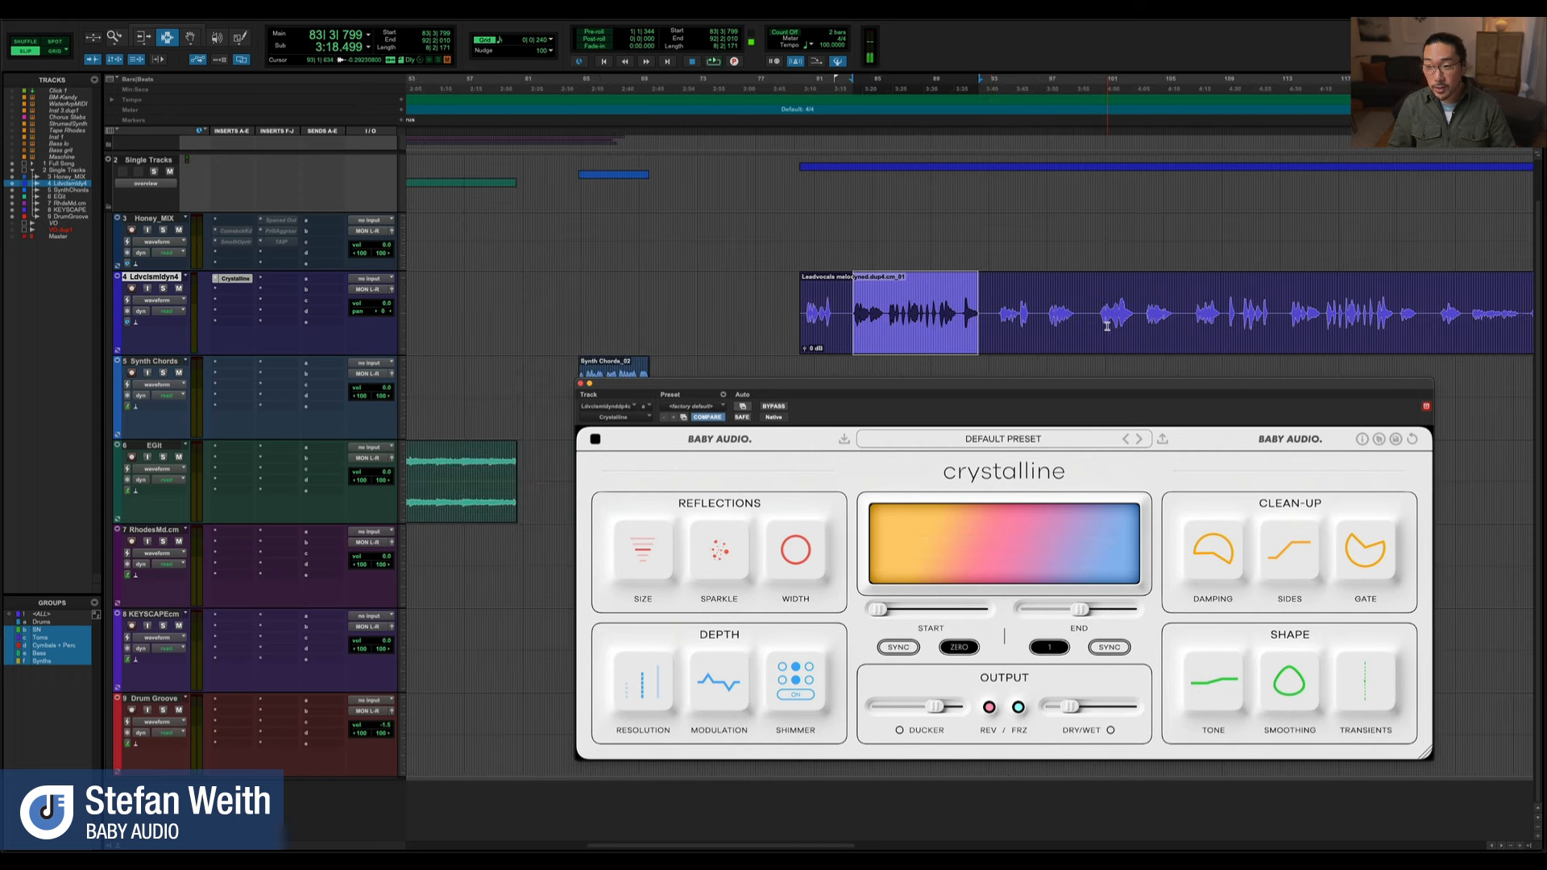
scroll(1107, 326, "right", 3)
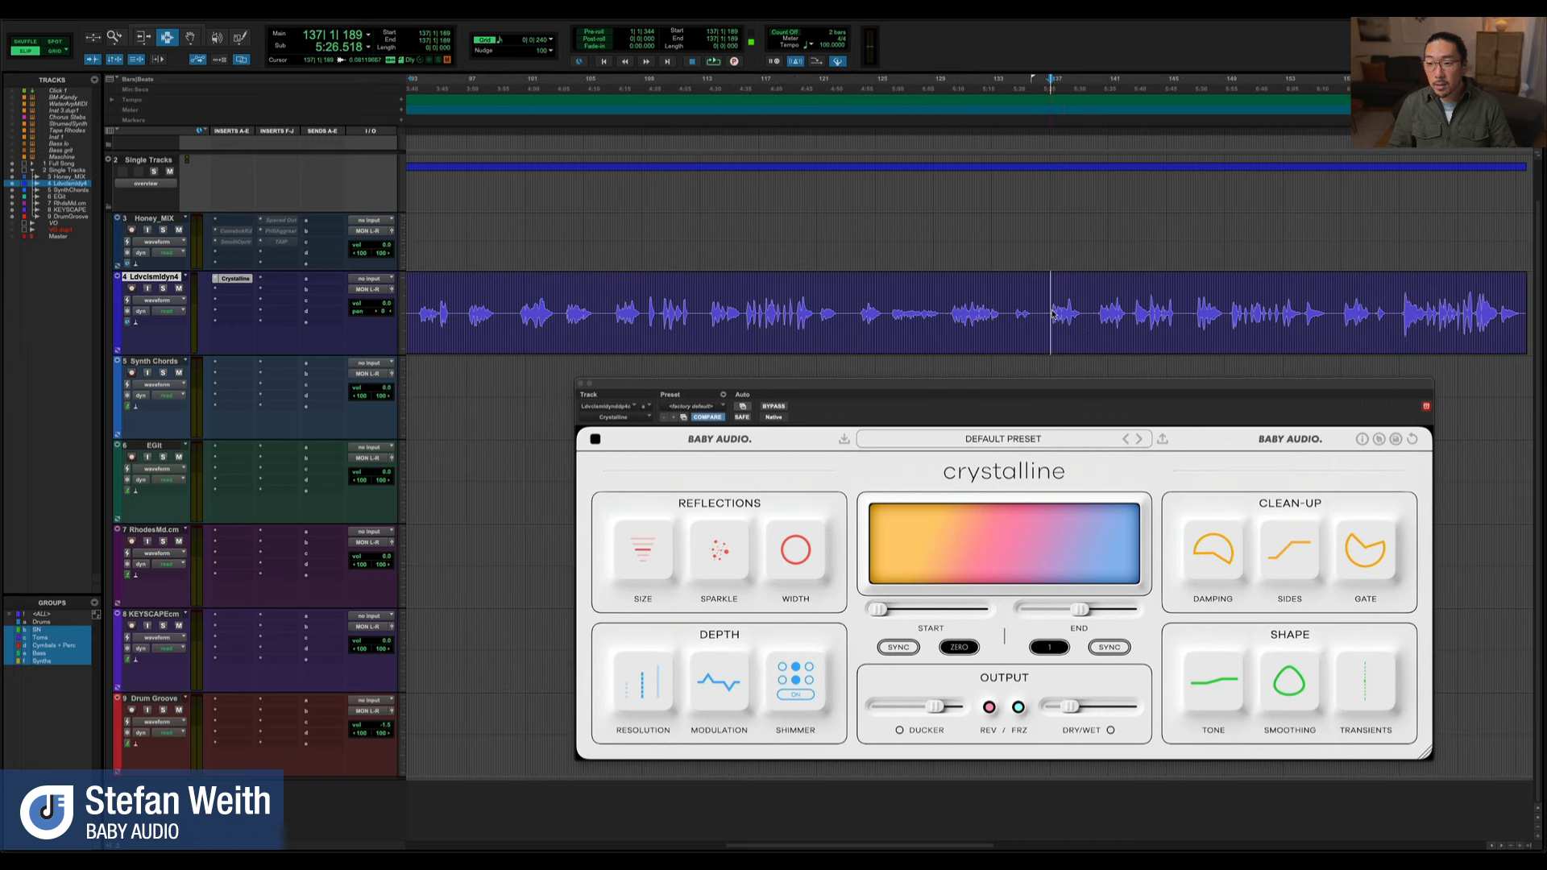
left_click_drag(1053, 314, 1128, 322)
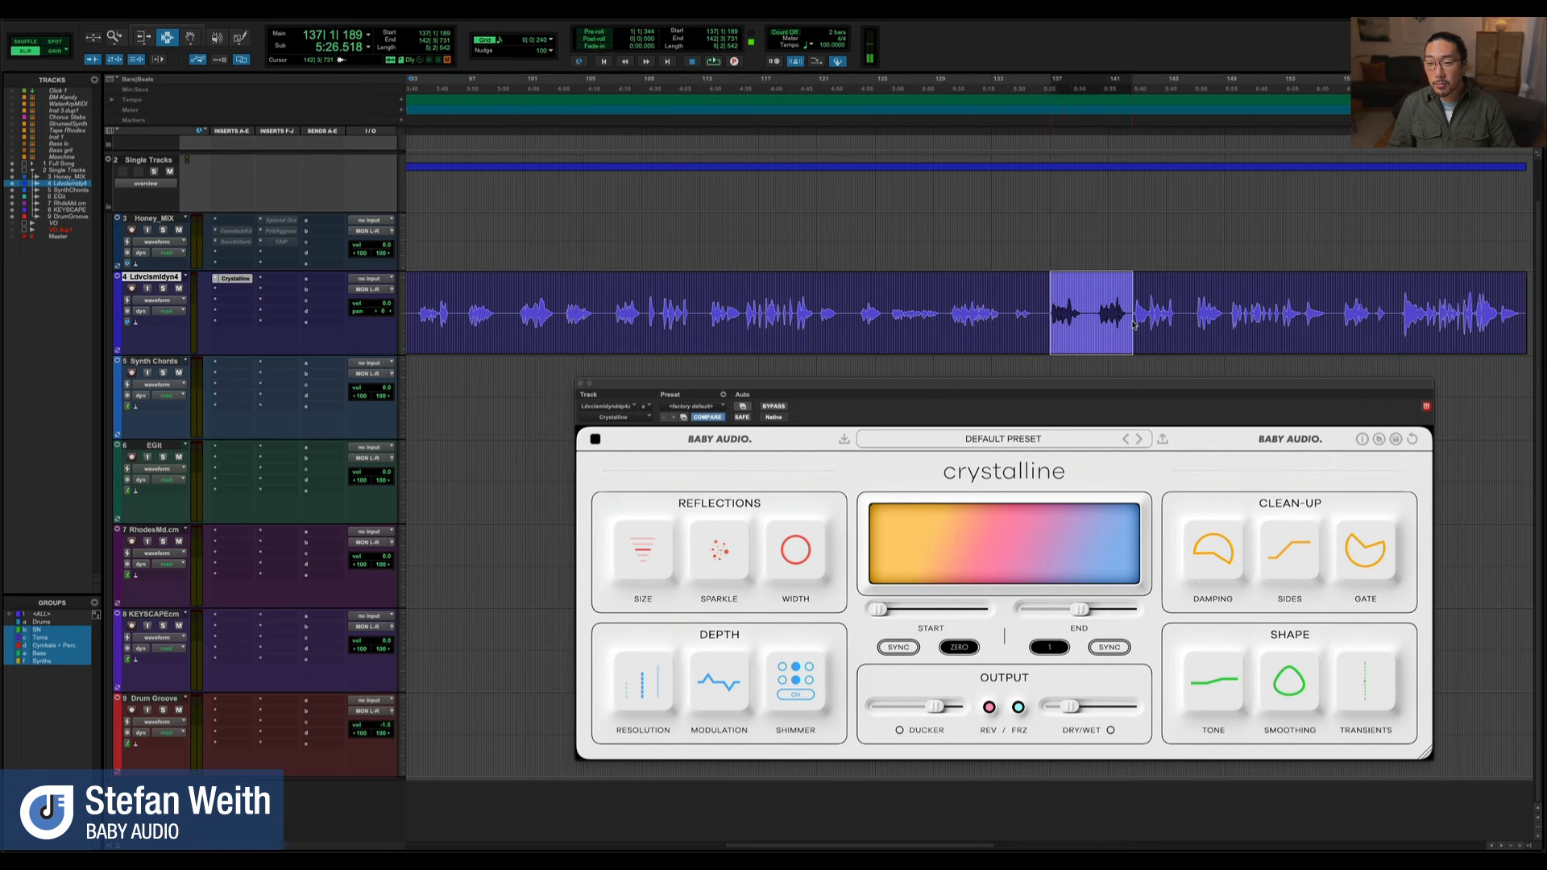
Audition the vocal phrase with Ducker raised to about 85, switched on, and lowered to its minimum
key("space")
left_click_drag(938, 716, 947, 713)
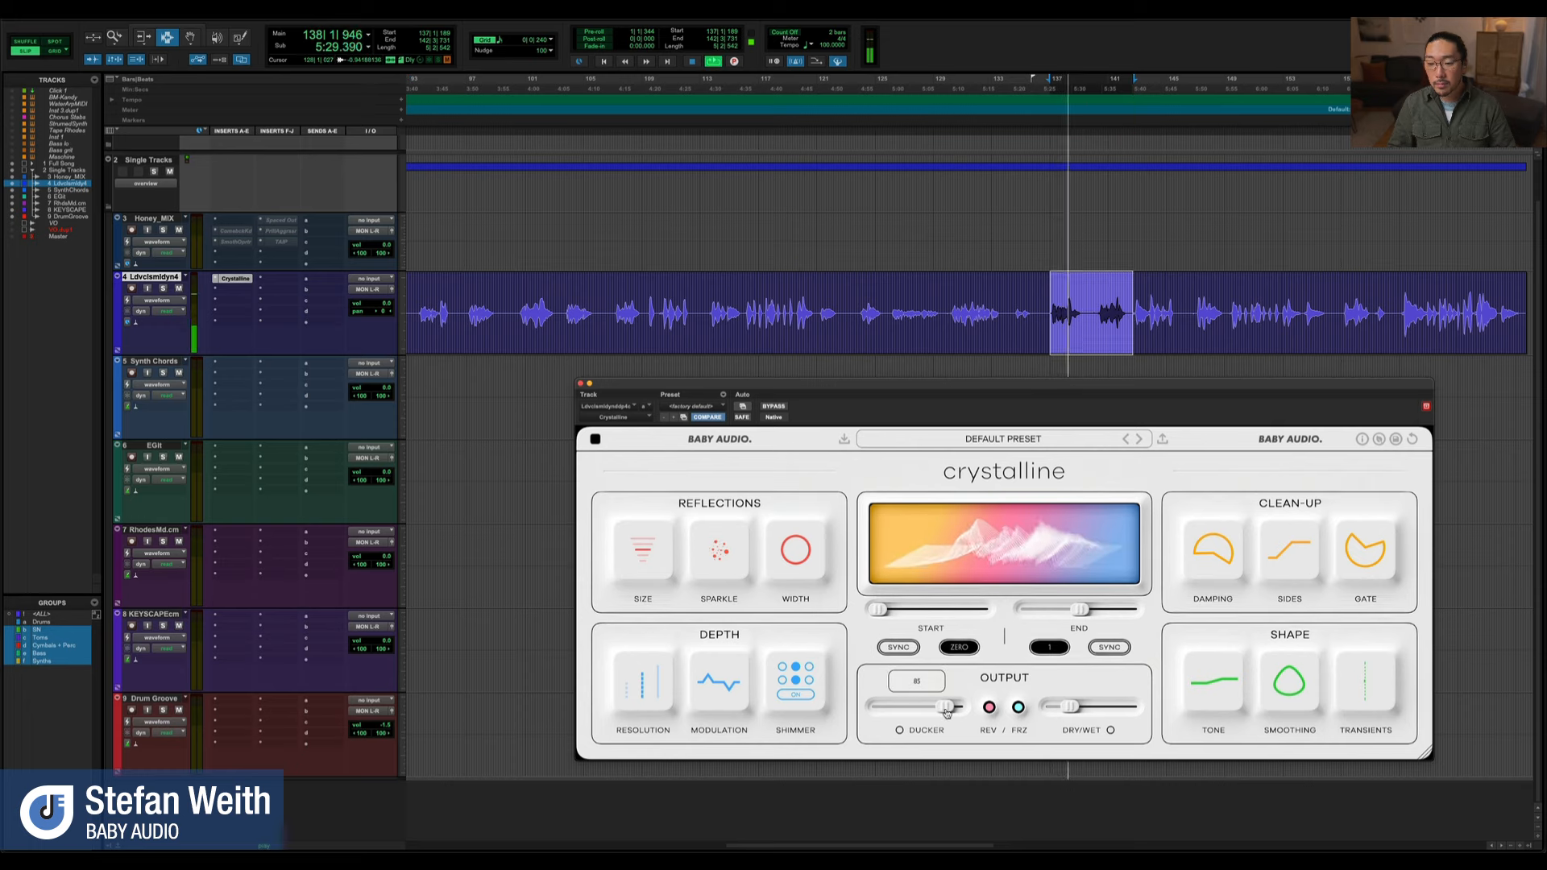
left_click(900, 730)
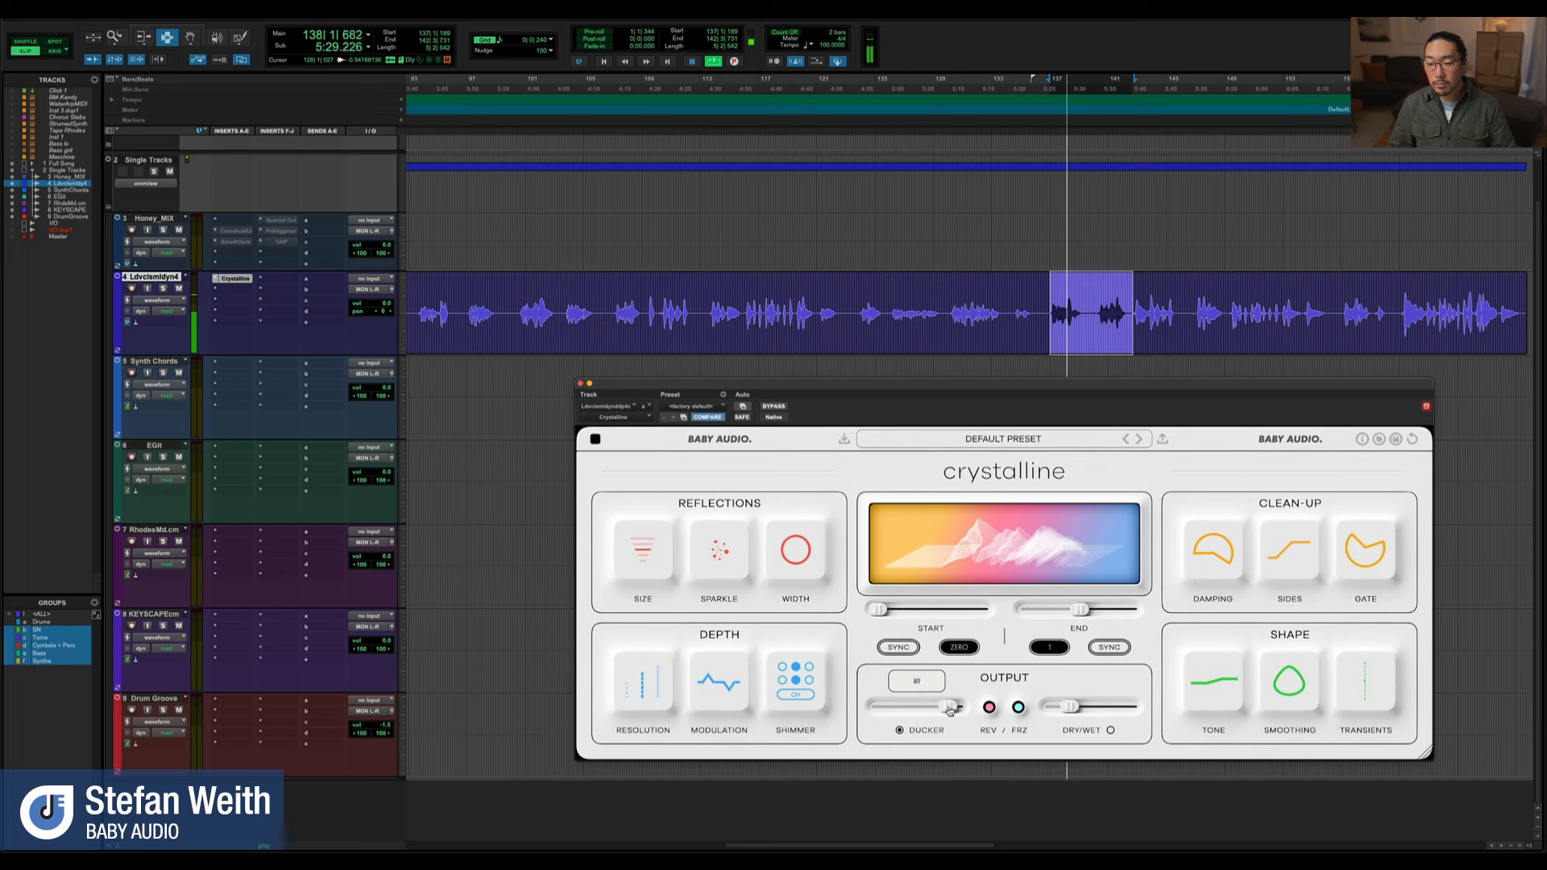
key("space")
left_click_drag(947, 710, 811, 709)
key("space")
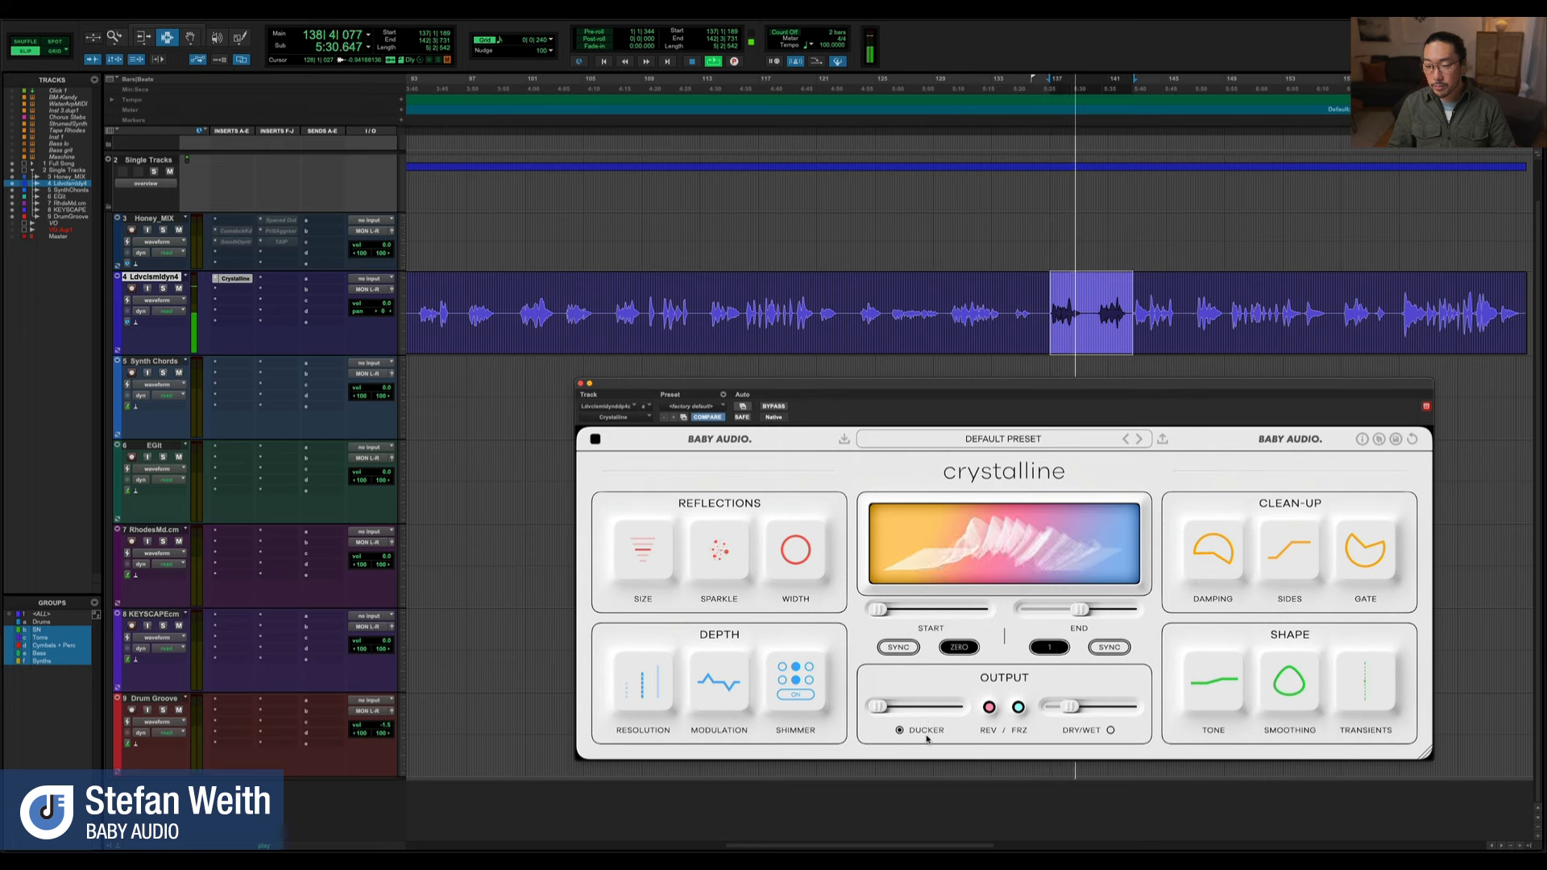
key("space")
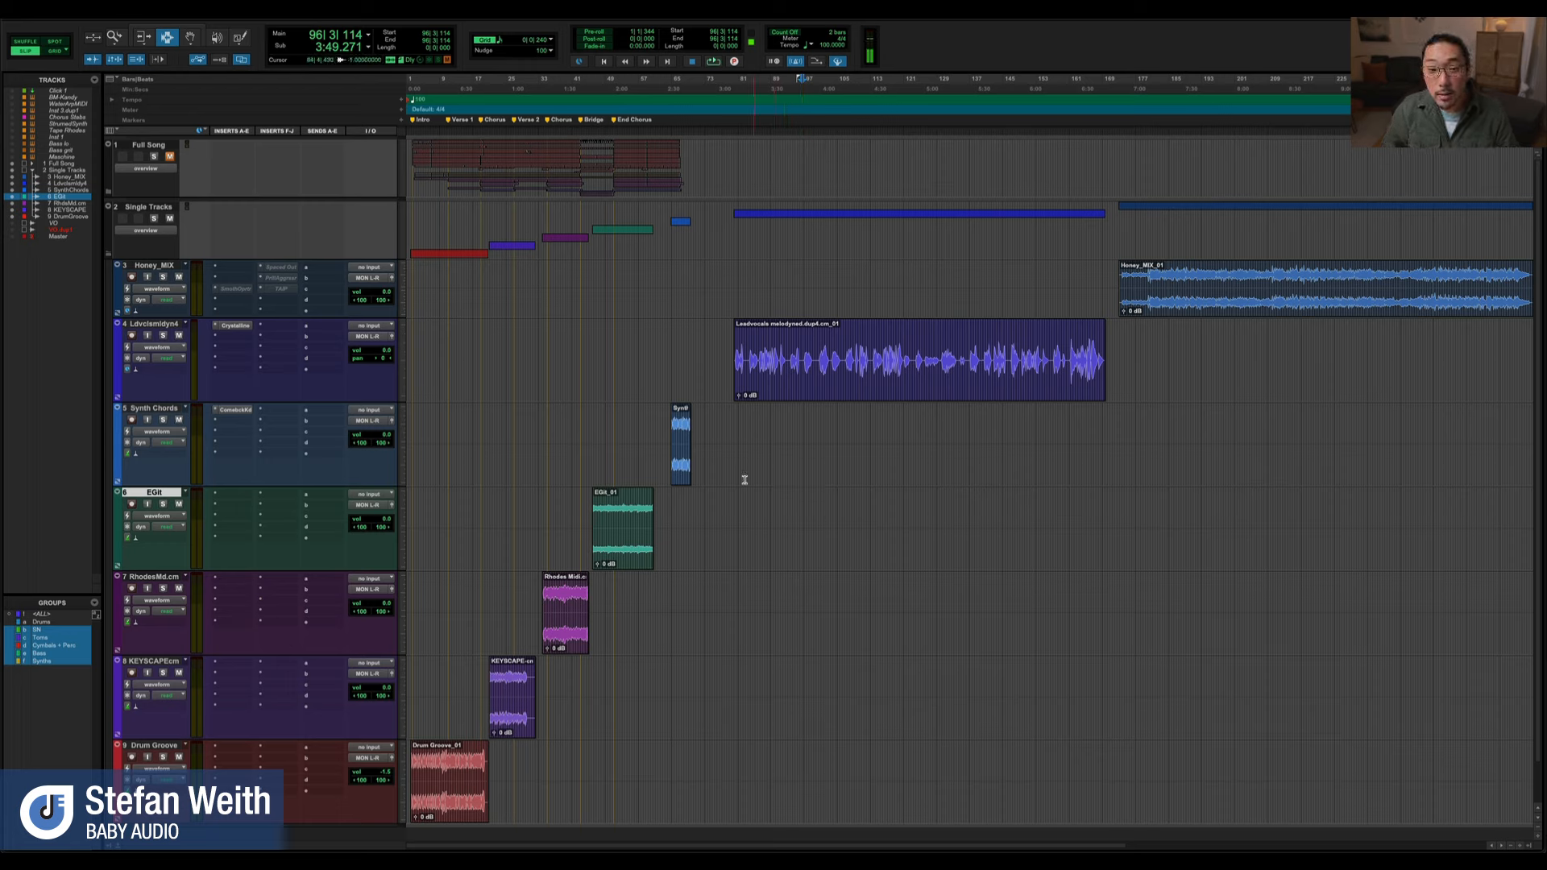
Open the Comeback Kid delay on the Synth Chords track, fit its clip to the timeline, and place the plugin window above it
left_click(236, 410)
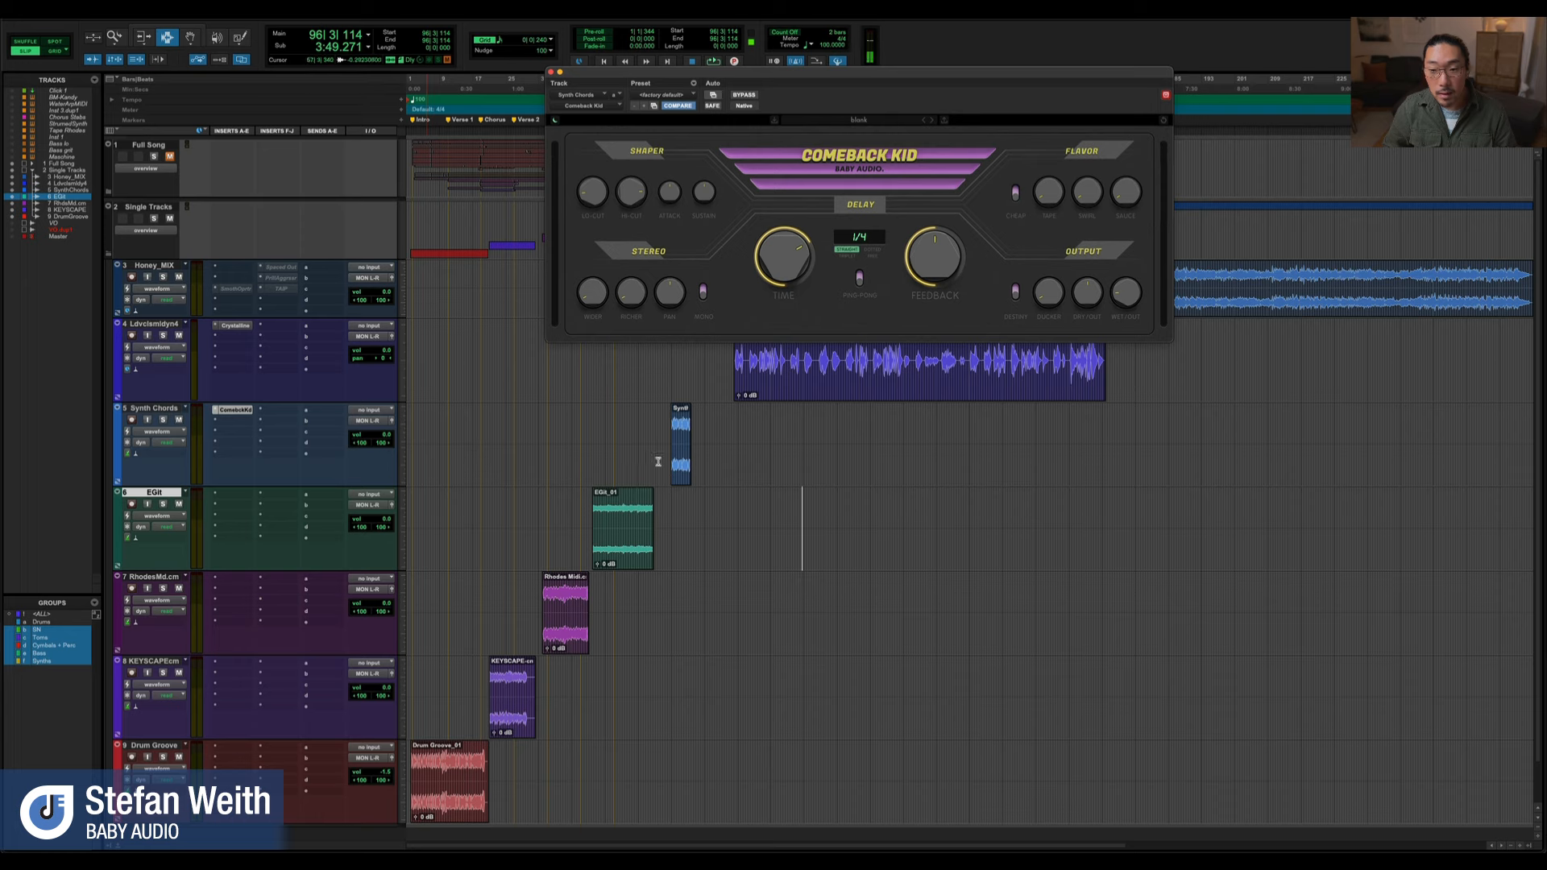
left_click(684, 451)
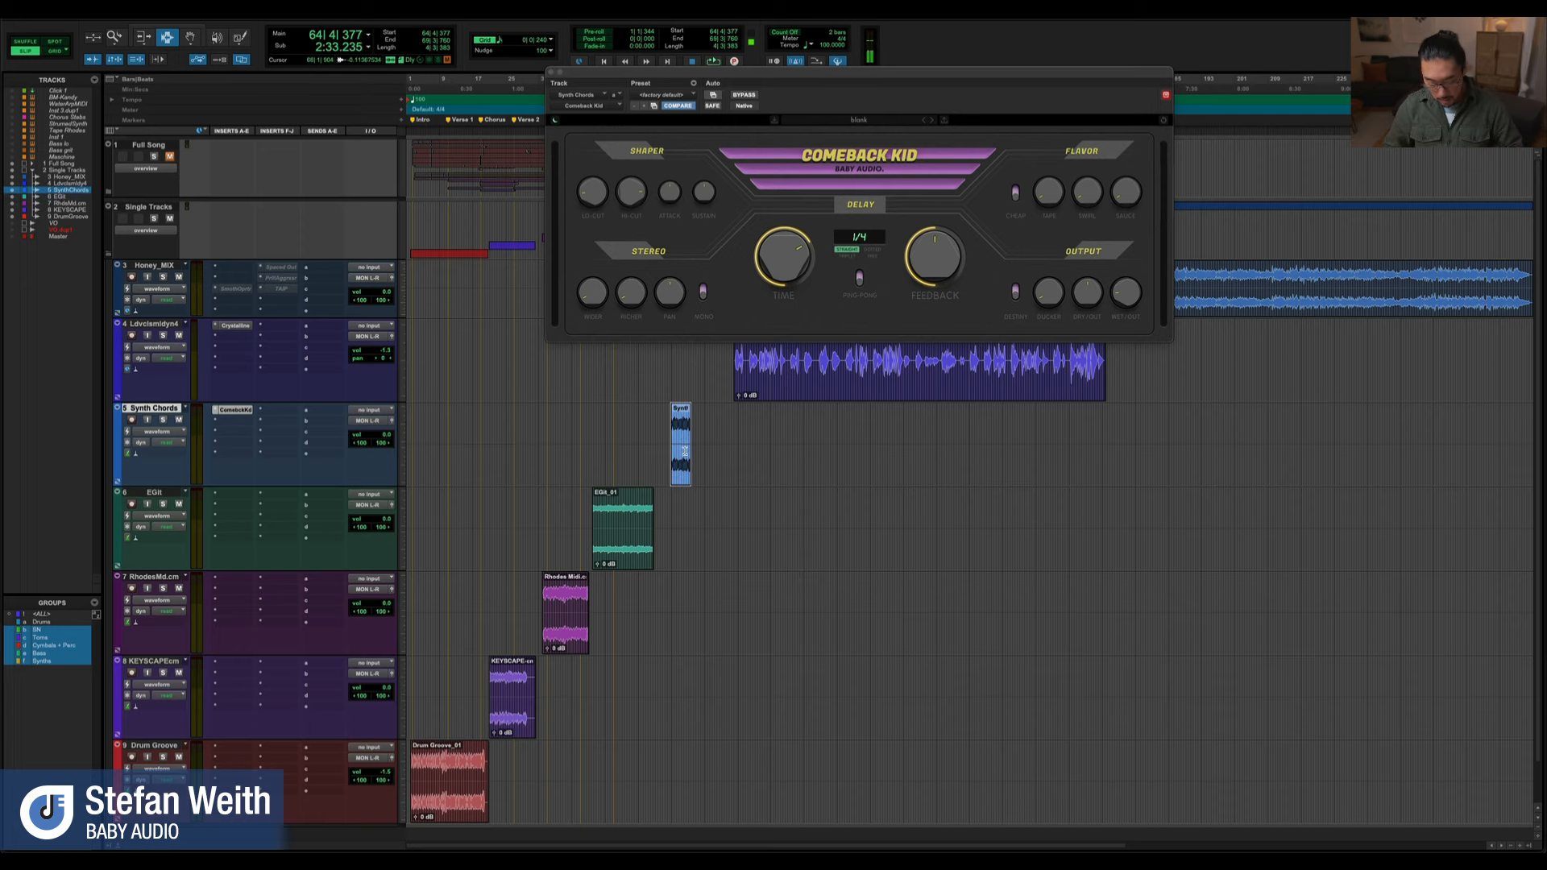
key("alt+f")
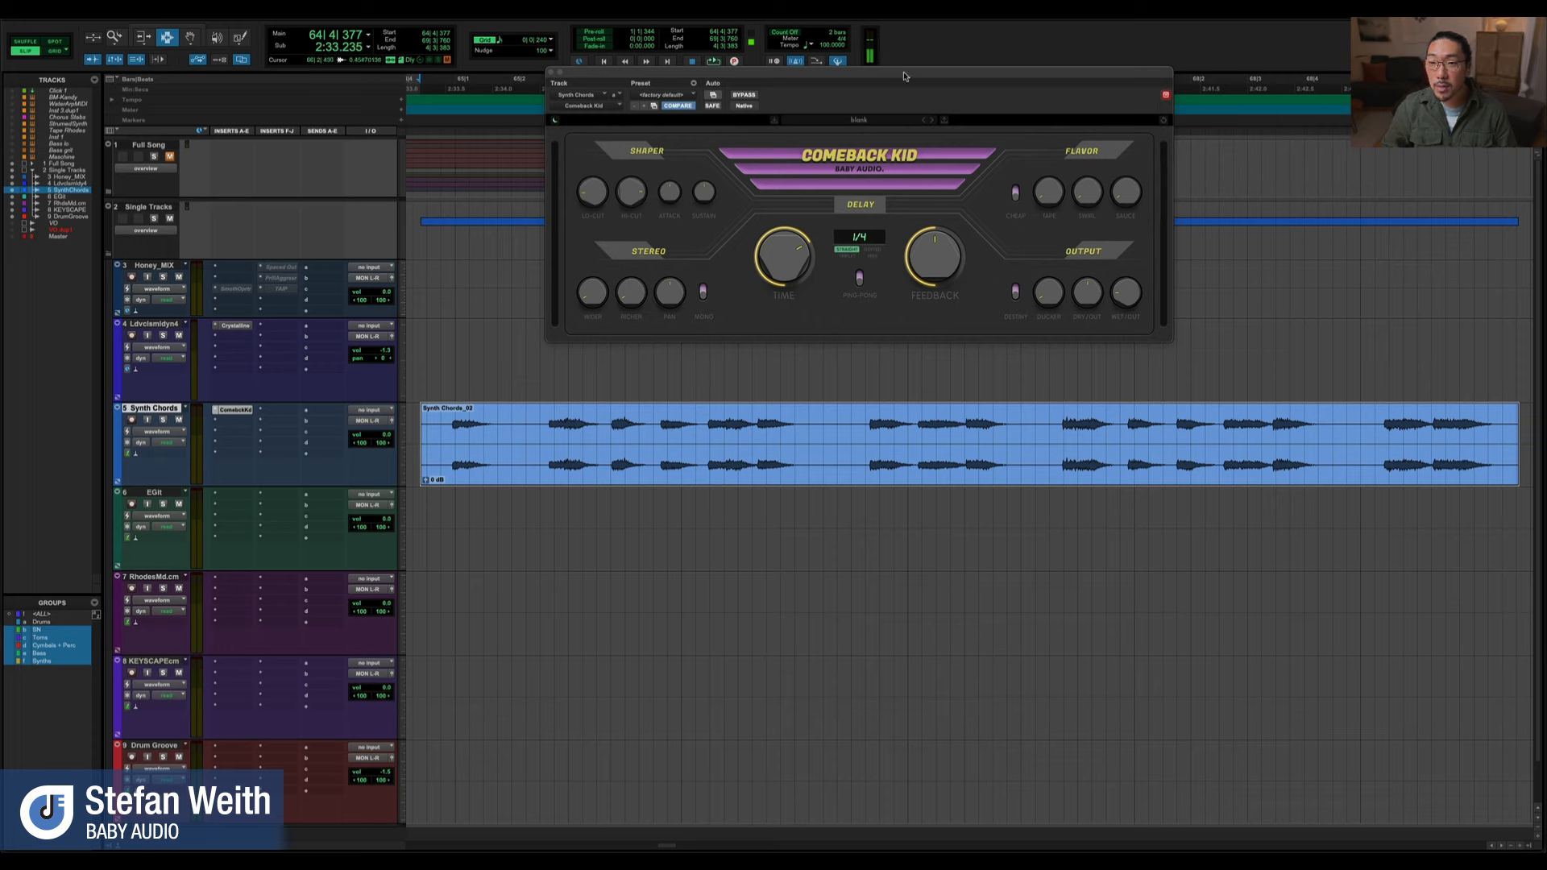
left_click_drag(904, 76, 873, 96)
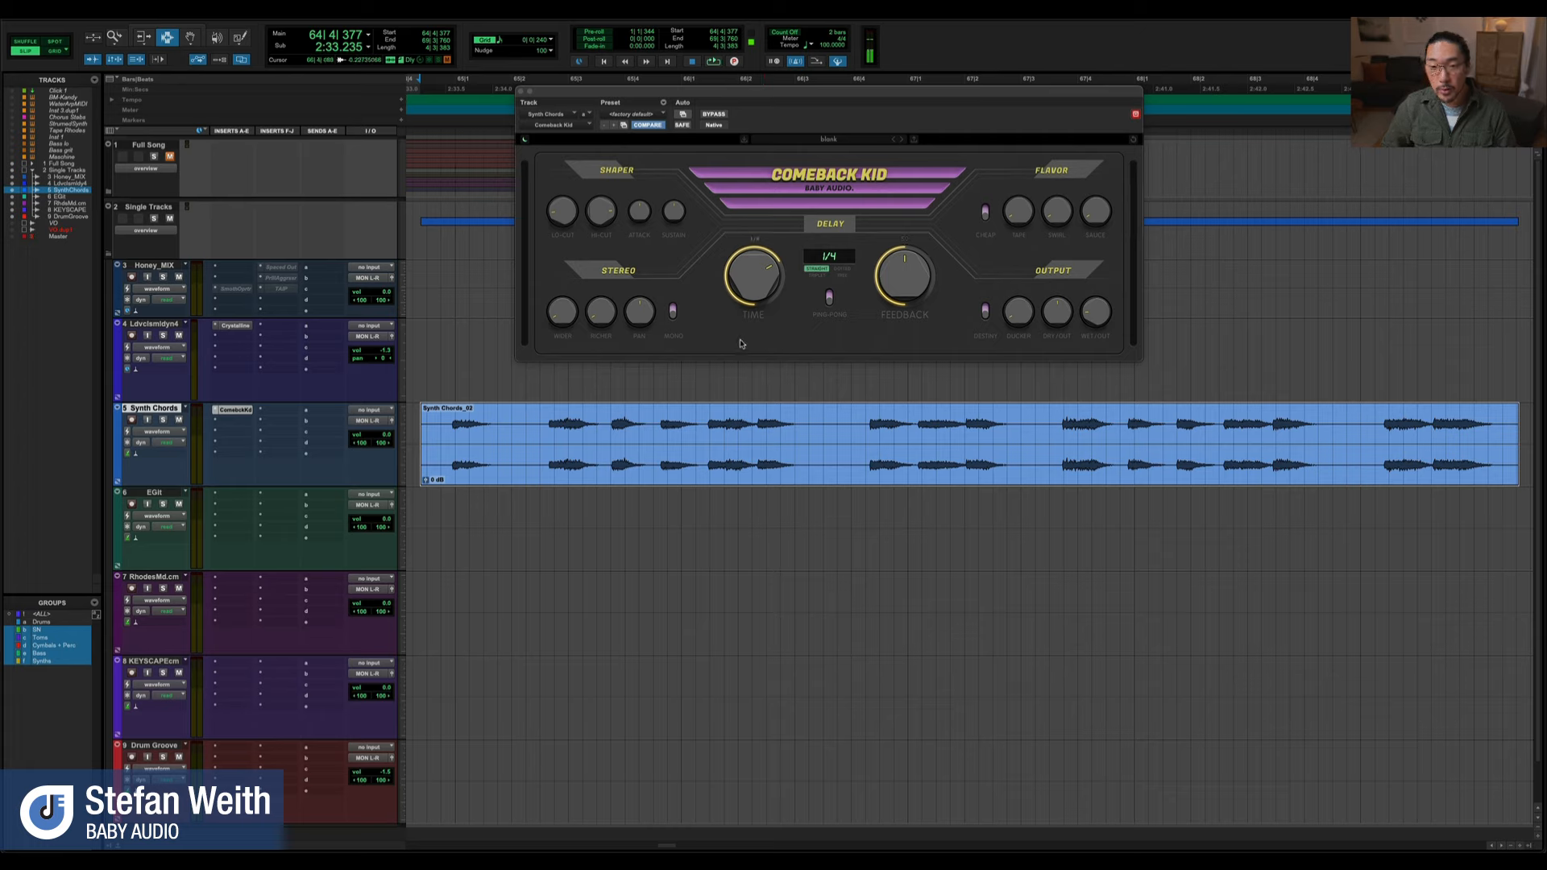
Bypass Comeback Kid and audition the dry synth chords
left_click(237, 411, "super")
key("space")
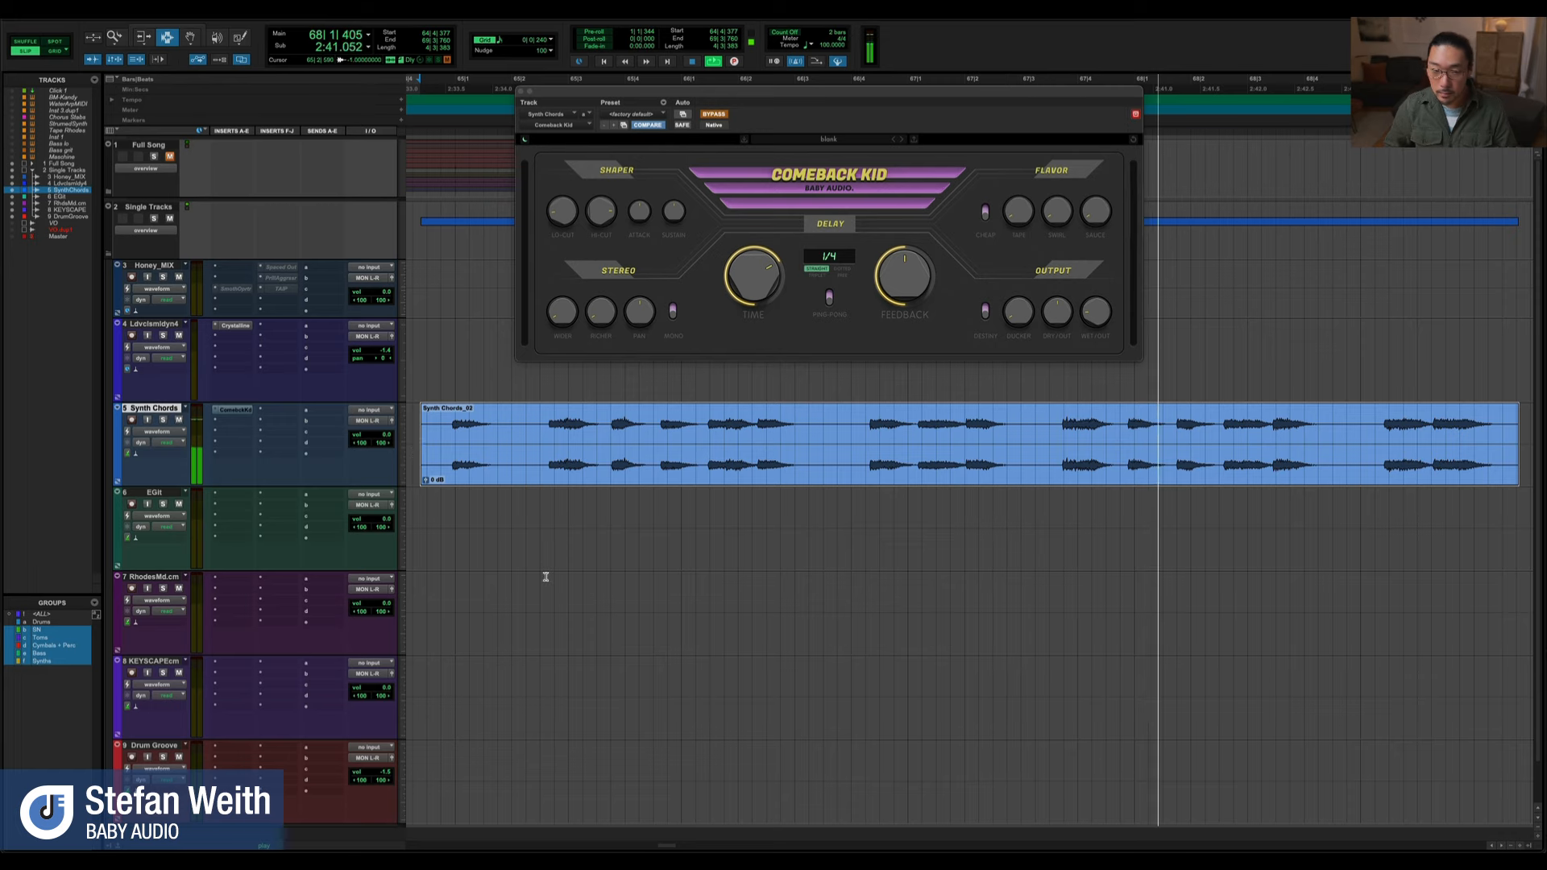
key("space")
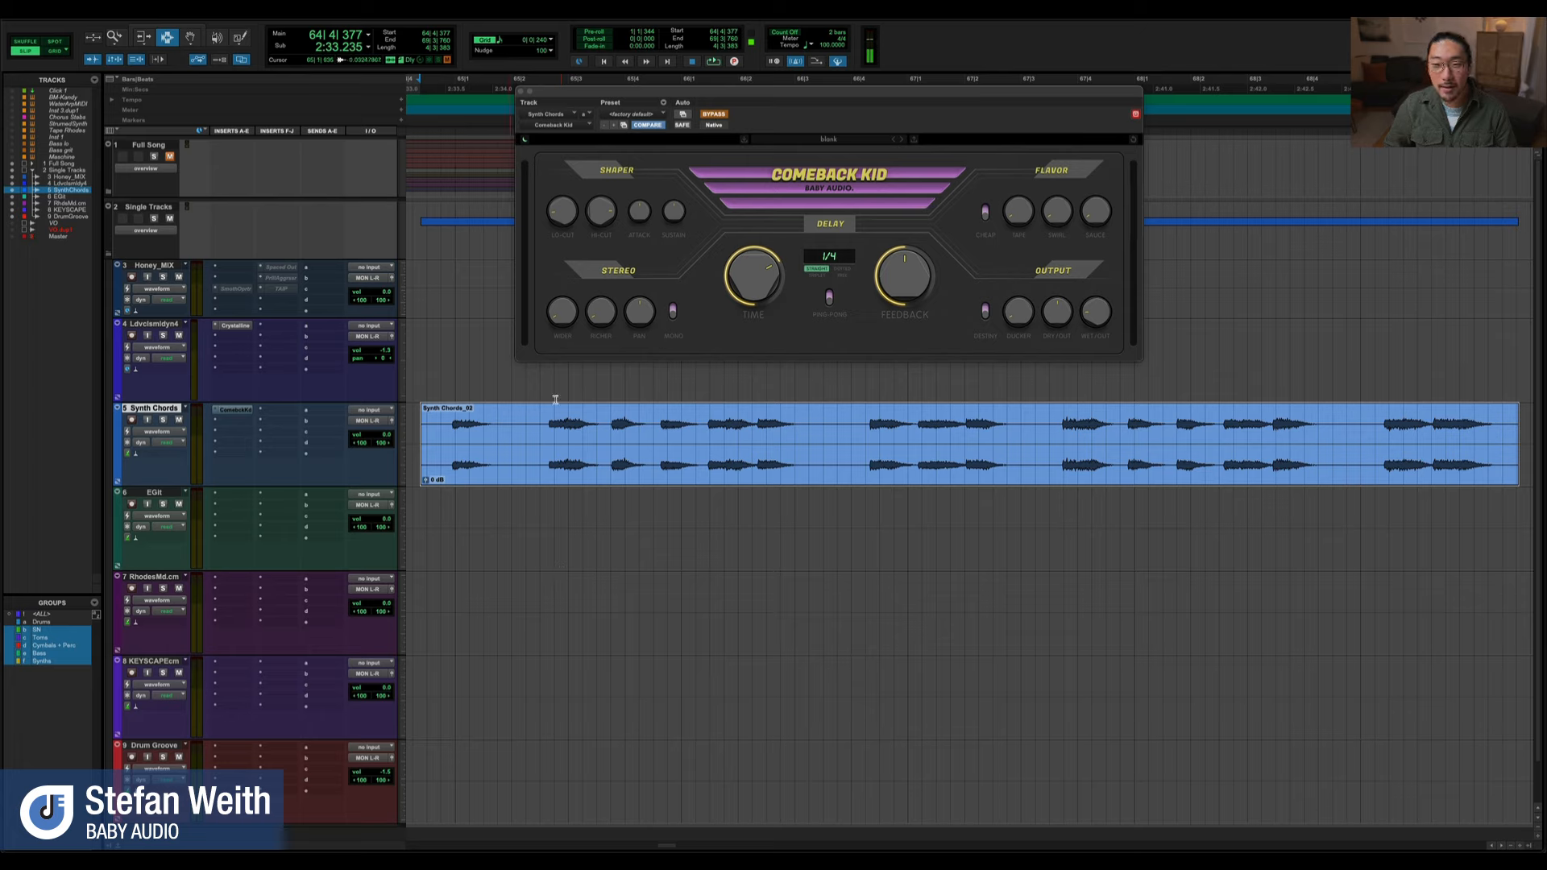
Reactivate Comeback Kid and play the synth chords while raising its wet output slightly
left_click(717, 115)
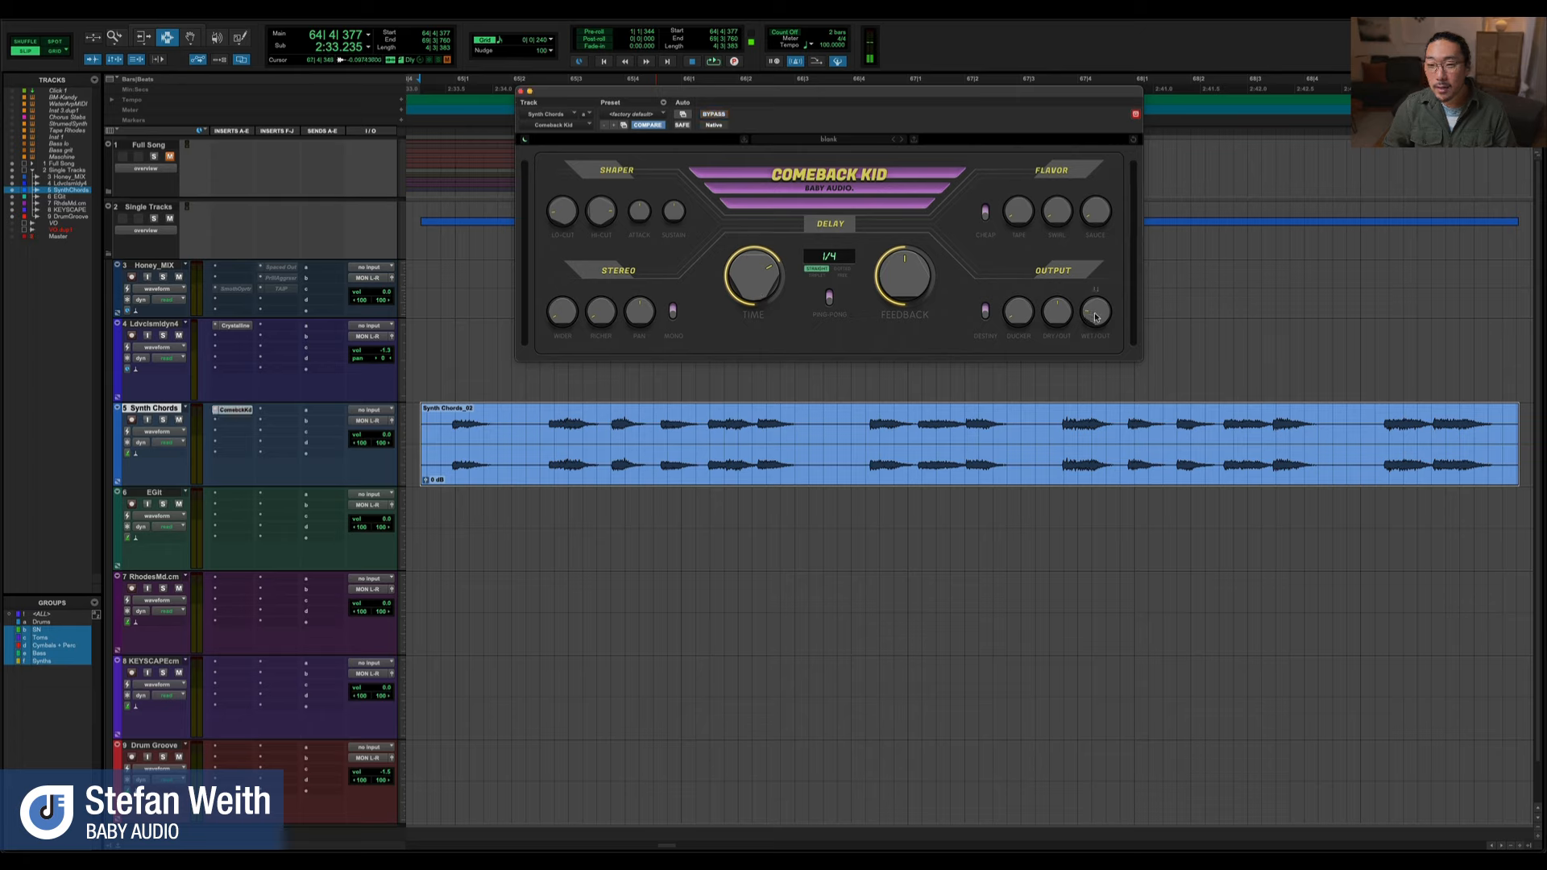
key("space")
left_click_drag(1101, 317, 1102, 308)
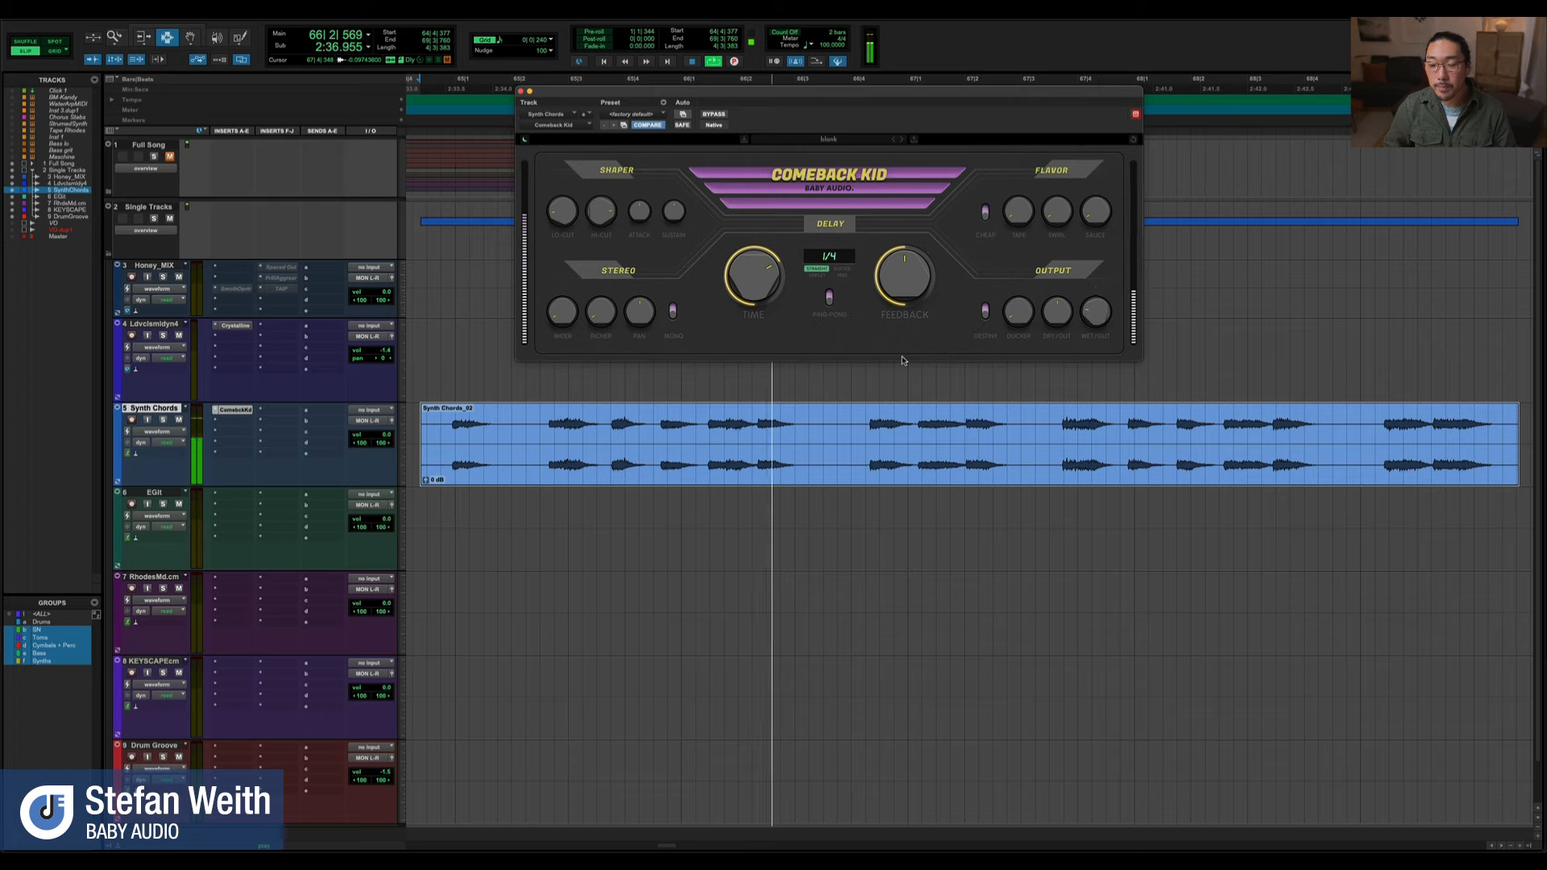
Stop playback and try the synced delay time at 1/64 and at 1/8
key("space")
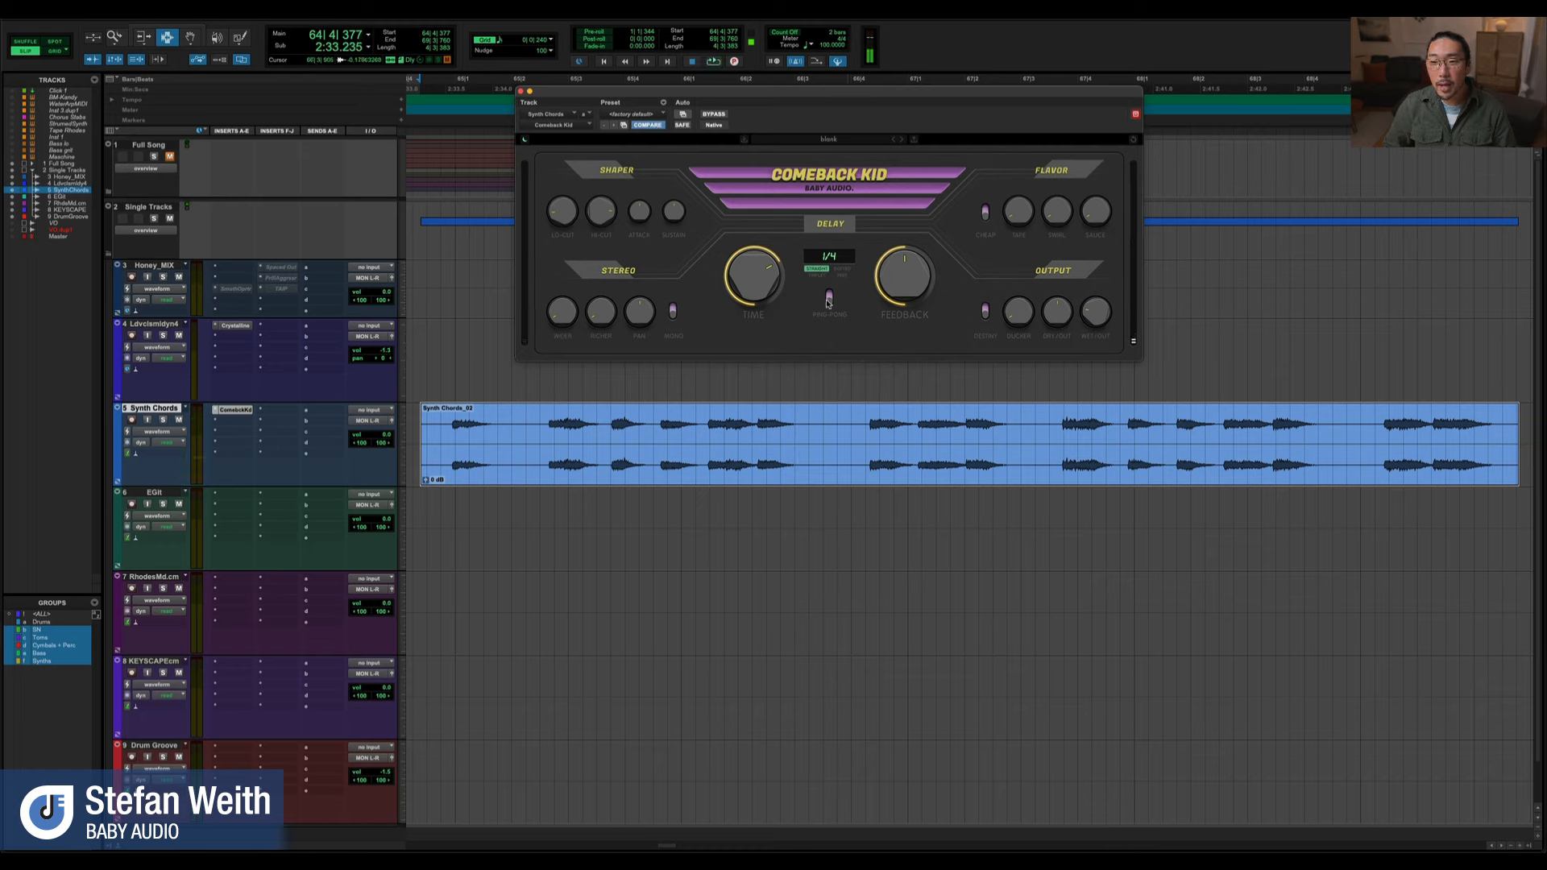
left_click_drag(748, 278, 729, 414)
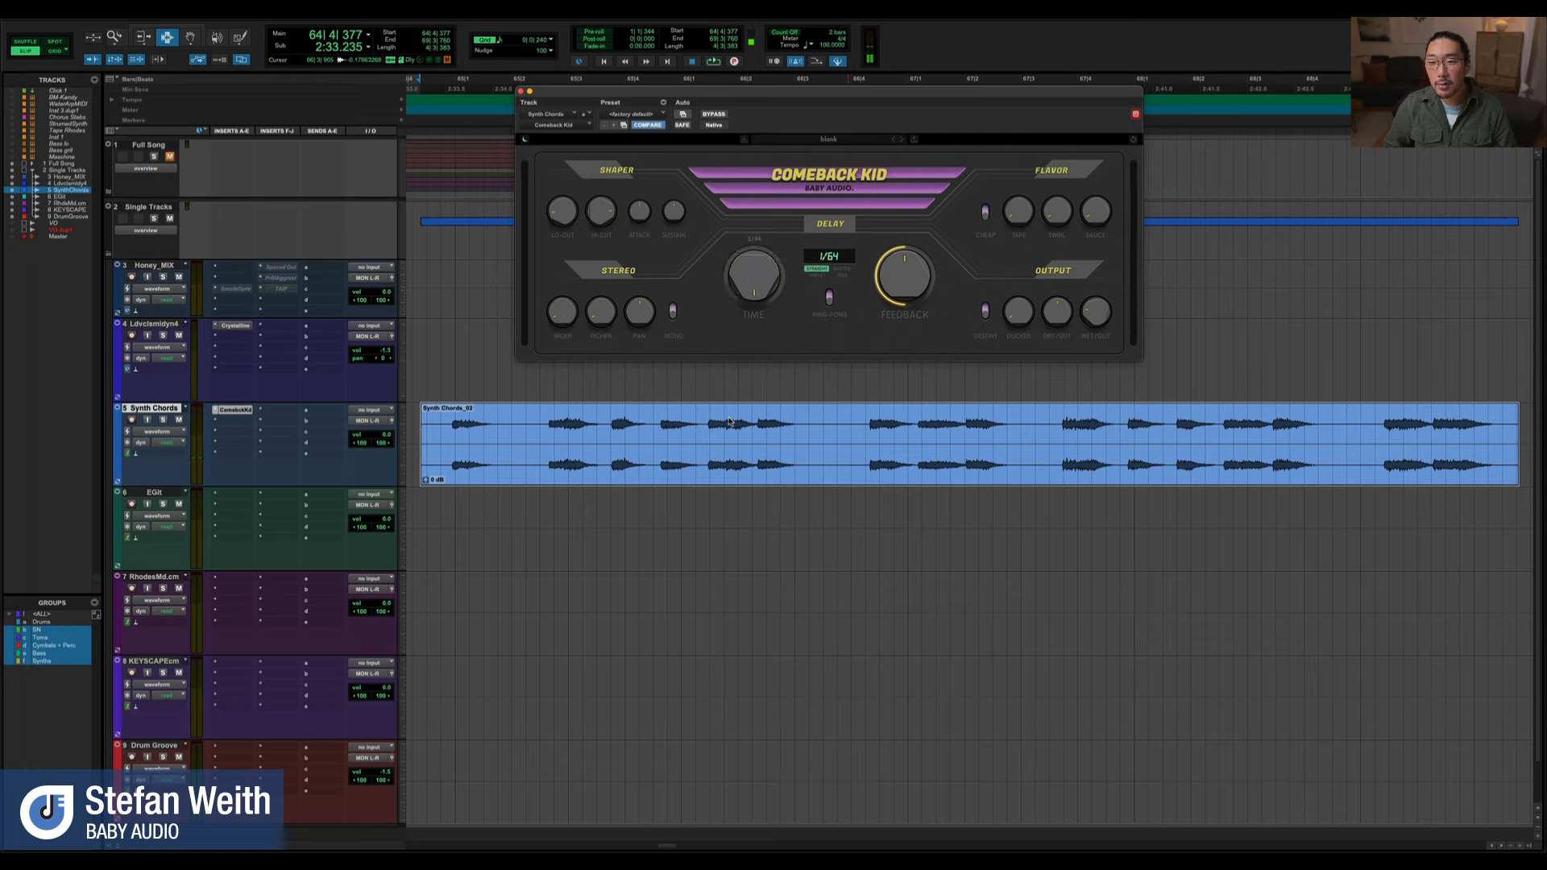
left_click_drag(734, 351, 744, 299)
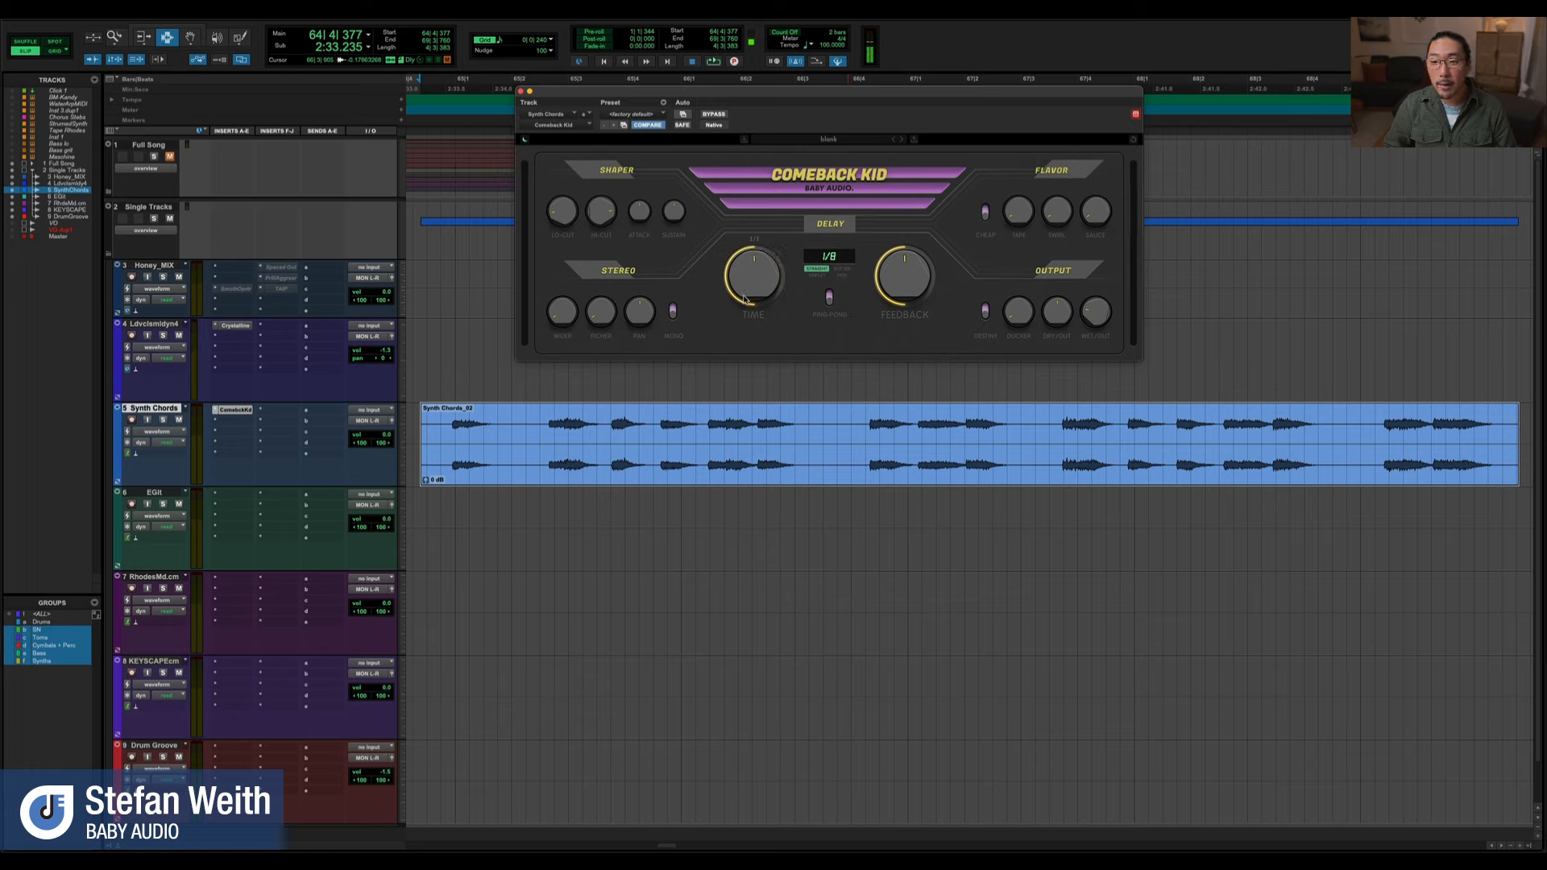
Switch the delay time from tempo sync to milliseconds, adjust it to 295 ms, and audition the synth chords
left_click(845, 273)
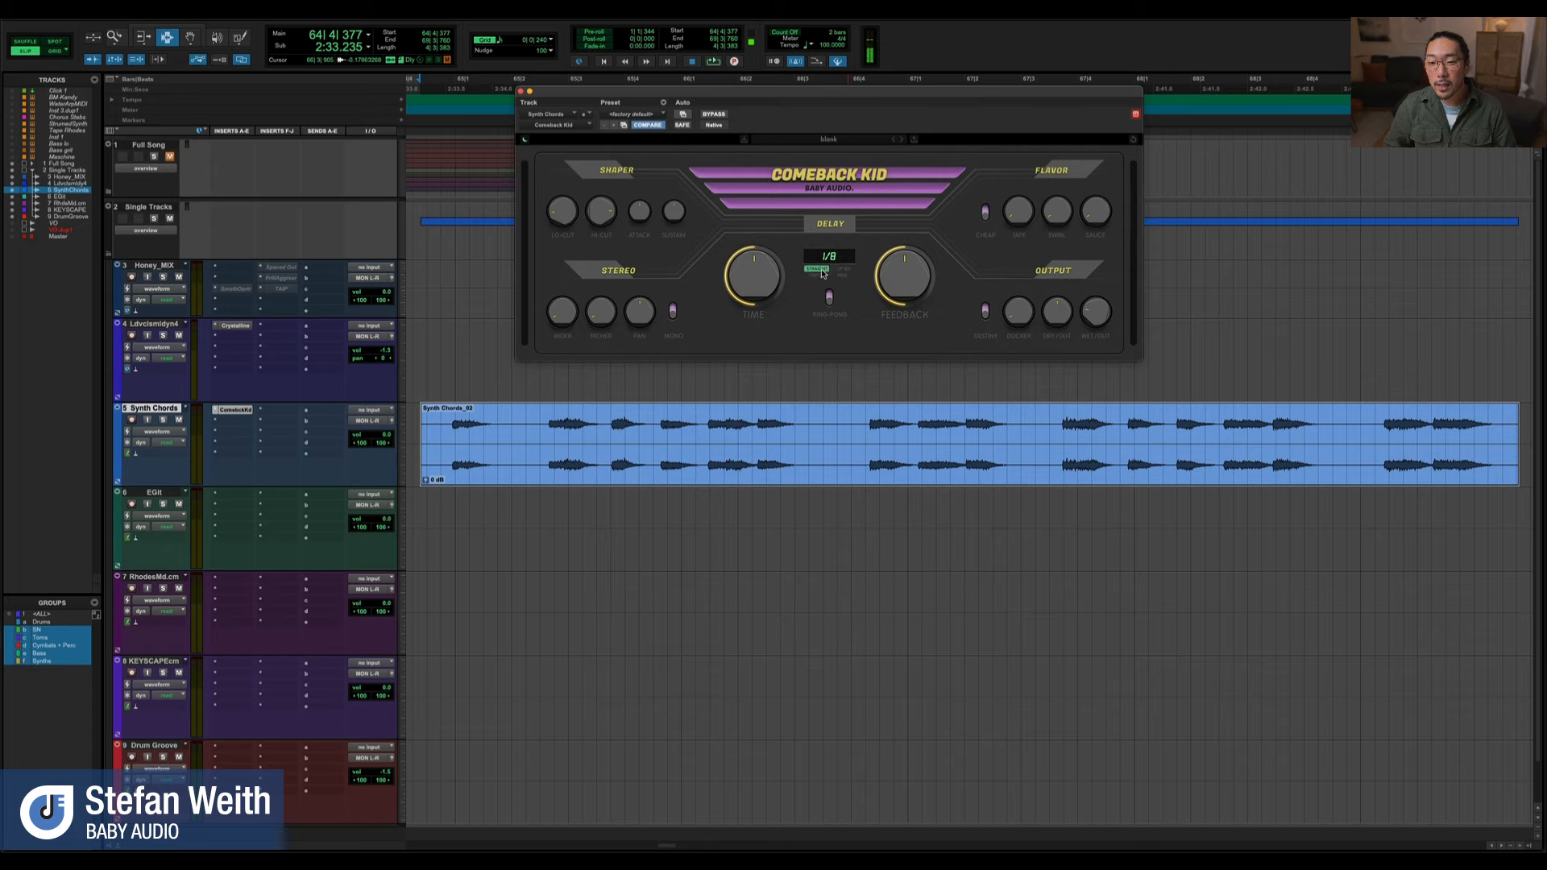
left_click(841, 284)
mouse_move(743, 287)
left_mouse_down()
mouse_move(740, 311)
mouse_move(749, 254)
mouse_move(761, 293)
left_mouse_up()
key("space")
key("space")
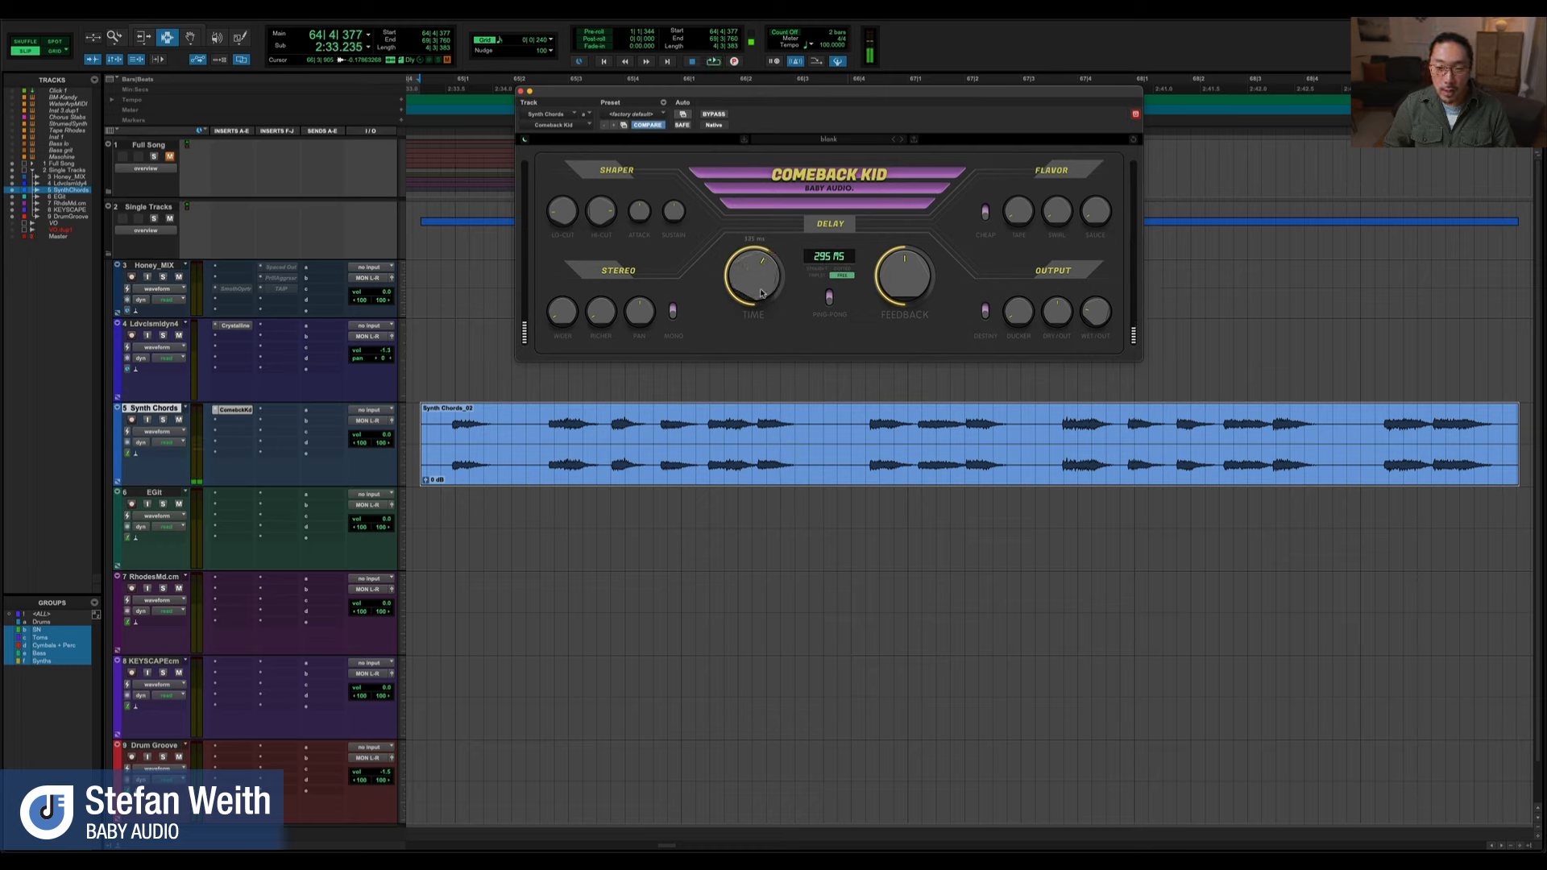
Set the delay time to 250 ms and audition the synth chords
double_click(834, 258)
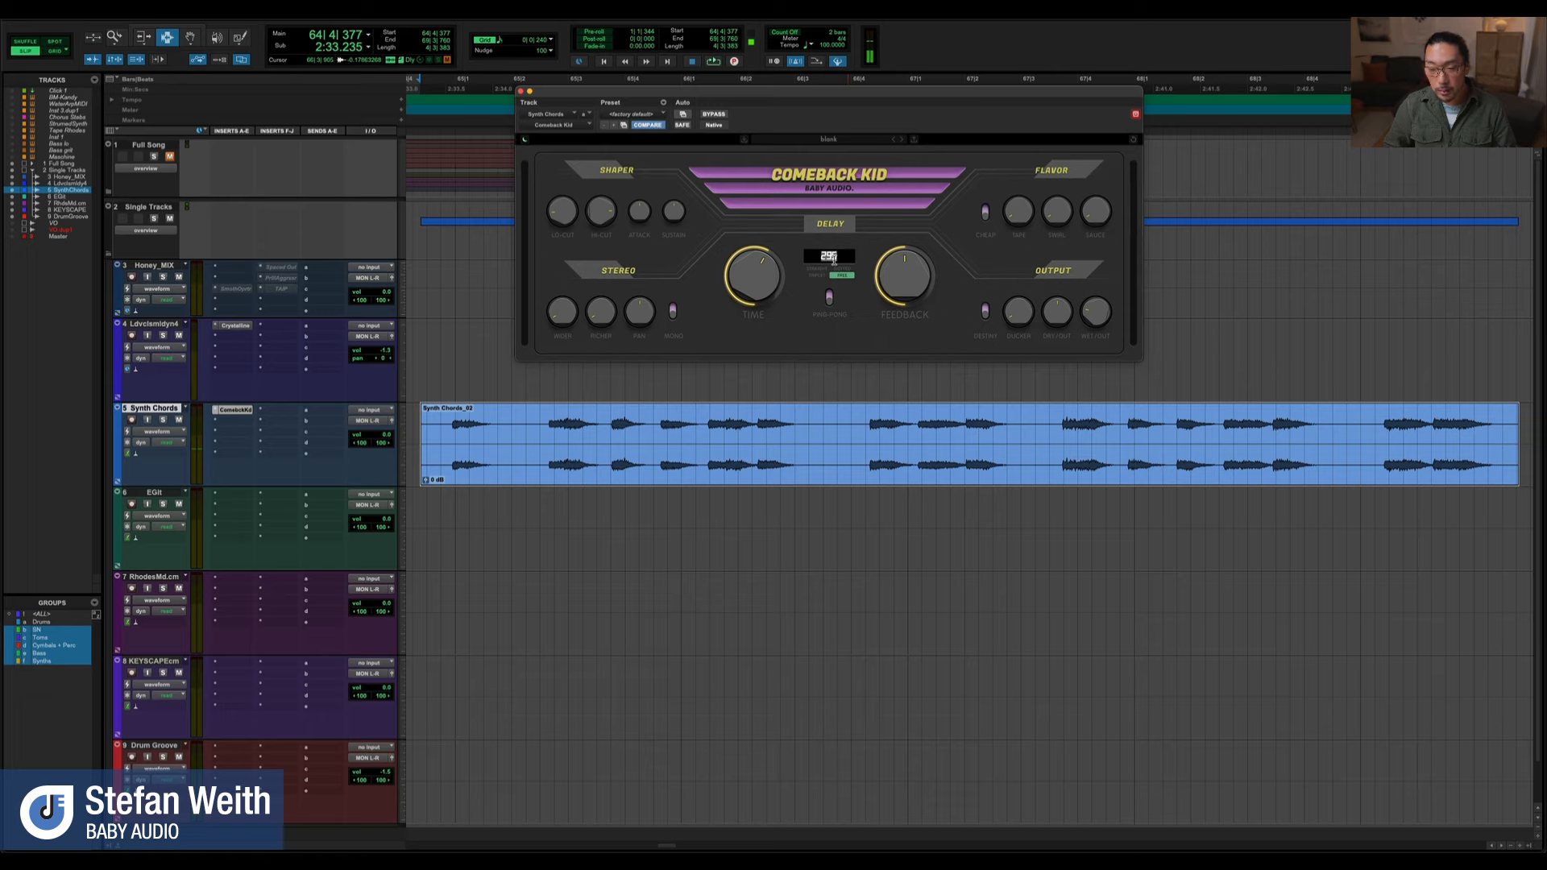
type("2")
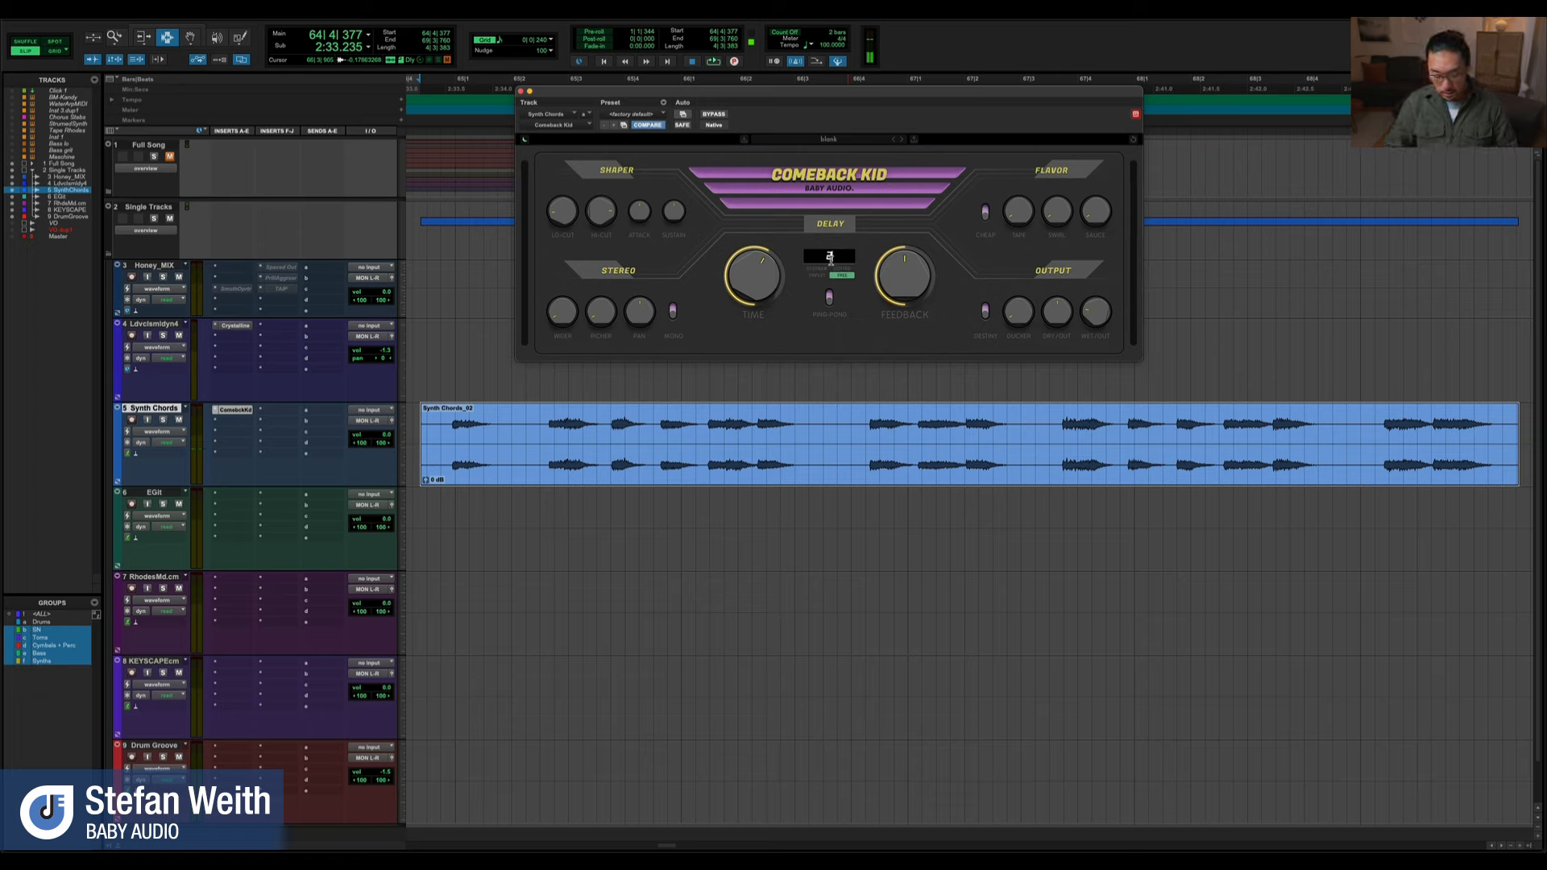
type("00")
key("Return")
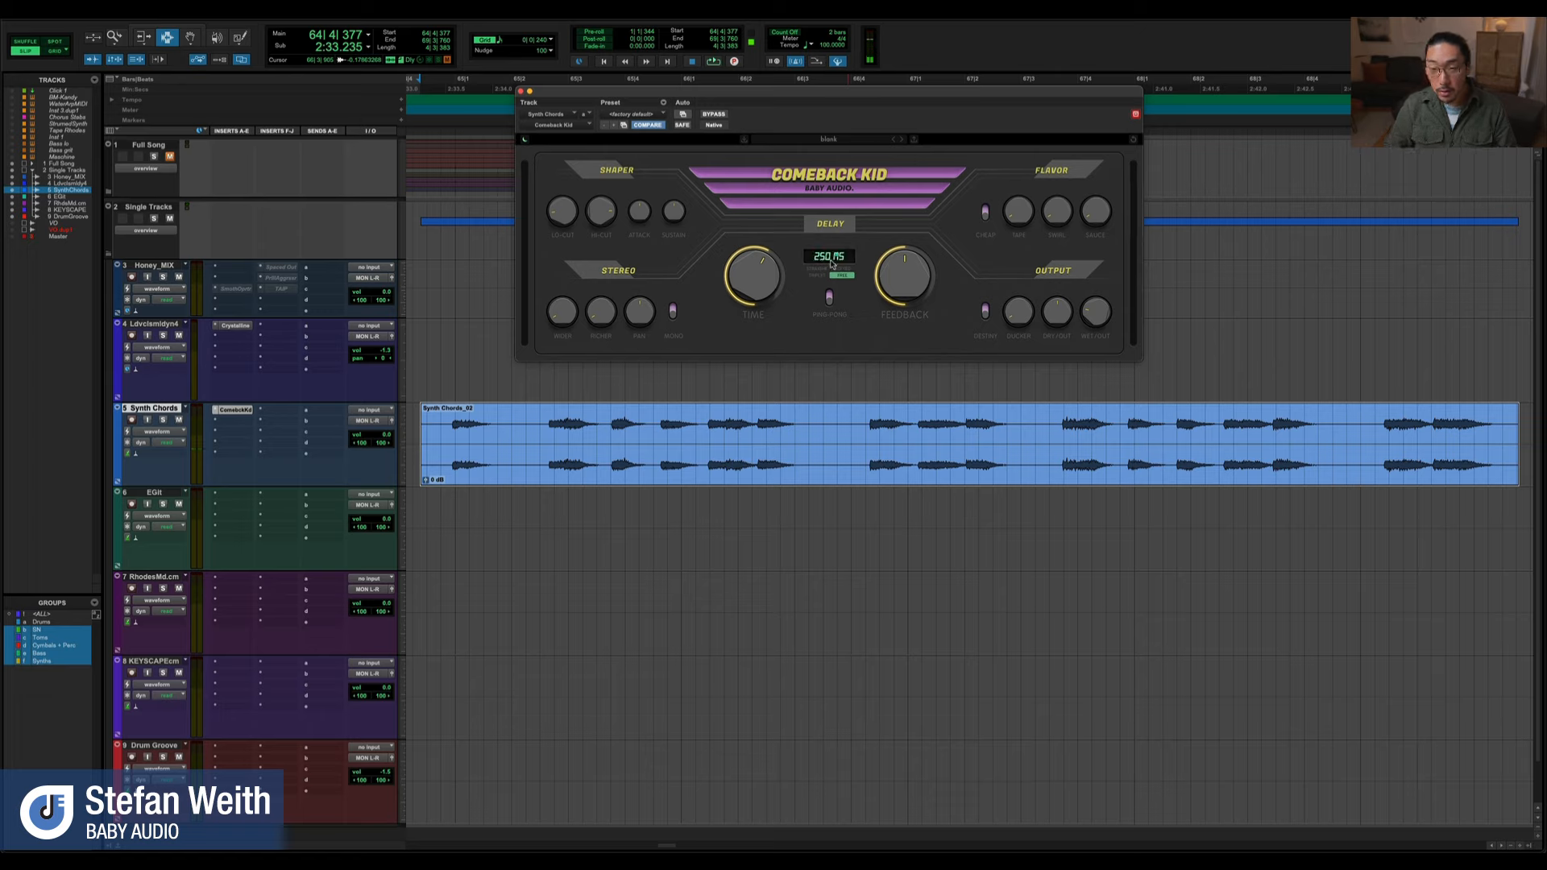
key("space")
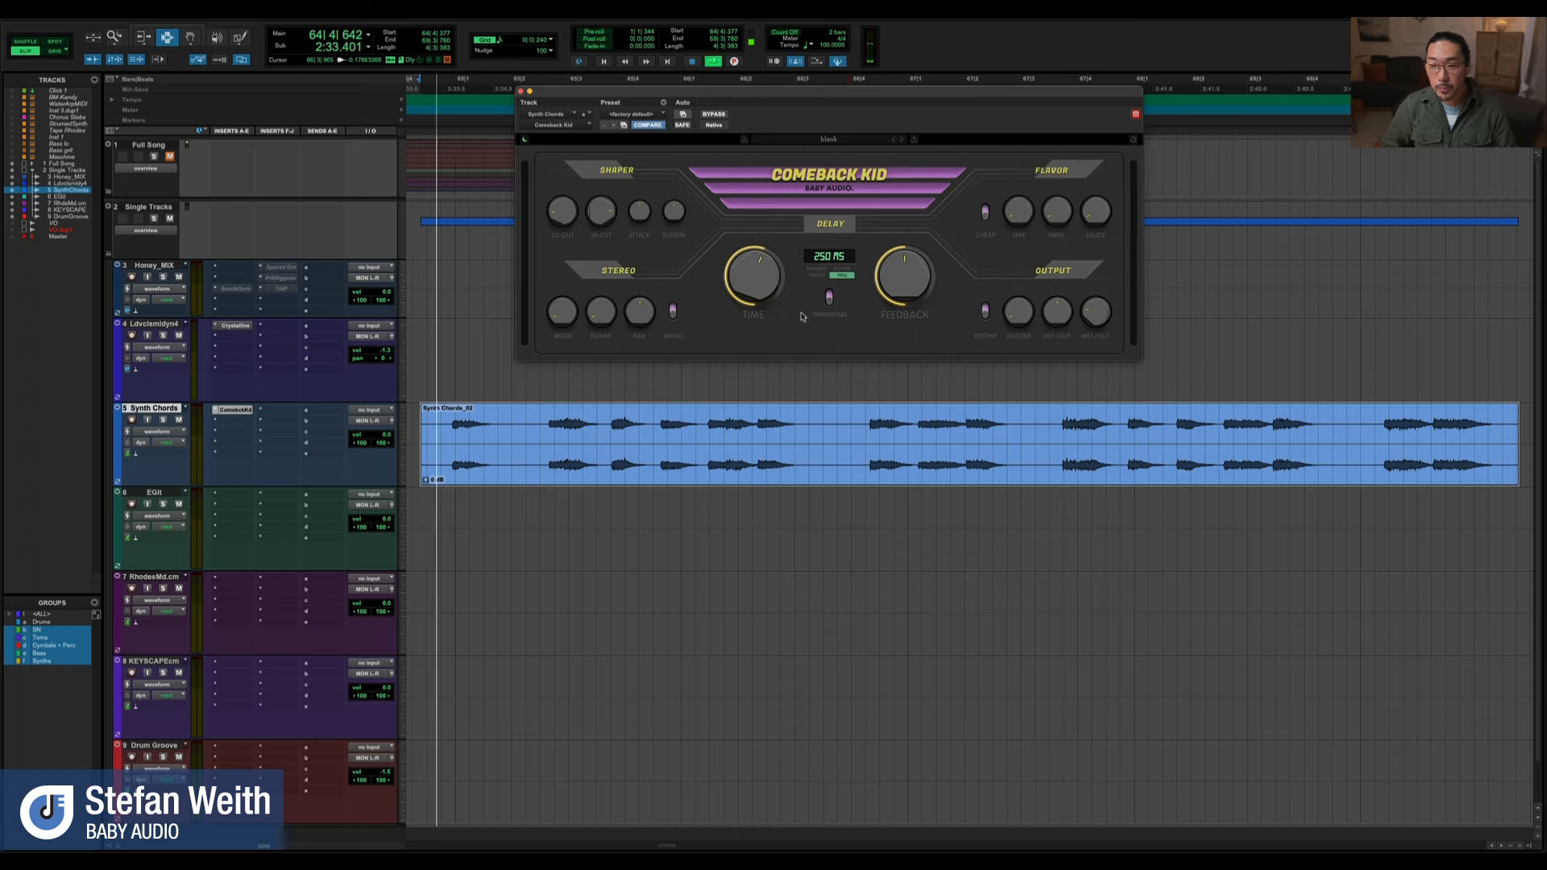
key("space")
Set the delay time to 150 ms and audition the synth chords
left_click(822, 257)
type("150")
key("Return")
key("space")
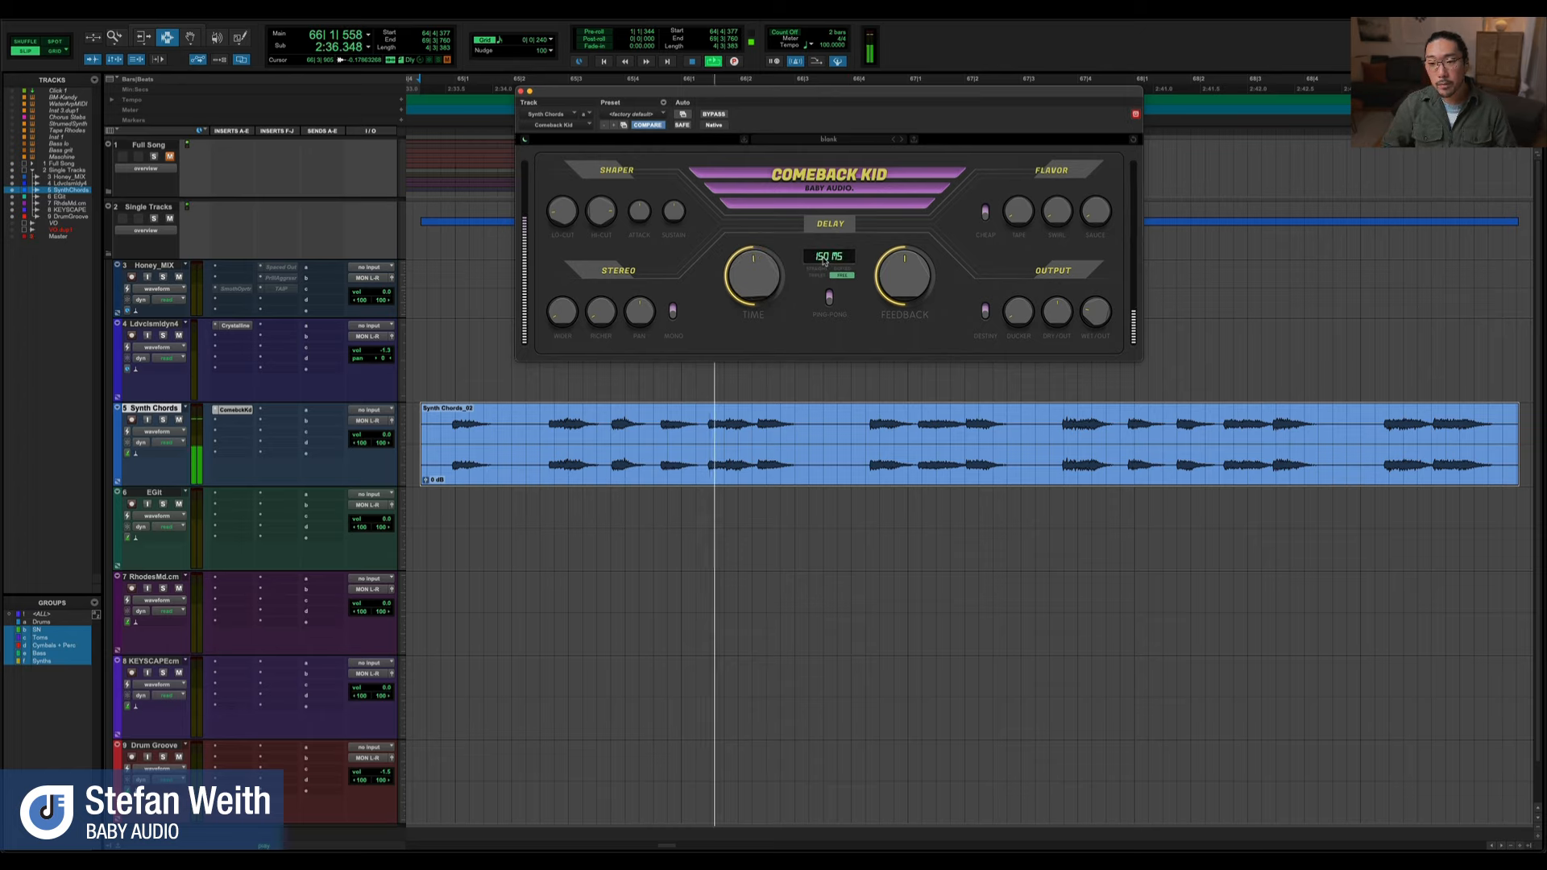
key("space")
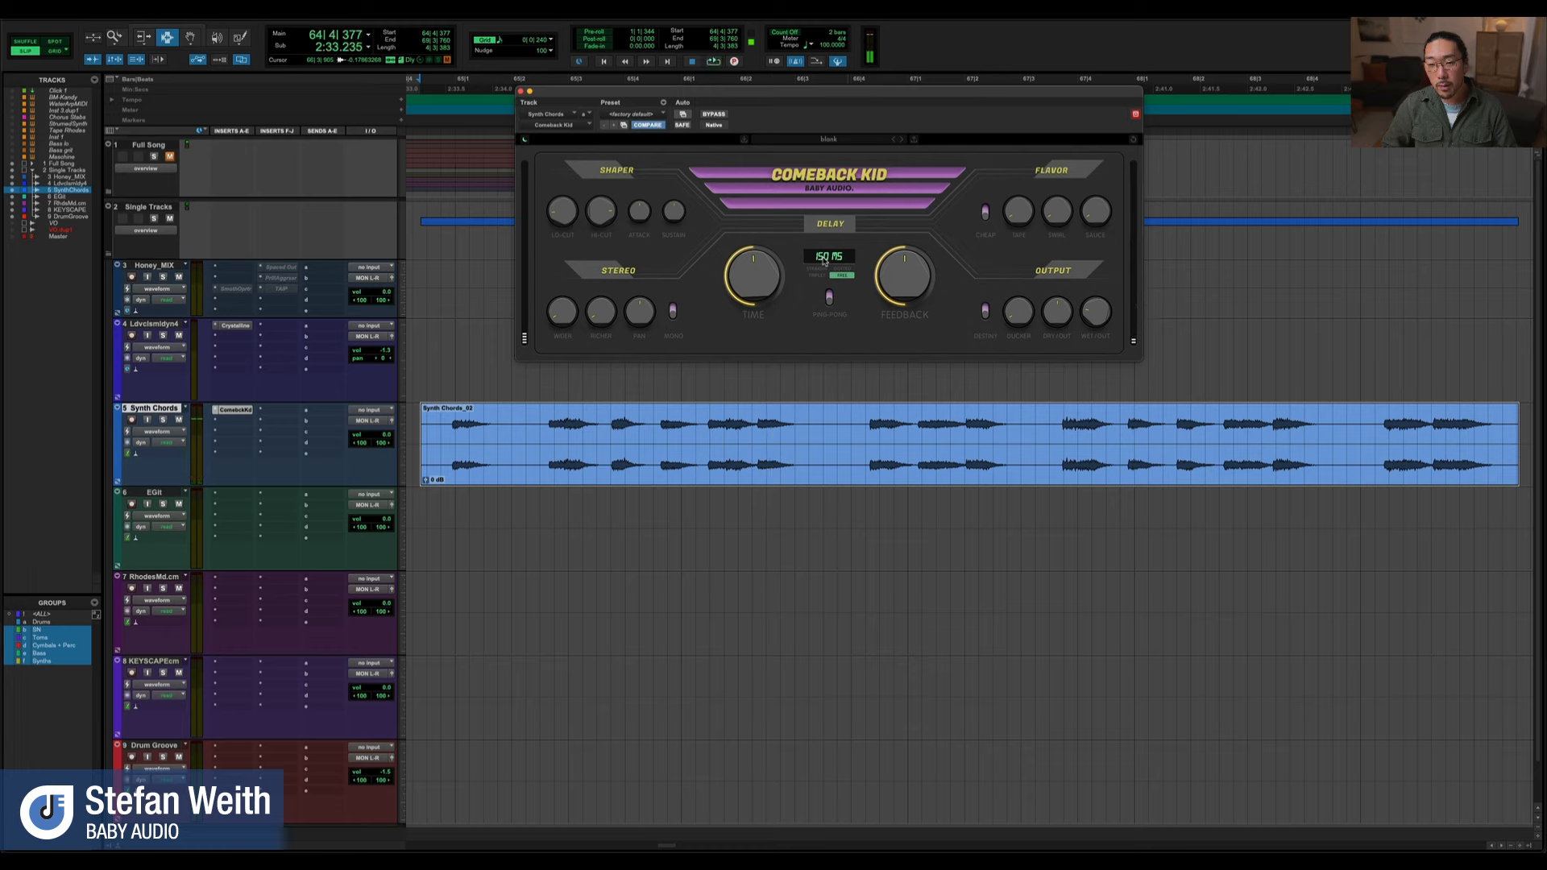
Set the delay time to 350 ms and audition the synth chords
double_click(822, 257)
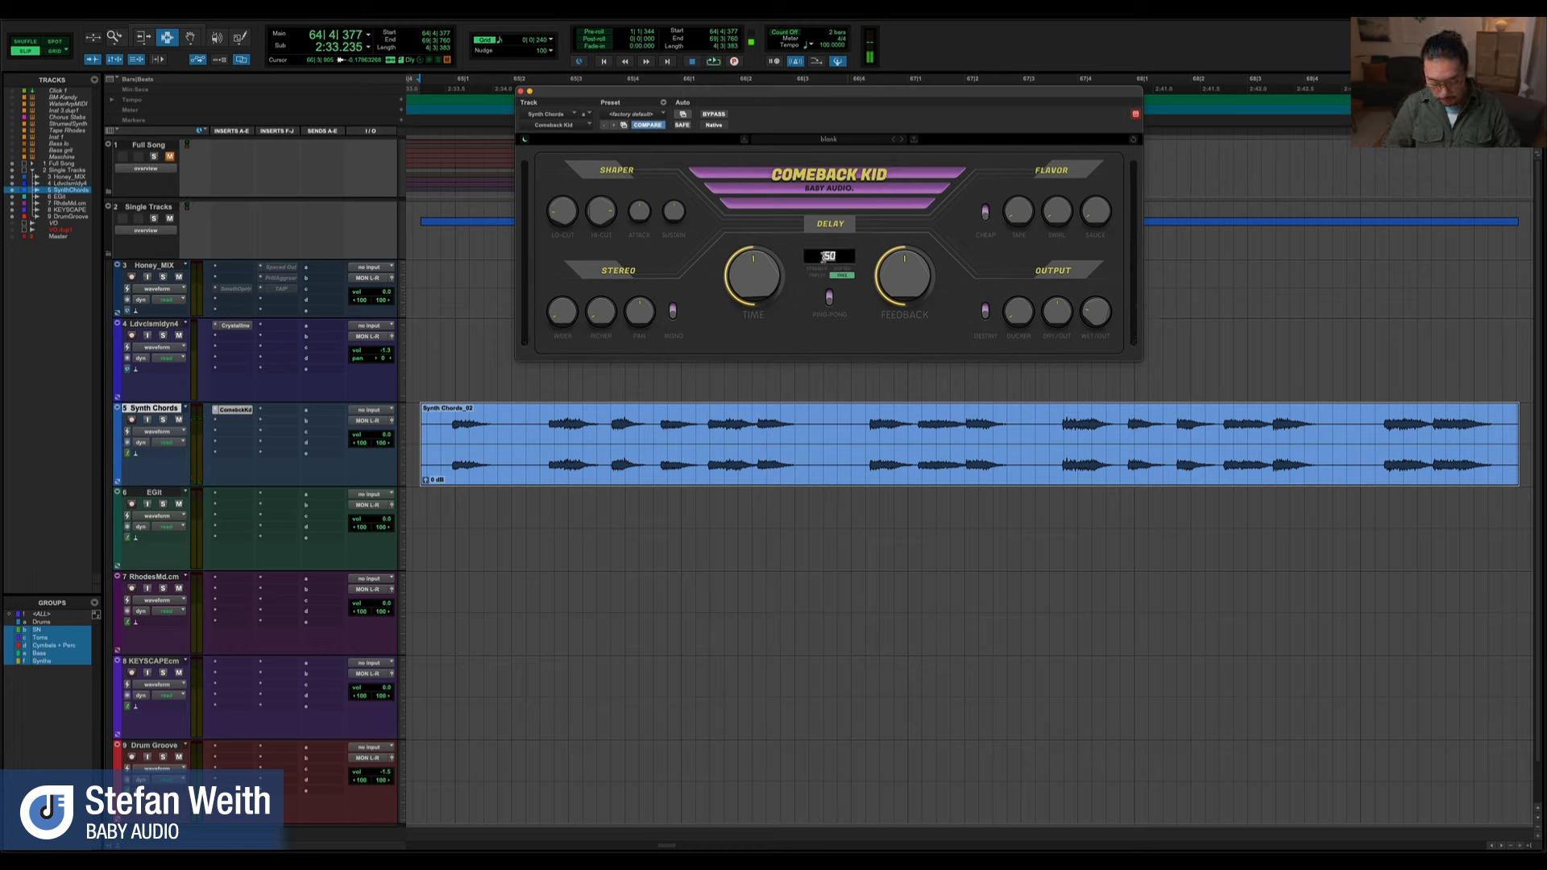
key("Return")
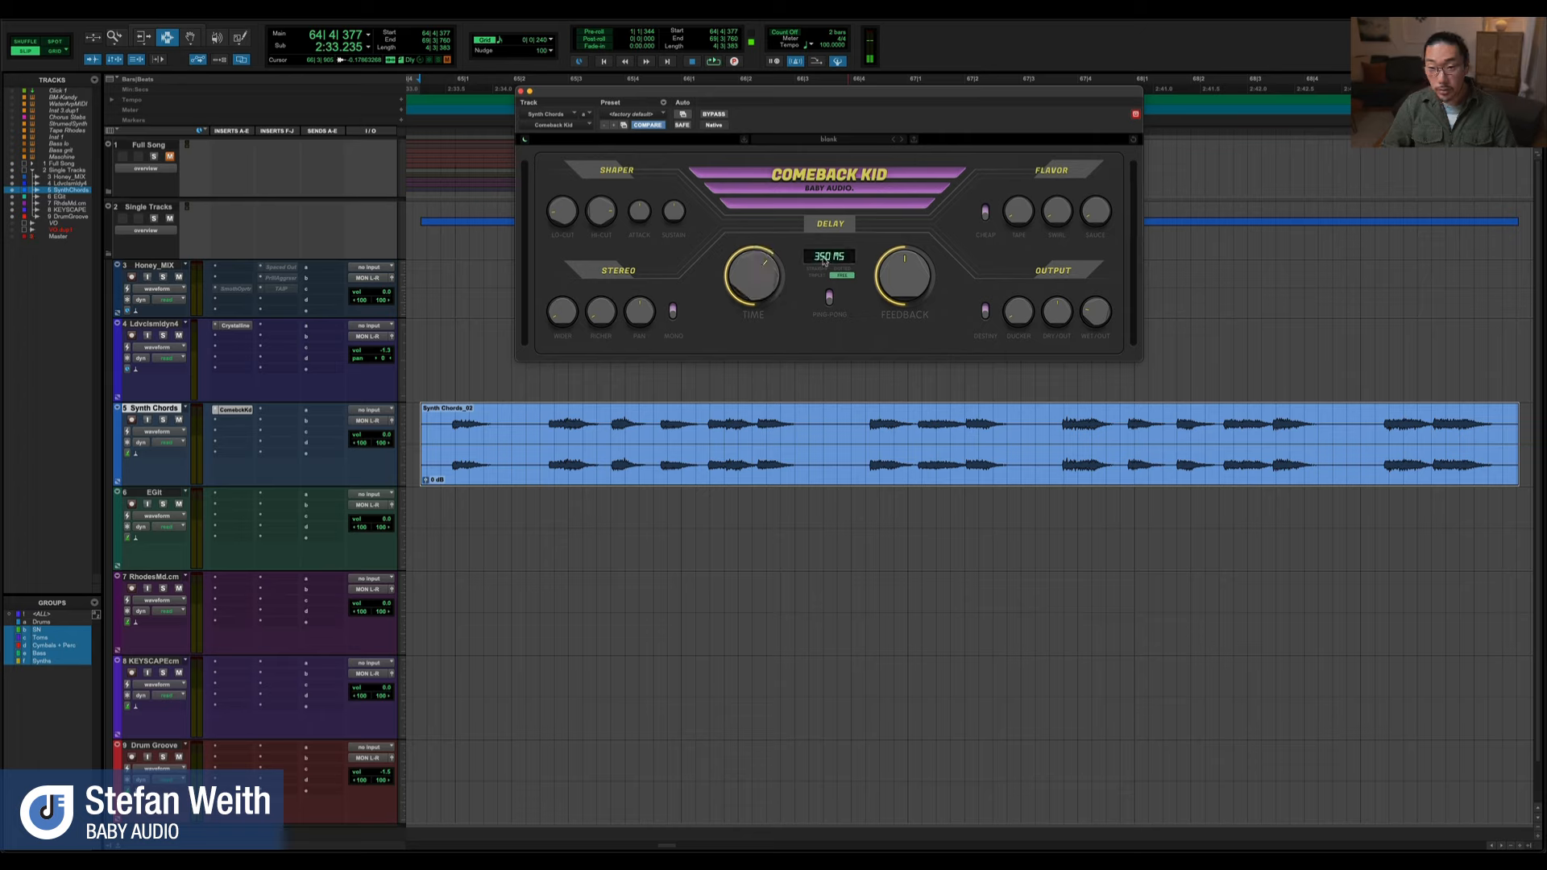
key("space")
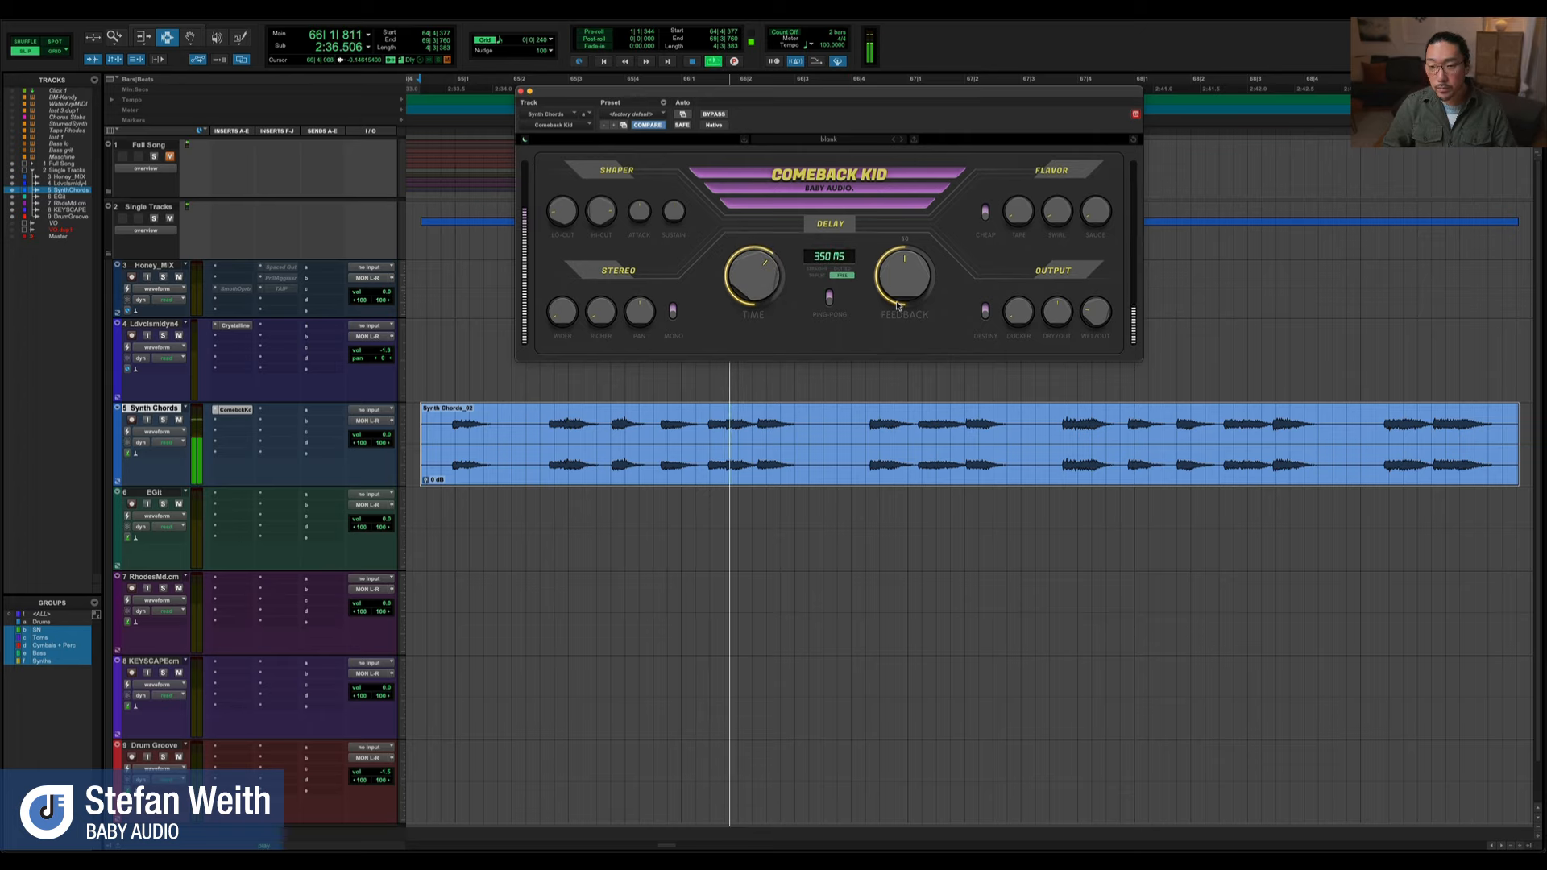
key("space")
Lower the delay feedback and audition the chords, including a pass with ping-pong switched on
left_click_drag(904, 279, 897, 313)
key("space")
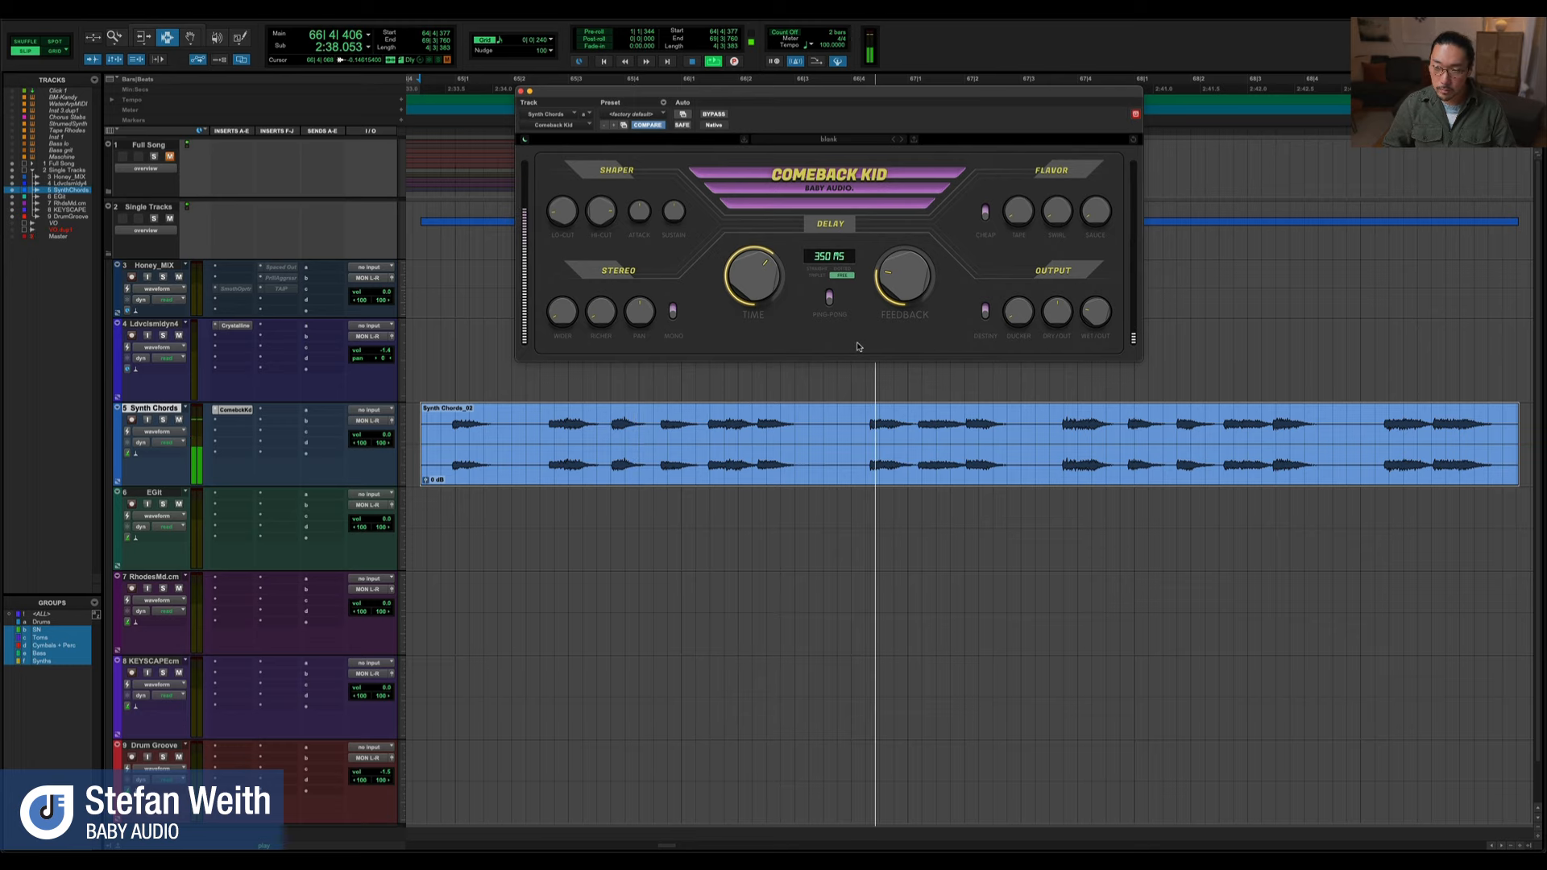
key("space")
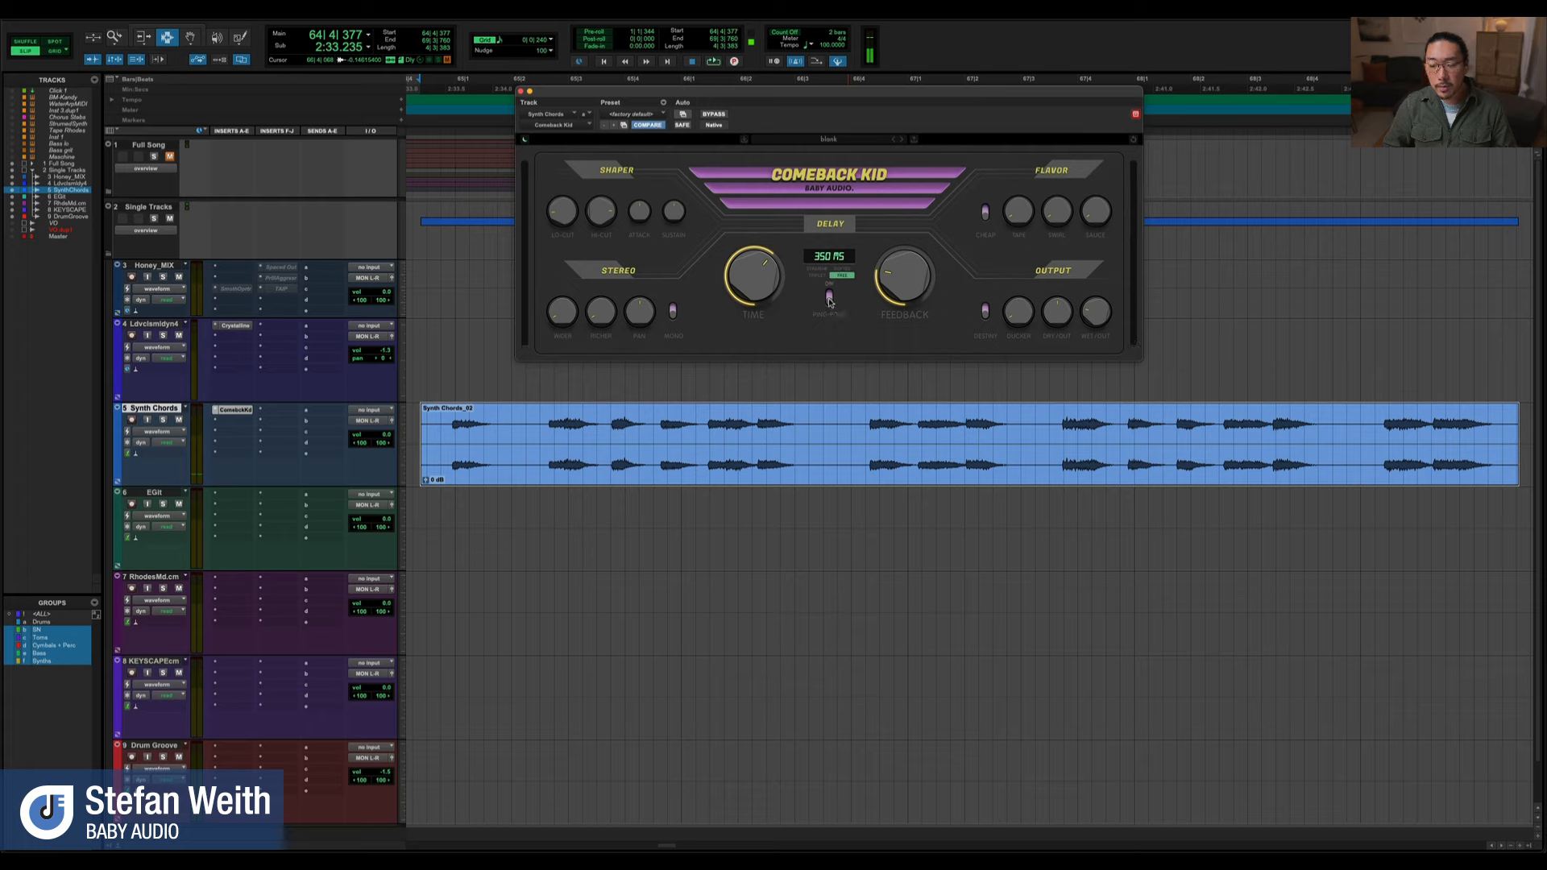
key("space")
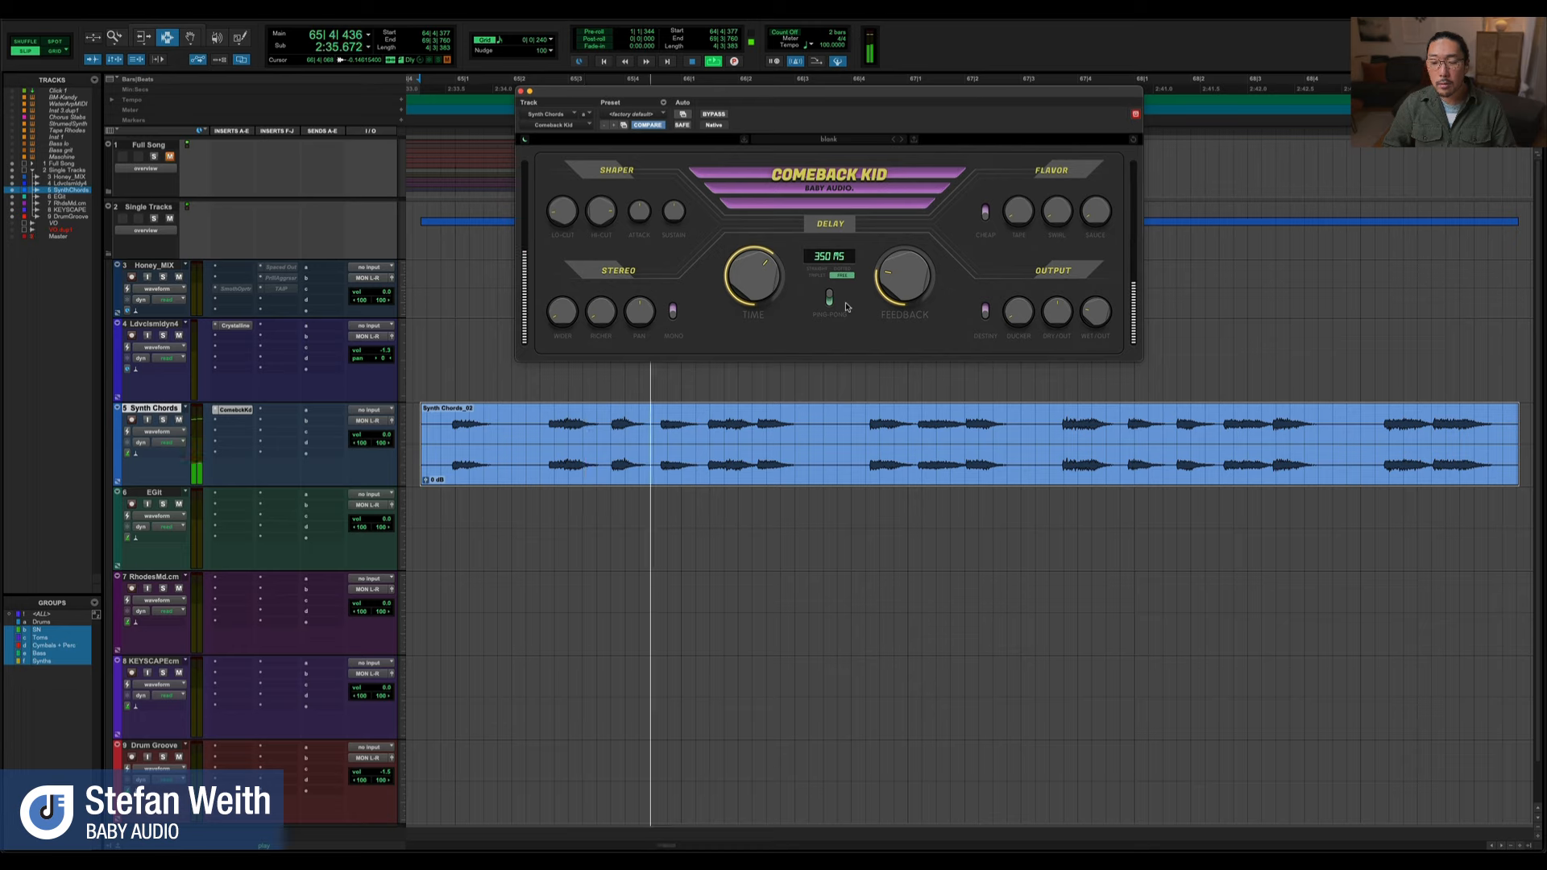
key("space")
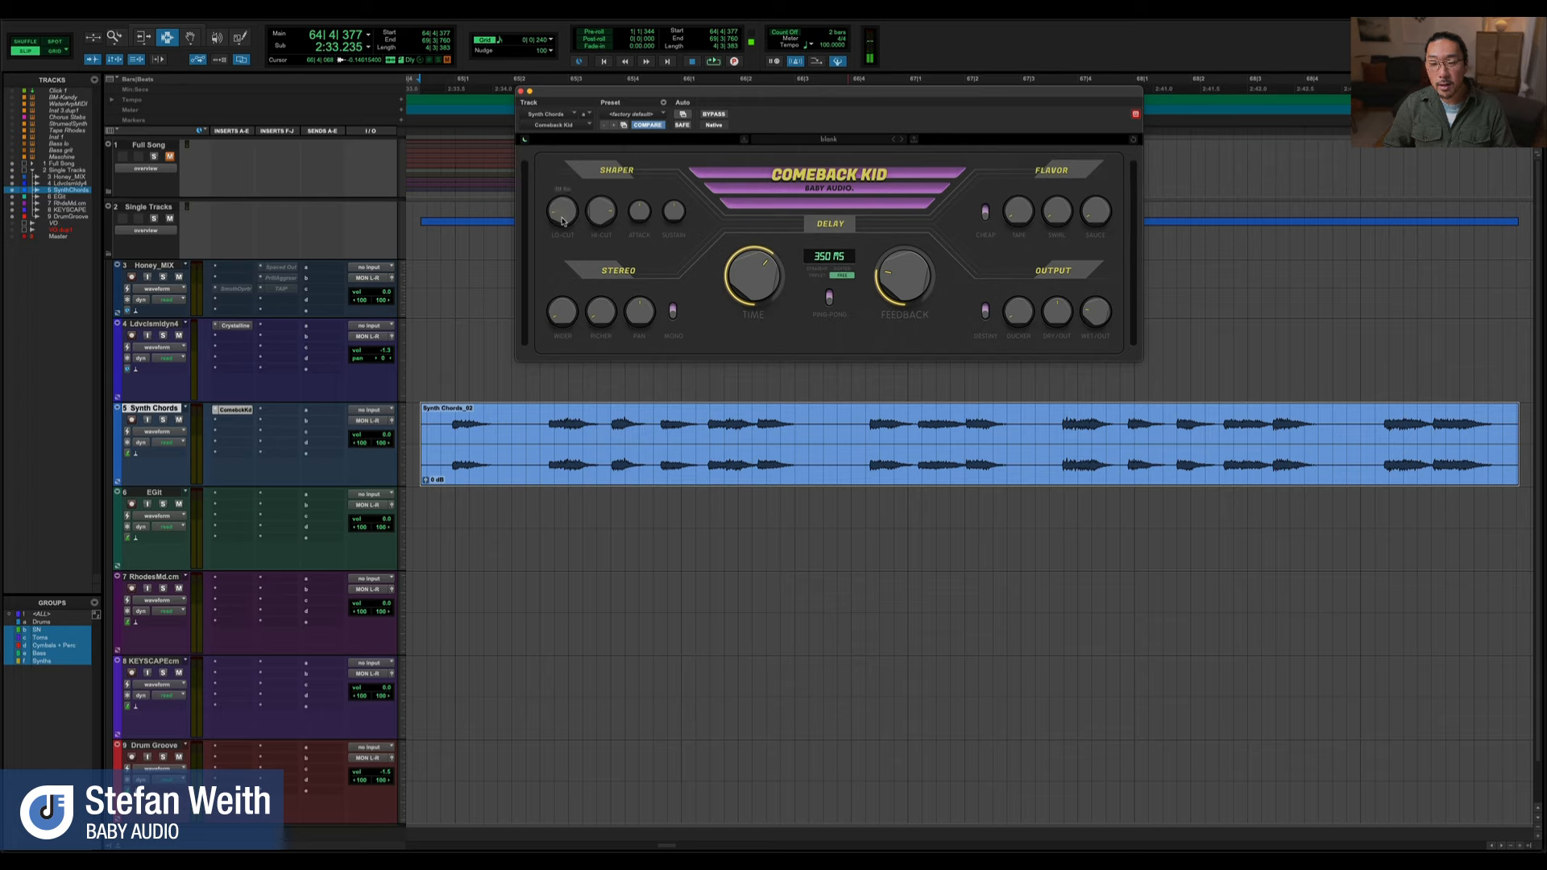
Play the synth chords while adjusting the Hi Cut and Lo Cut filters in the Shaper section
key("space")
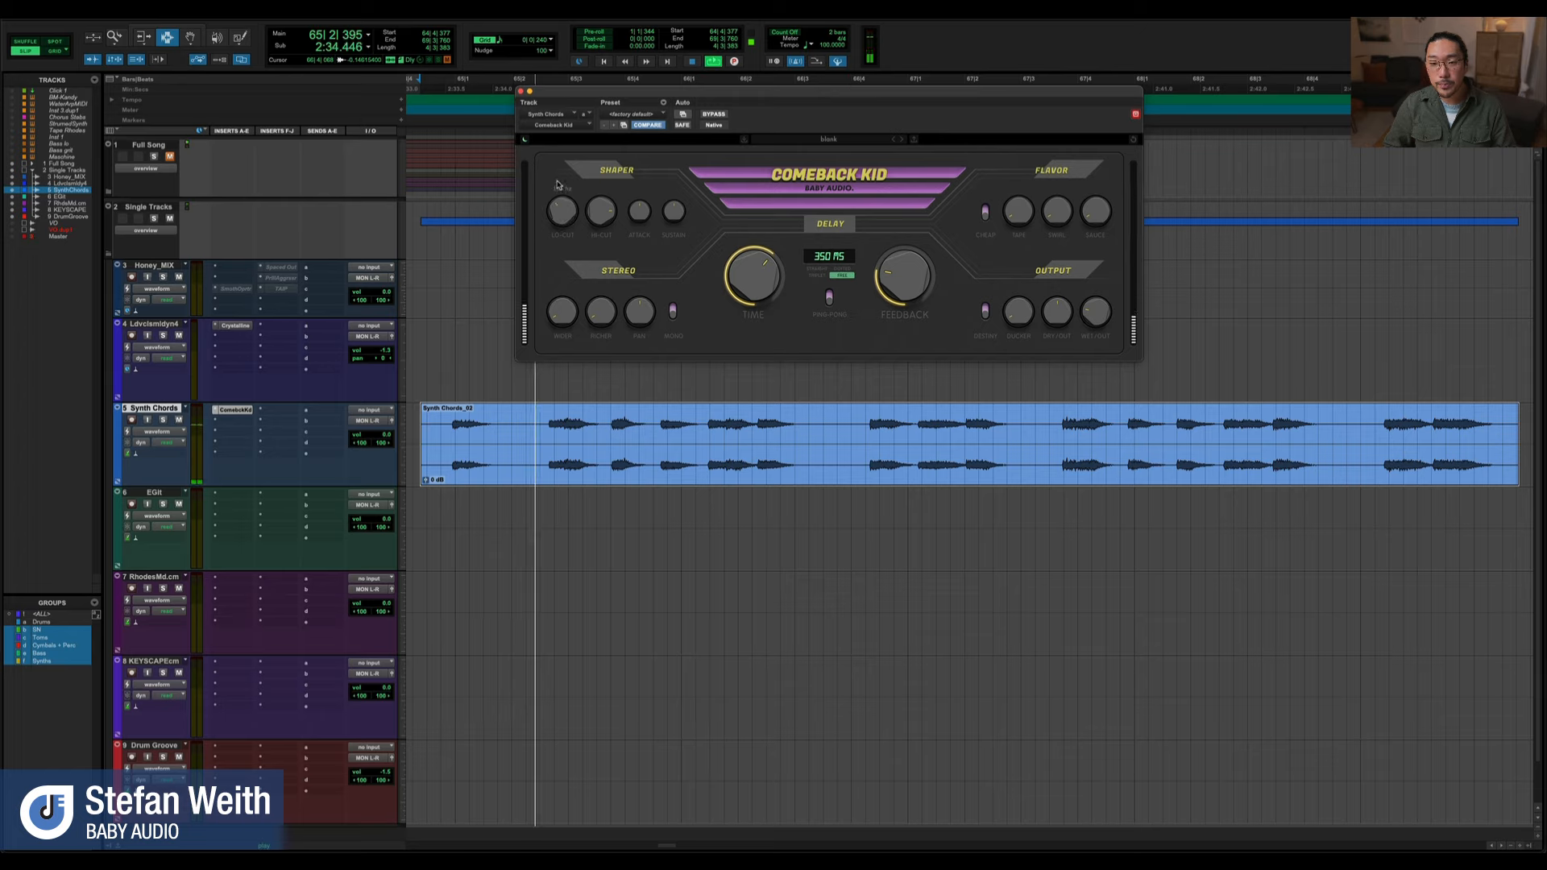
left_click_drag(598, 210, 597, 248)
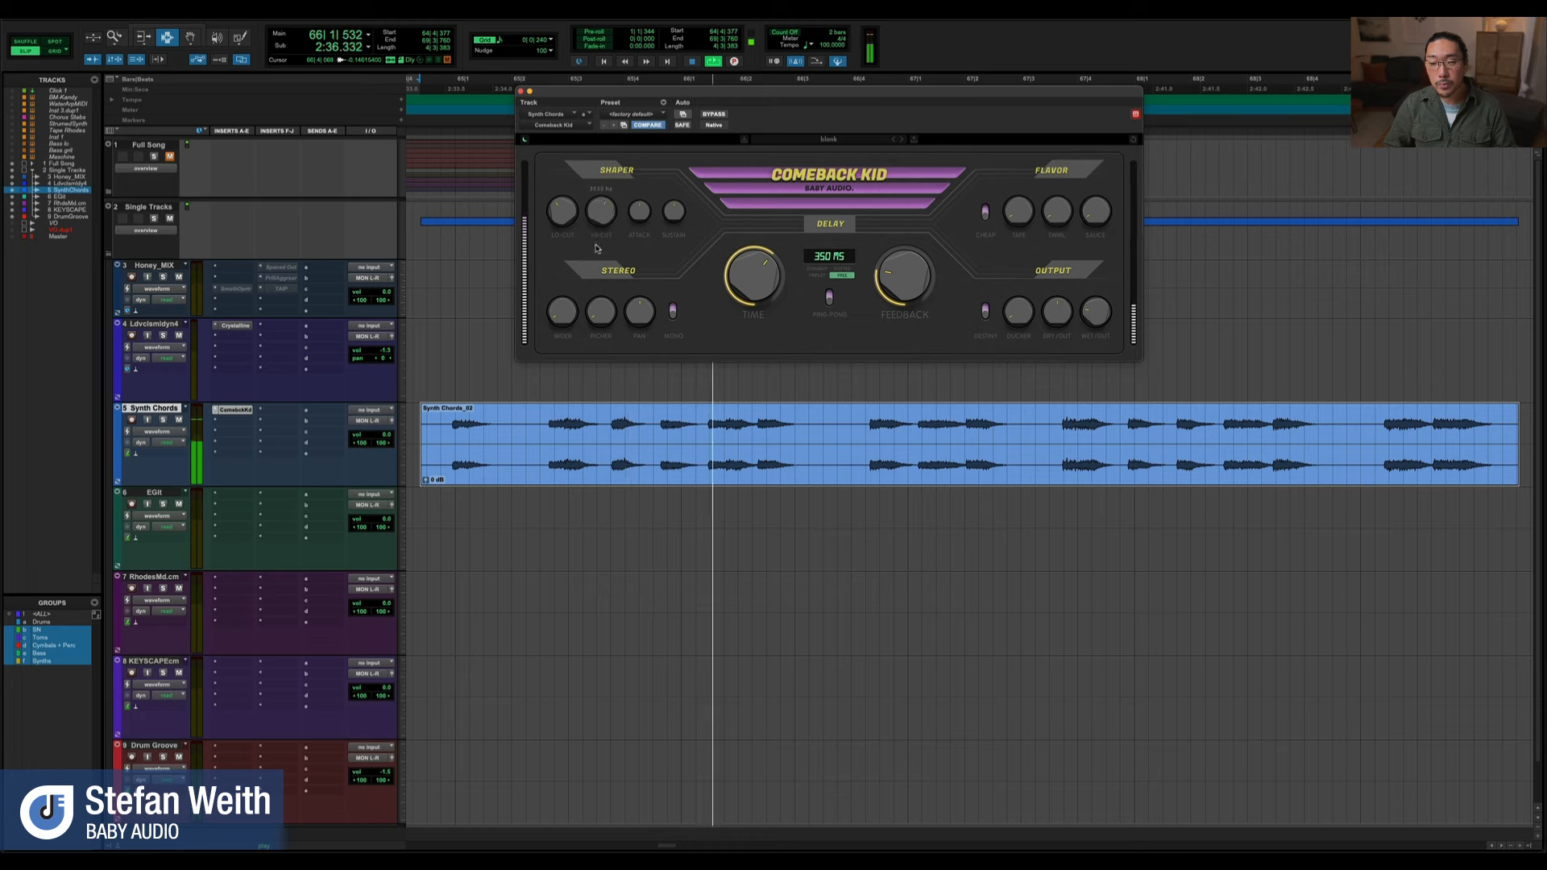
left_click_drag(569, 213, 569, 231)
key("space")
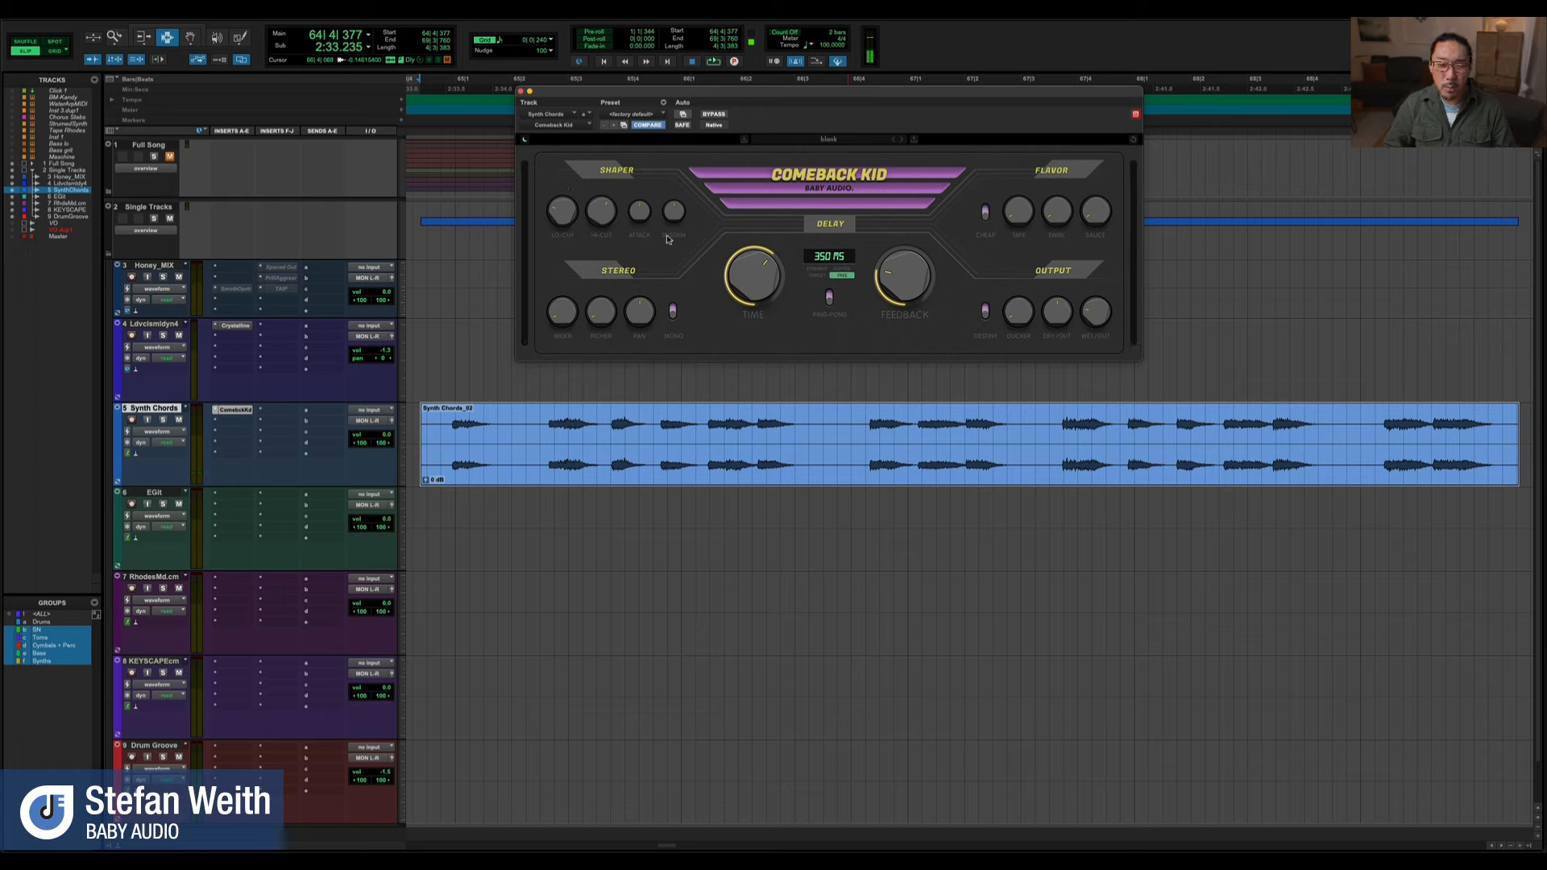
Isolate the wet delay signal and audition the opening phrase of the Synth Chords clip
left_click(657, 443)
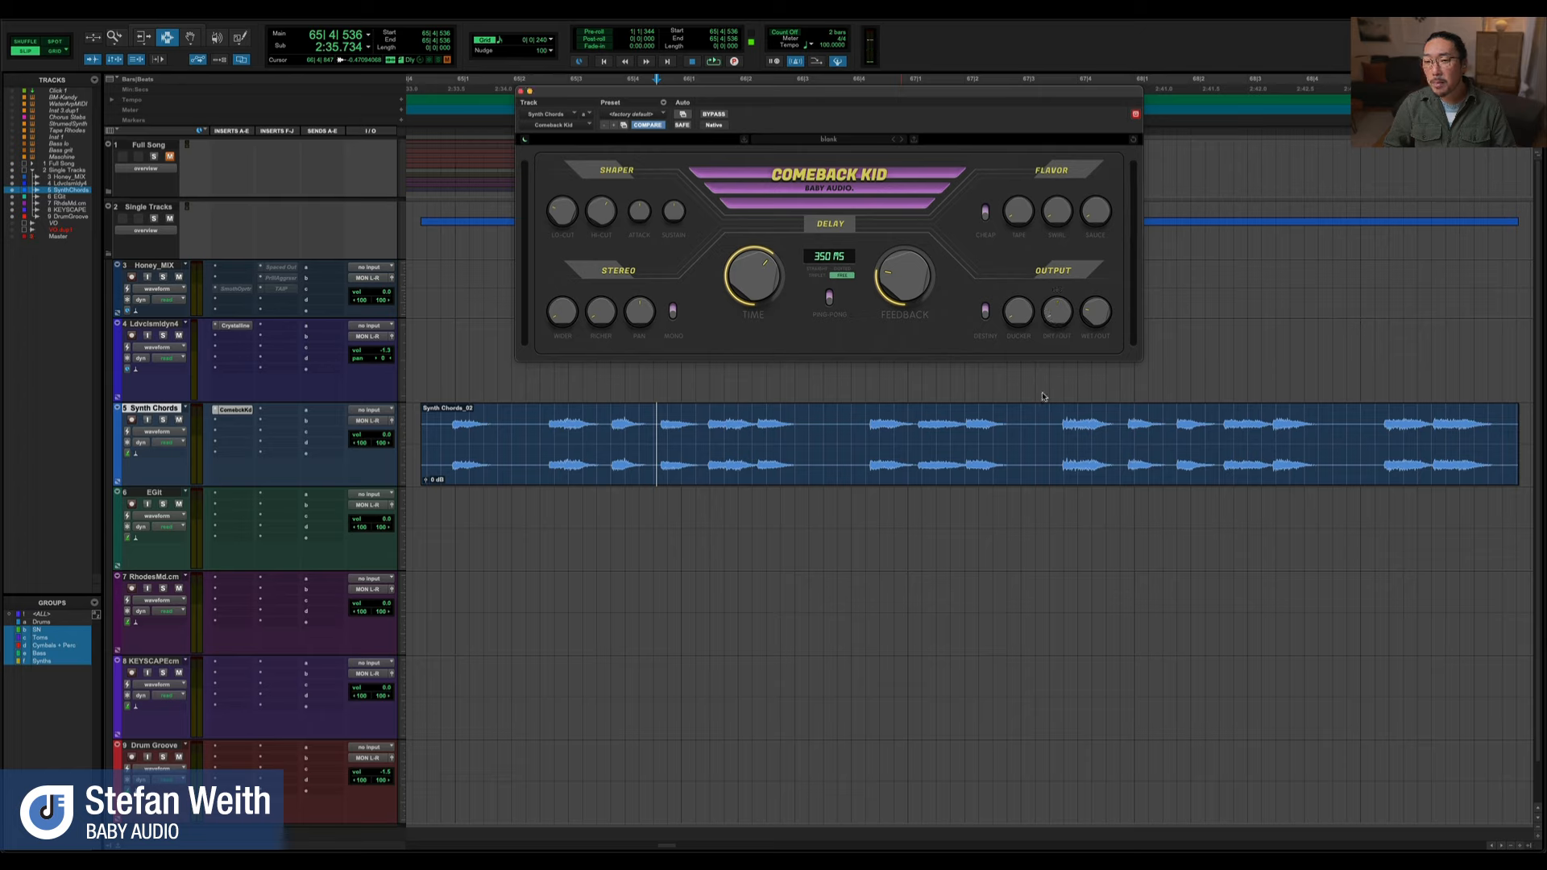
left_click_drag(1101, 306, 1098, 310)
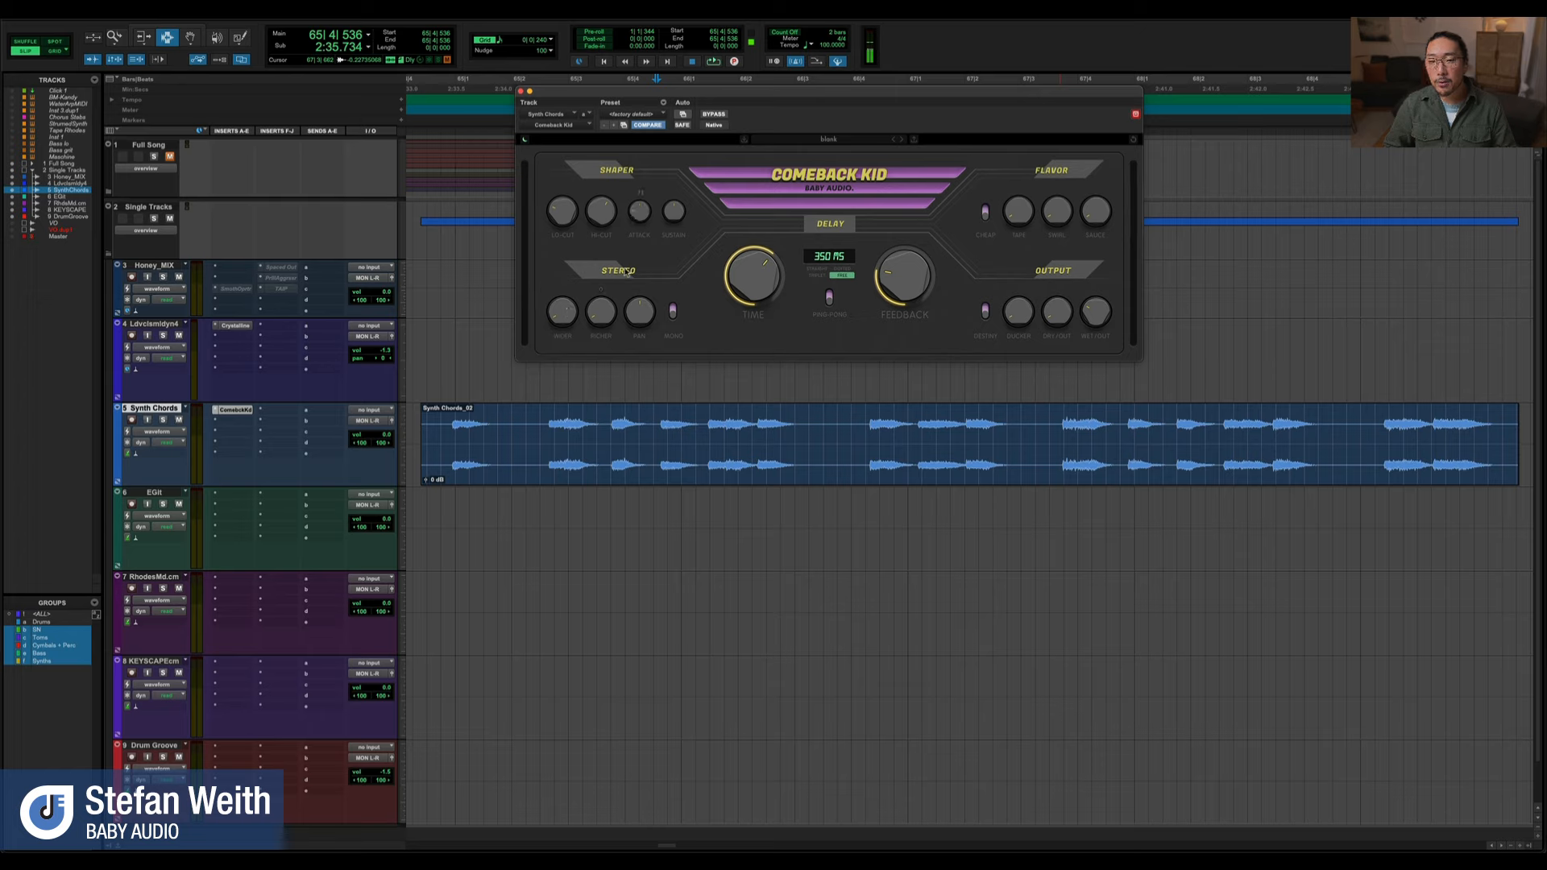
left_click_drag(802, 436, 547, 424)
key("space")
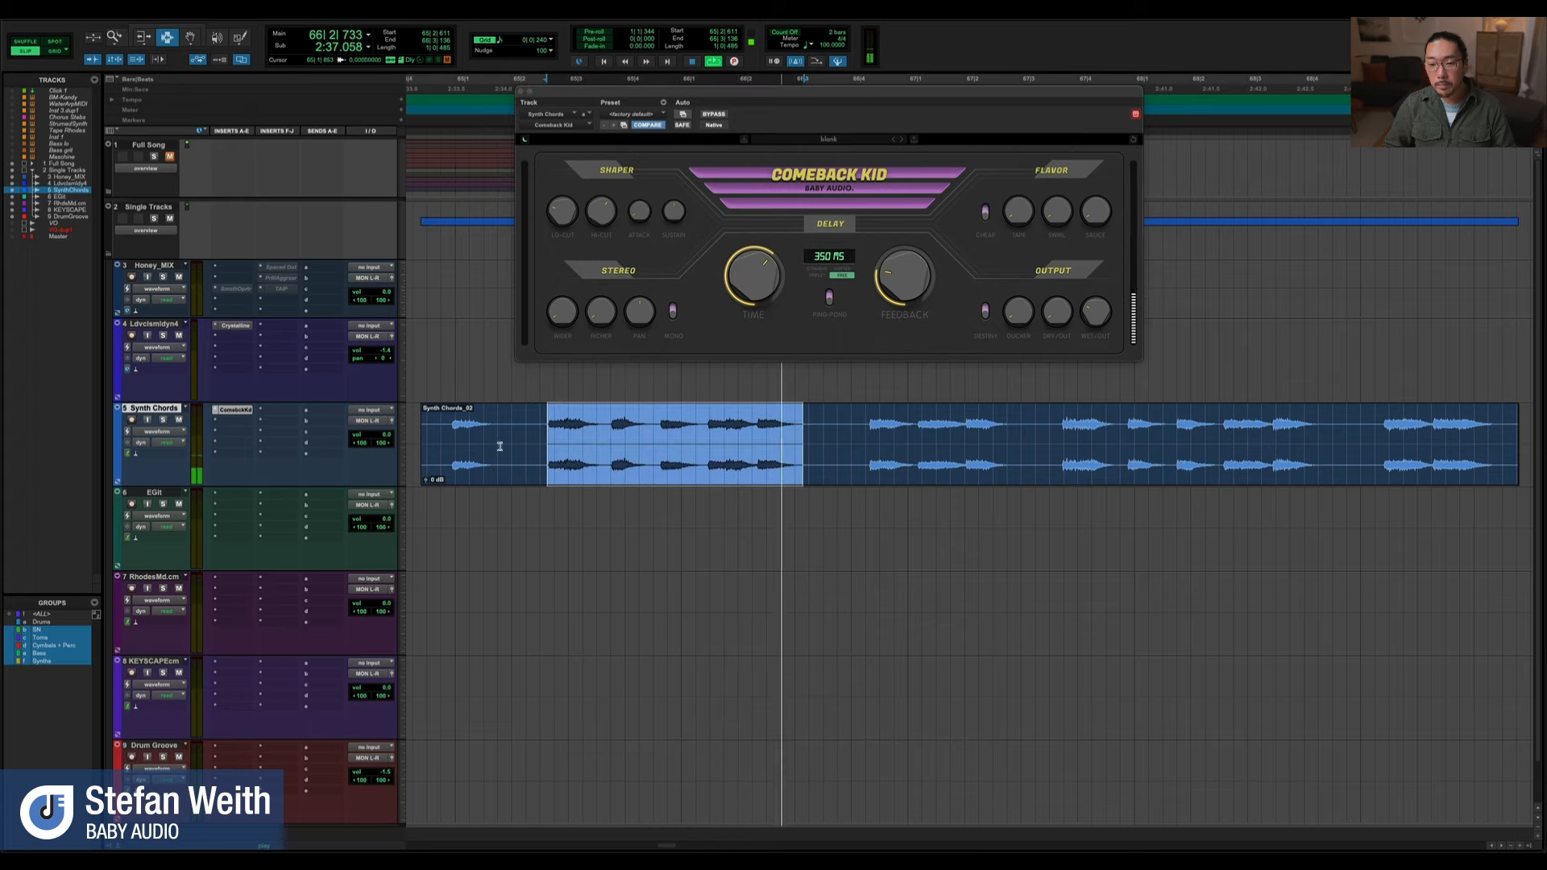
left_click(442, 439, "shift")
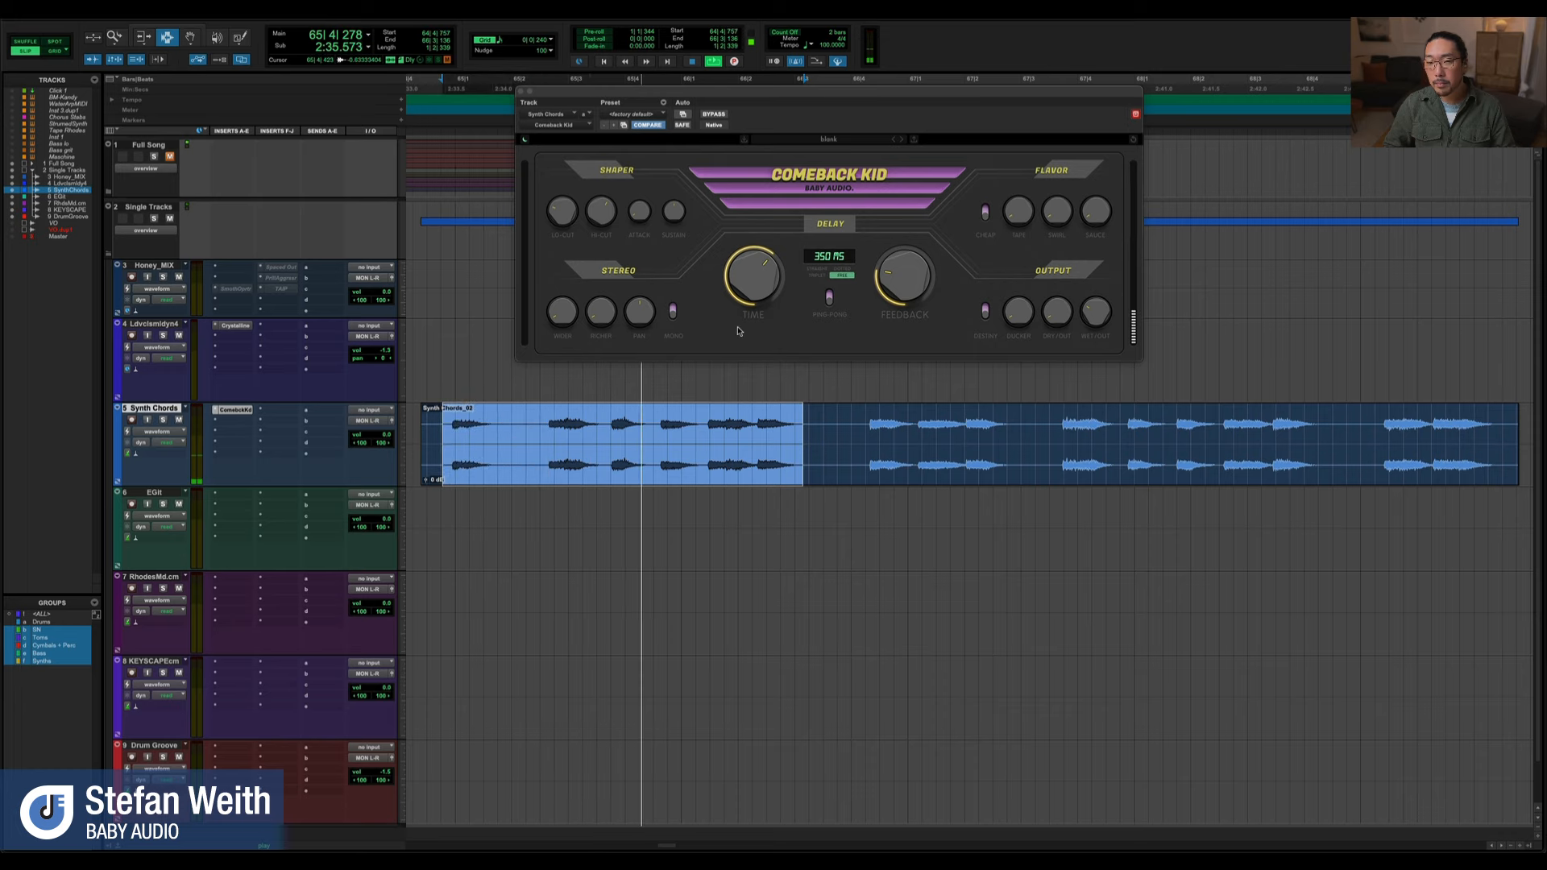
key("space")
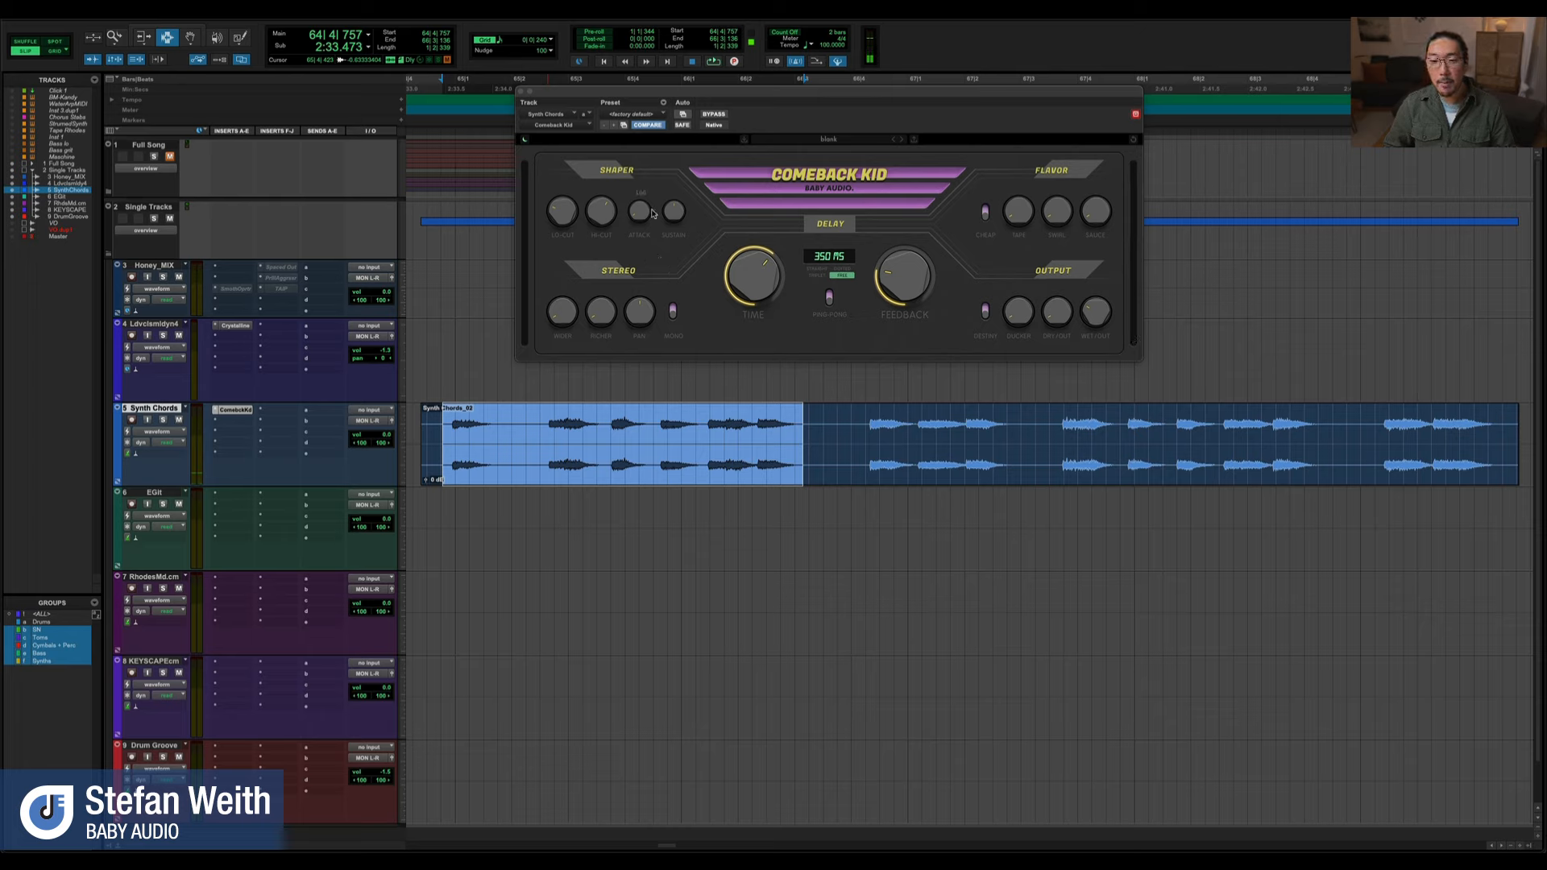
Audition the selected chord phrase repeatedly at different settings of the Shaper's Attack control
key("space")
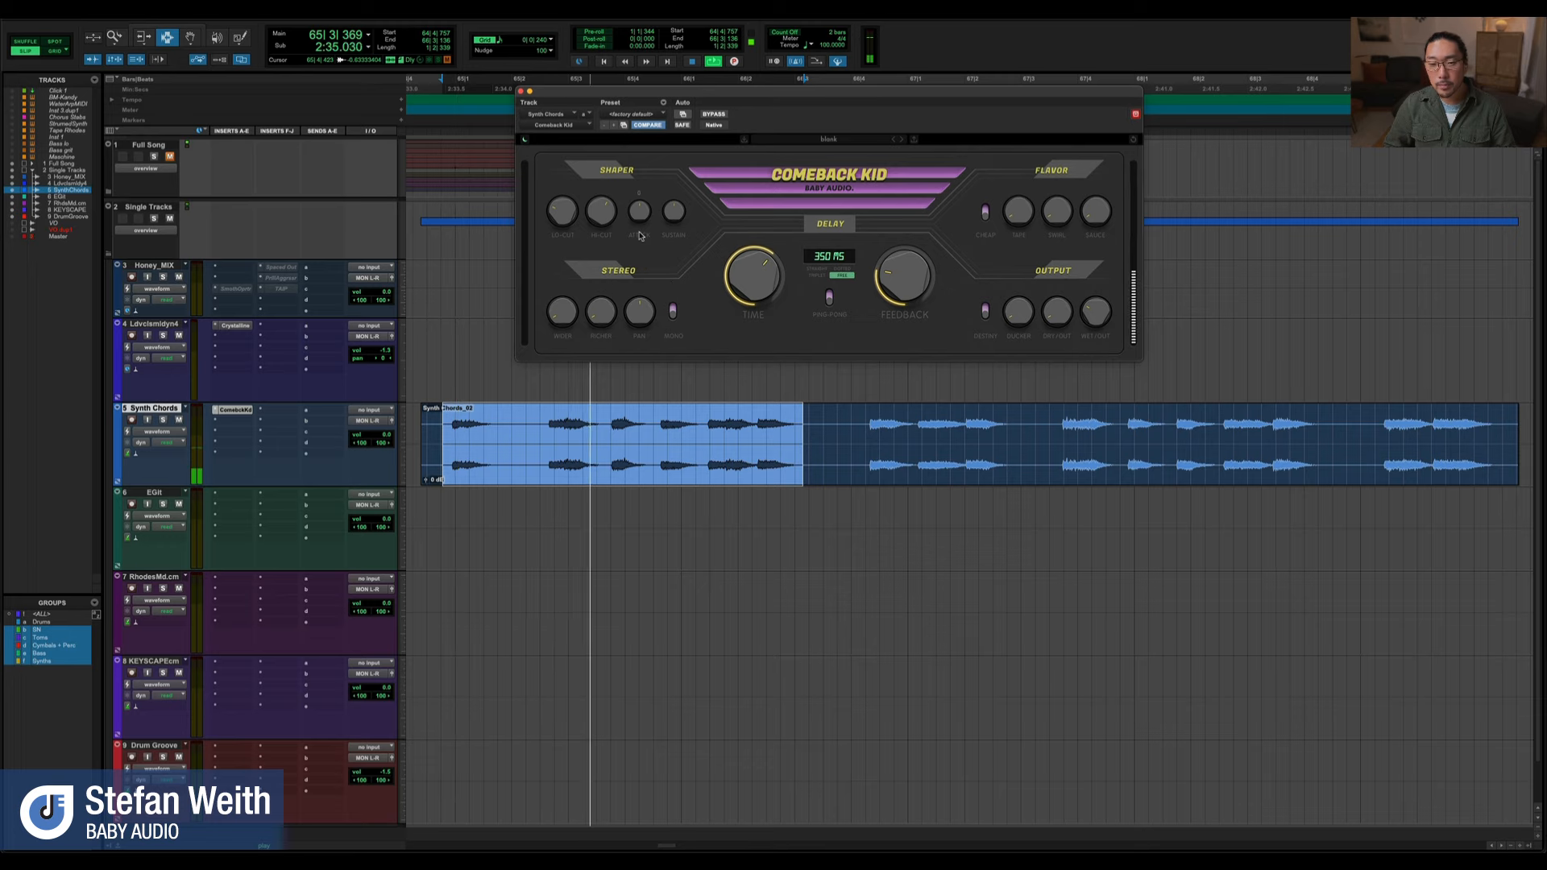
key("space")
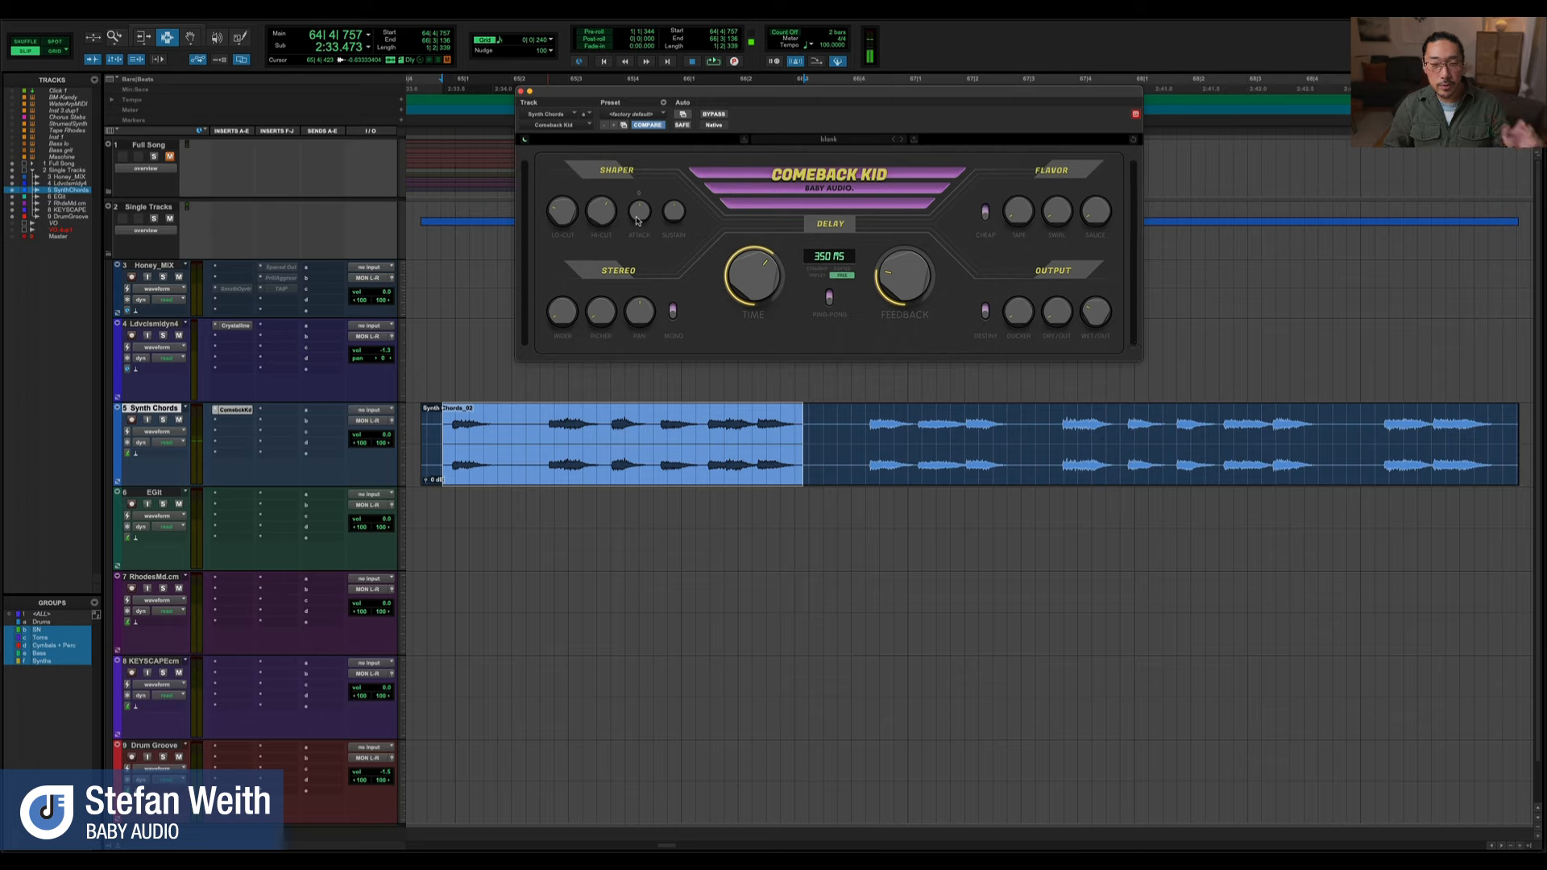
key("space")
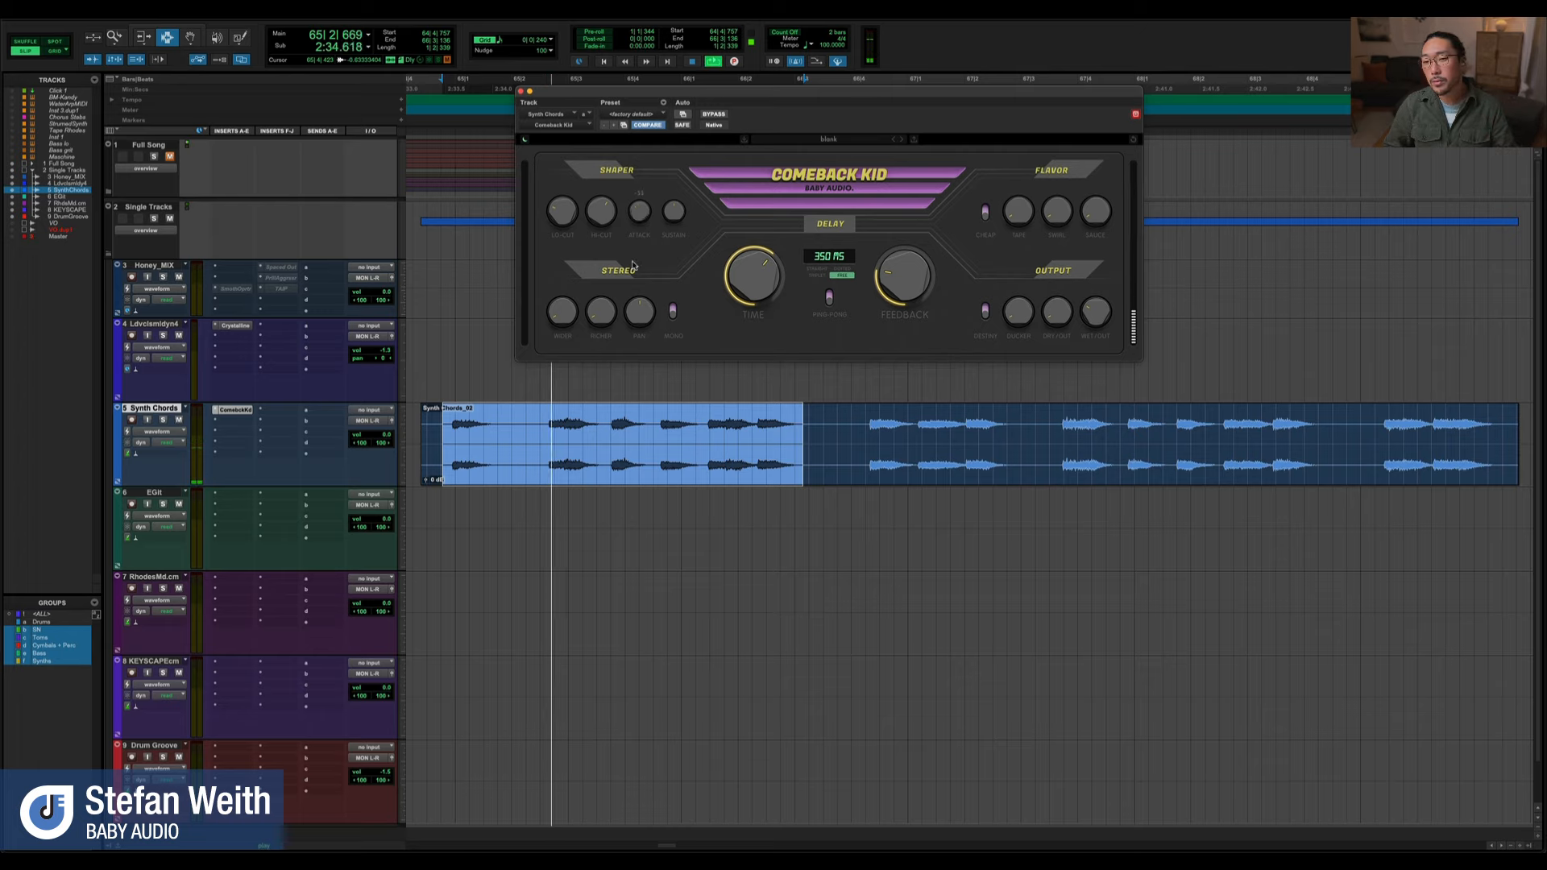
key("space")
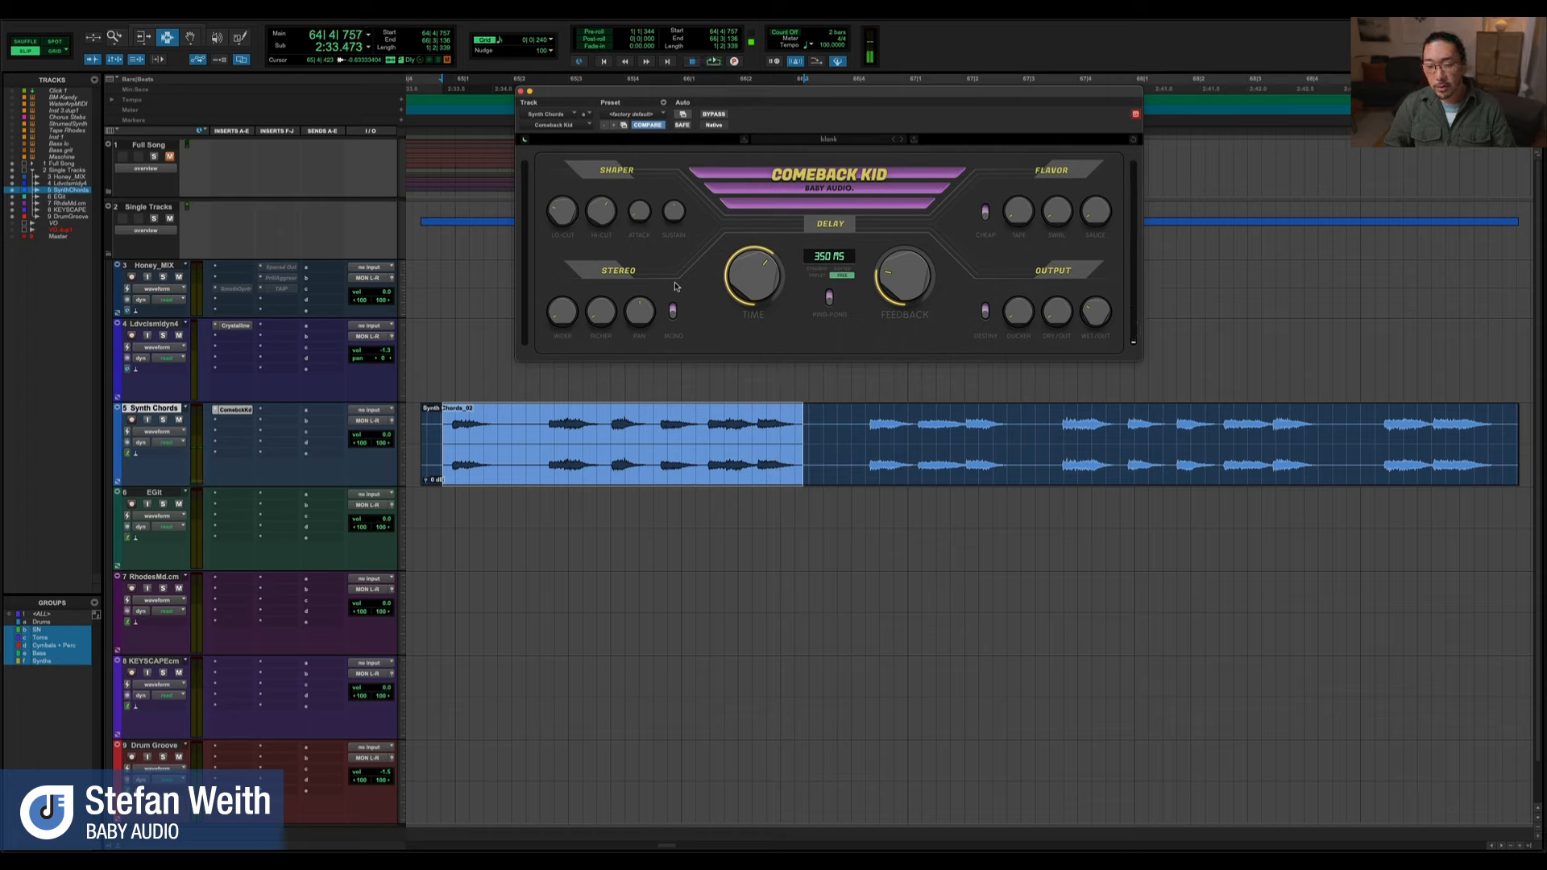
key("space")
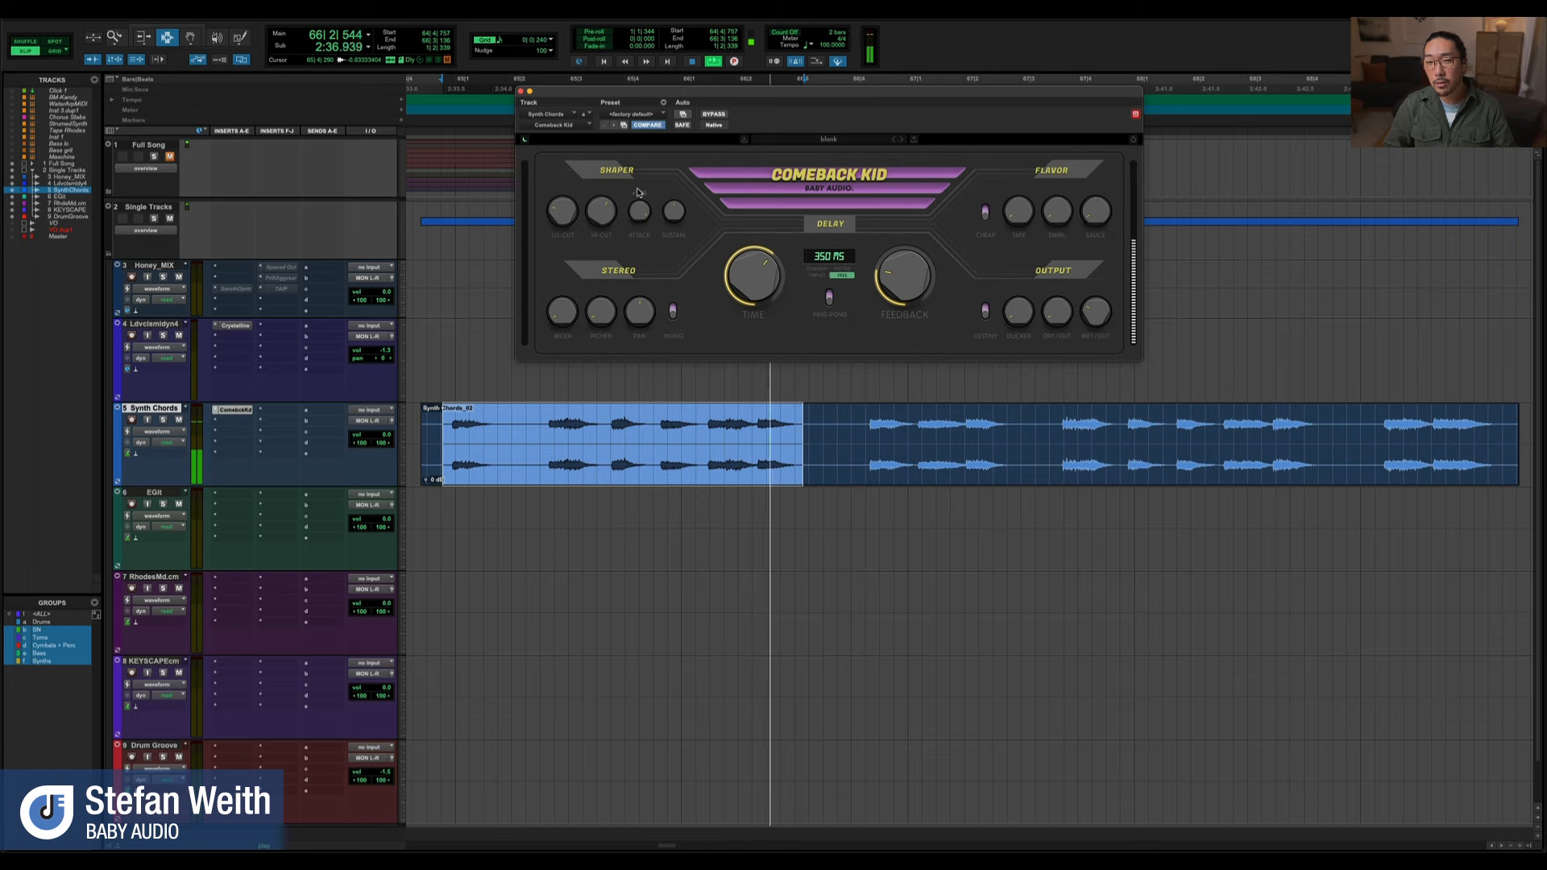
key("space")
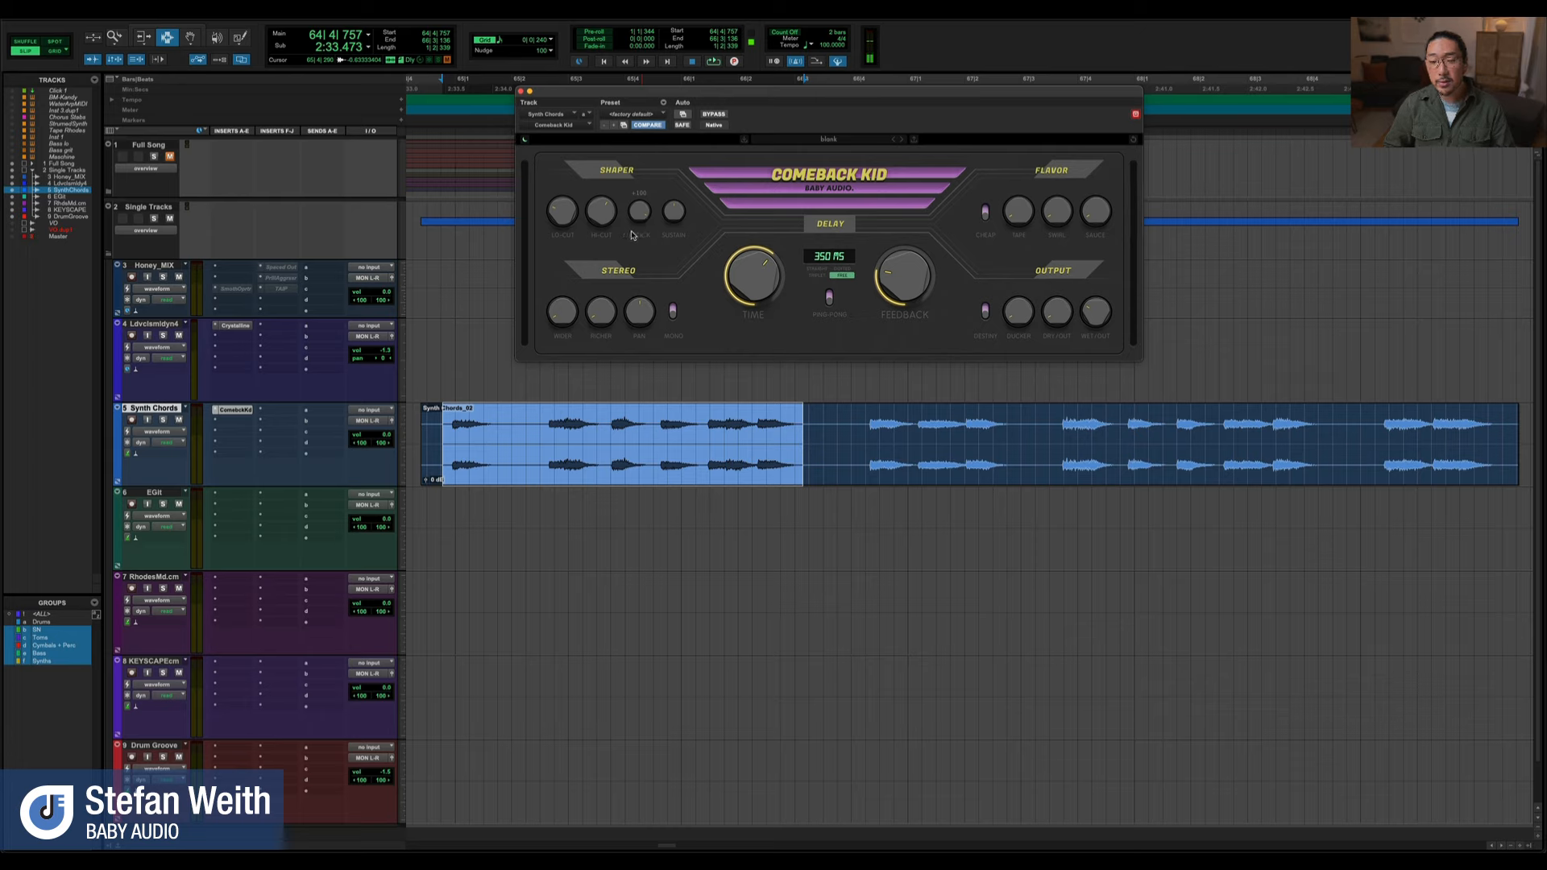
Audition the selected chord phrase while adjusting the Shaper control beside Attack
key("space")
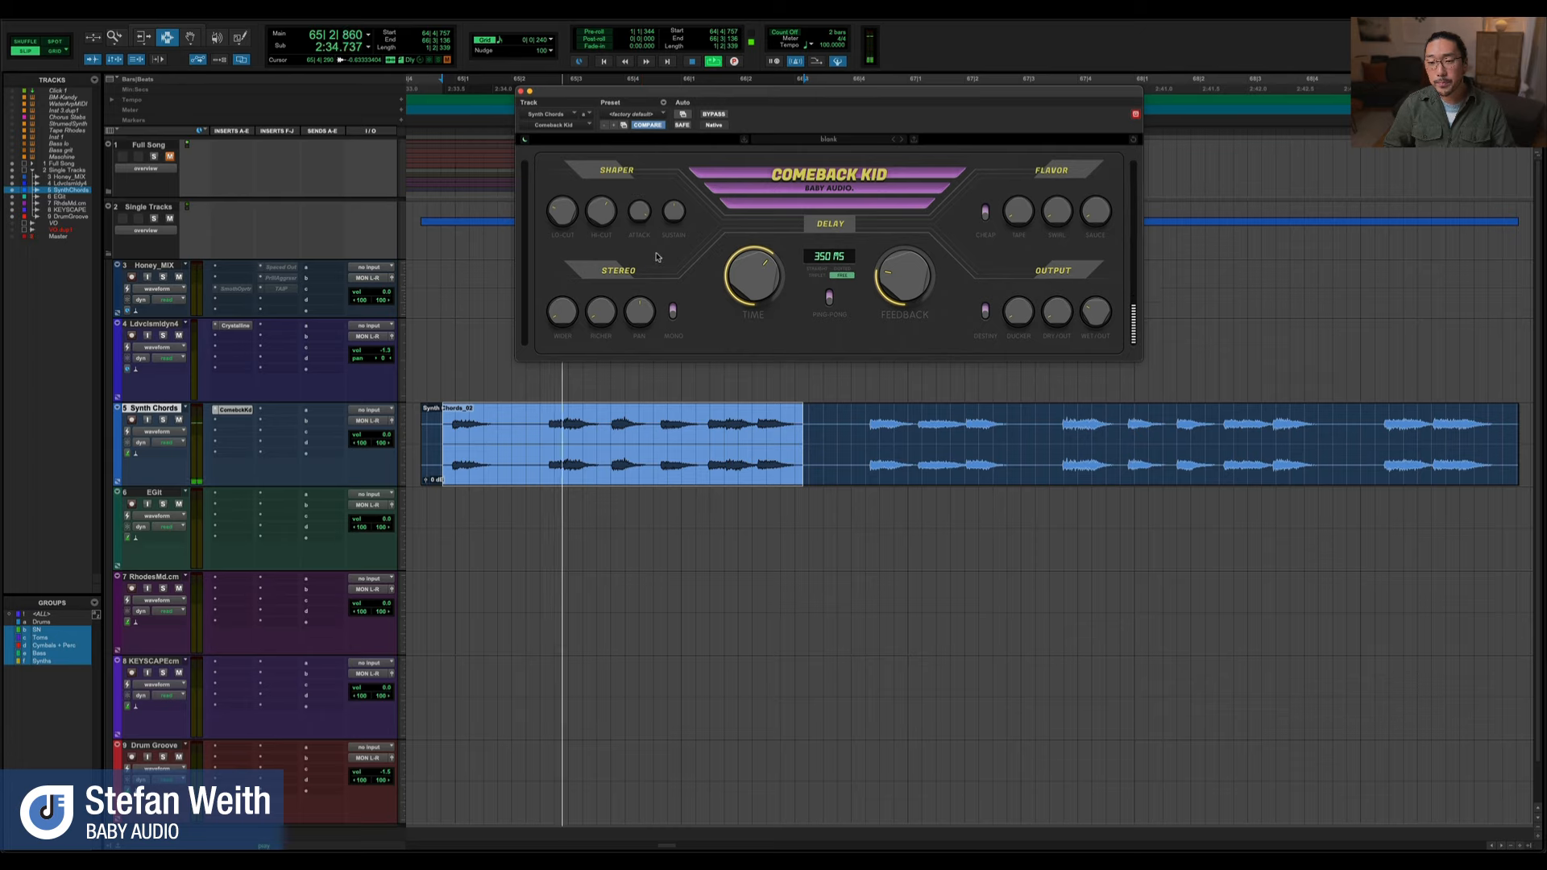
key("space")
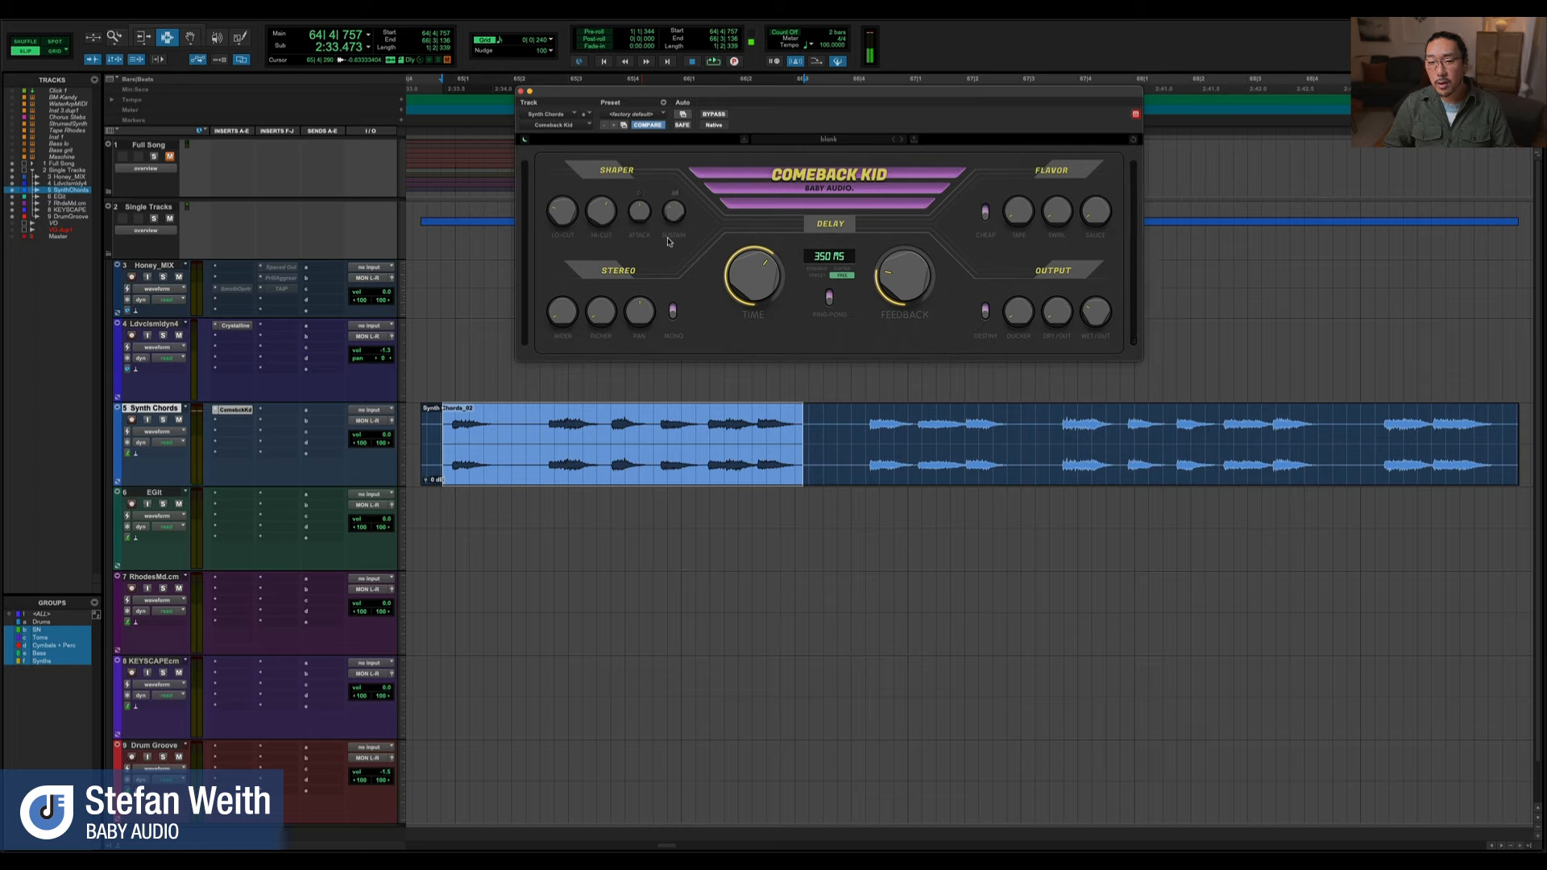
key("space")
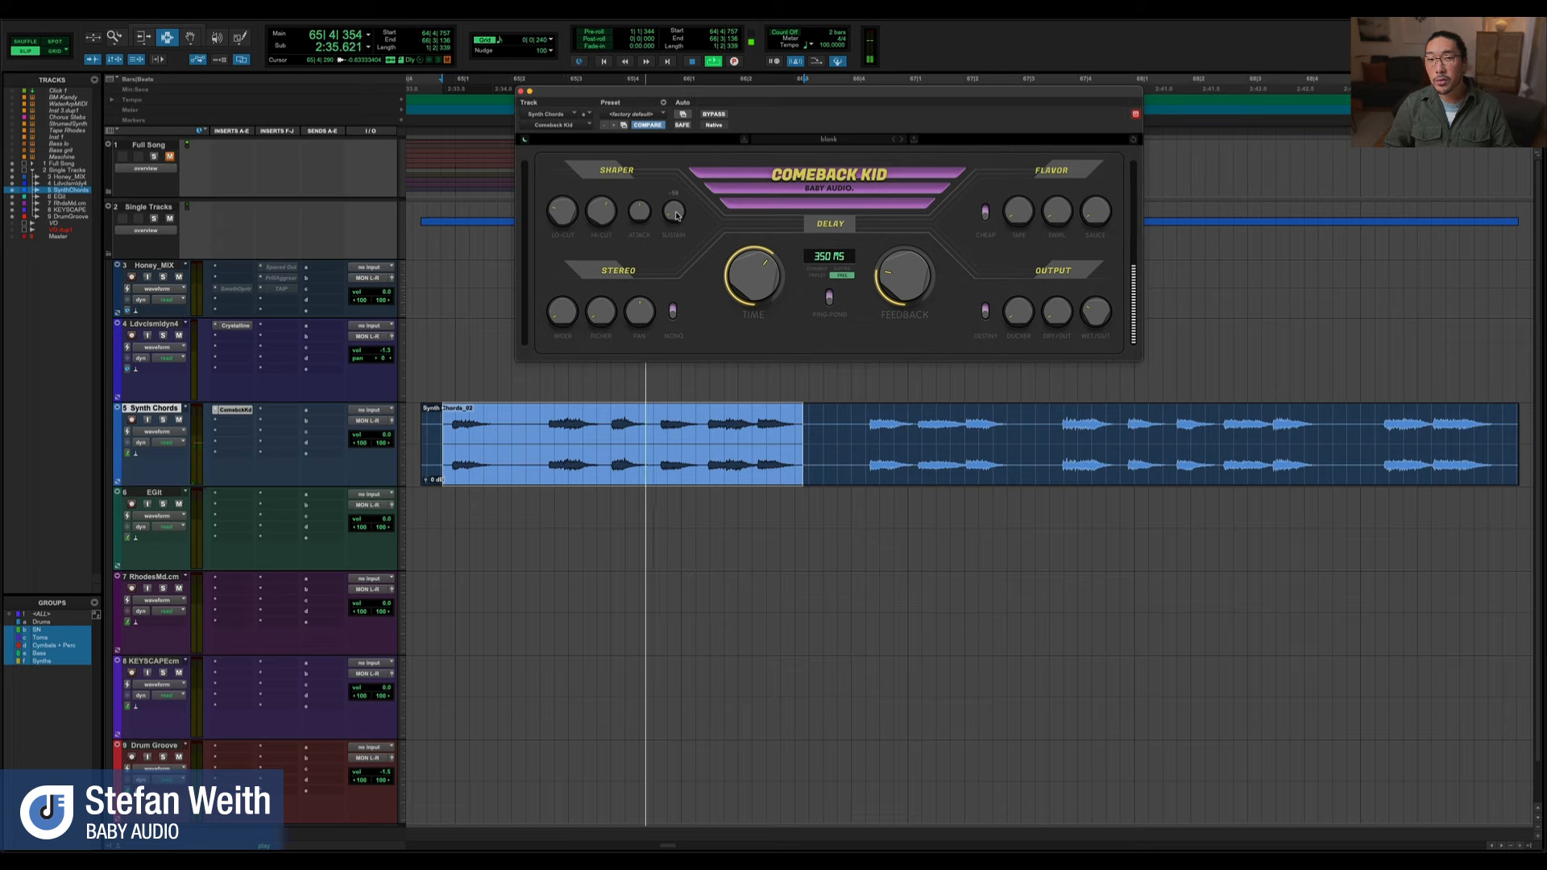
key("space")
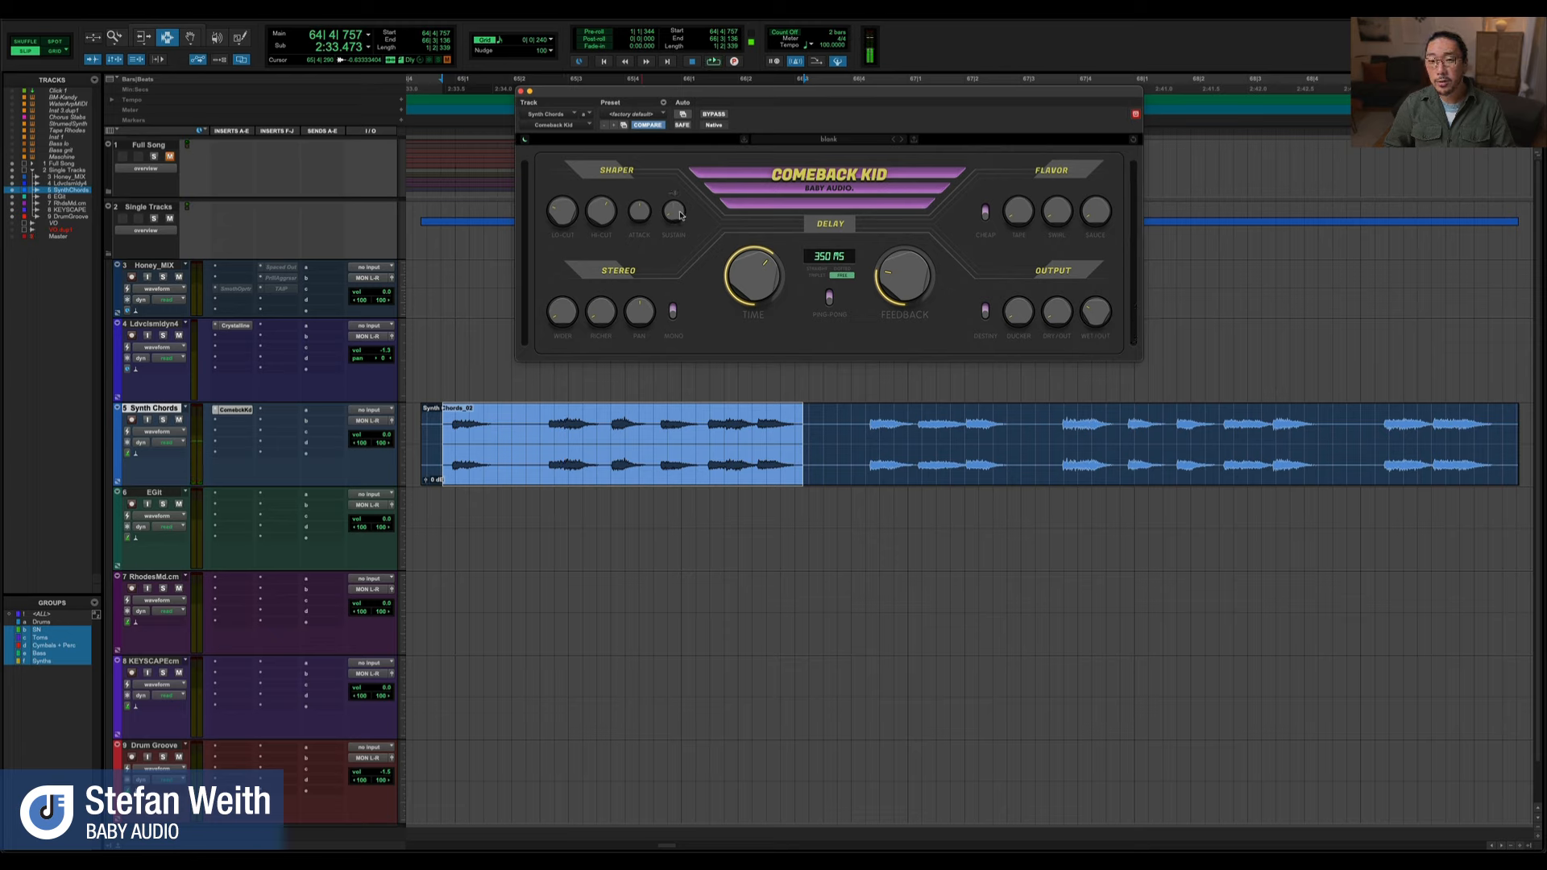
Compare the selected chord phrase at contrasting settings of the Shaper's Sustain control
key("space")
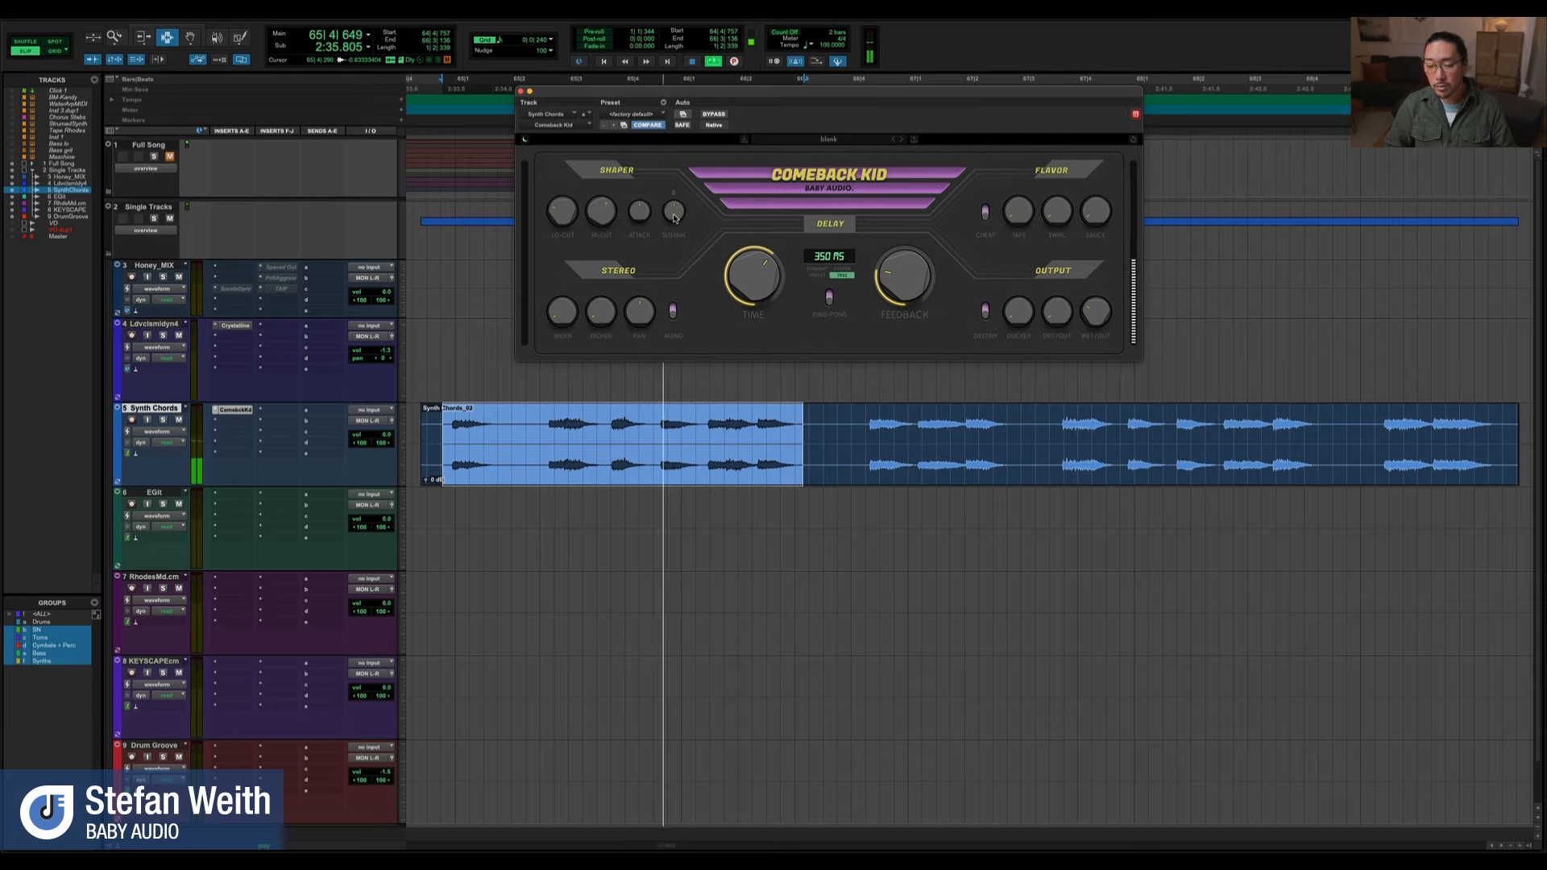
key("space")
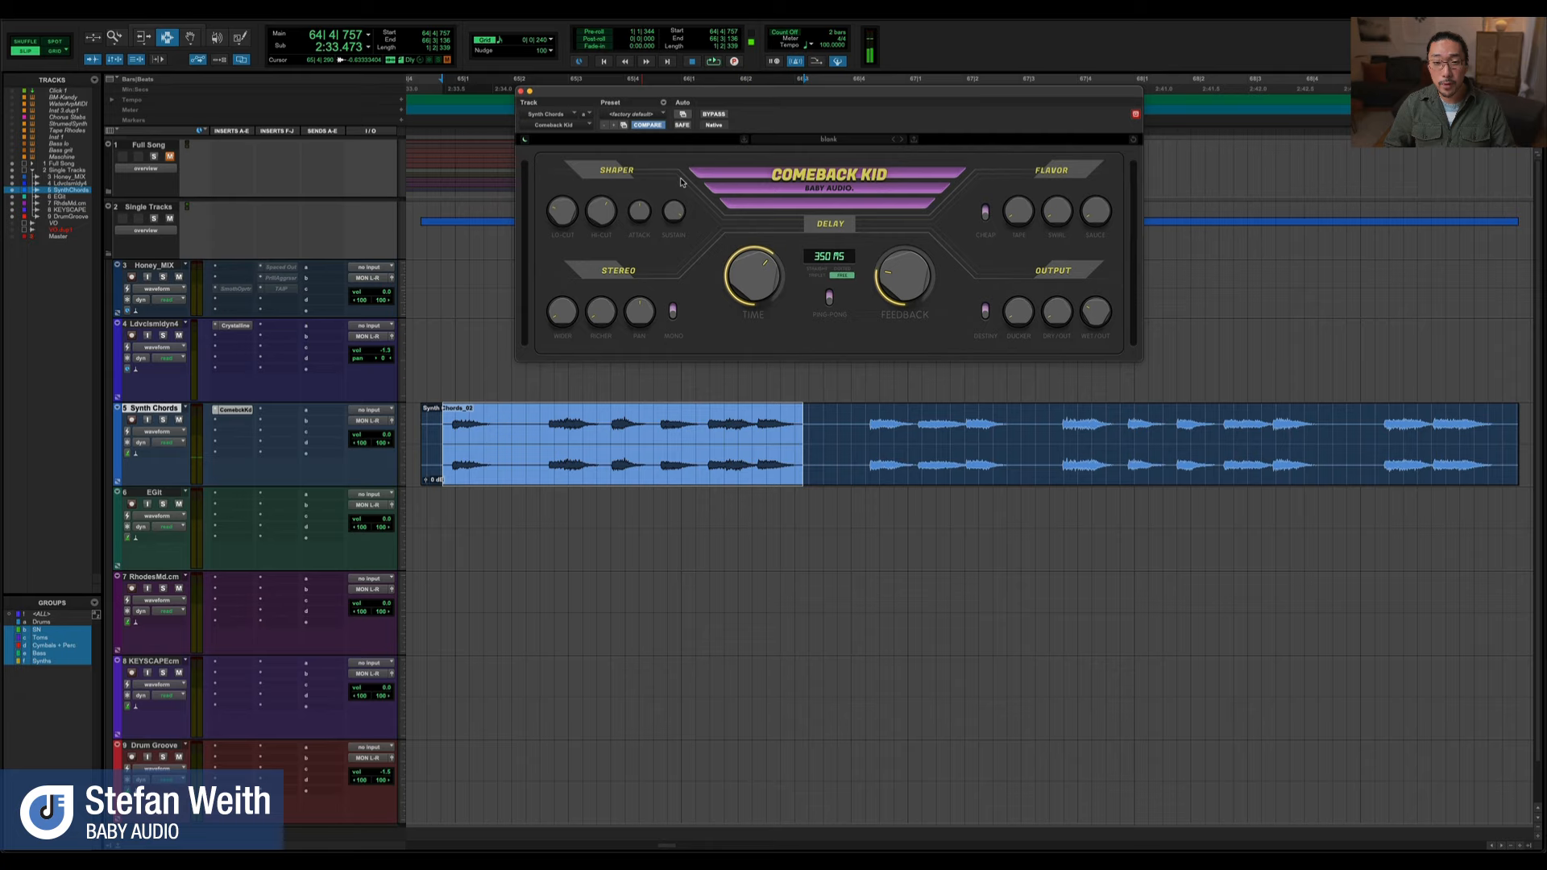
key("space")
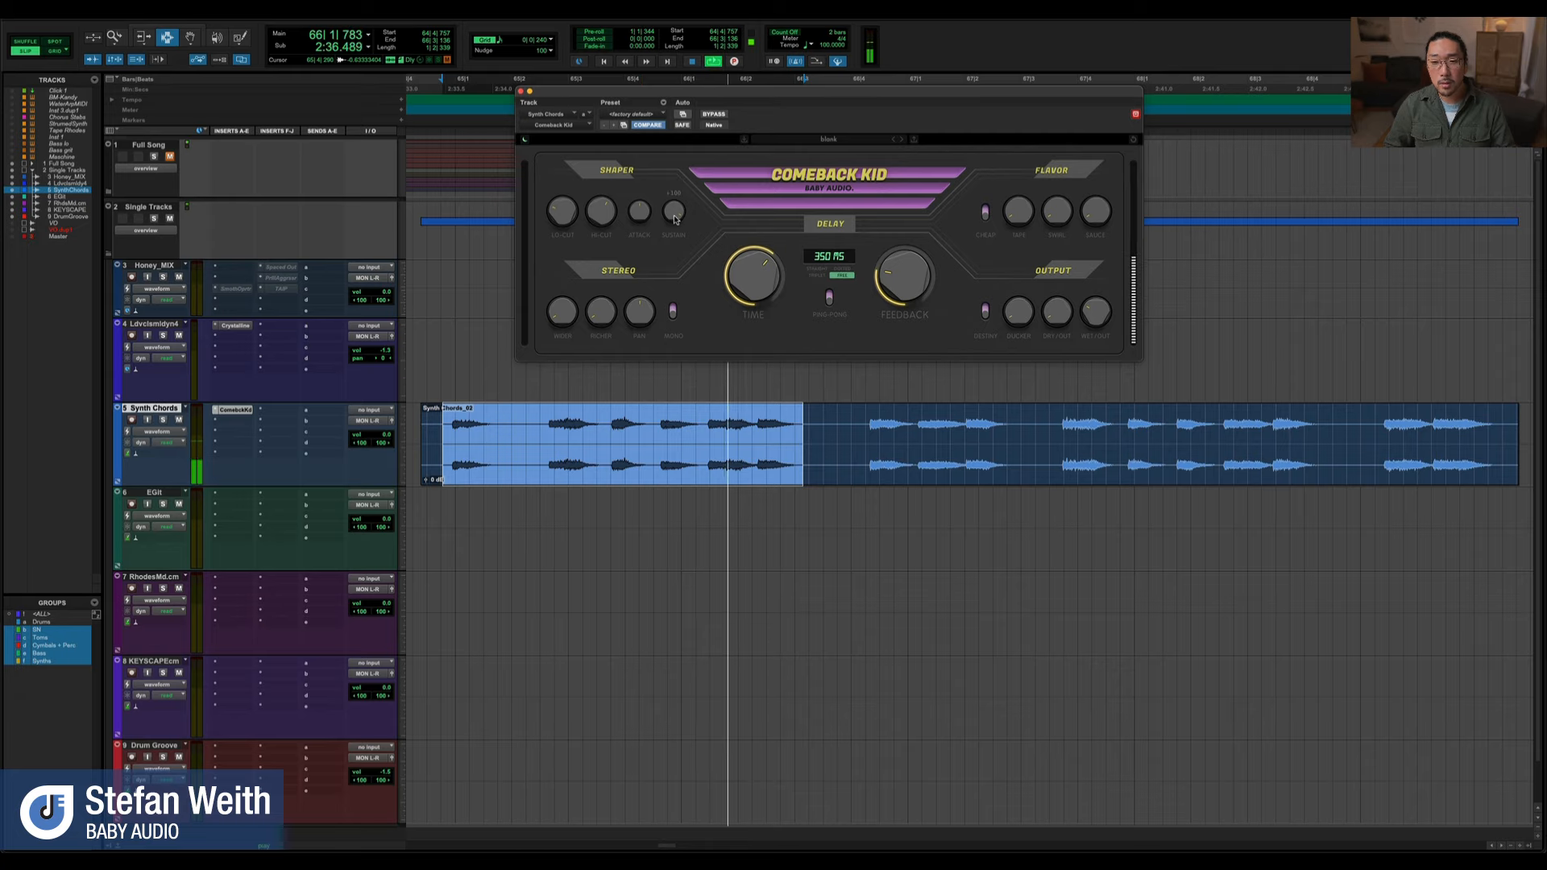
key("space")
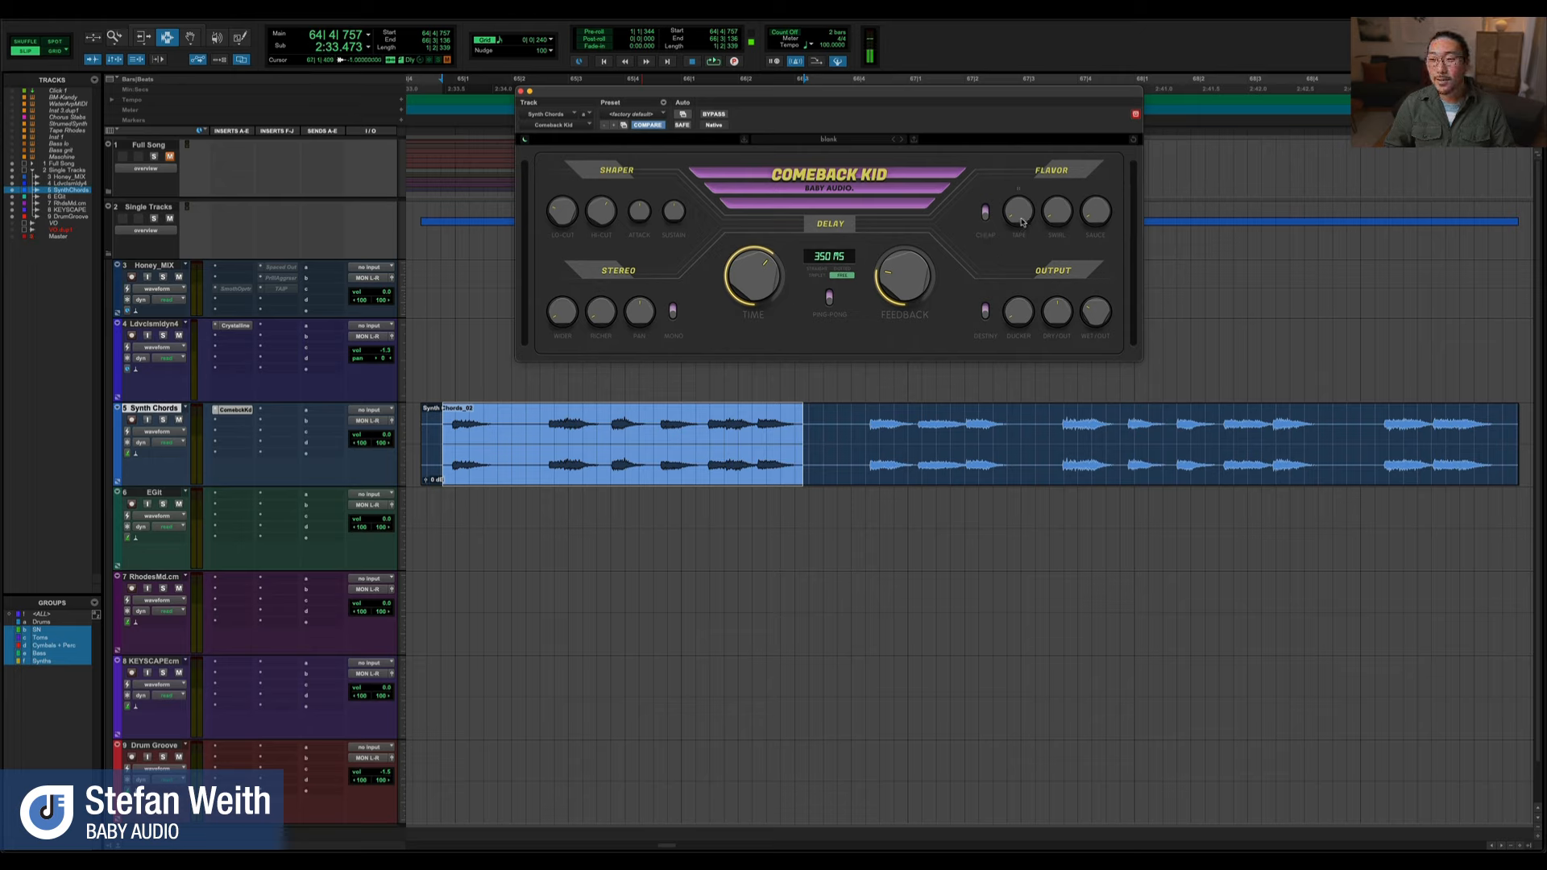
Turn on Cheap in the Flavor section and audition the whole Synth Chords clip while adjusting Tape
key("space")
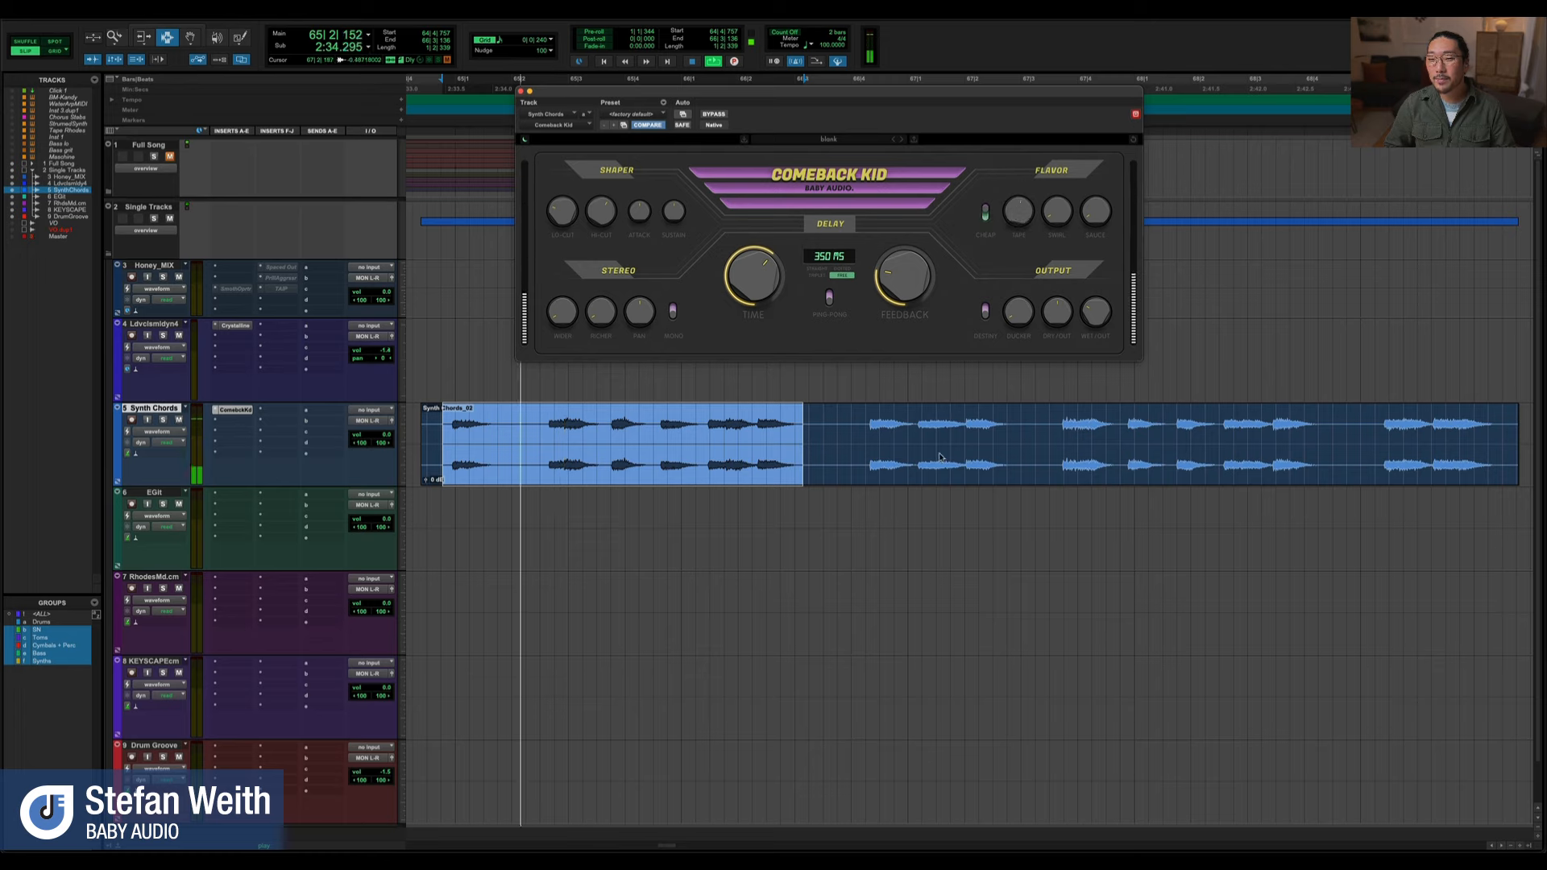
left_click(1037, 442)
double_click(1037, 442)
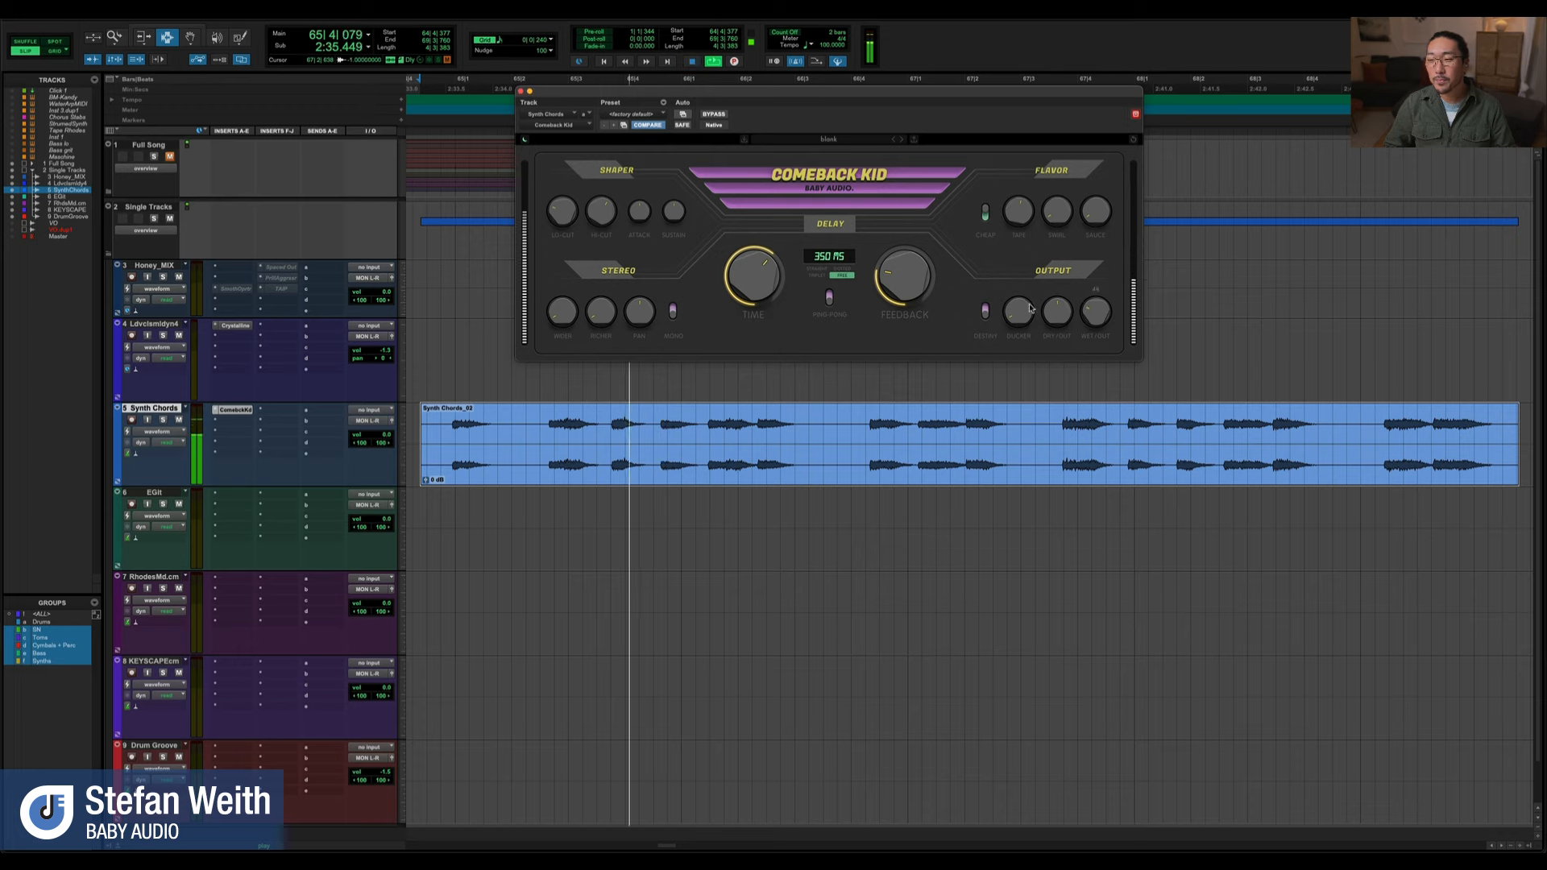
left_click_drag(1009, 212, 1008, 202)
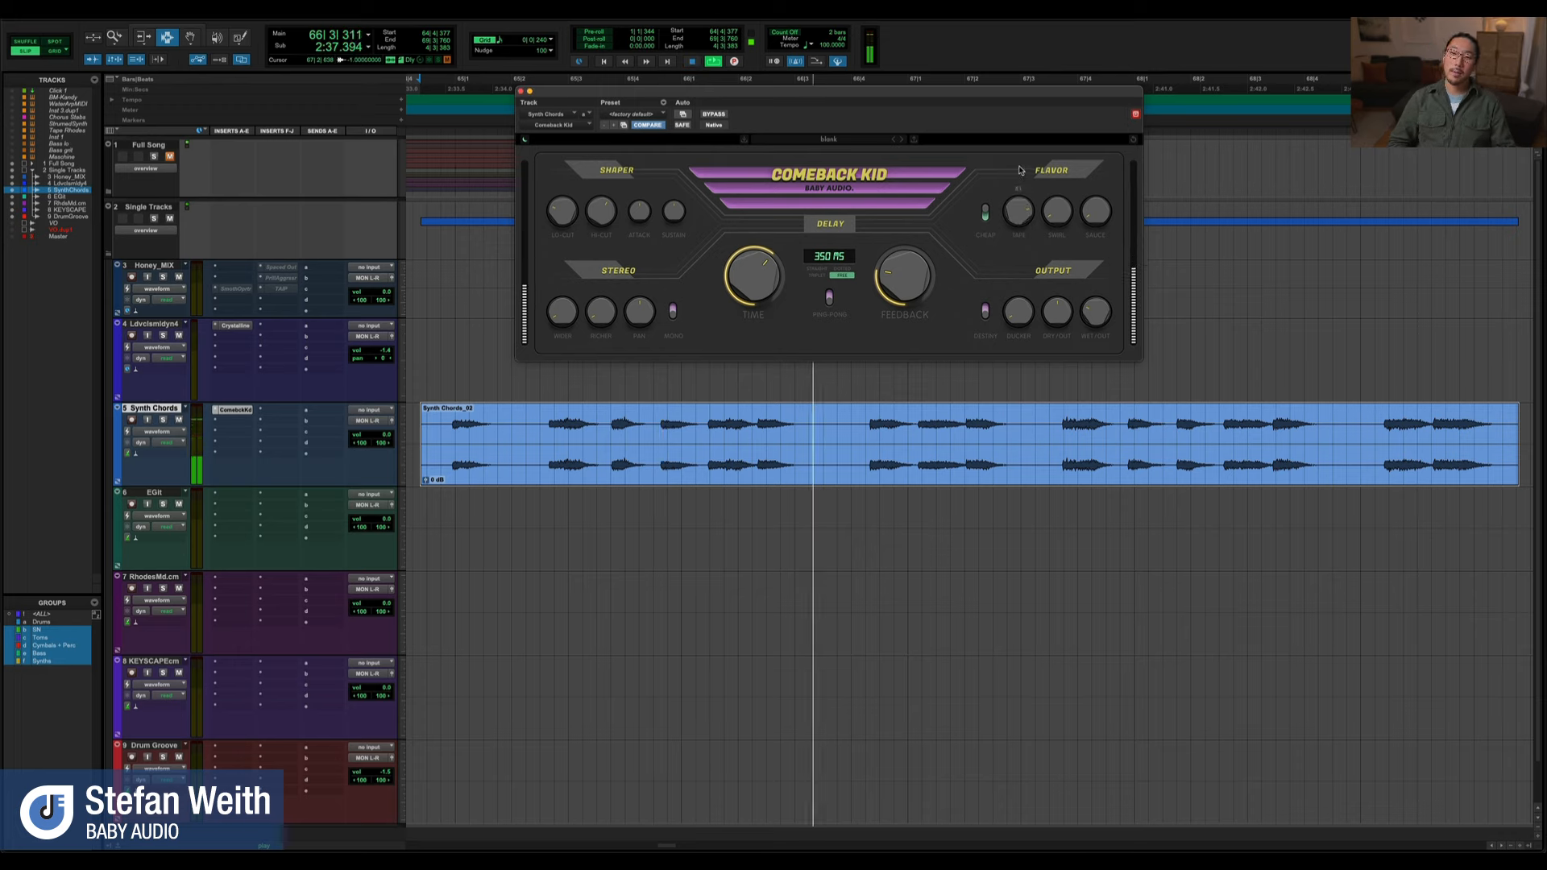
key("space")
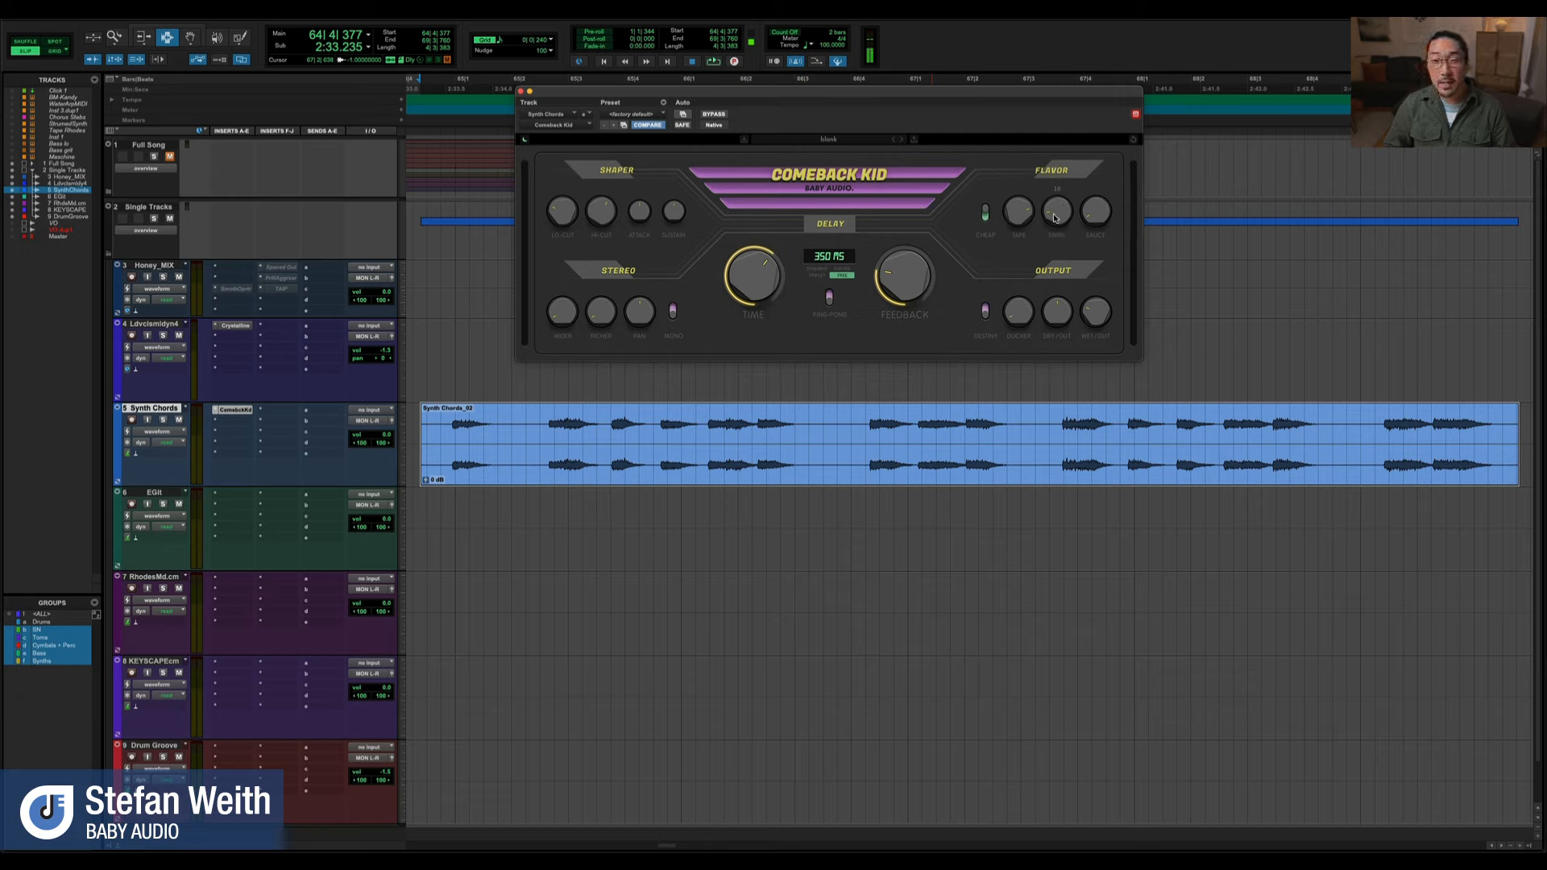
Play the Synth Chords clip while adjusting the Swirl and Sauce controls in the Flavor section
key("space")
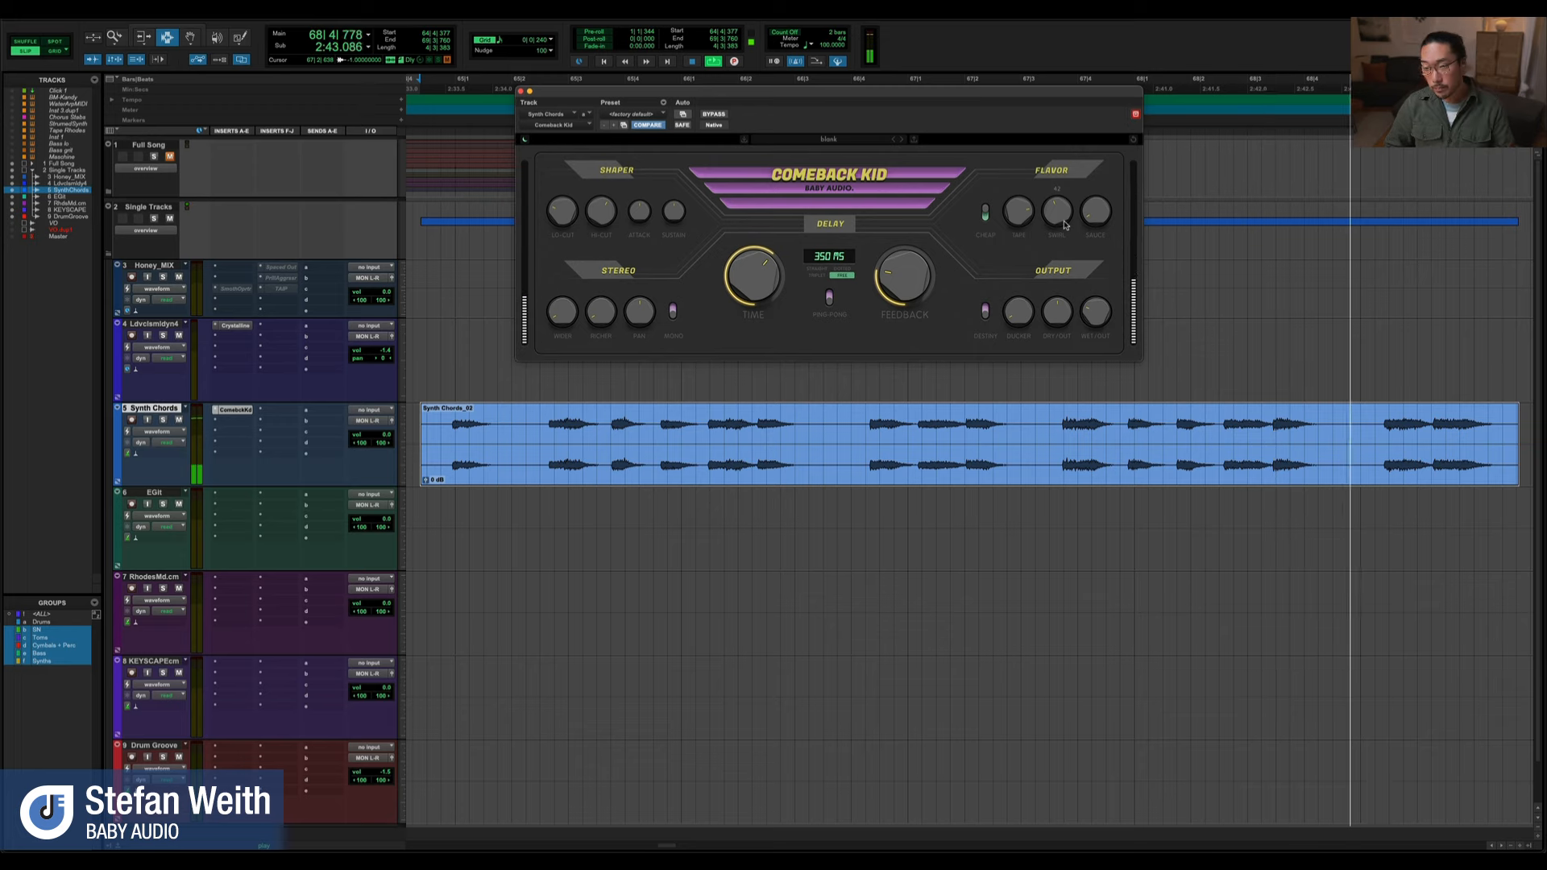
key("space")
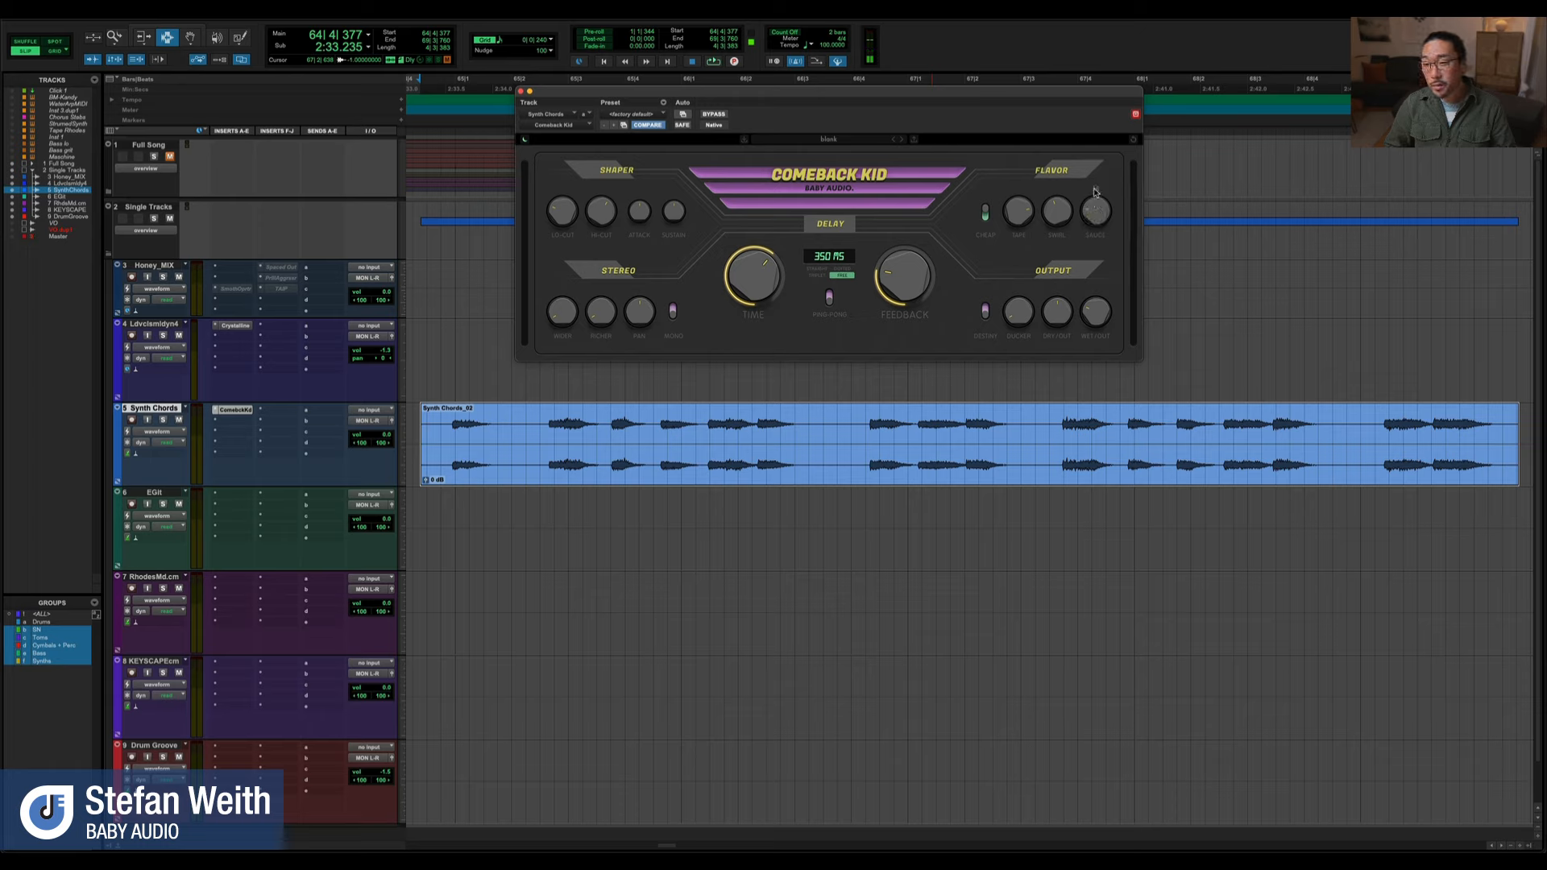
key("space")
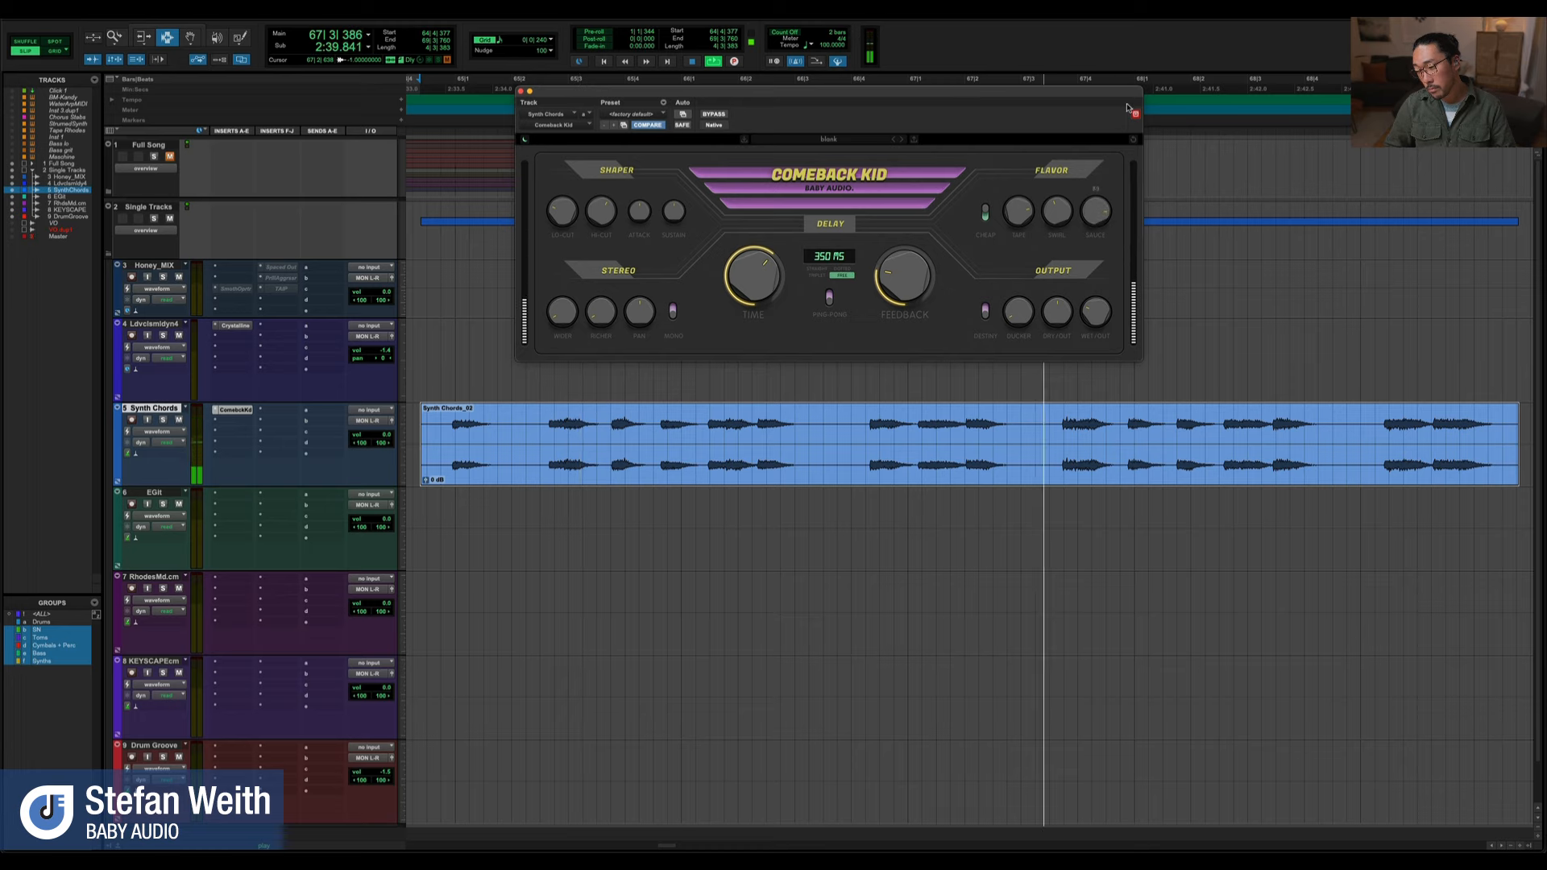
left_click_drag(1128, 111, 1128, 108)
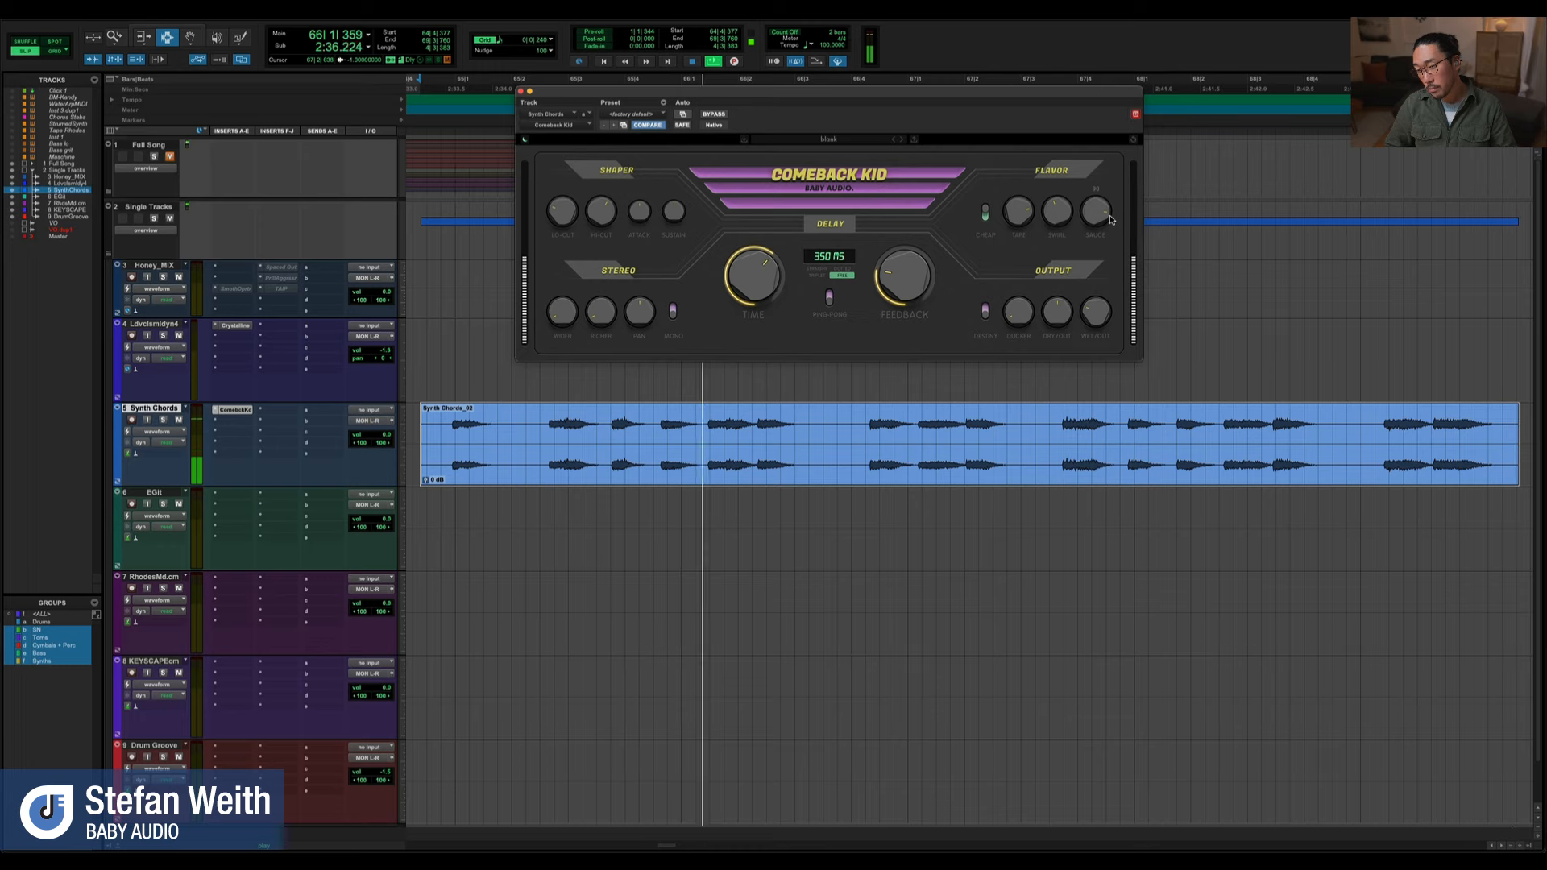
key("space")
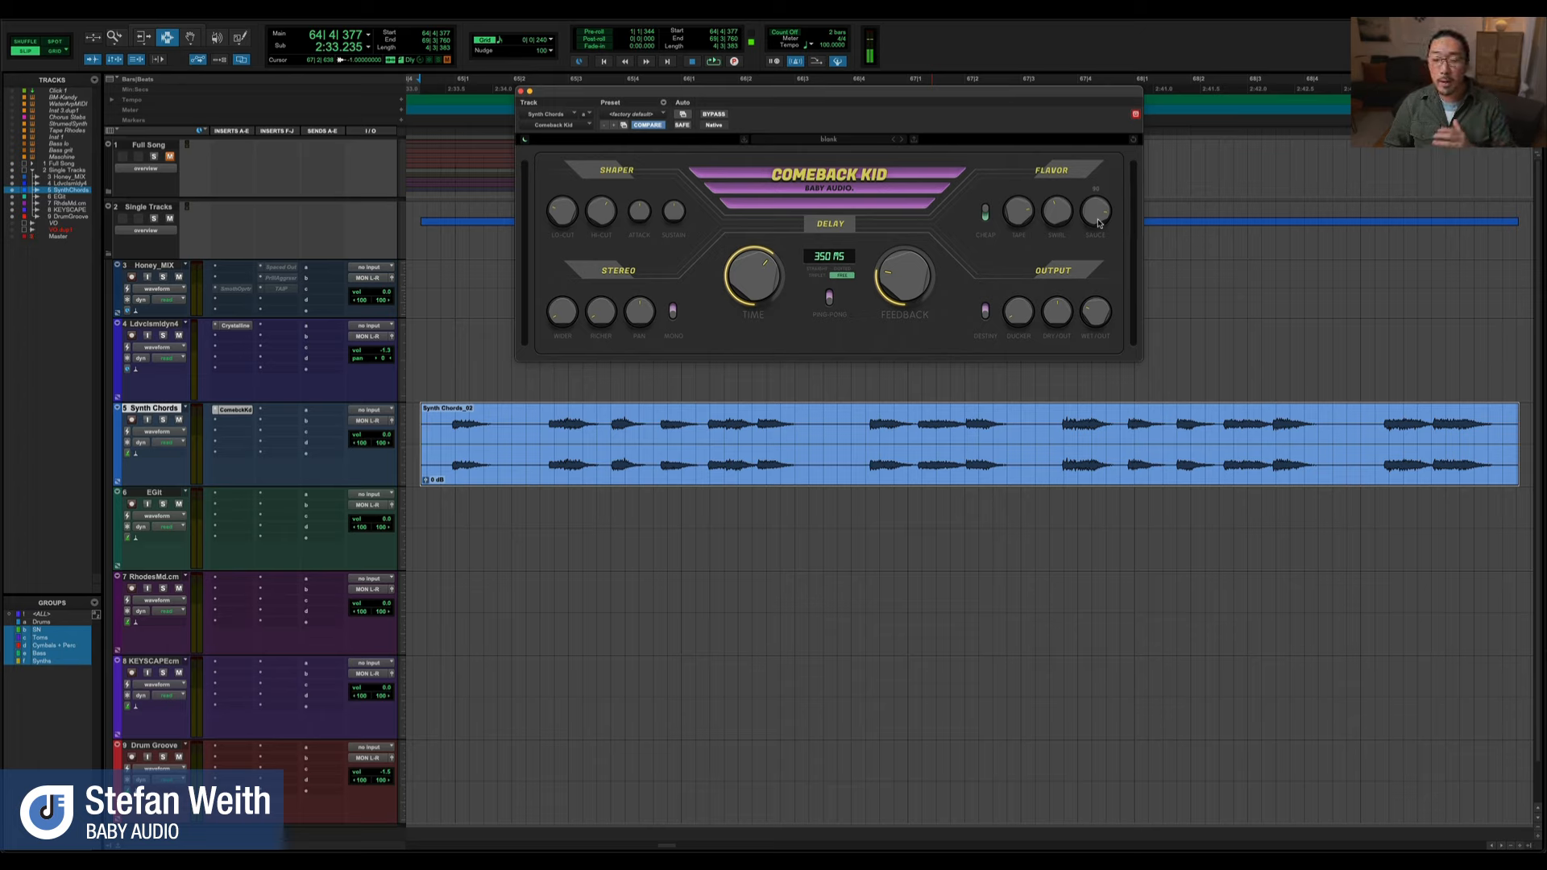
Play the Synth Chords clip while raising the first control in the Stereo section
key("space")
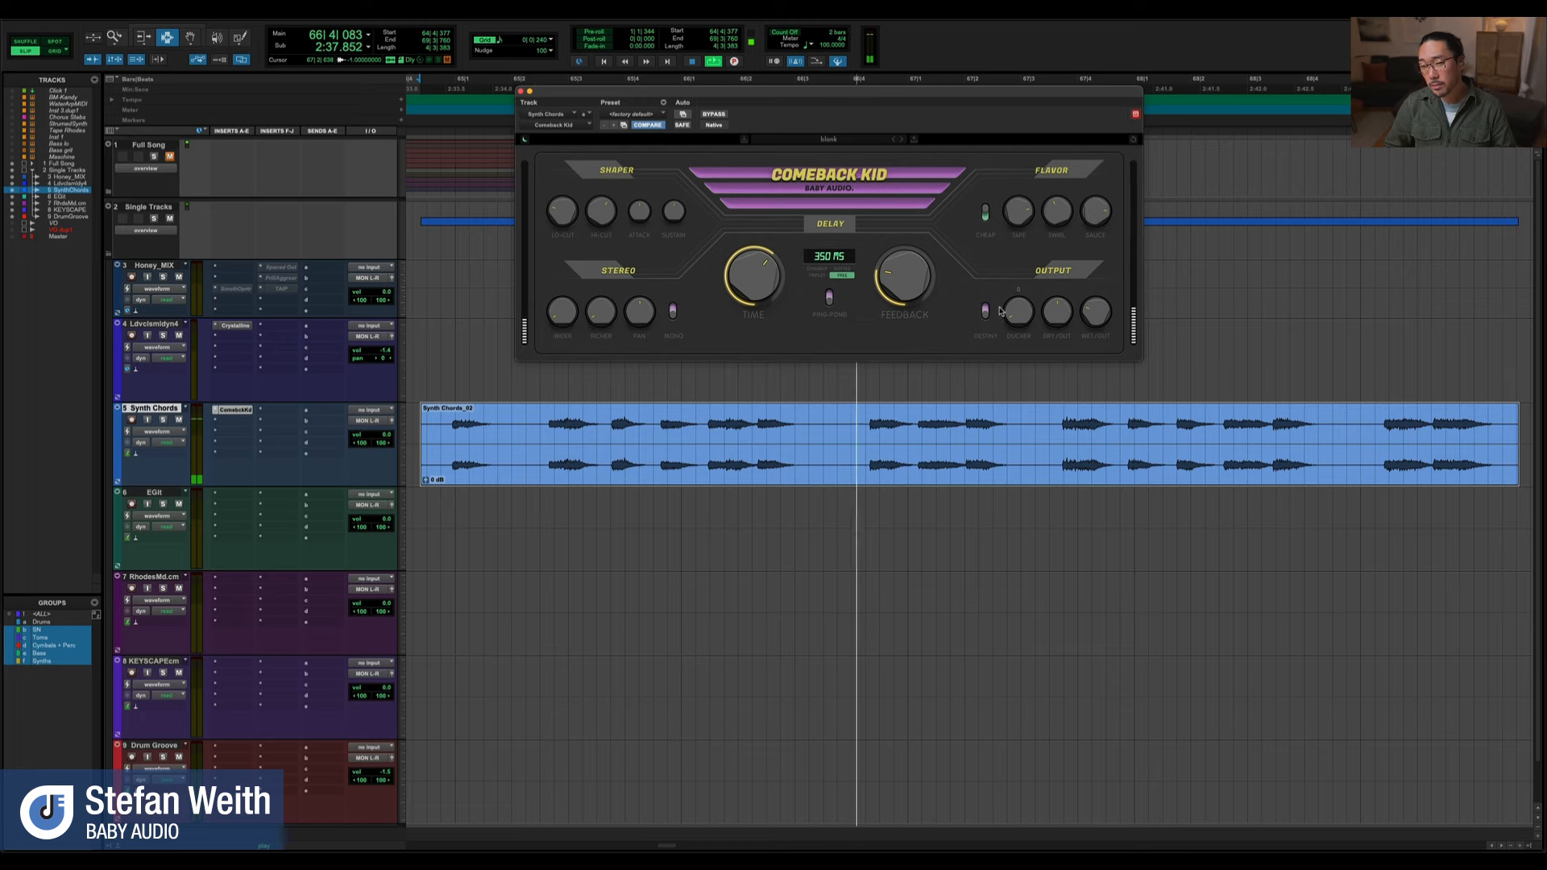
key("space")
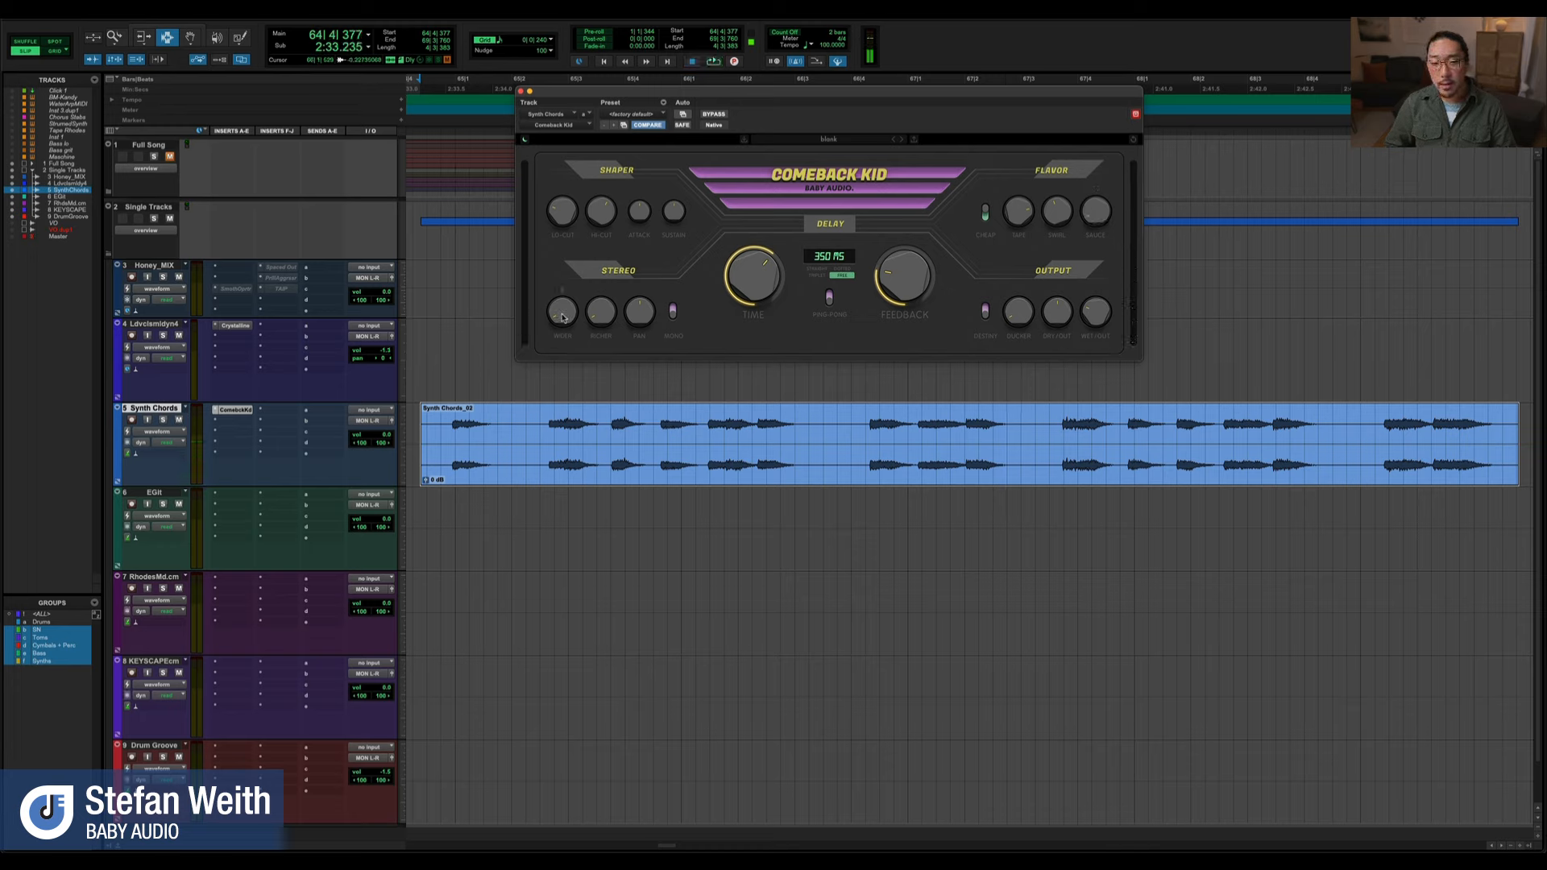
key("space")
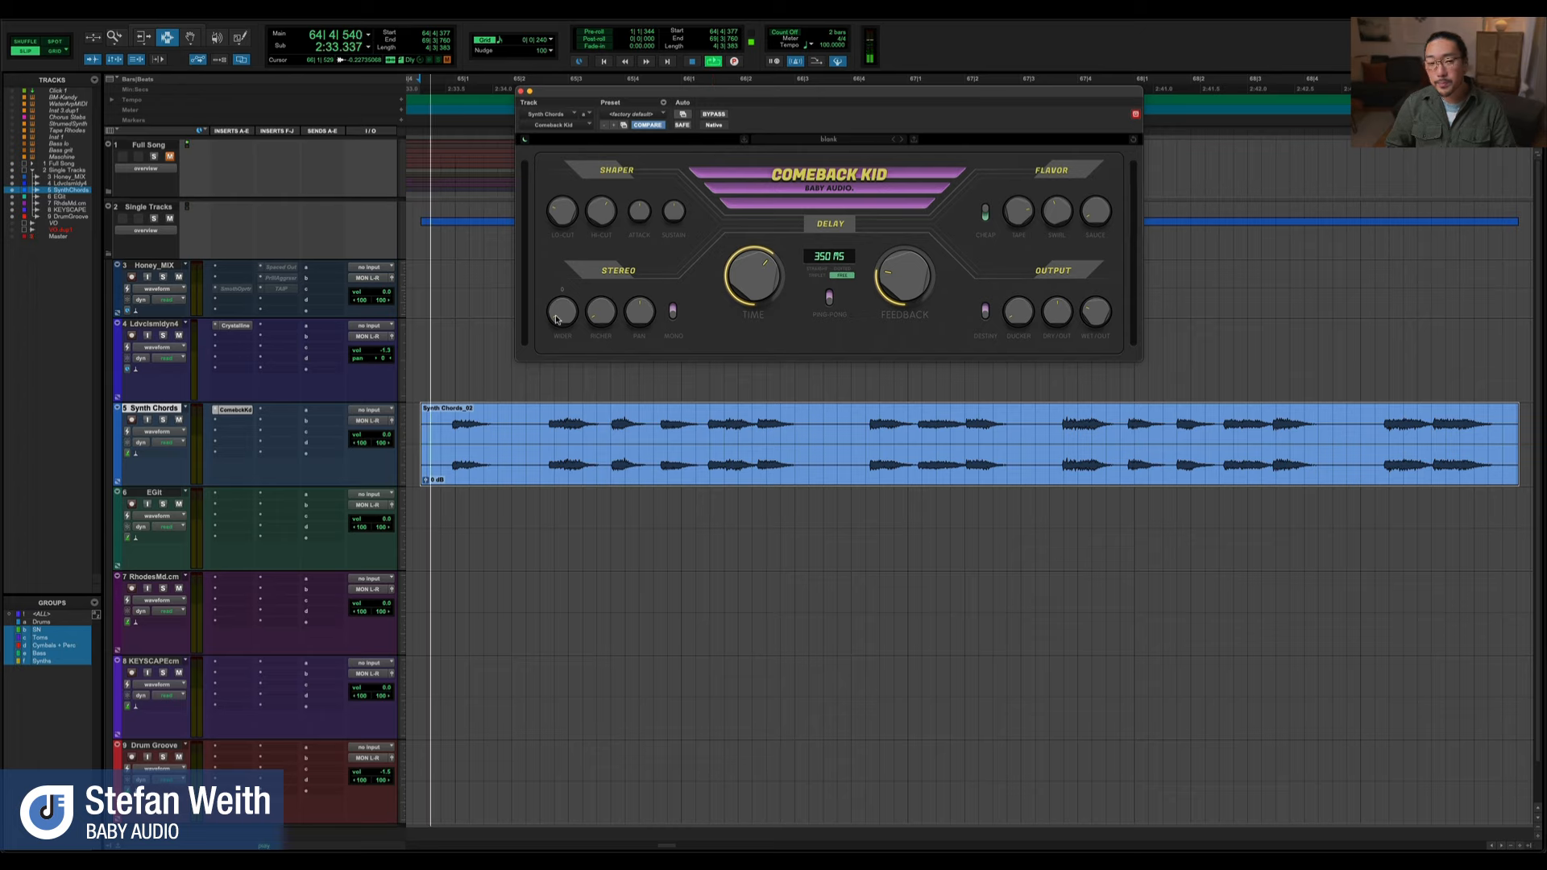
left_click_drag(556, 320, 566, 255)
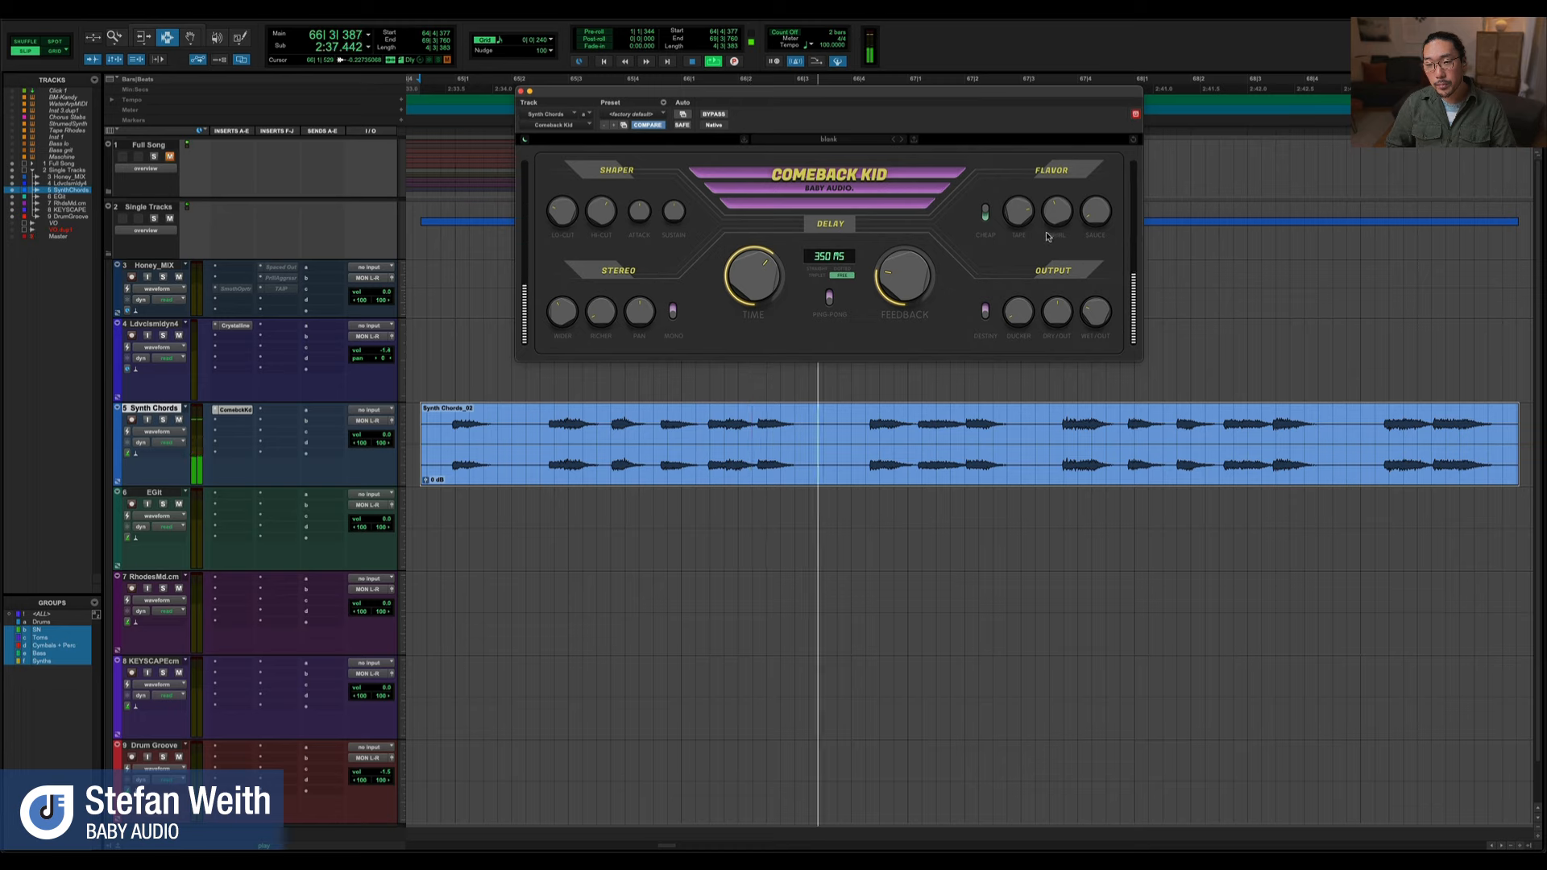
key("space")
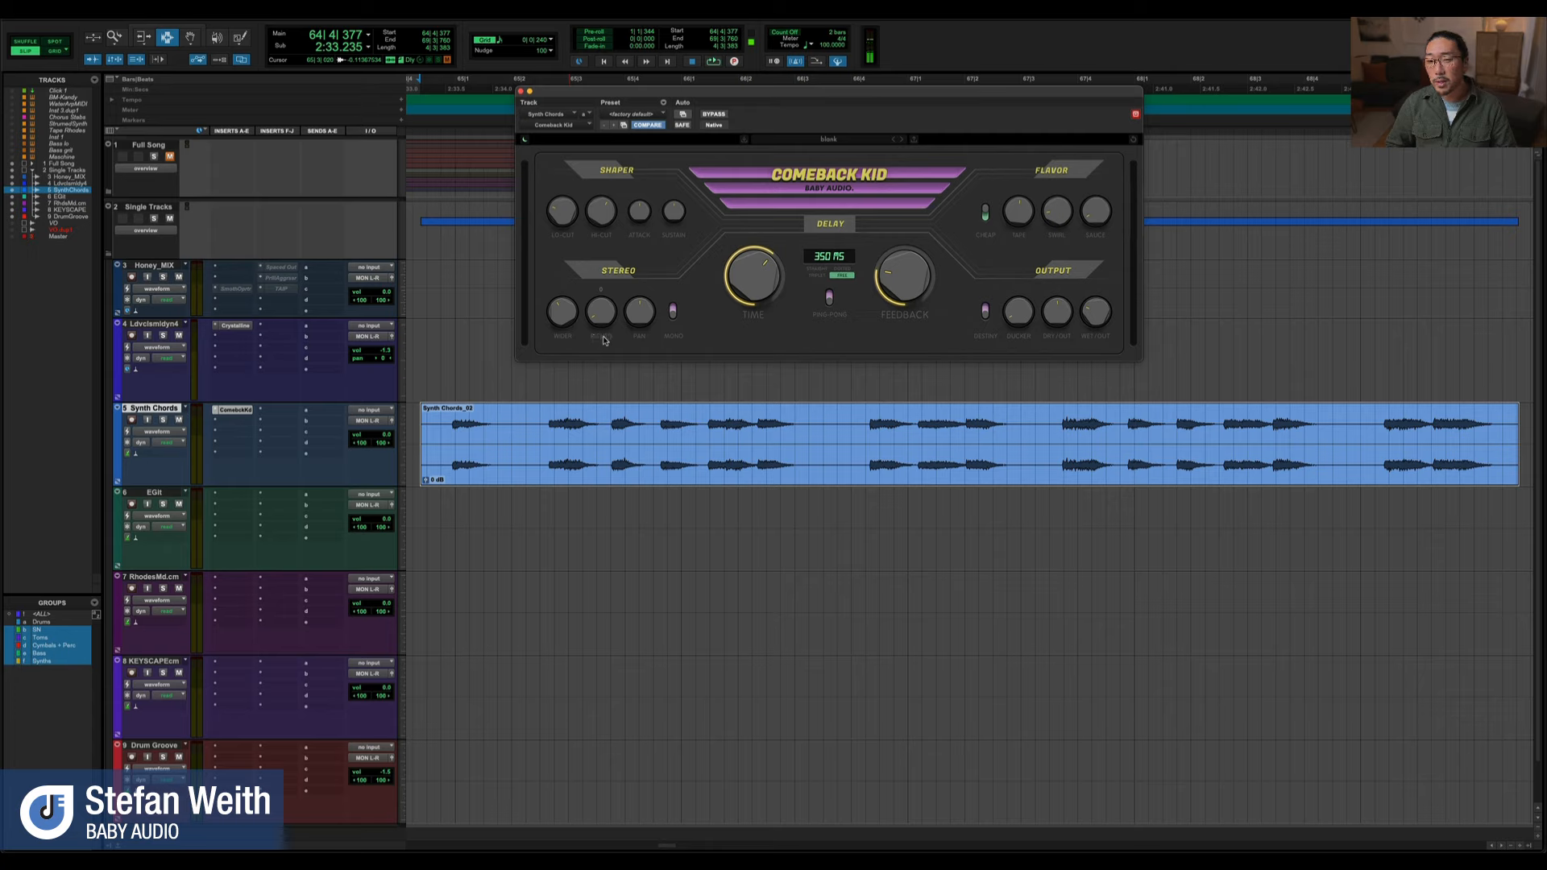
Audition the synth chords repeatedly while adjusting the Stereo control next to Pan
key("space")
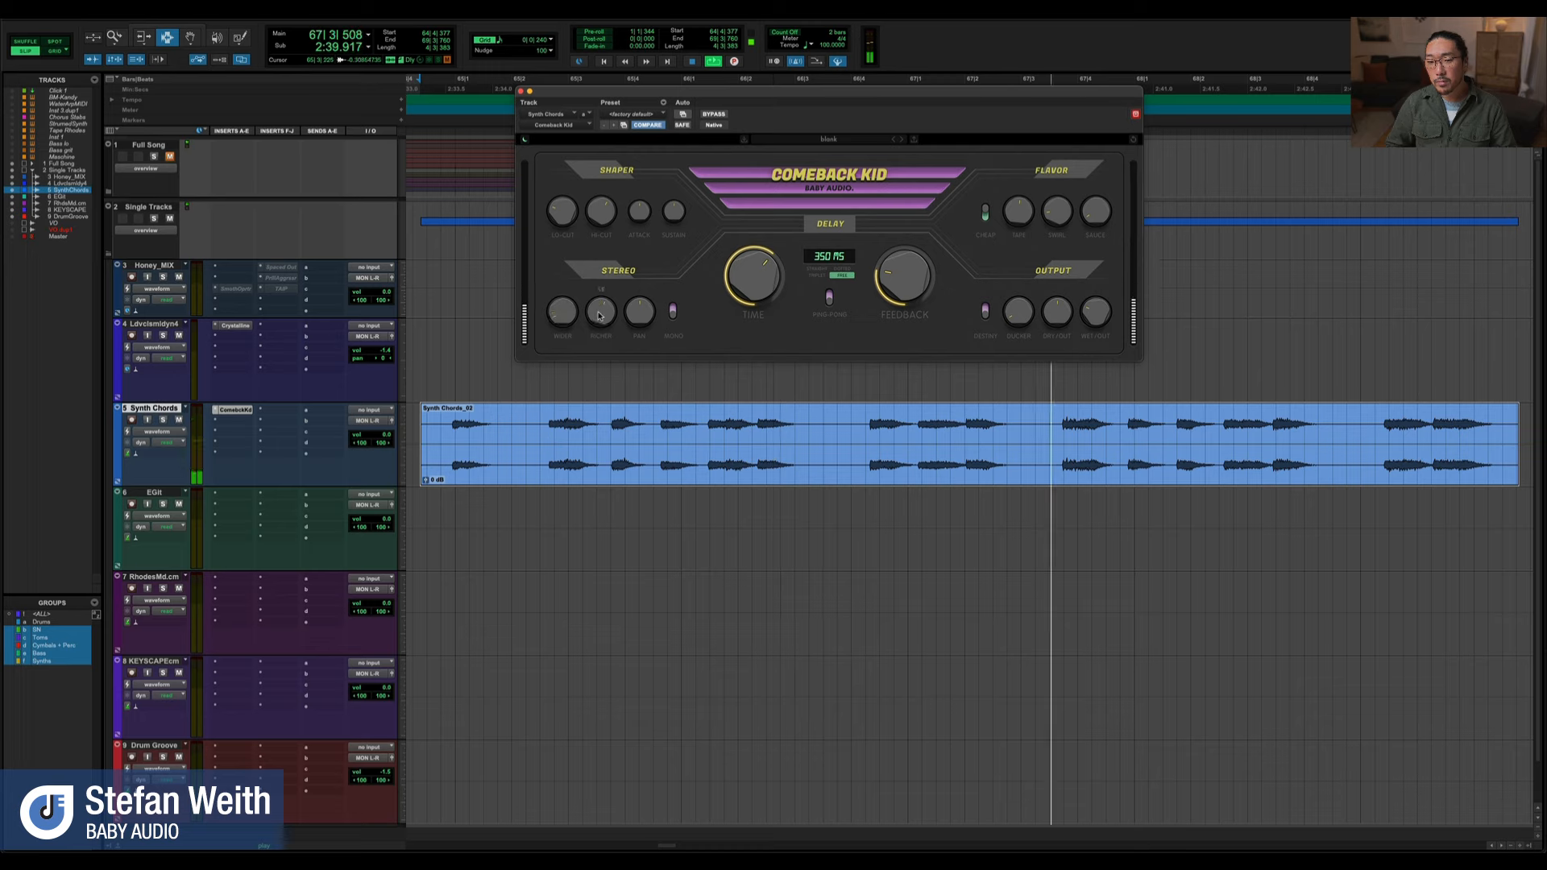
key("space")
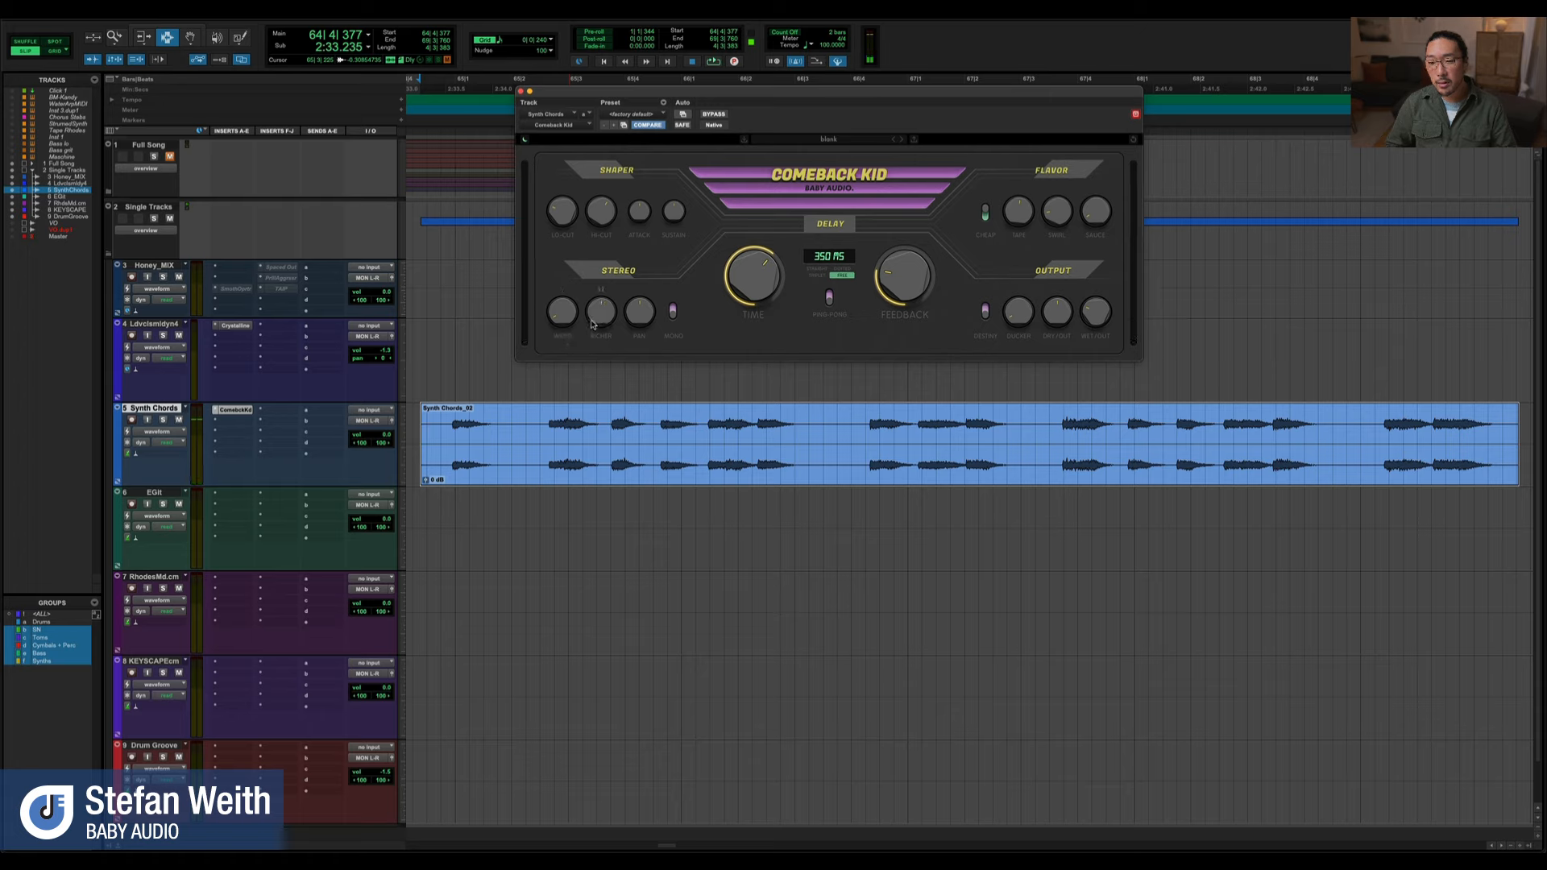
key("space")
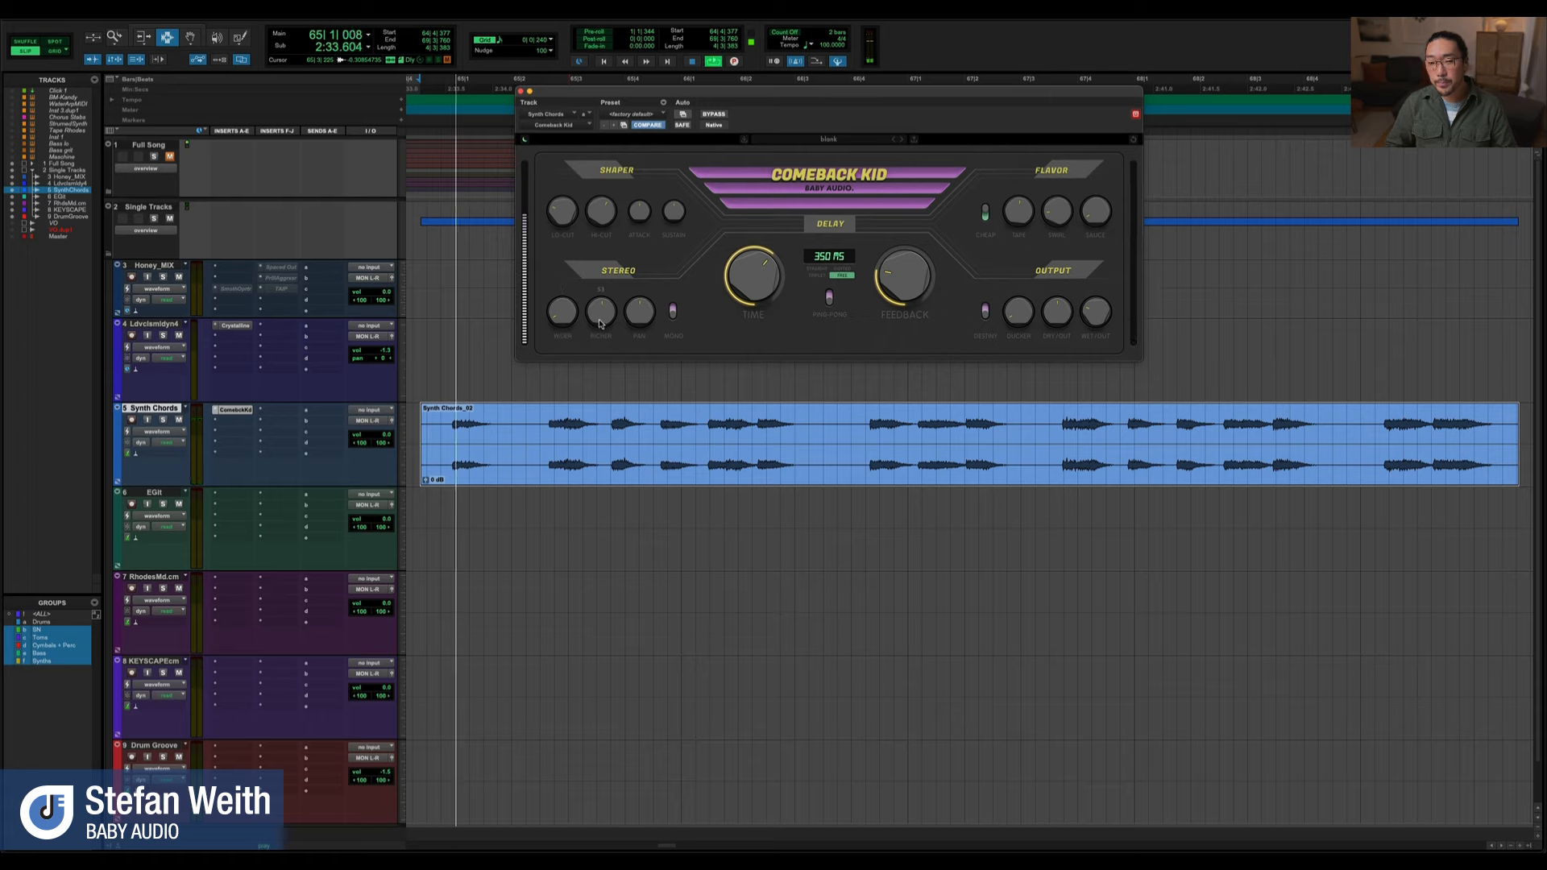
key("space")
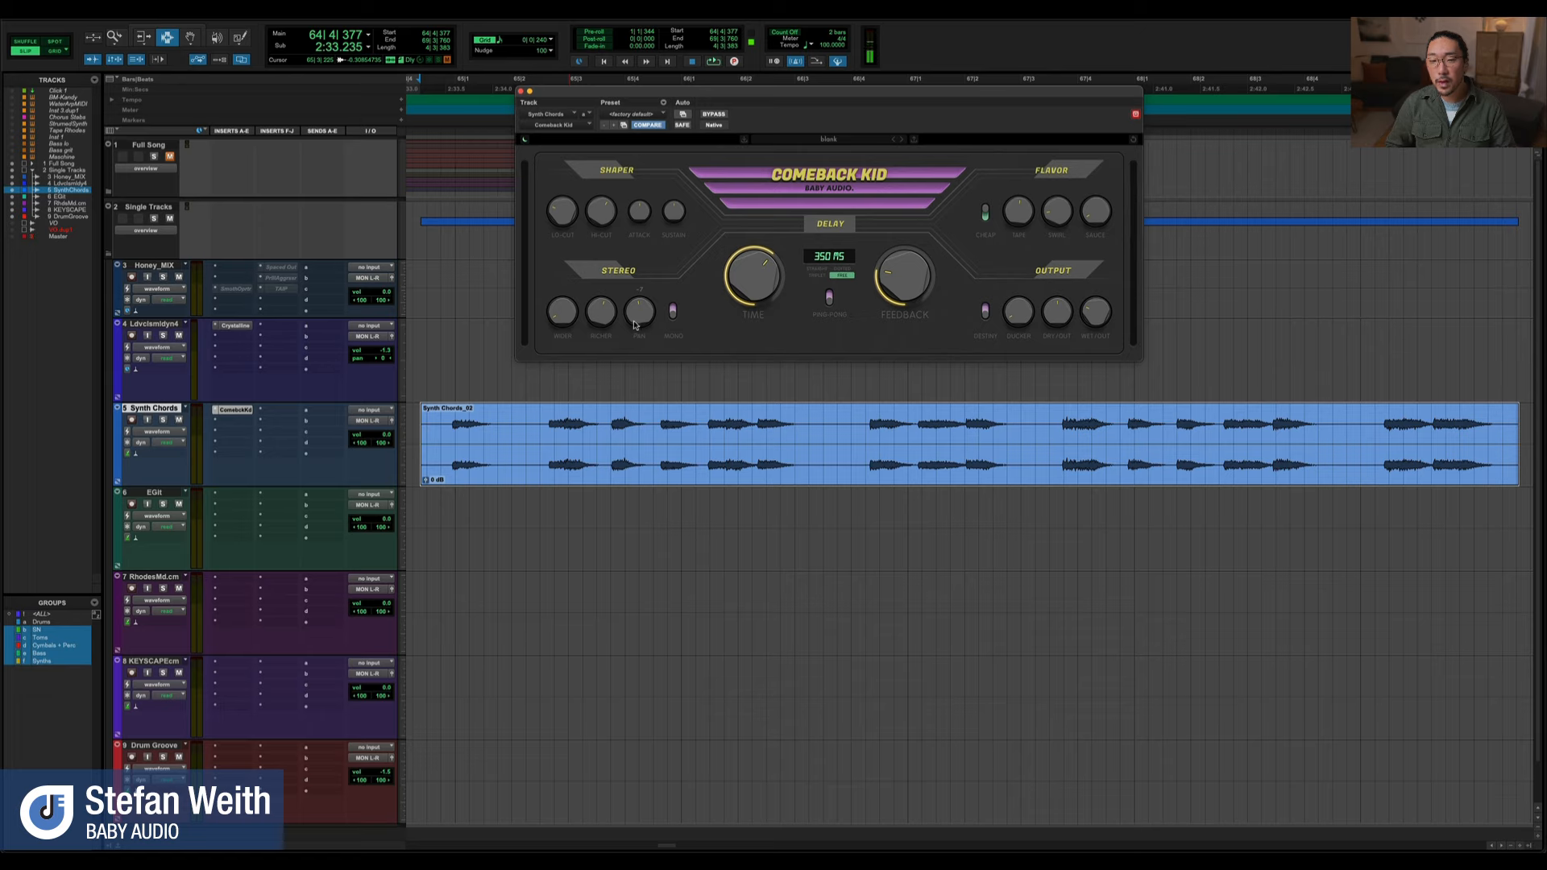
Audition the synth chords with Pan shifted and reset to its default, and with the Mono switch on
key("space")
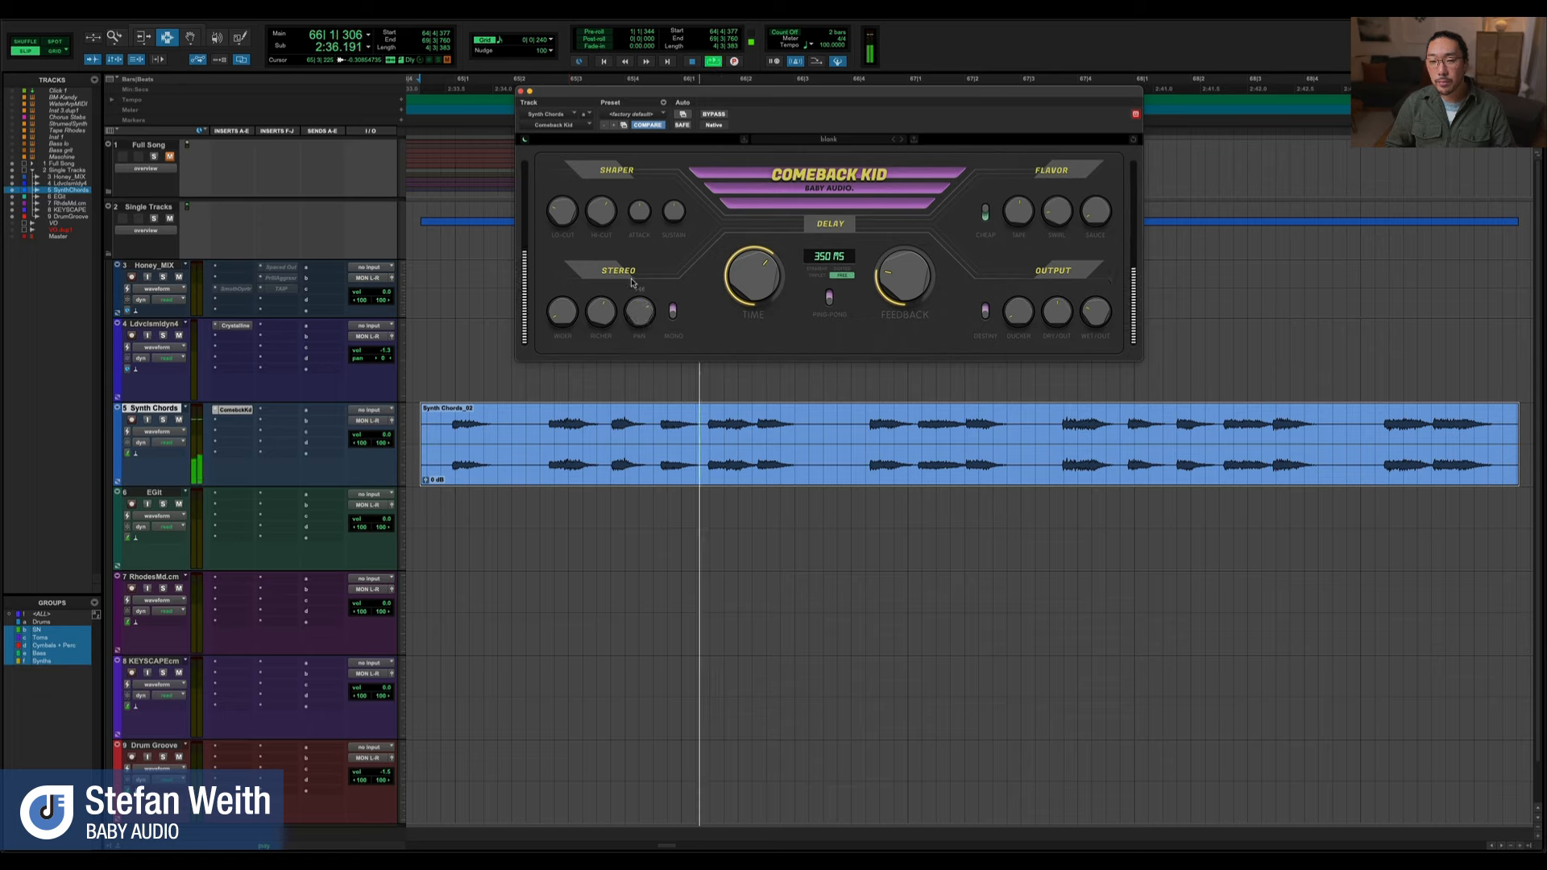
double_click(635, 322)
key("space")
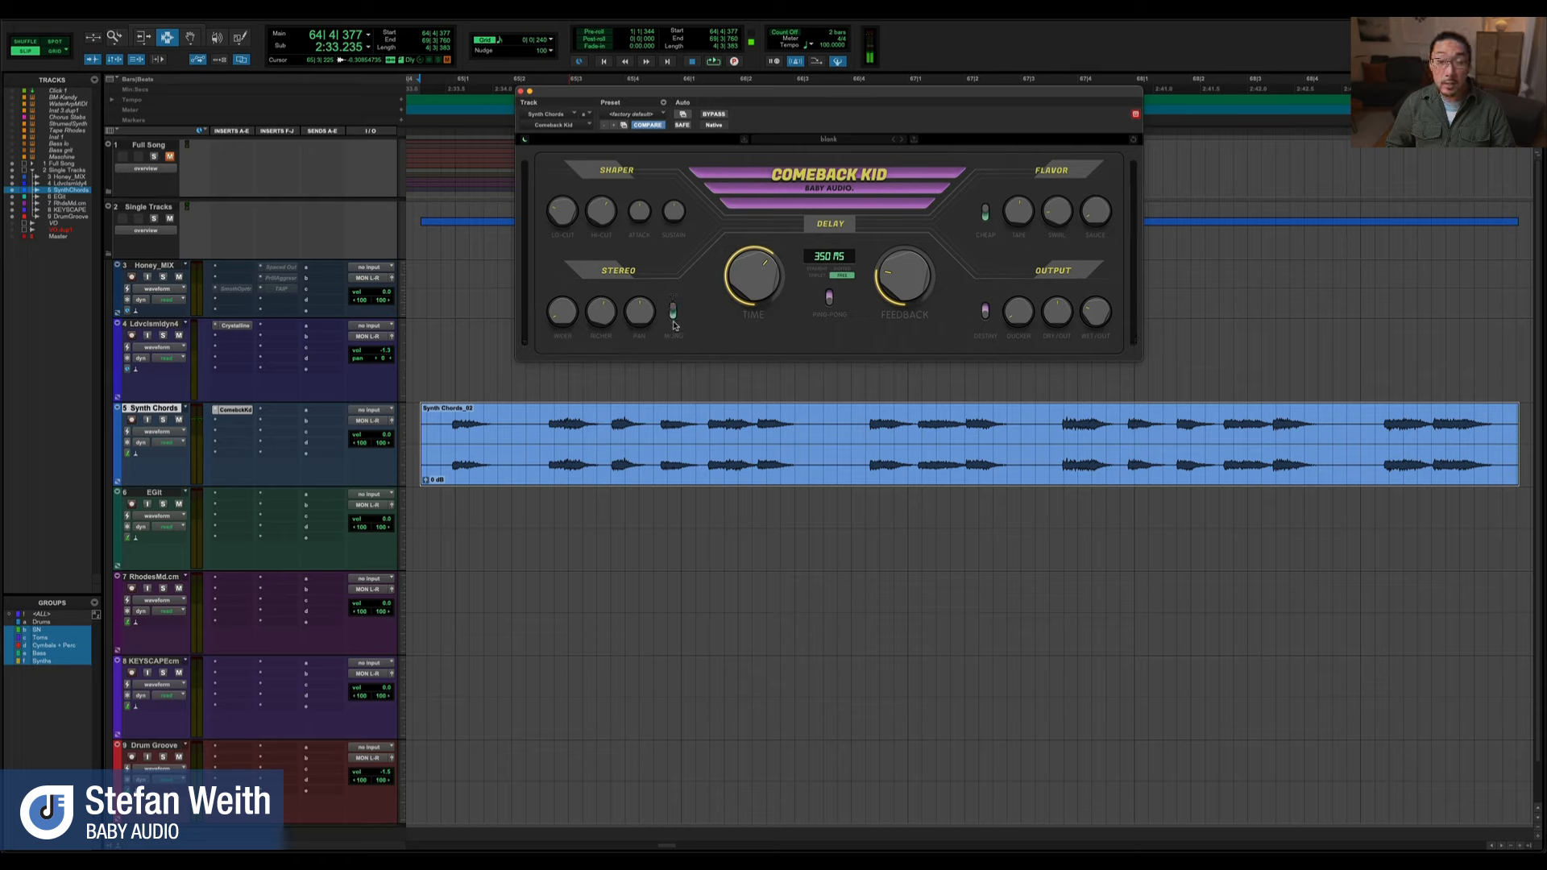
key("space")
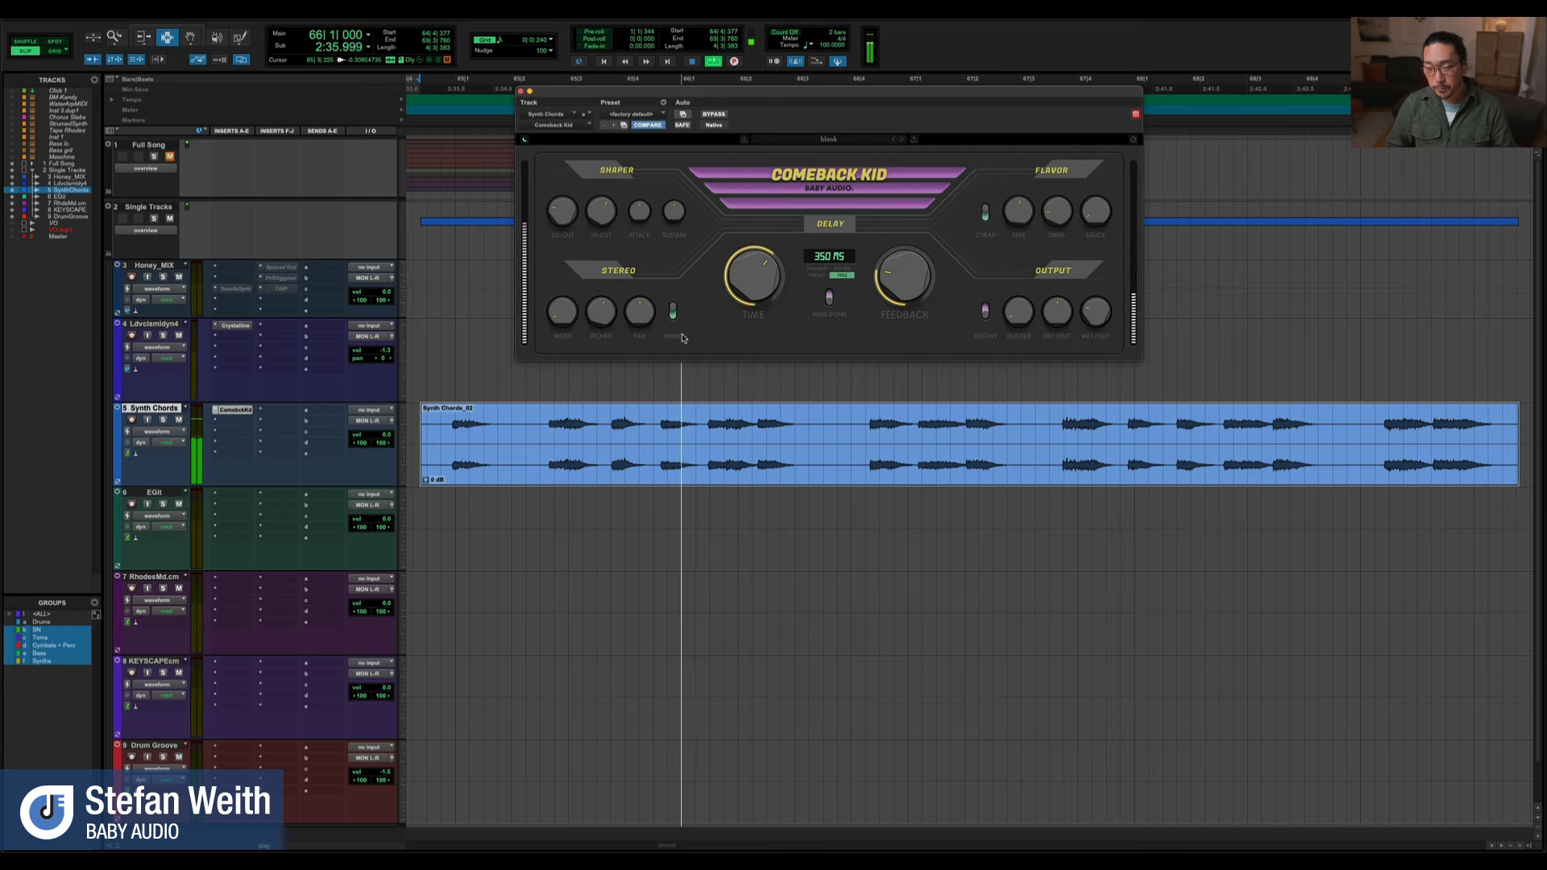
key("space")
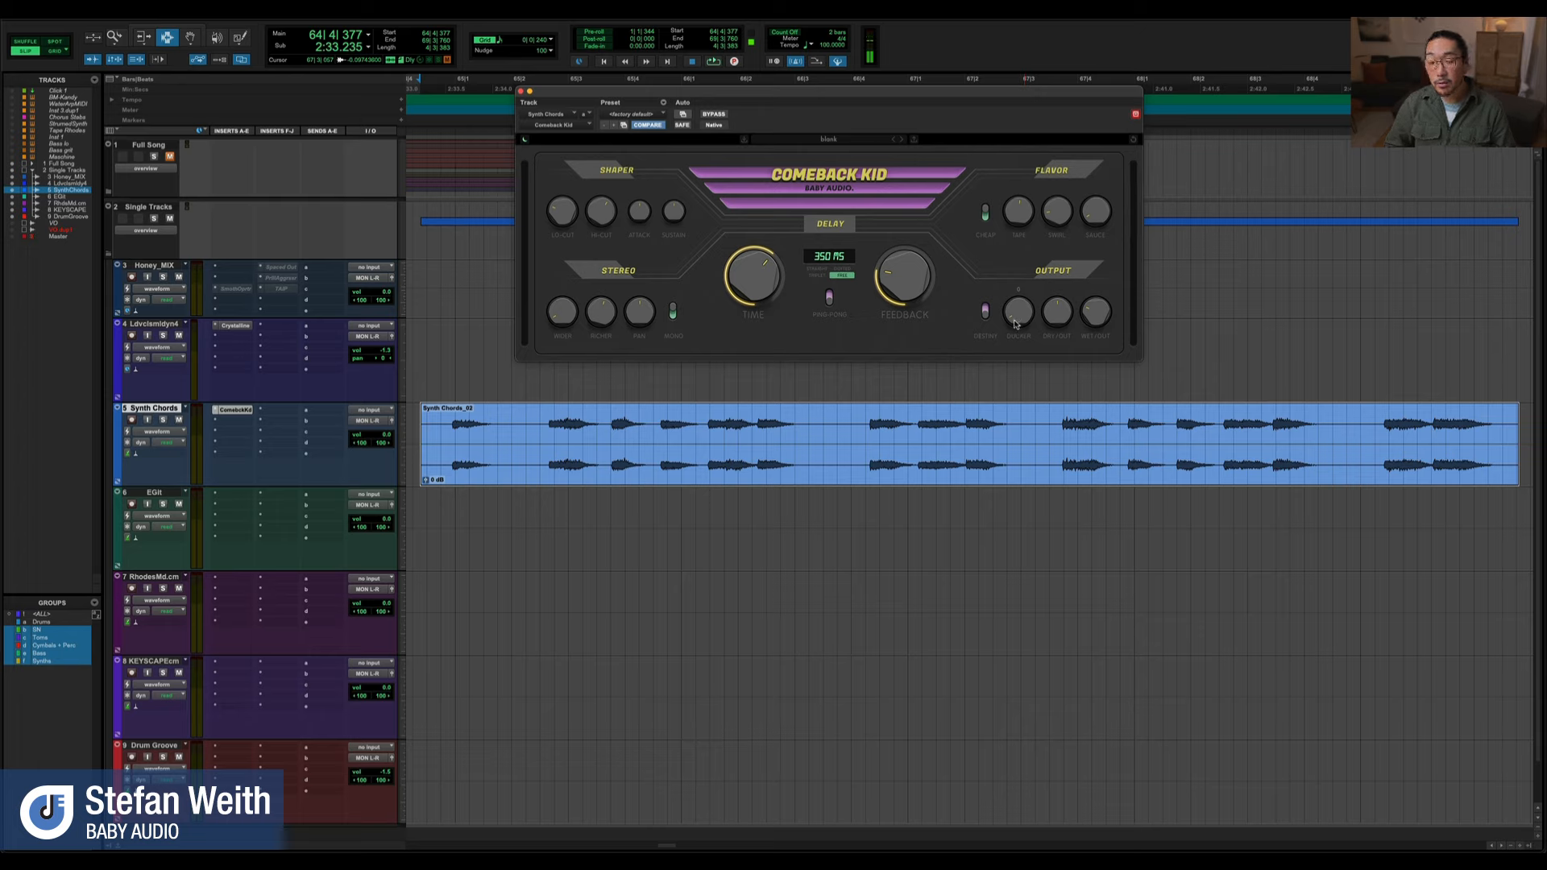
Play the synth chords with Mono off and the Output section's Ducker at 0
key("space")
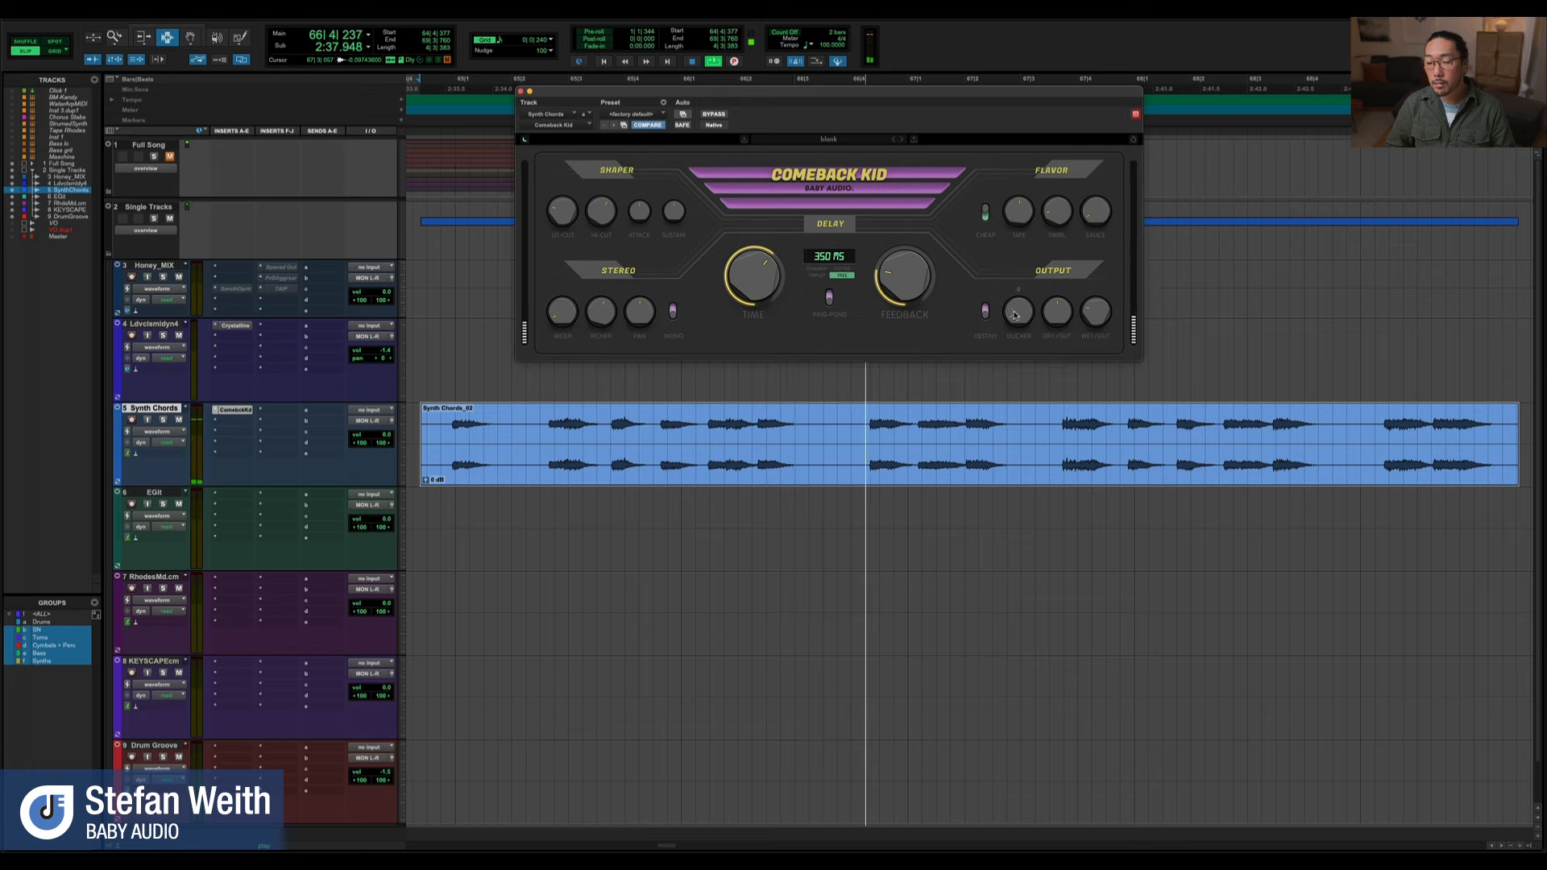
mouse_move(1016, 315)
key("space")
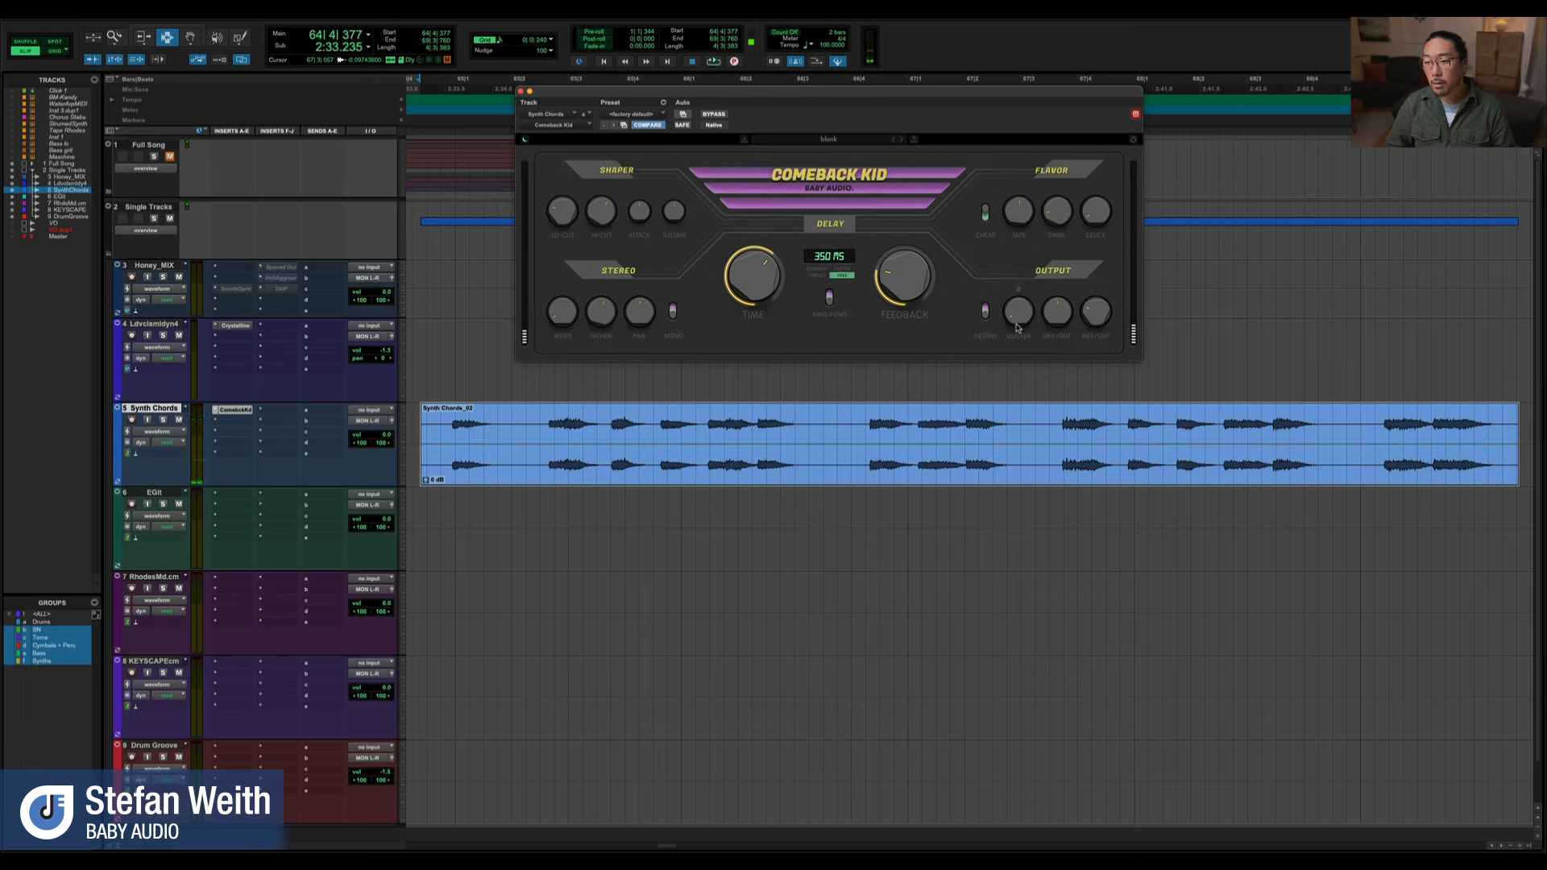
Select the phrase from the second to the sixth chord of the Synth Chords clip and audition it with Ducker raised
left_click(557, 451)
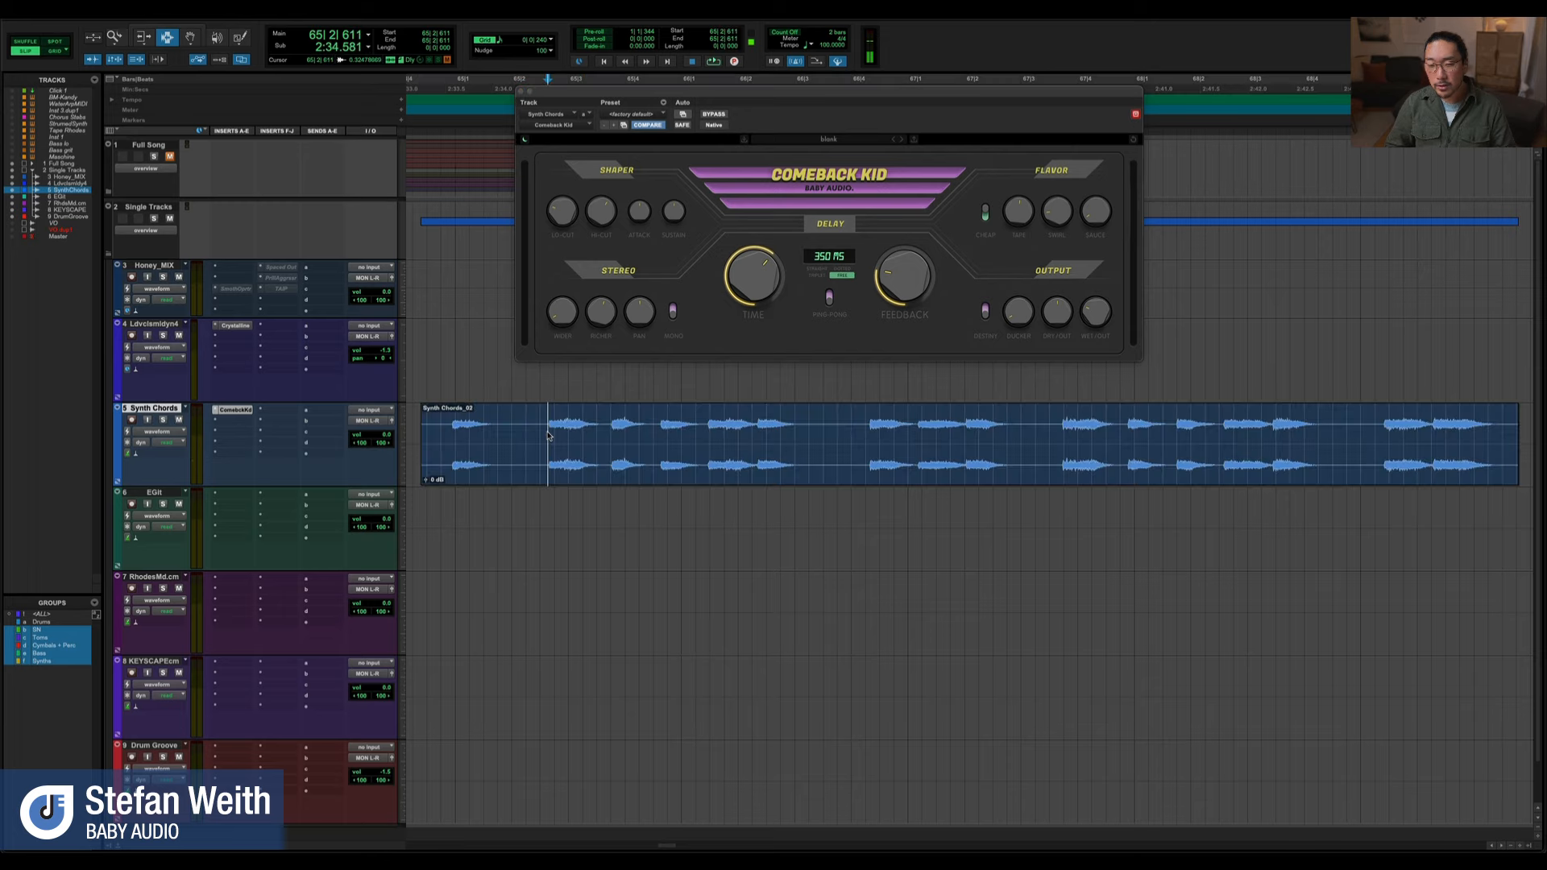
left_click_drag(543, 435, 804, 440)
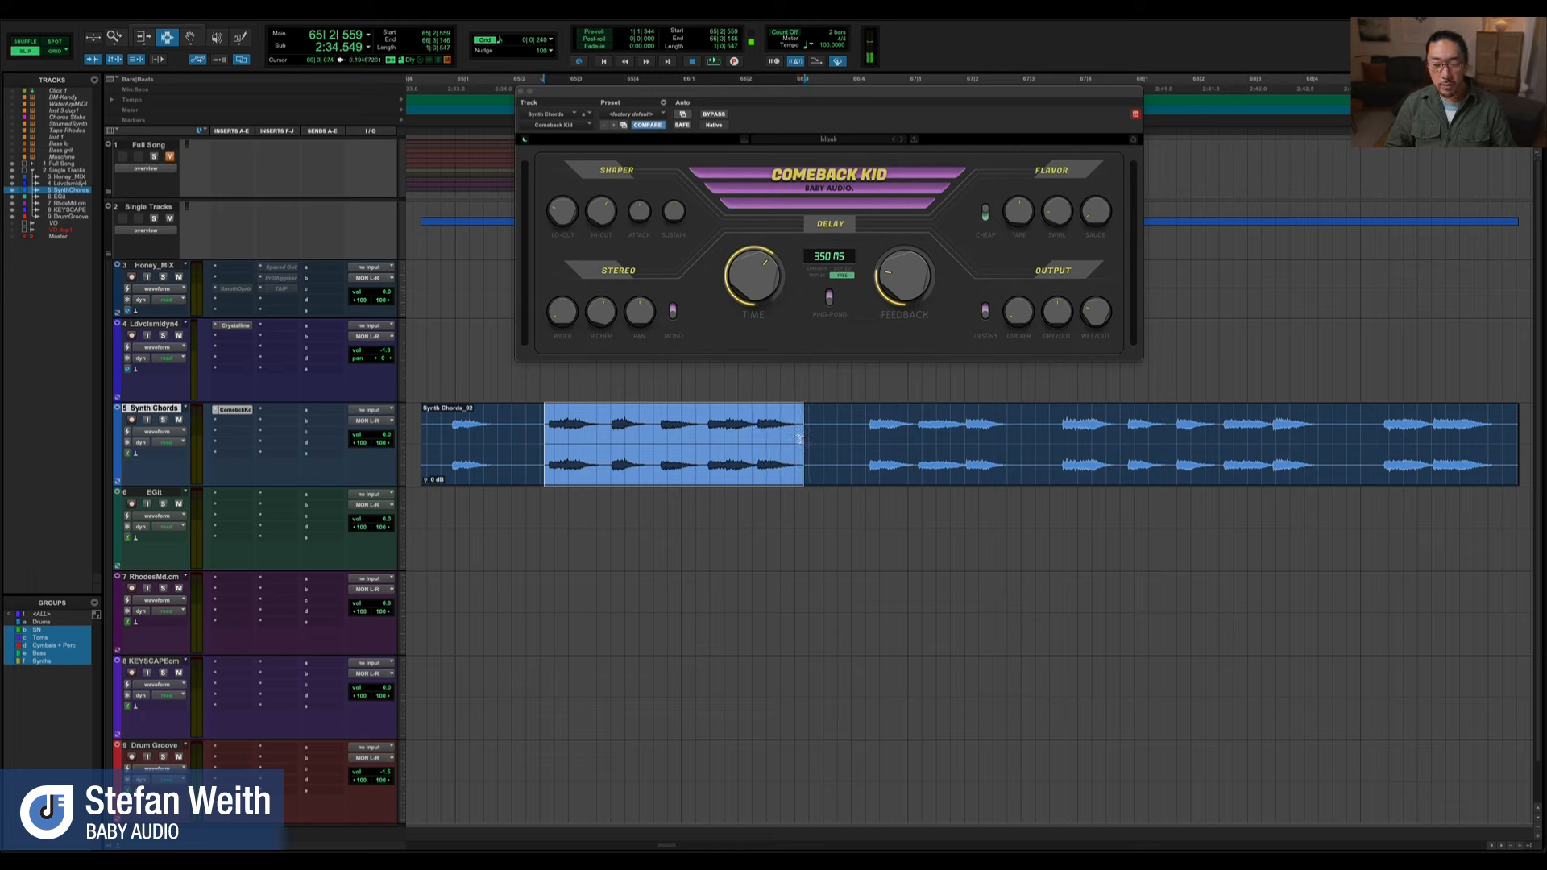
key("space")
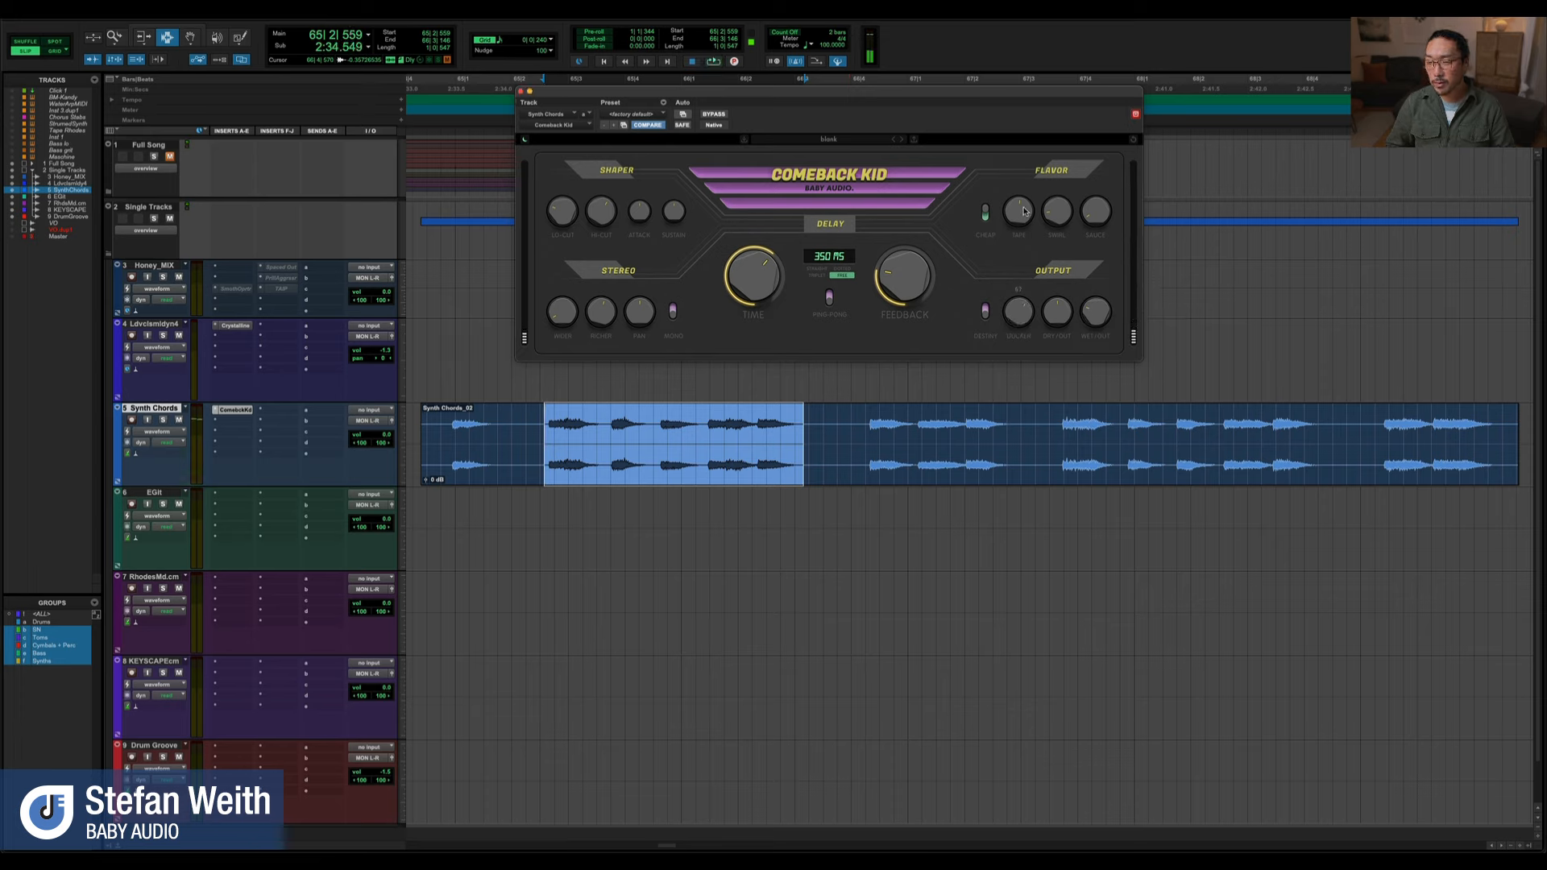
key("space")
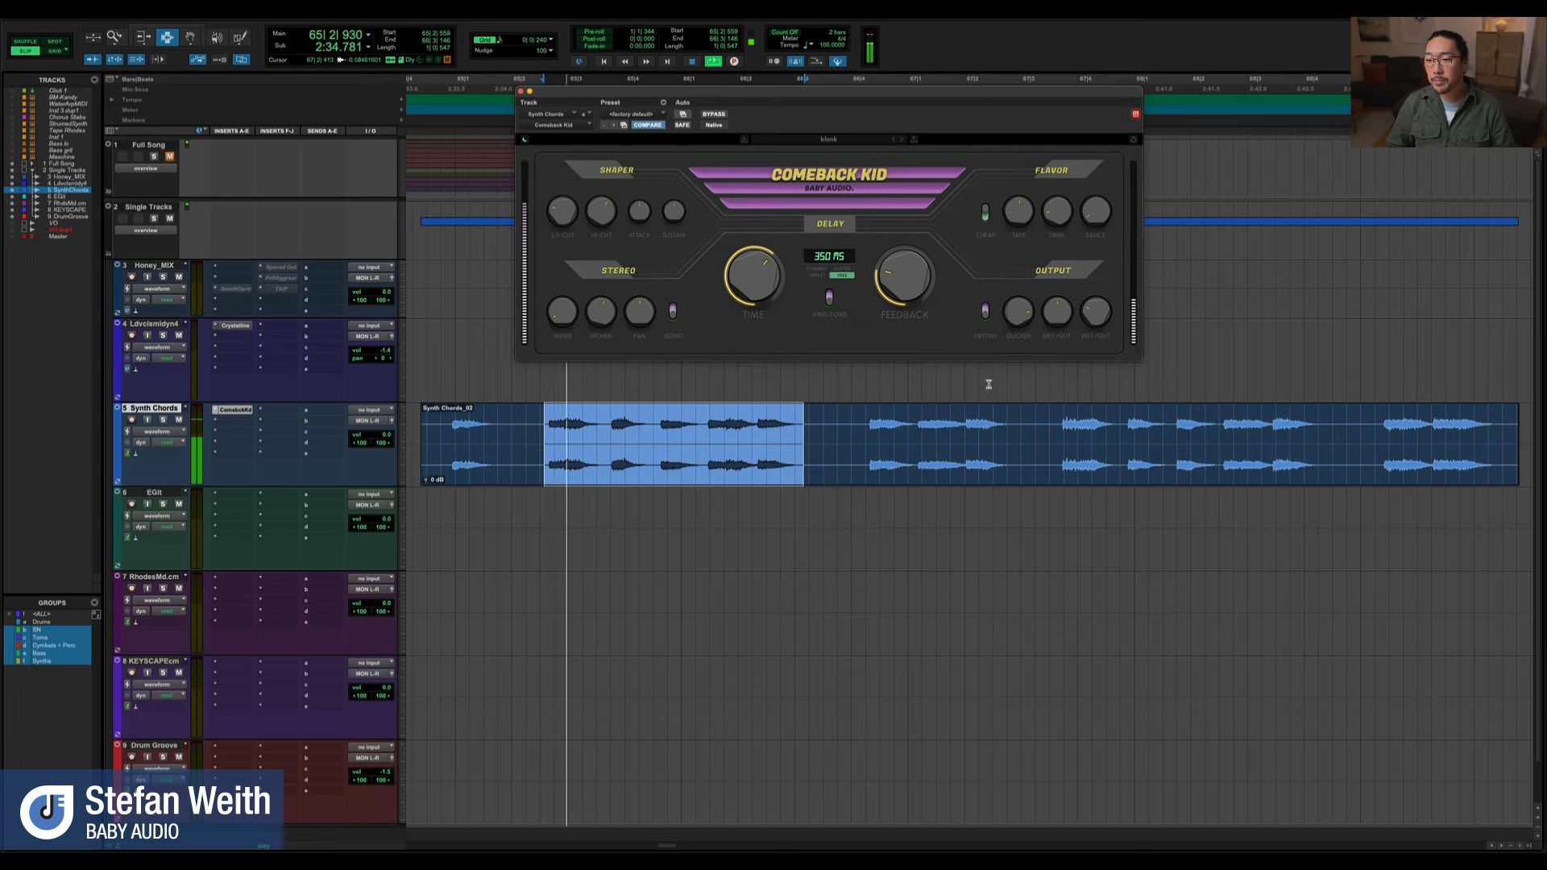
key("space")
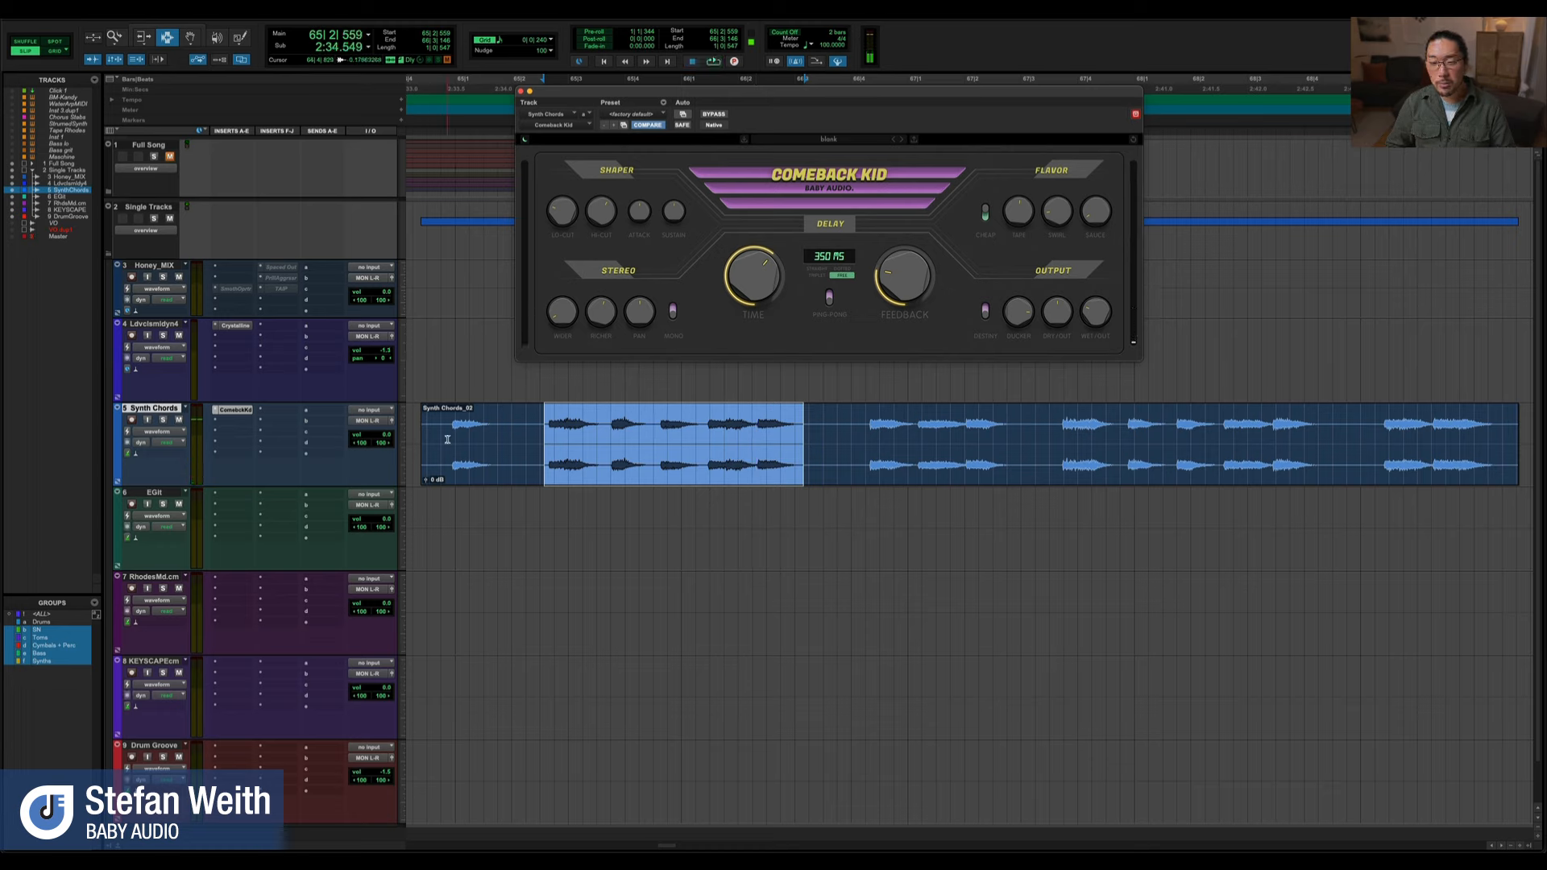
Play the synth chords from just before the first chord while adjusting the Output section's Ducker
left_click(448, 439)
key("space")
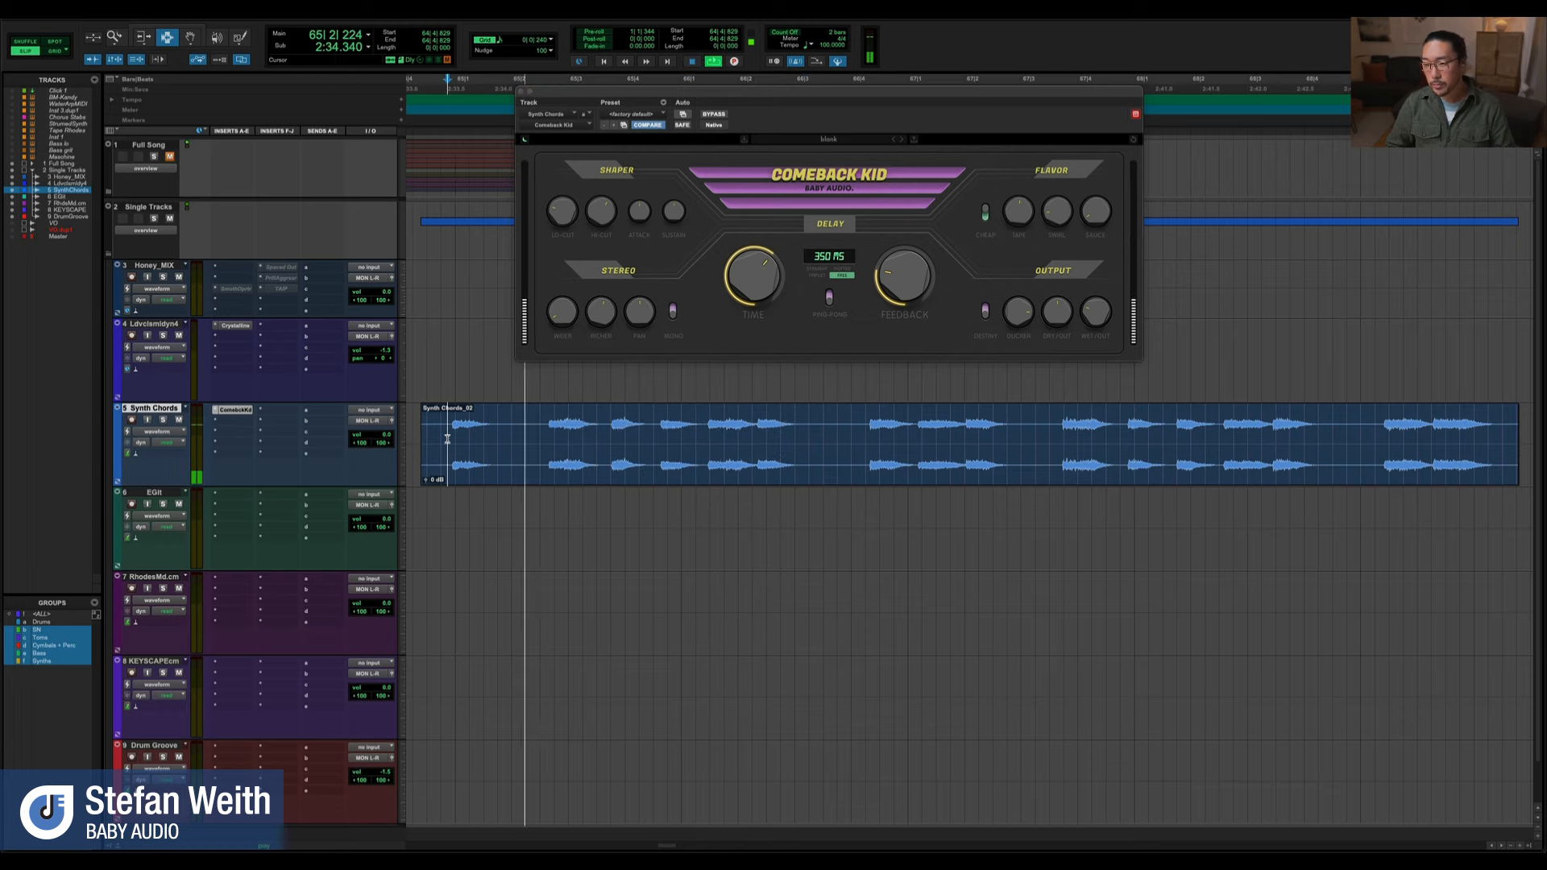
left_click_drag(1011, 313, 1011, 320)
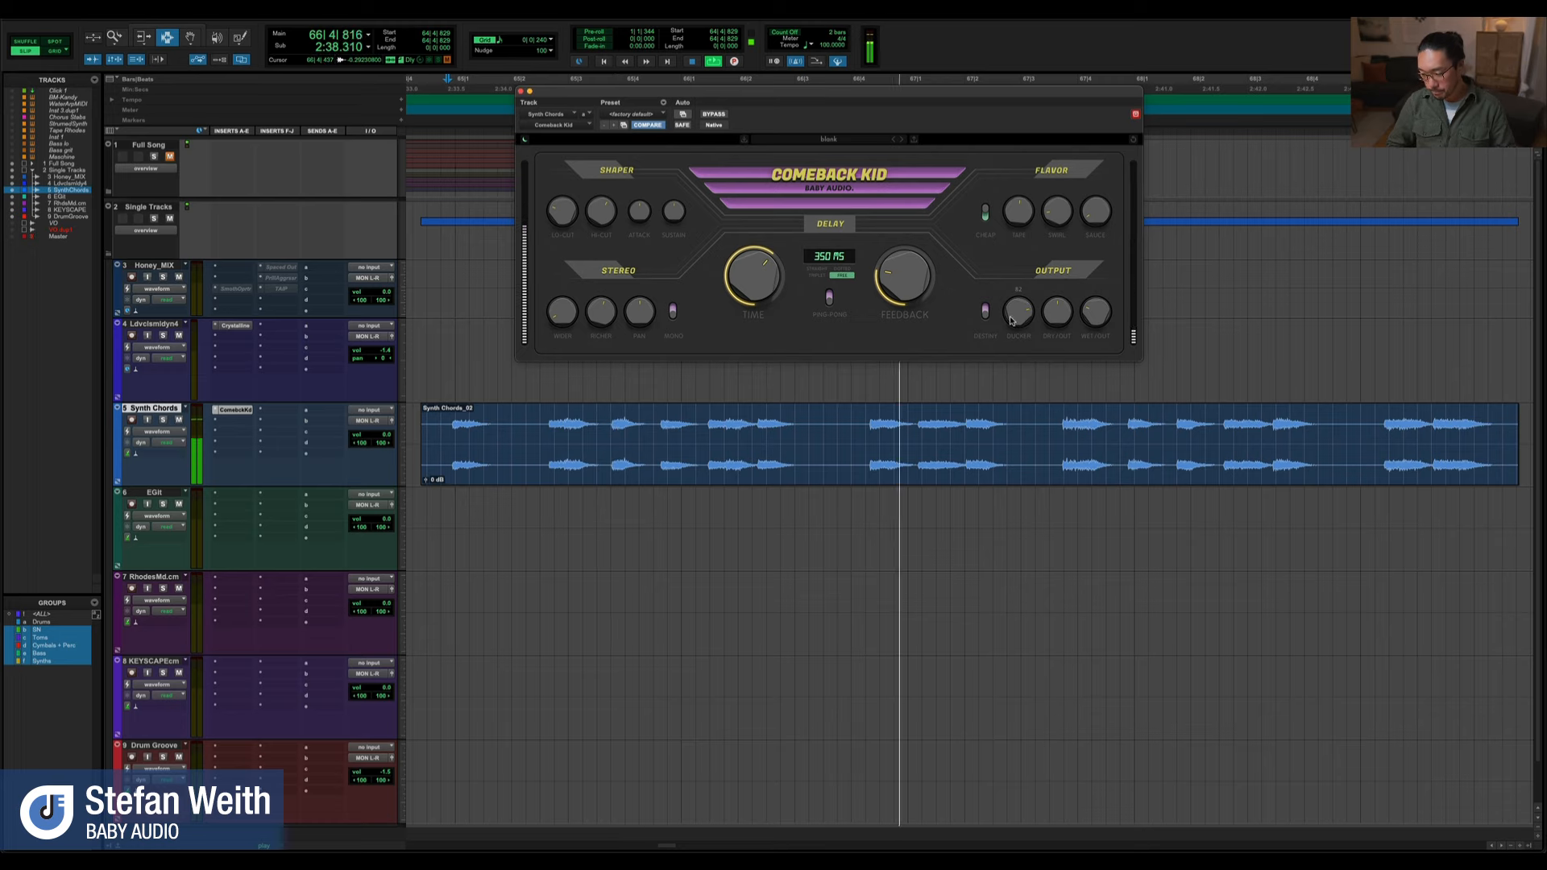
key("space")
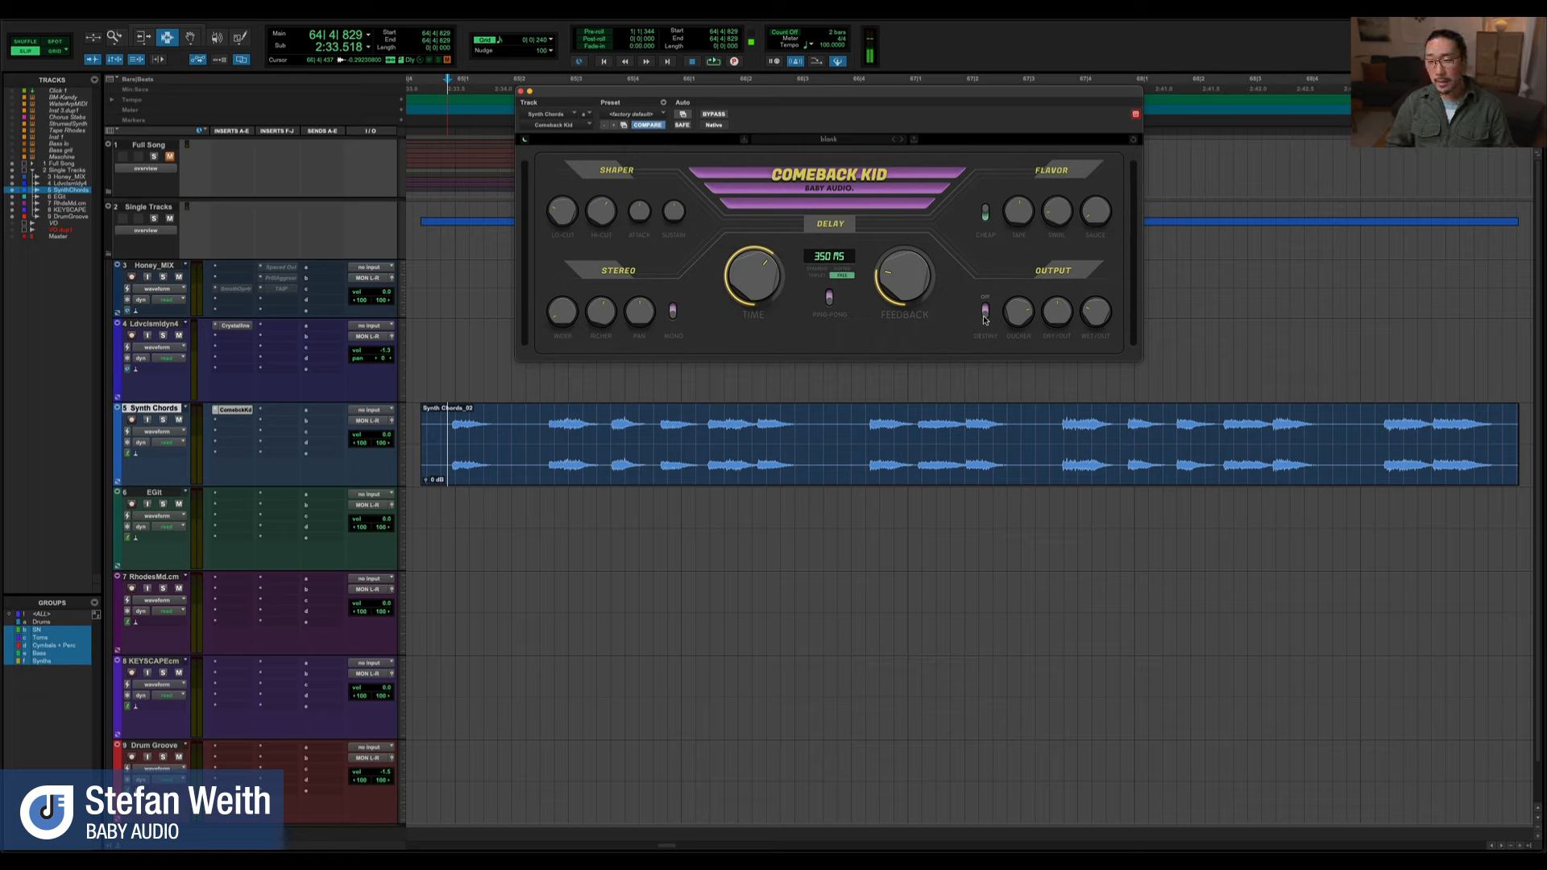
Compare the synth chords with the Output section's toggle beside Ducker switched off and on
key("space")
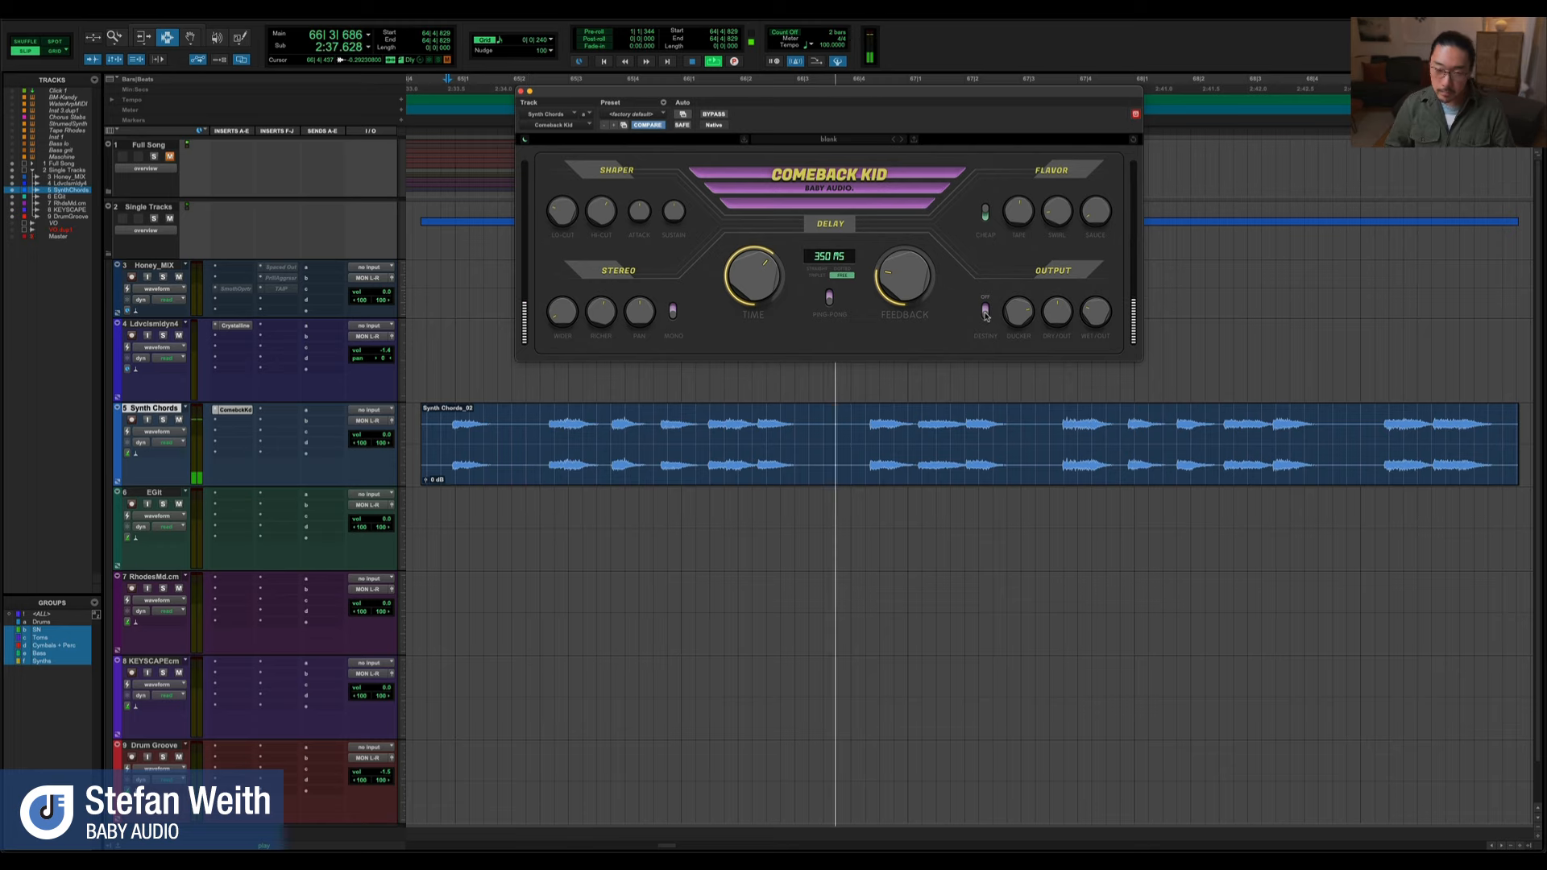
key("space")
left_click(986, 311)
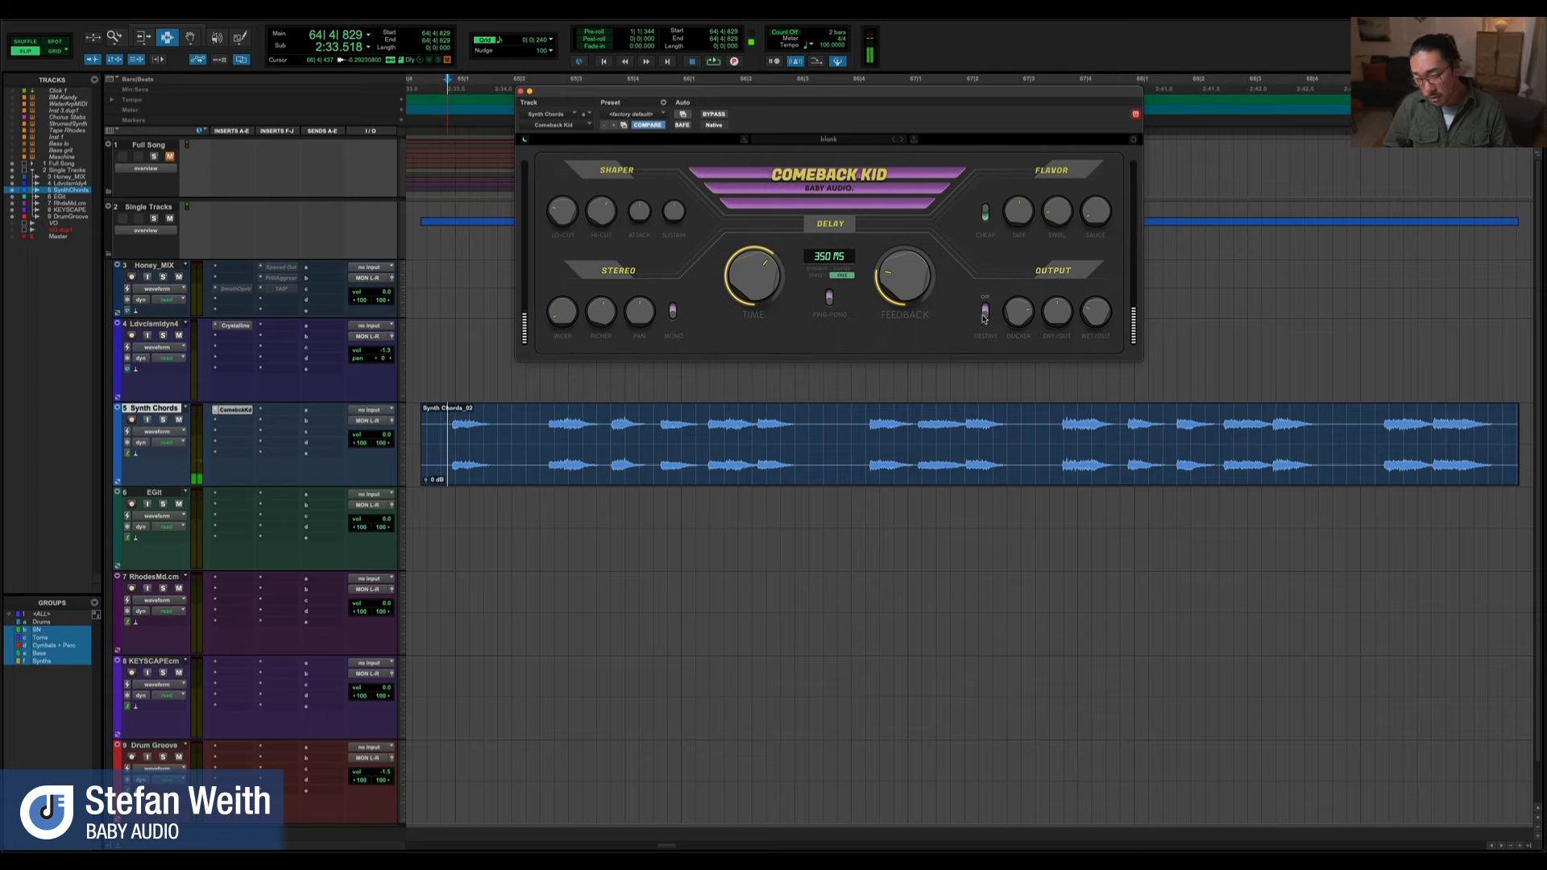
key("space")
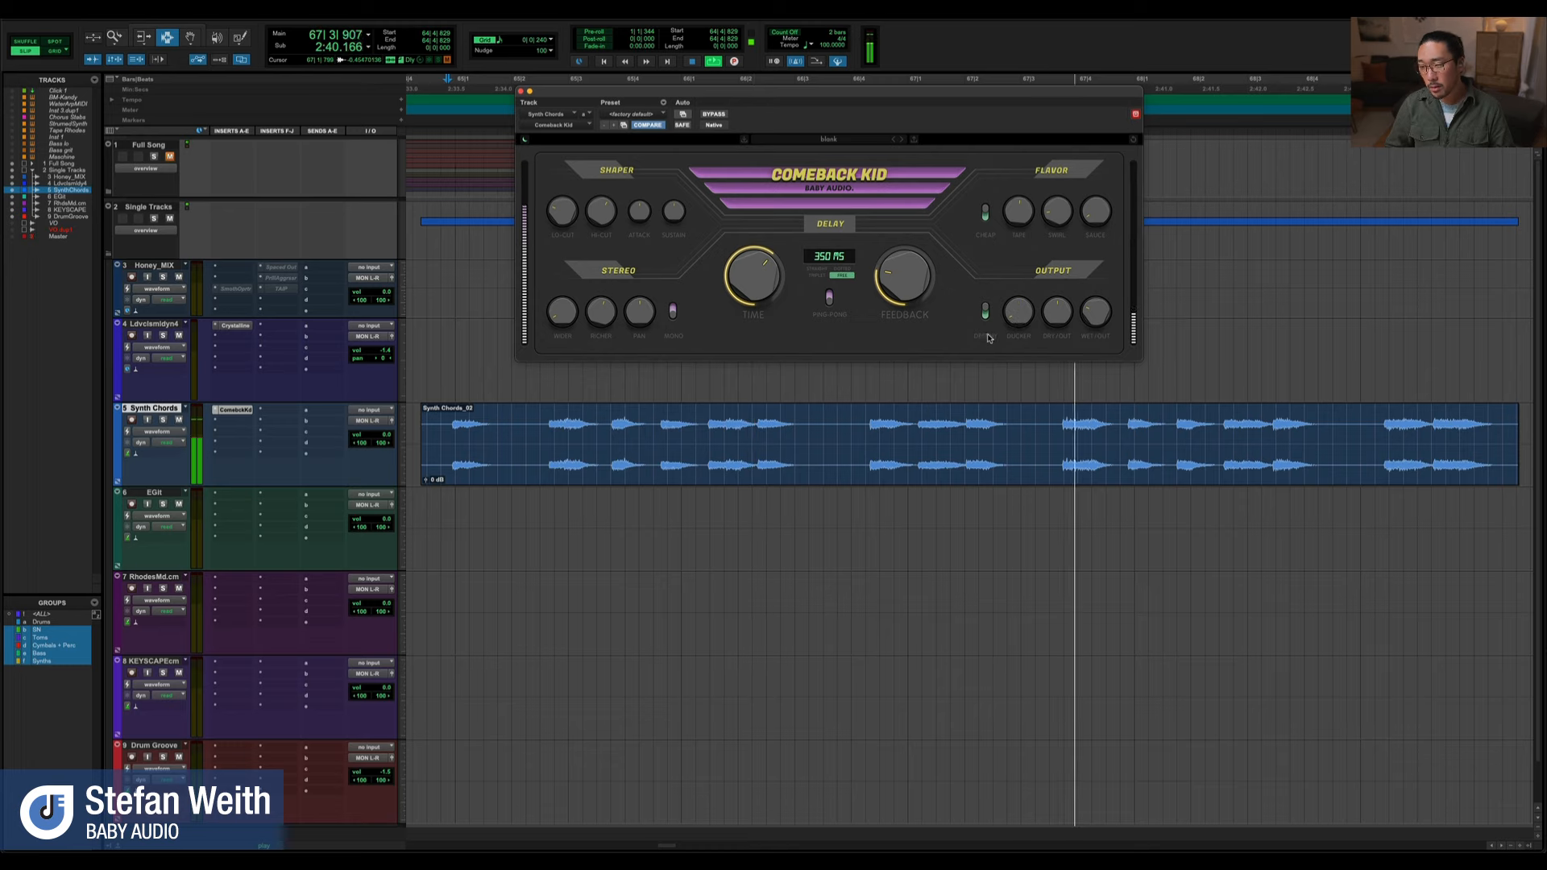
key("space")
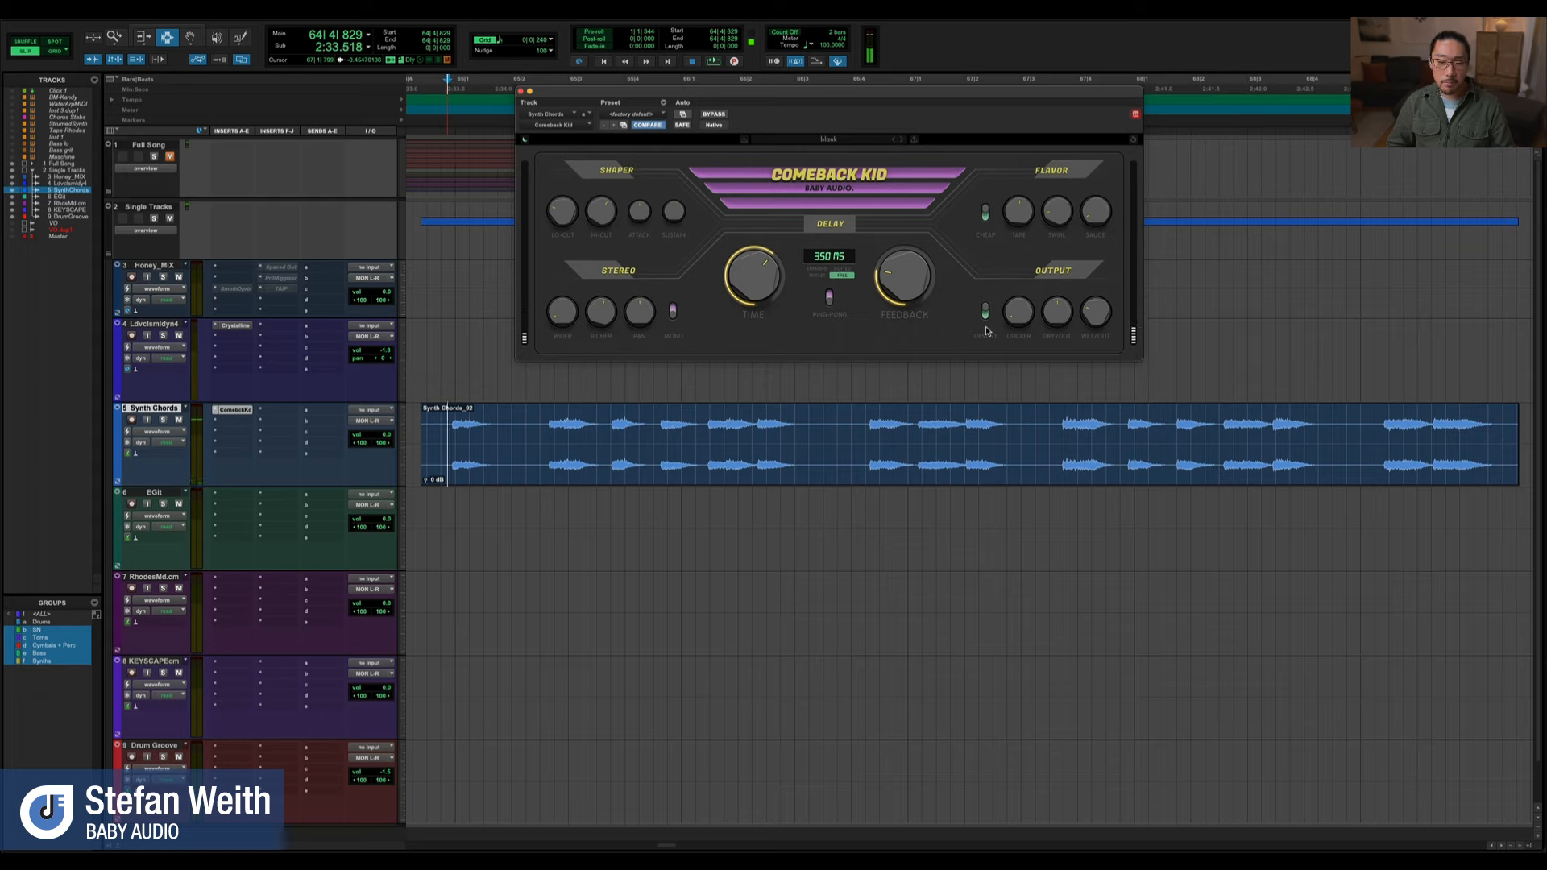
Audition the synth chords again with the Output toggle on, and replay them with it off
key("space")
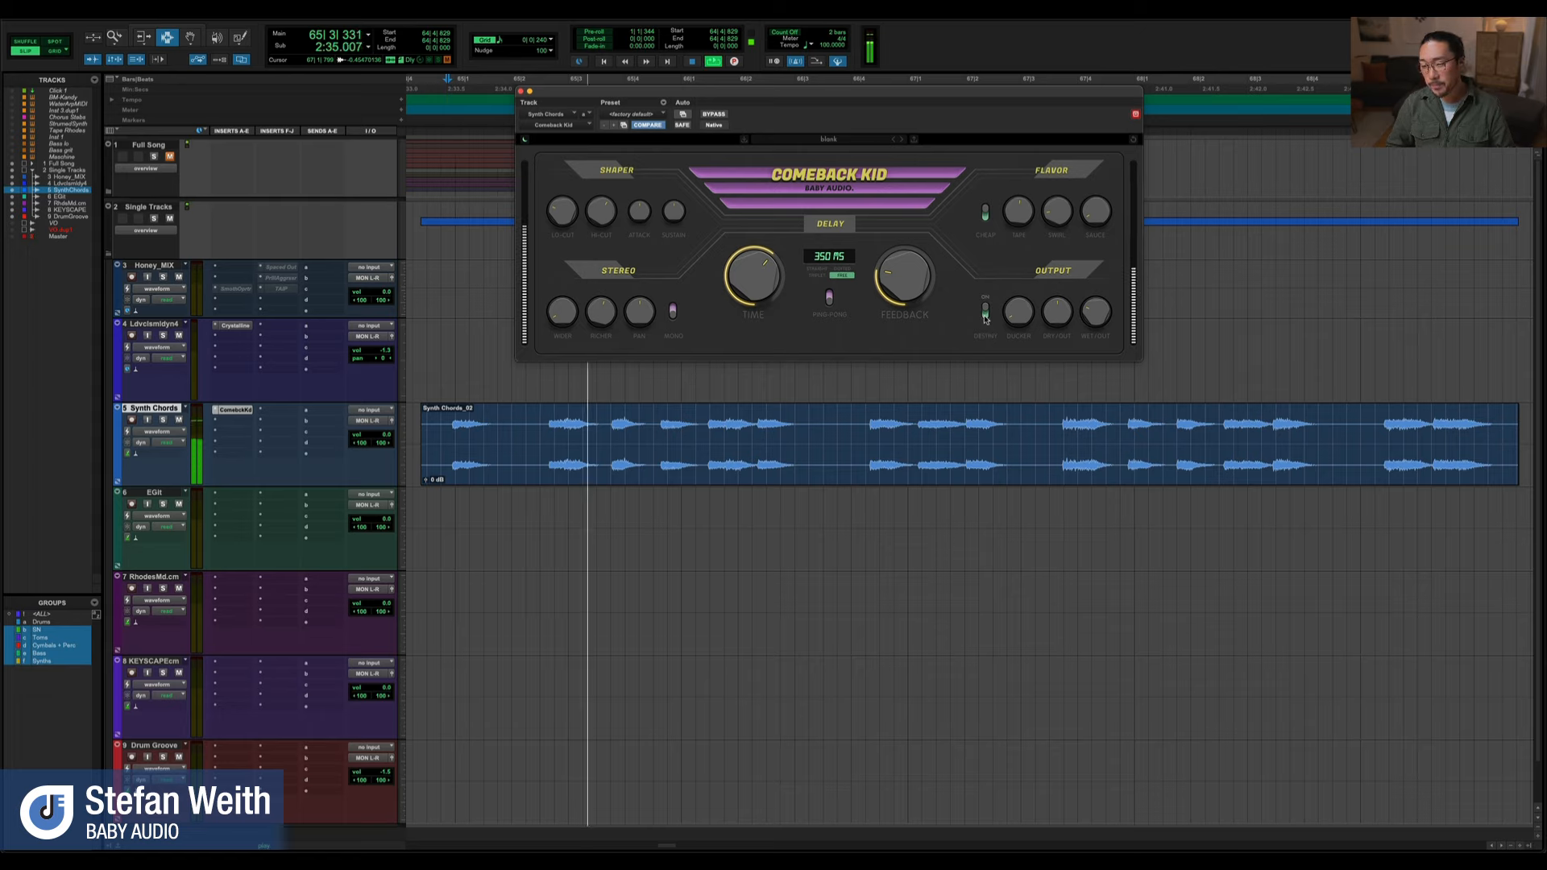
key("space")
left_click(985, 310)
key("space")
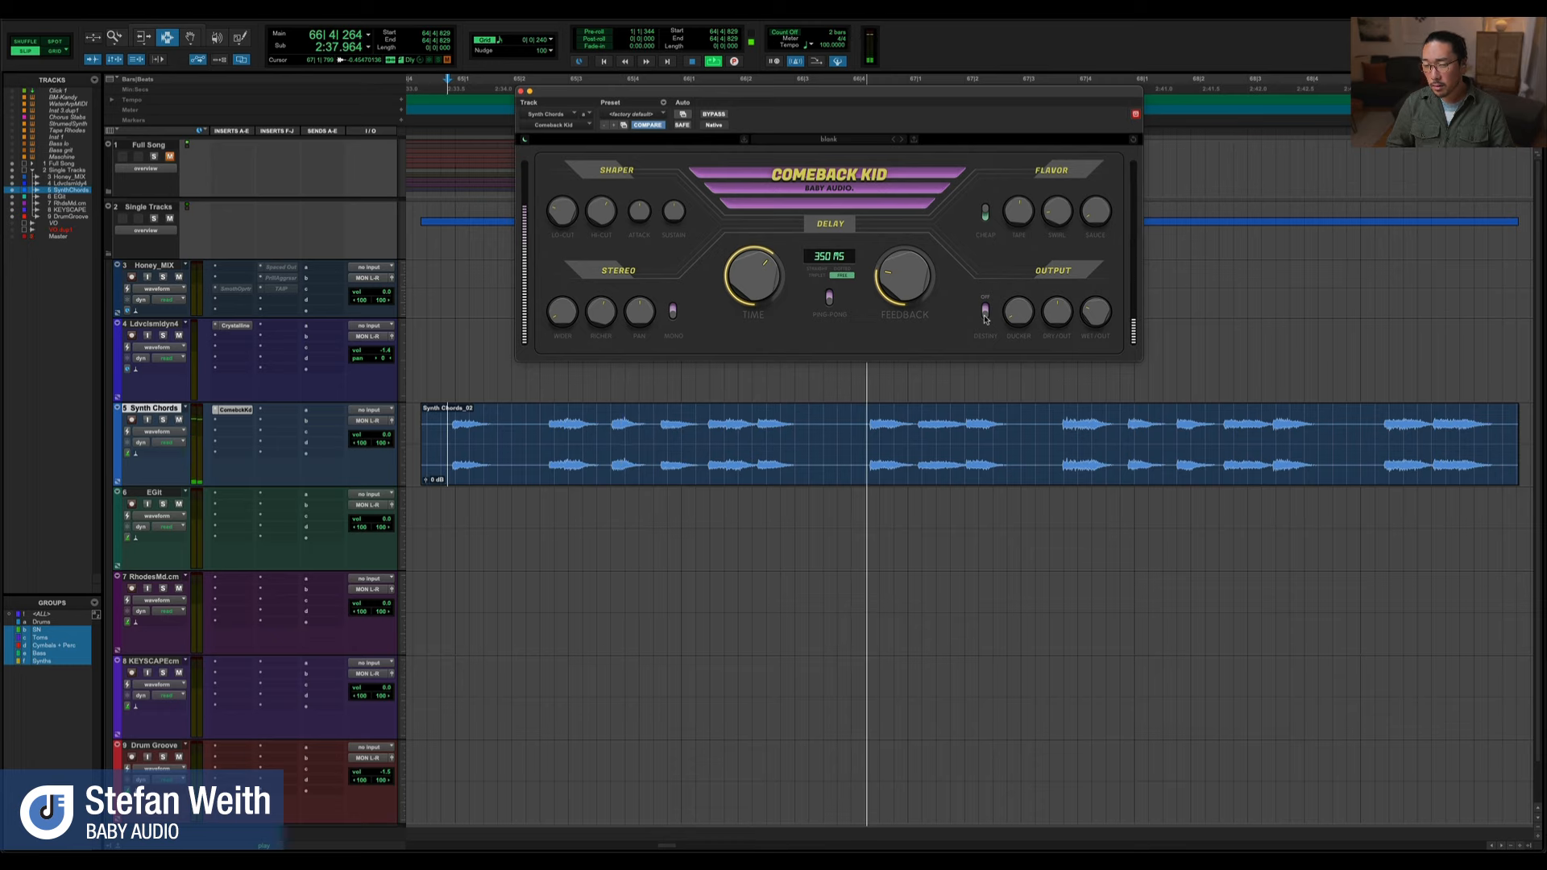
key("space")
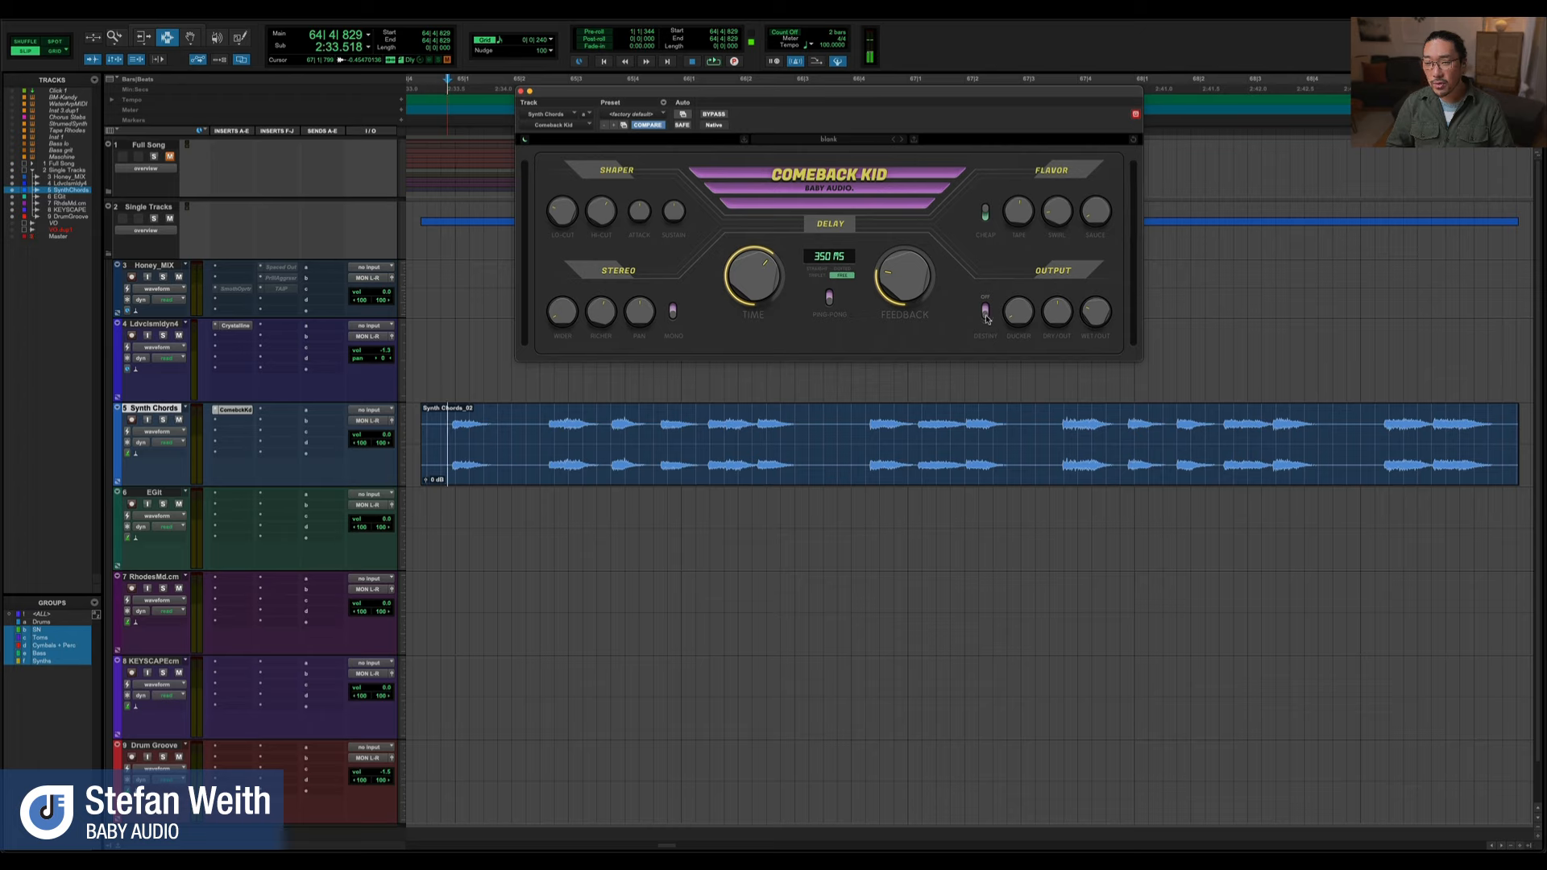
Switch the Output toggle beside Ducker on while the synth chords are playing
key("space")
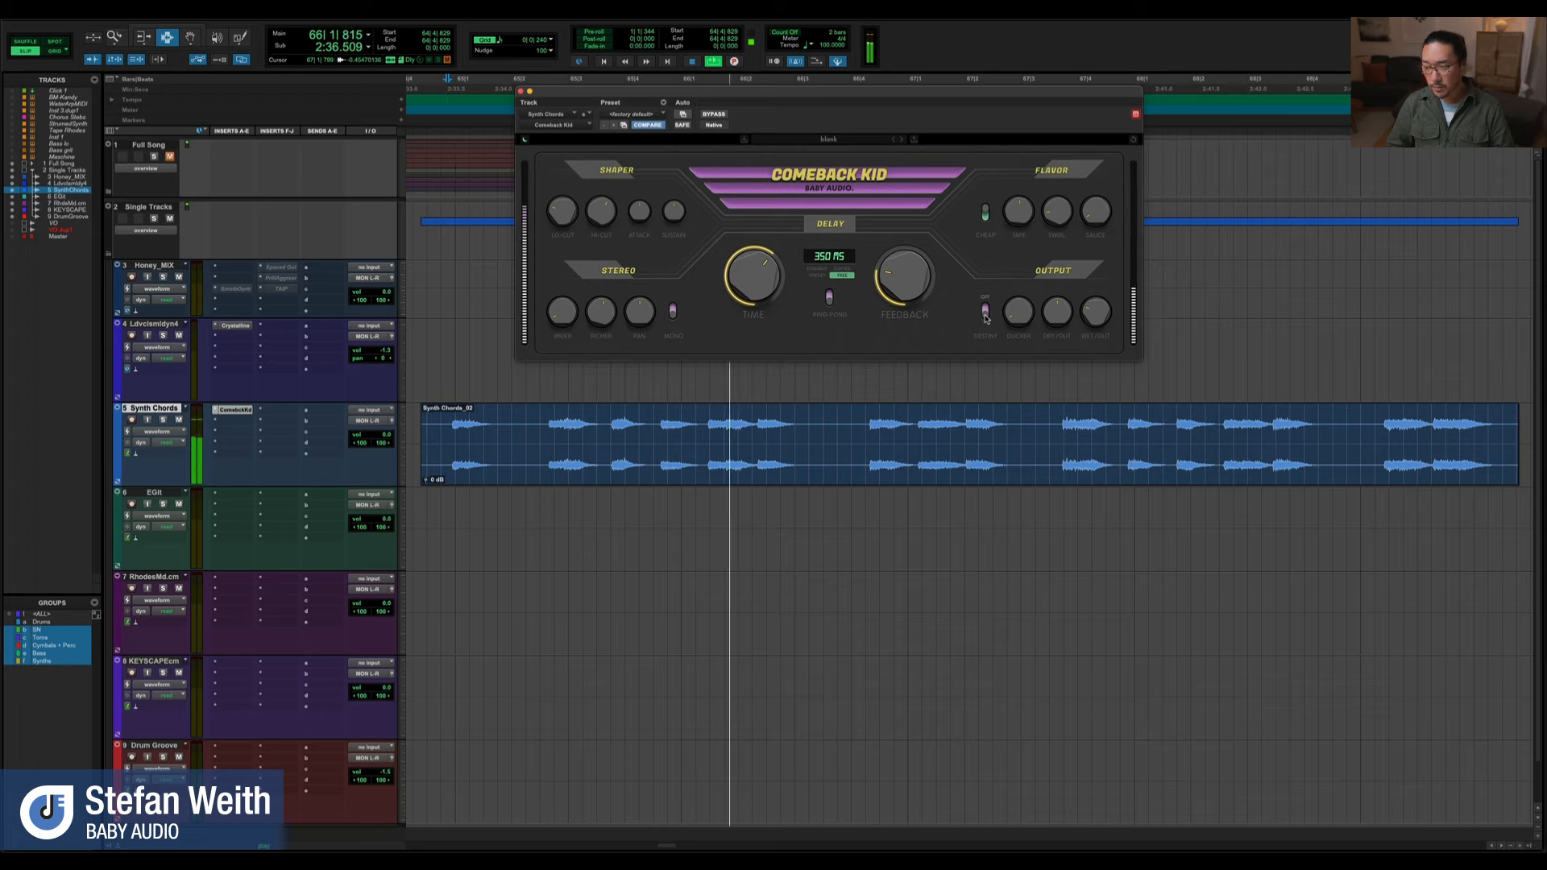
left_click(985, 314)
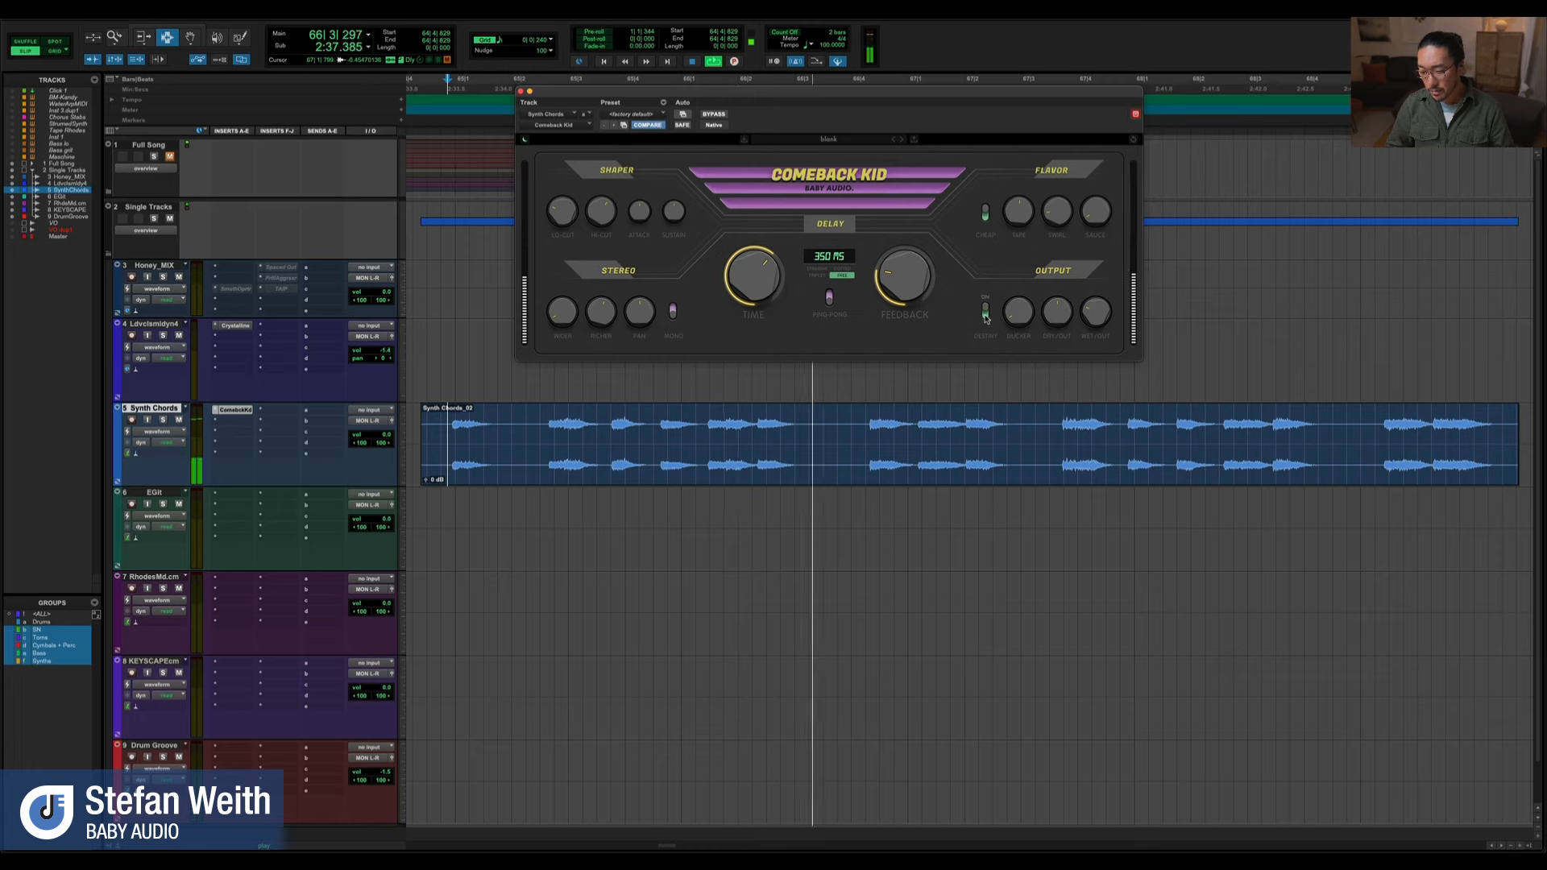
key("space")
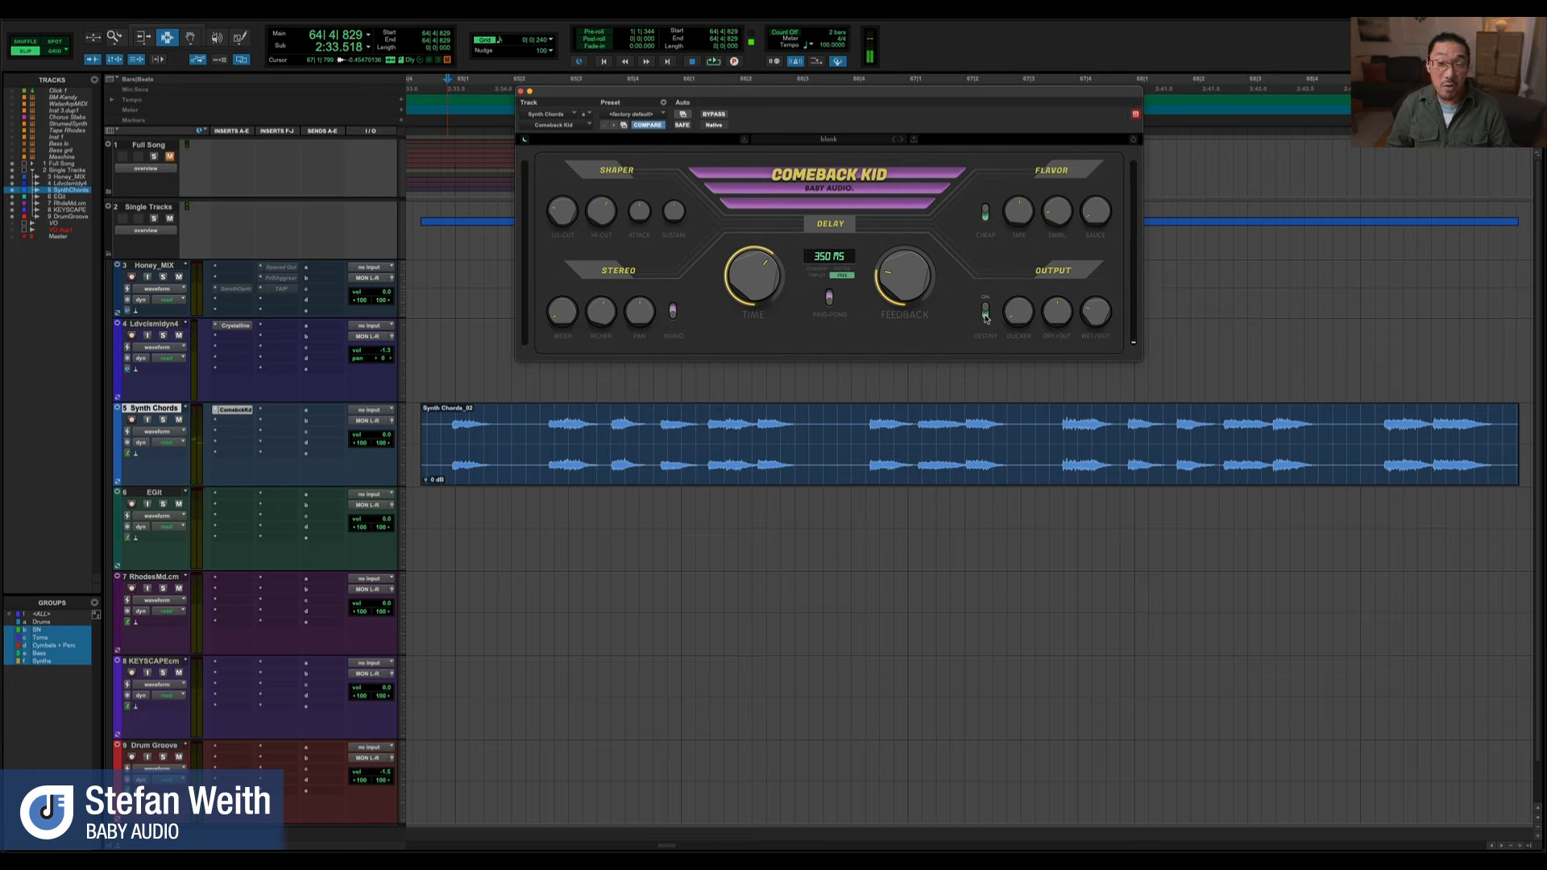
left_click(985, 318)
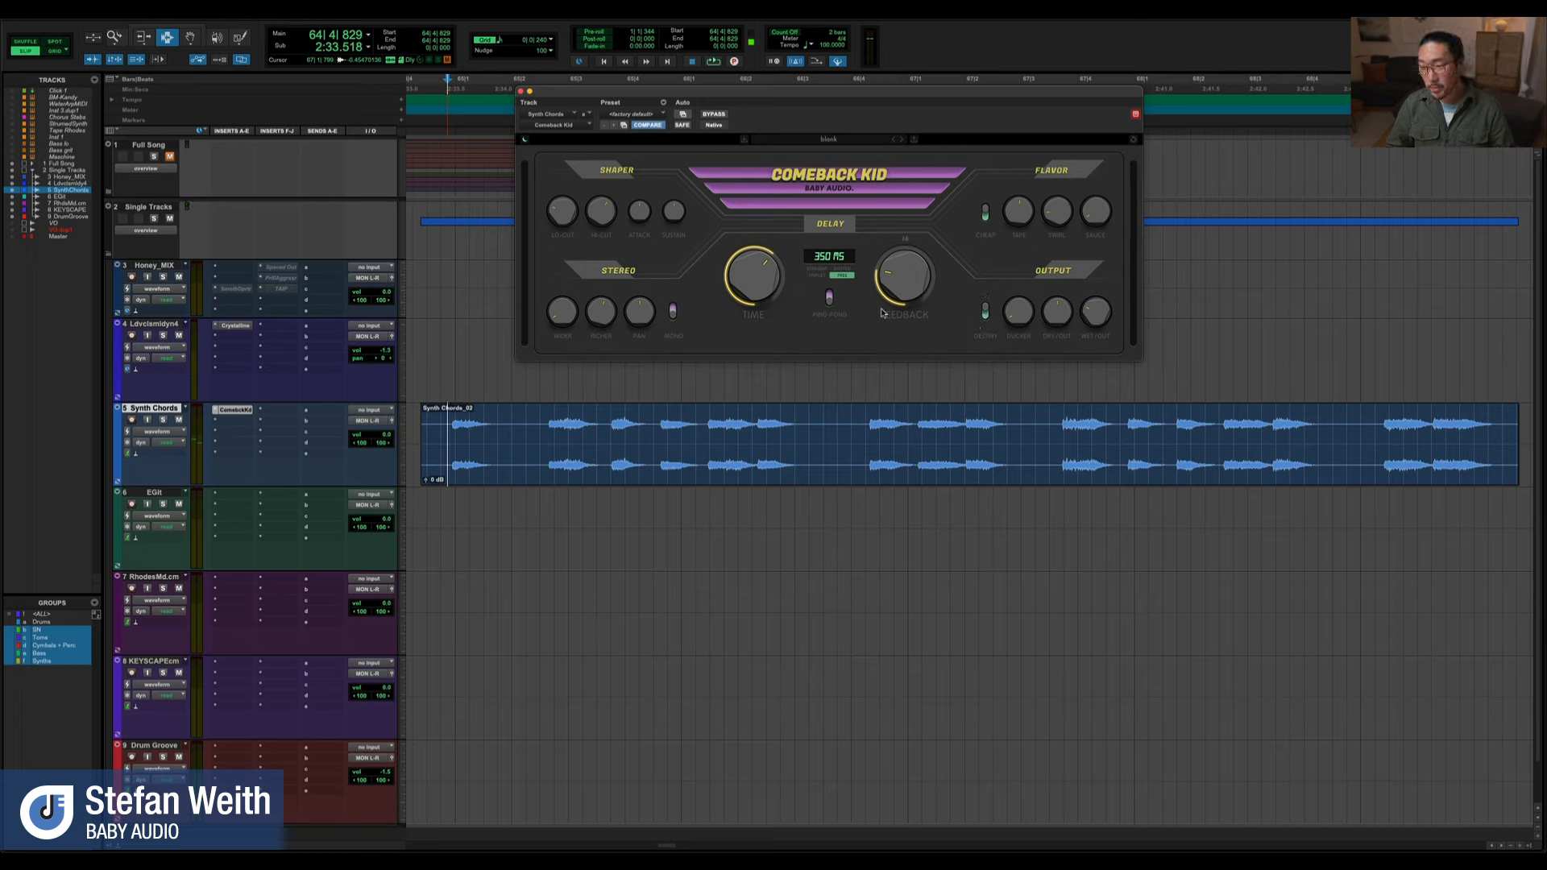
left_click(524, 141)
left_click(525, 142)
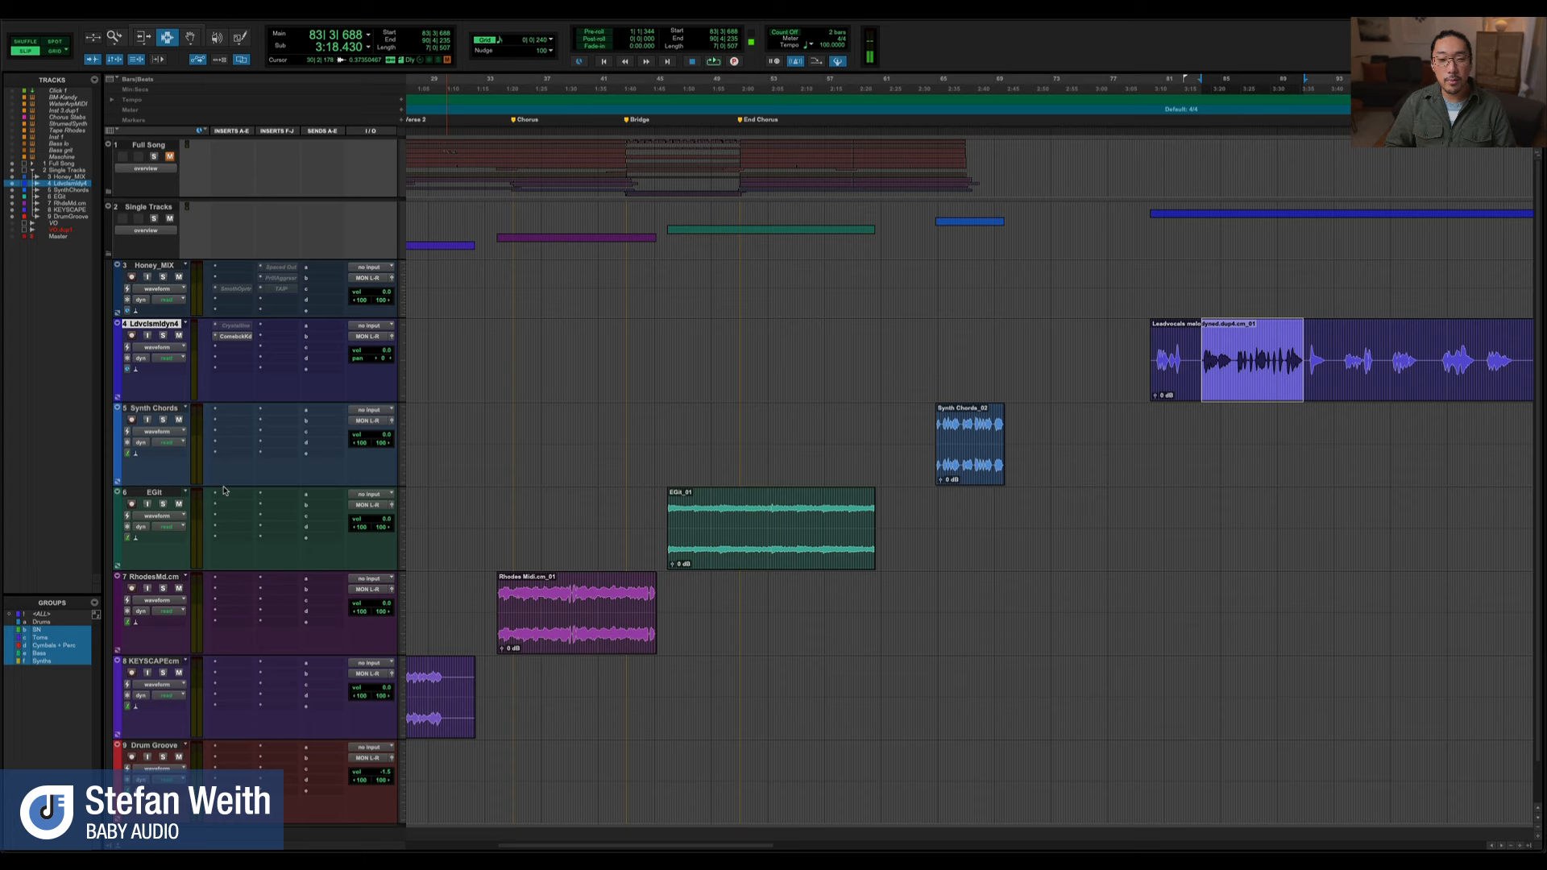
Move the Comeback Kid insert from the lead vocal to the Rhodes track and open it with the Rhodes Midi clip selected and zoomed
left_click_drag(225, 562, 236, 579)
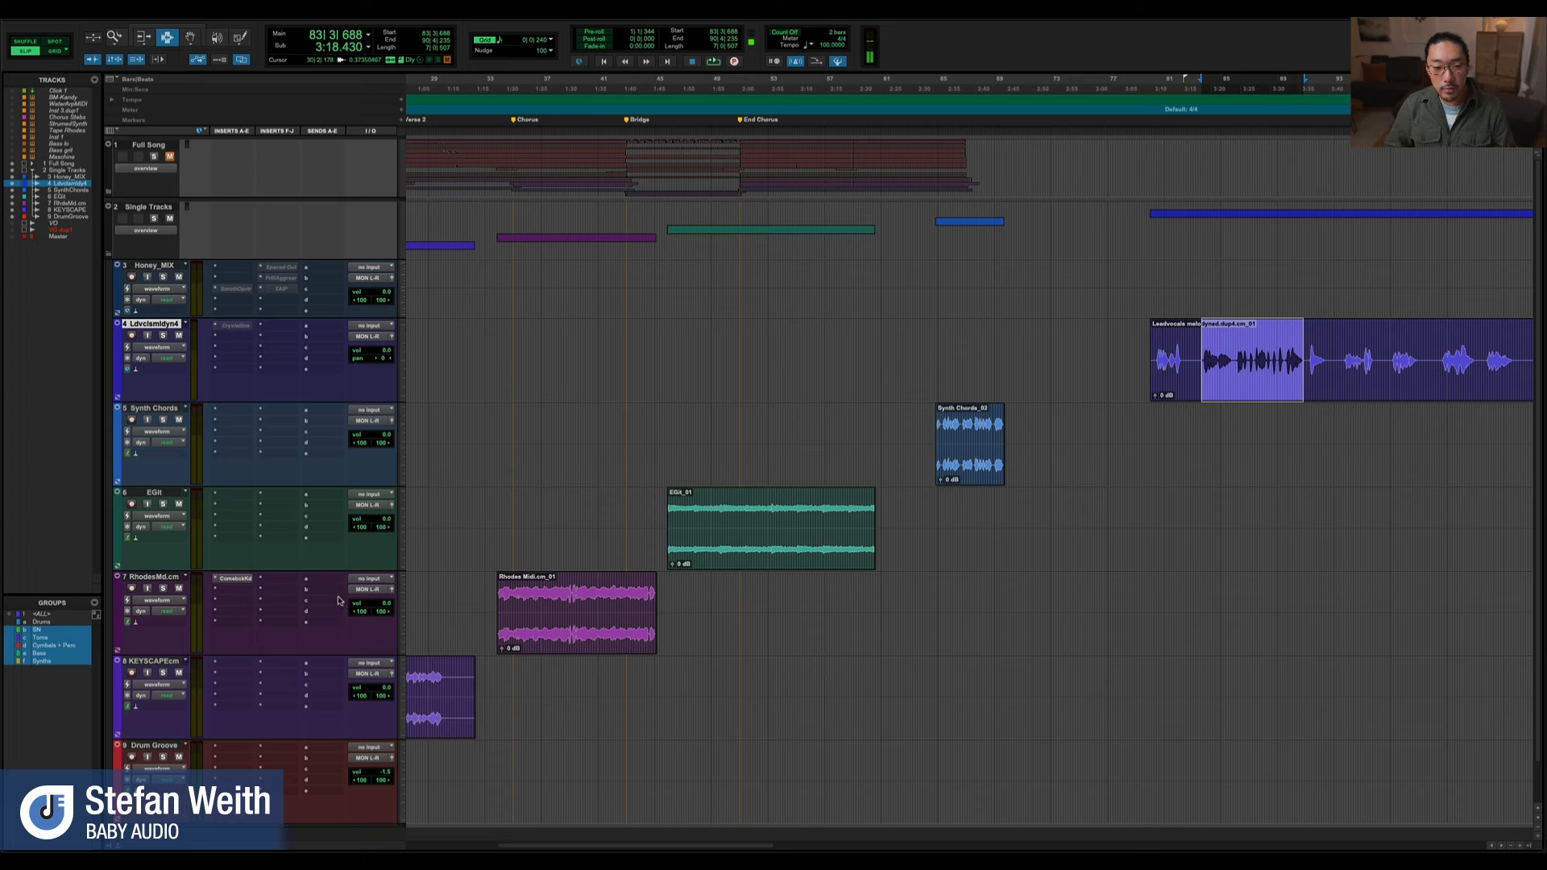
double_click(525, 603)
key("alt+f")
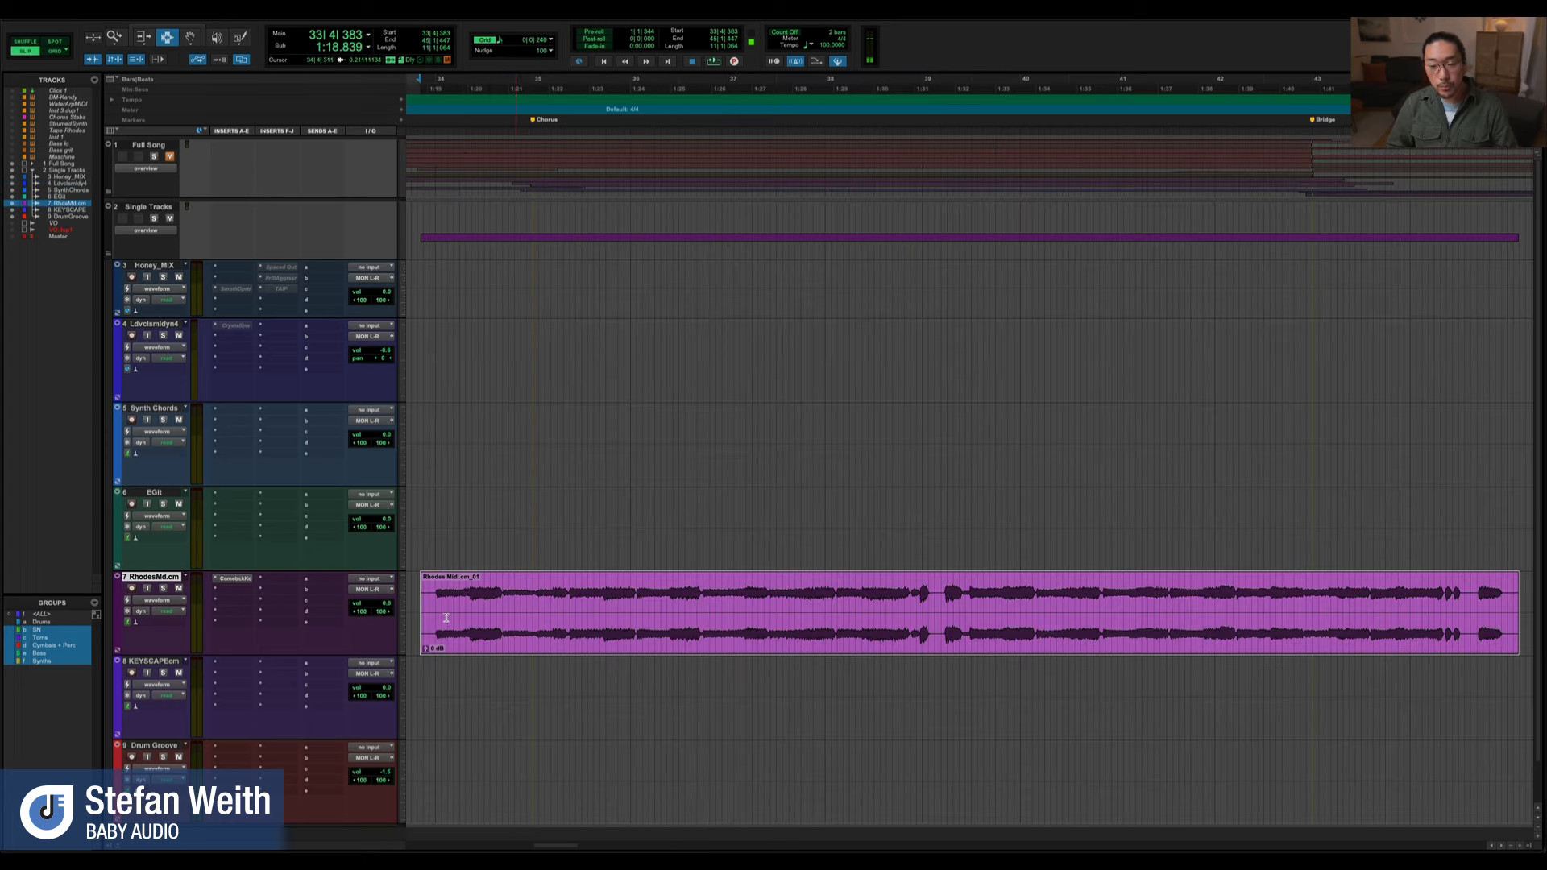
left_click(231, 578)
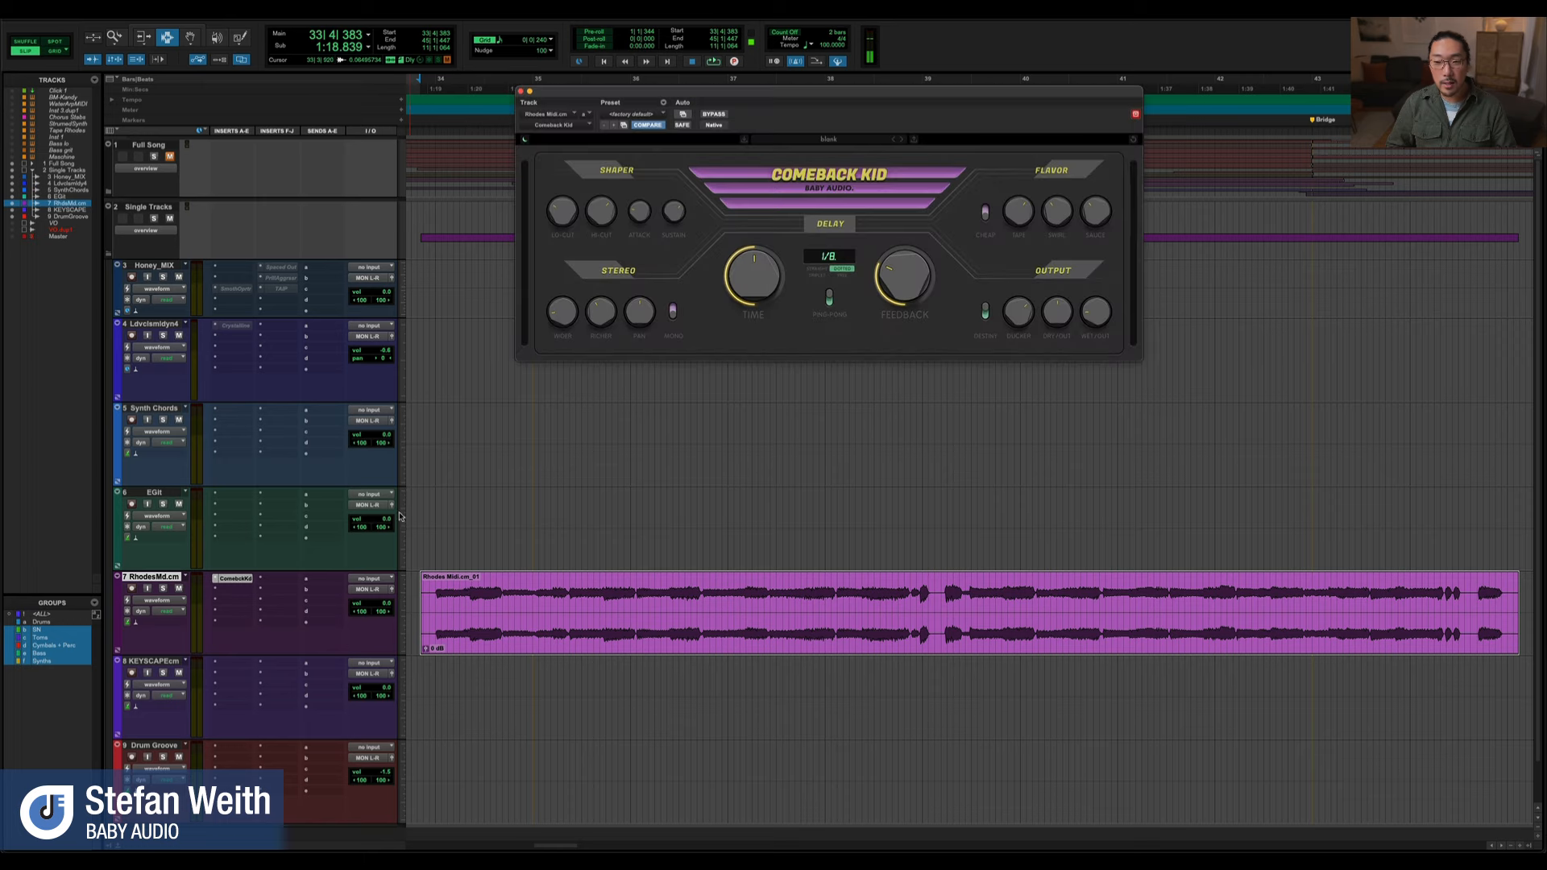
left_click_drag(878, 103, 883, 171)
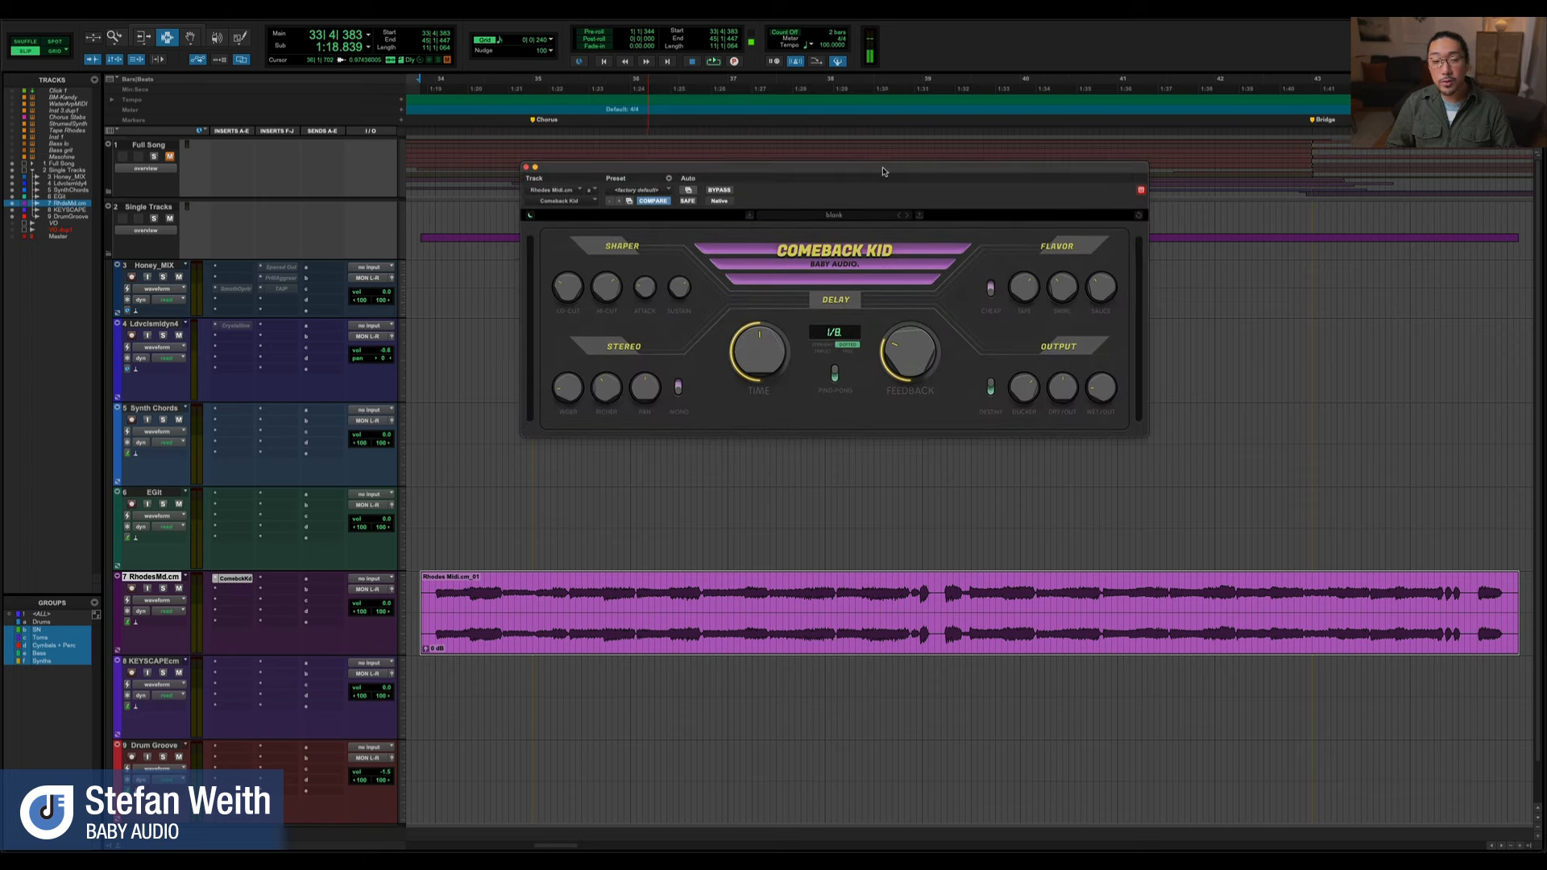
left_click(854, 254)
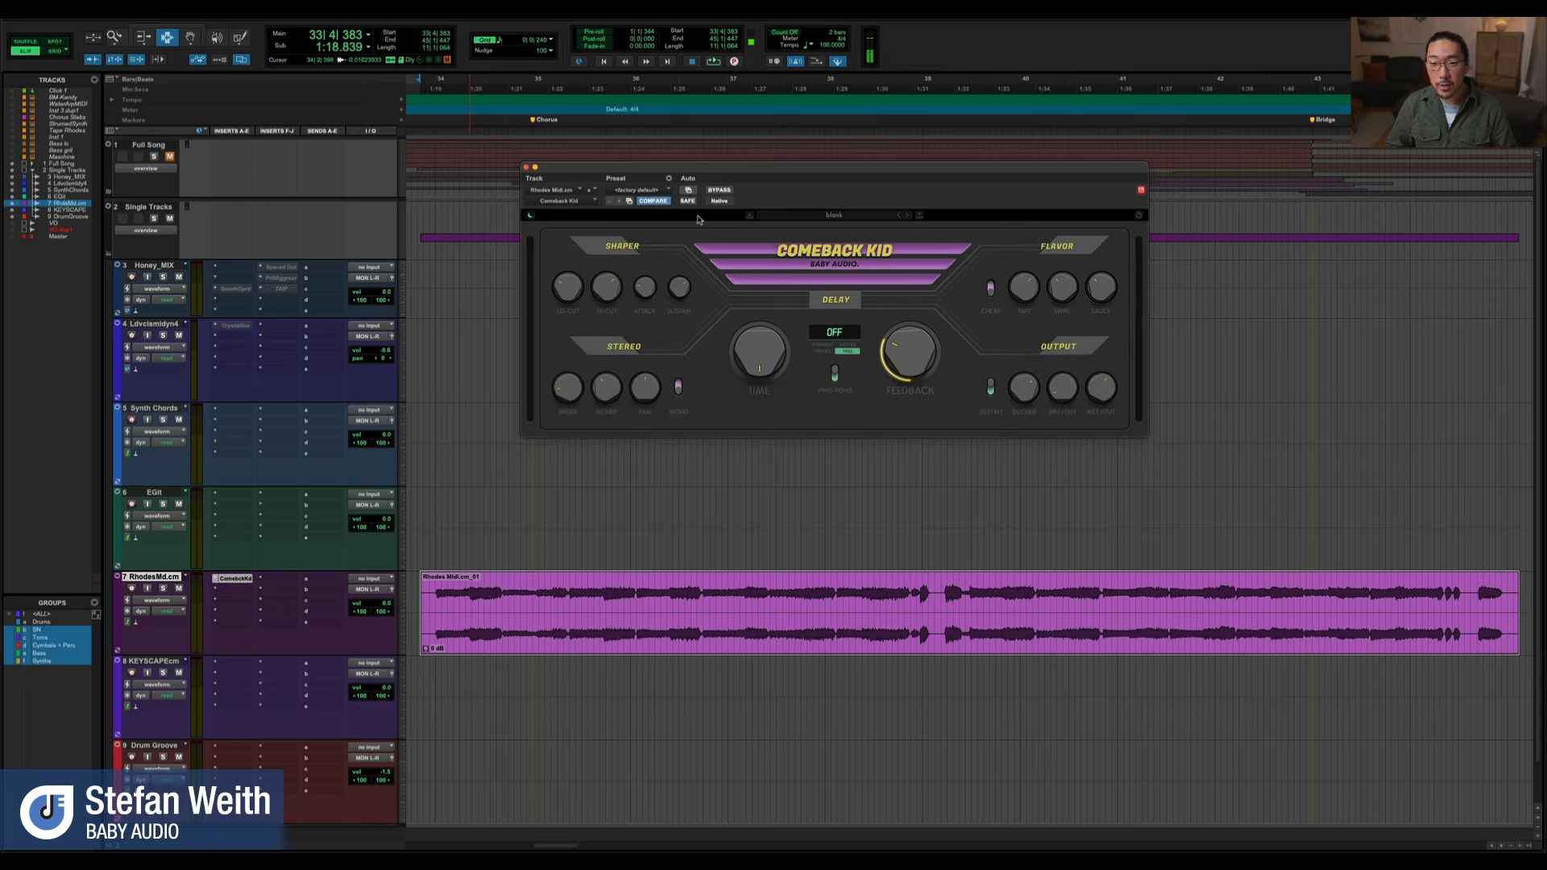
Bypass Comeback Kid on the Rhodes track and play the Rhodes clip dry
left_click(721, 191)
left_click_drag(786, 169, 787, 178)
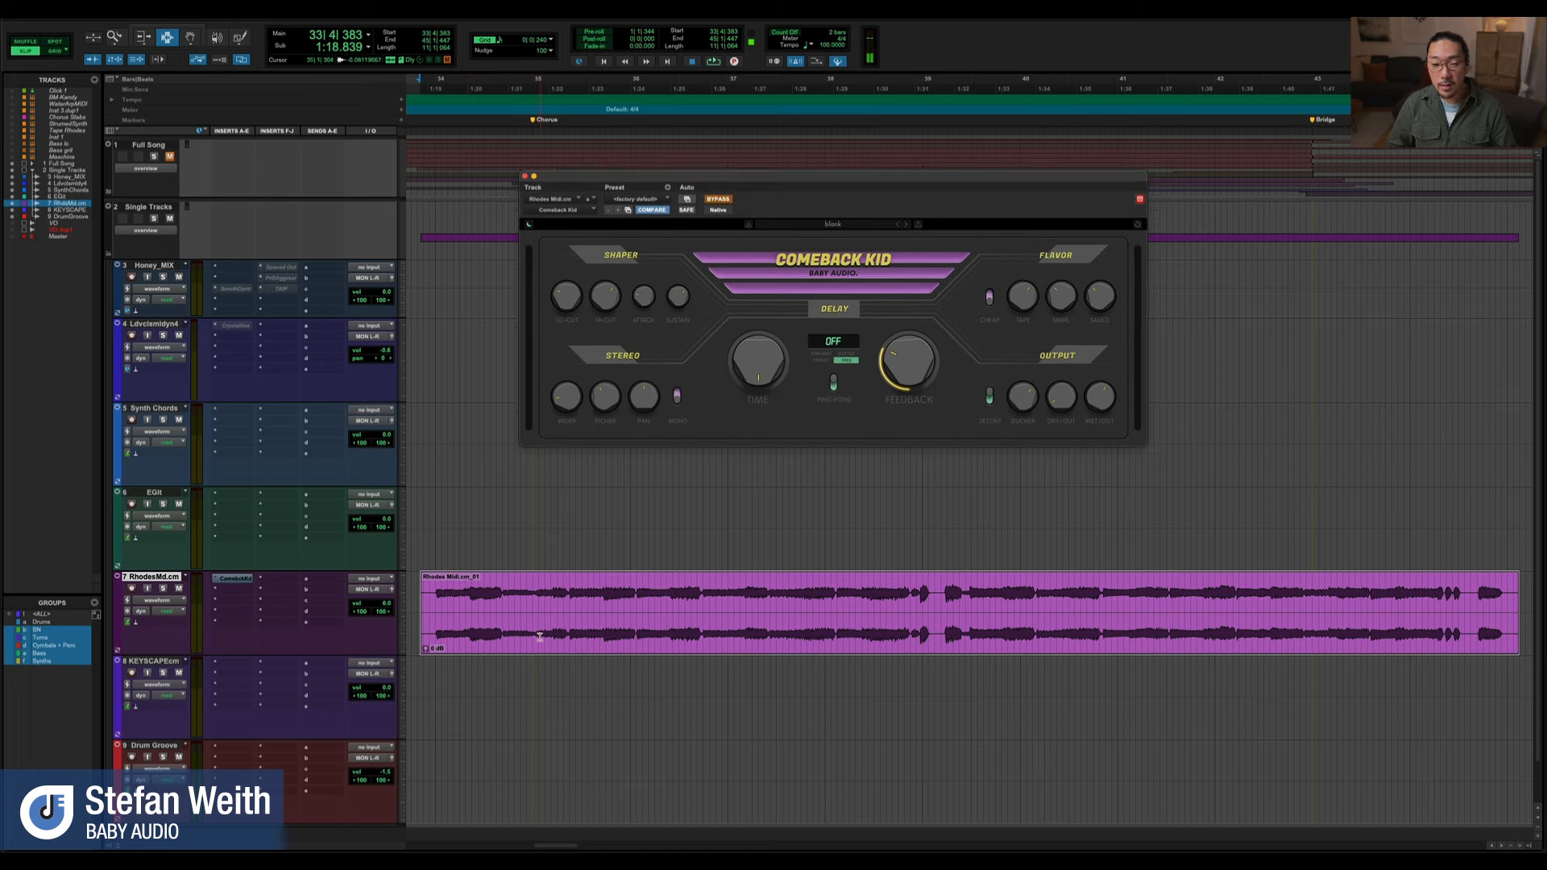
key("space")
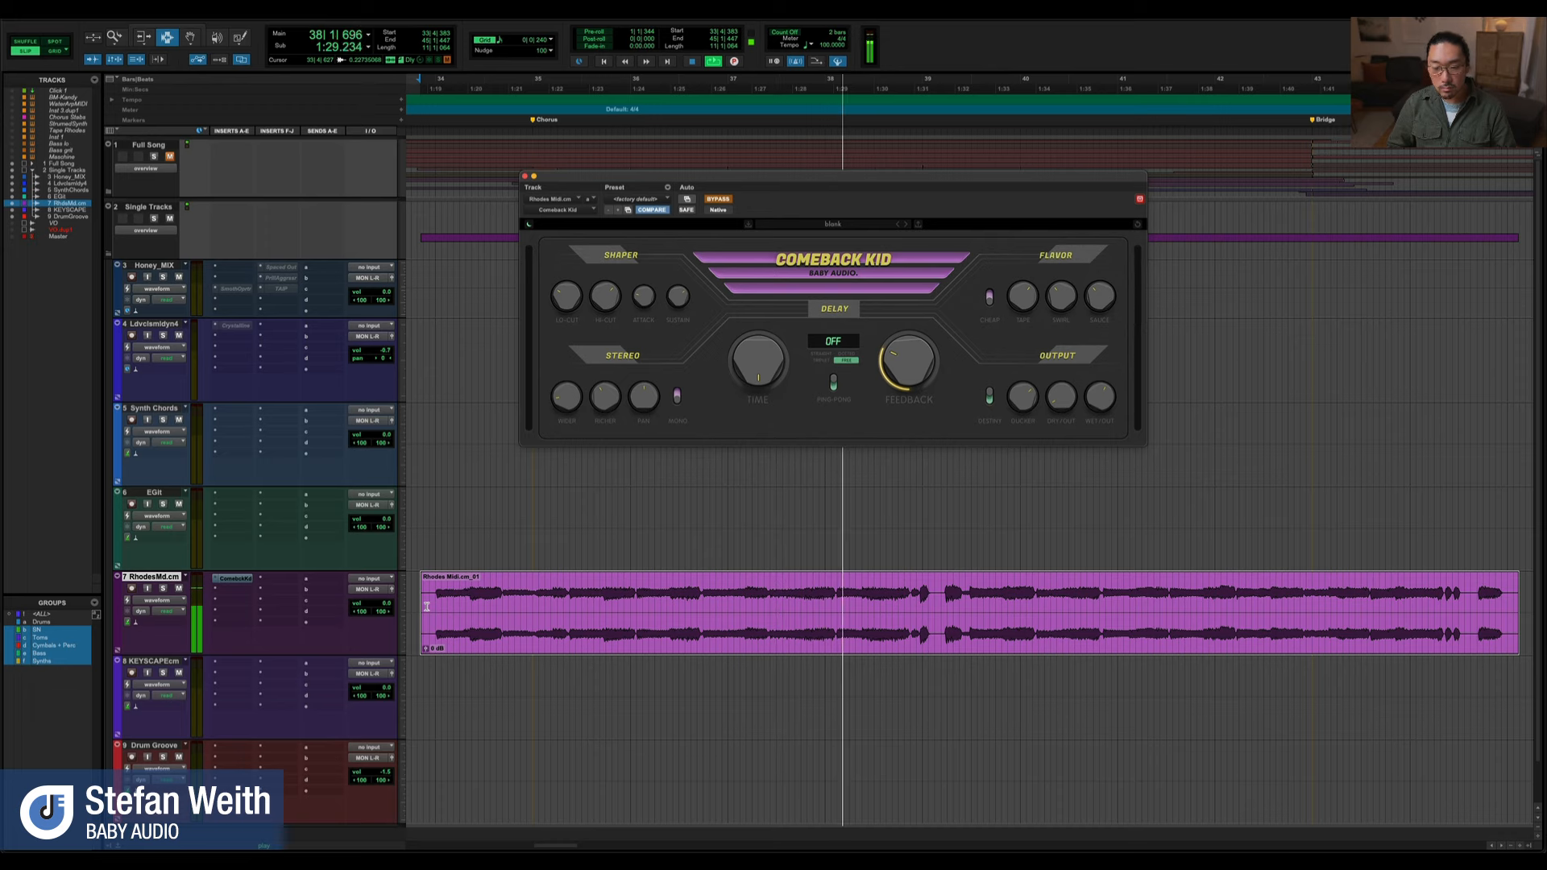
key("space")
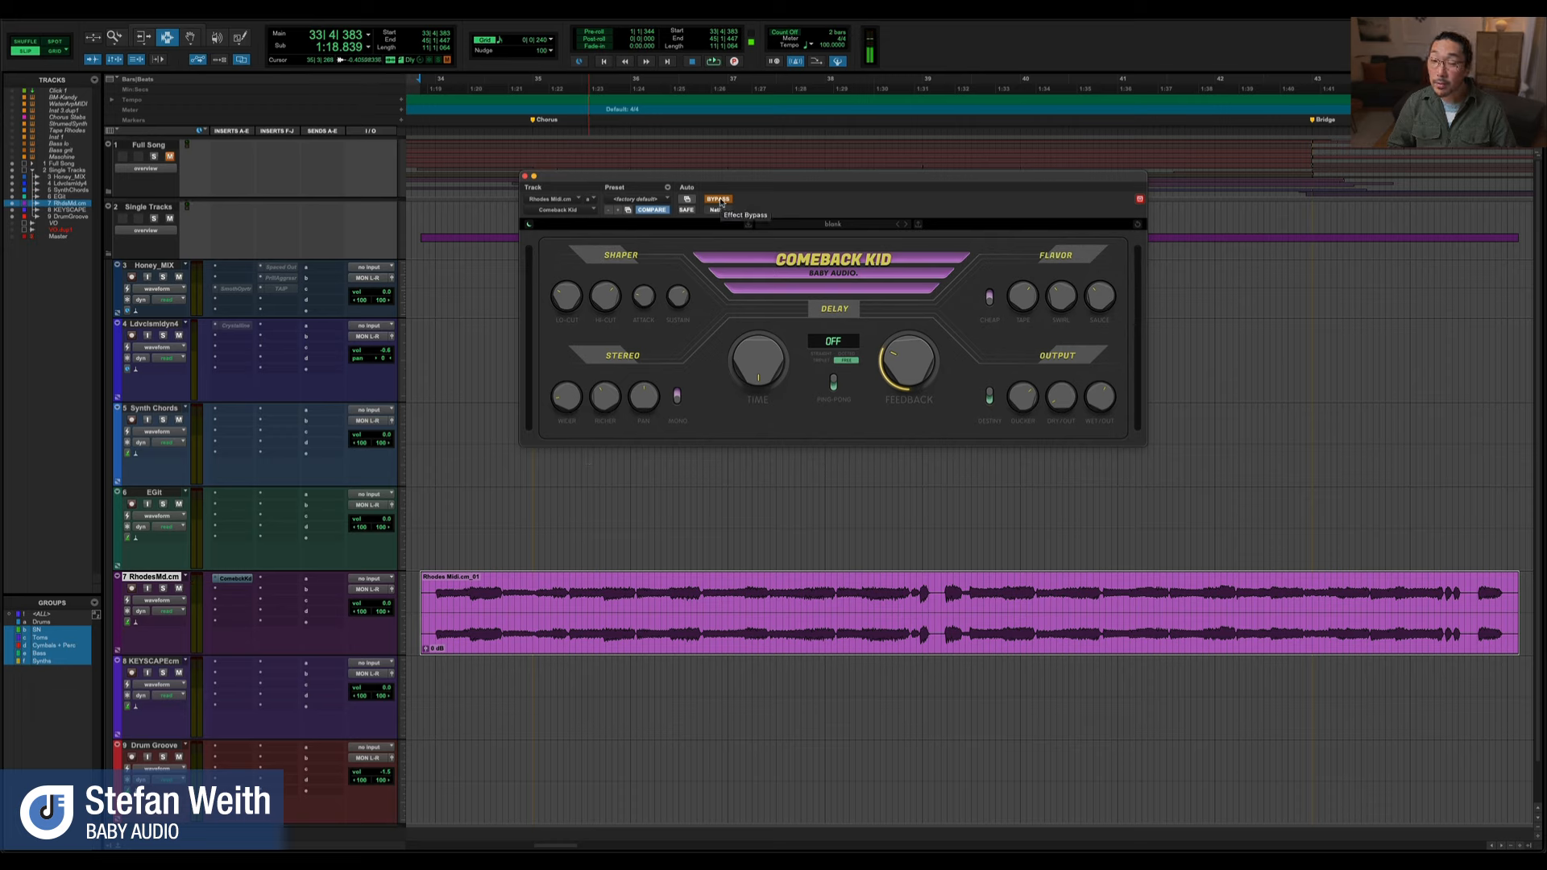
Reactivate Comeback Kid and play the Rhodes clip while adjusting the Output section's Ducker
left_click(719, 200)
key("space")
left_click_drag(749, 179, 734, 187)
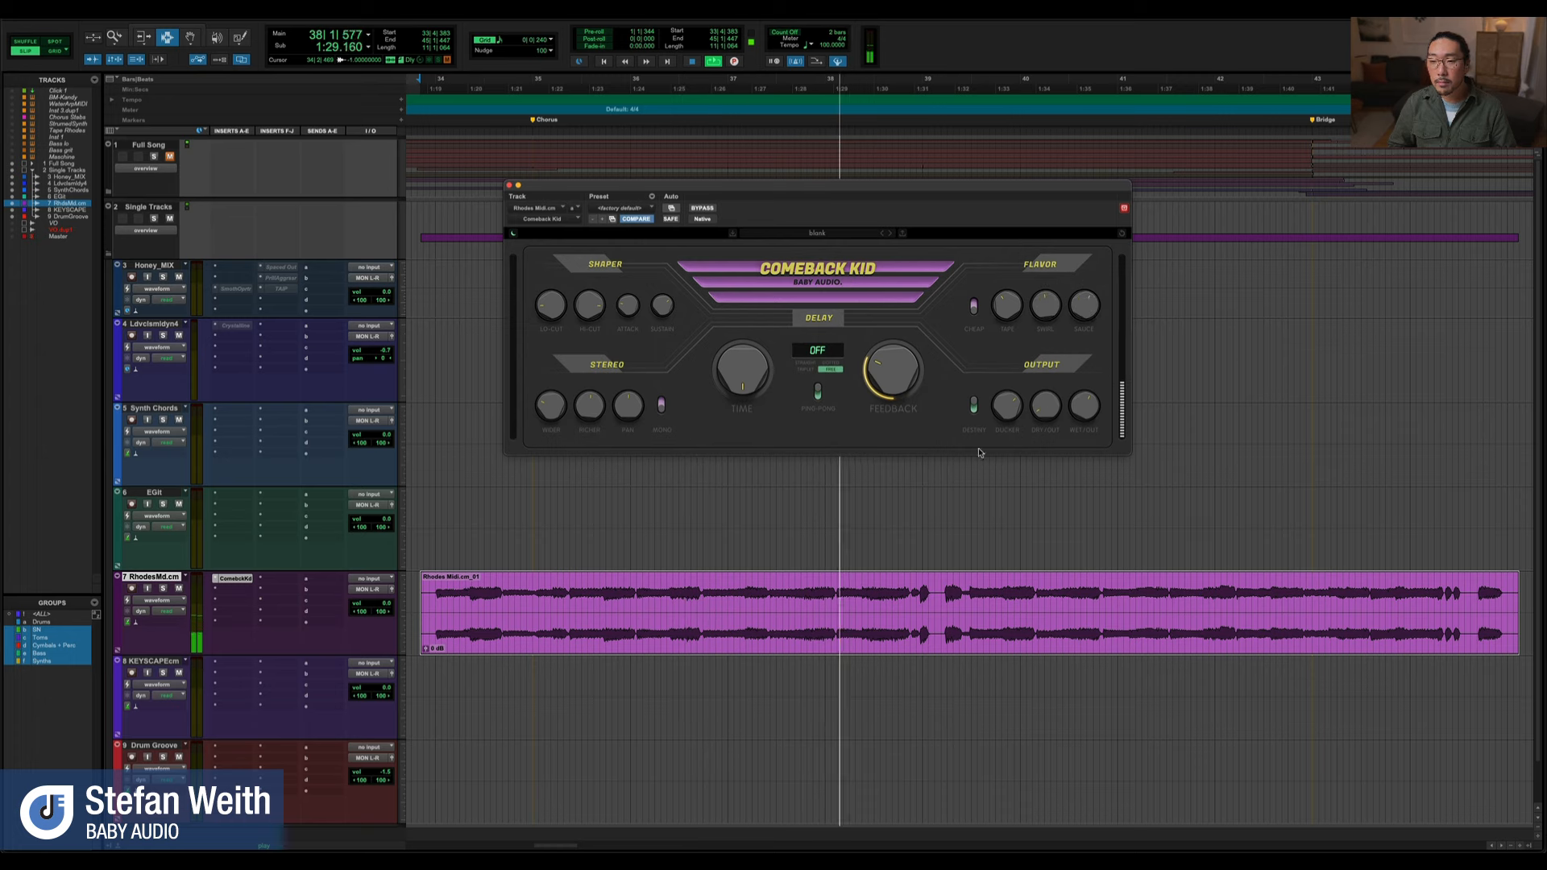
left_click(974, 415)
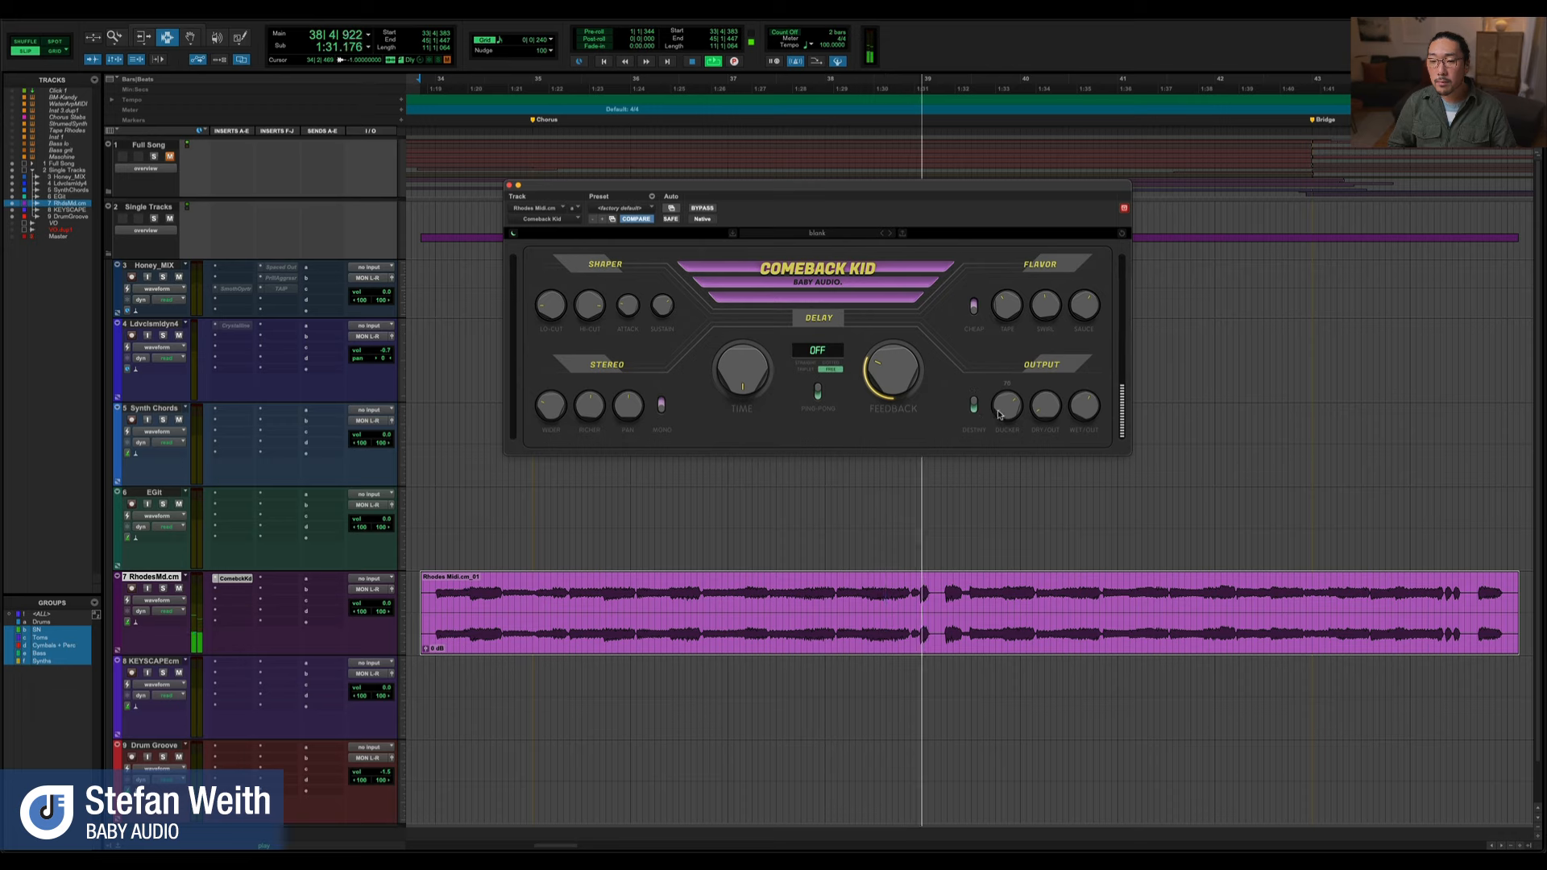
left_click_drag(1005, 409, 987, 476)
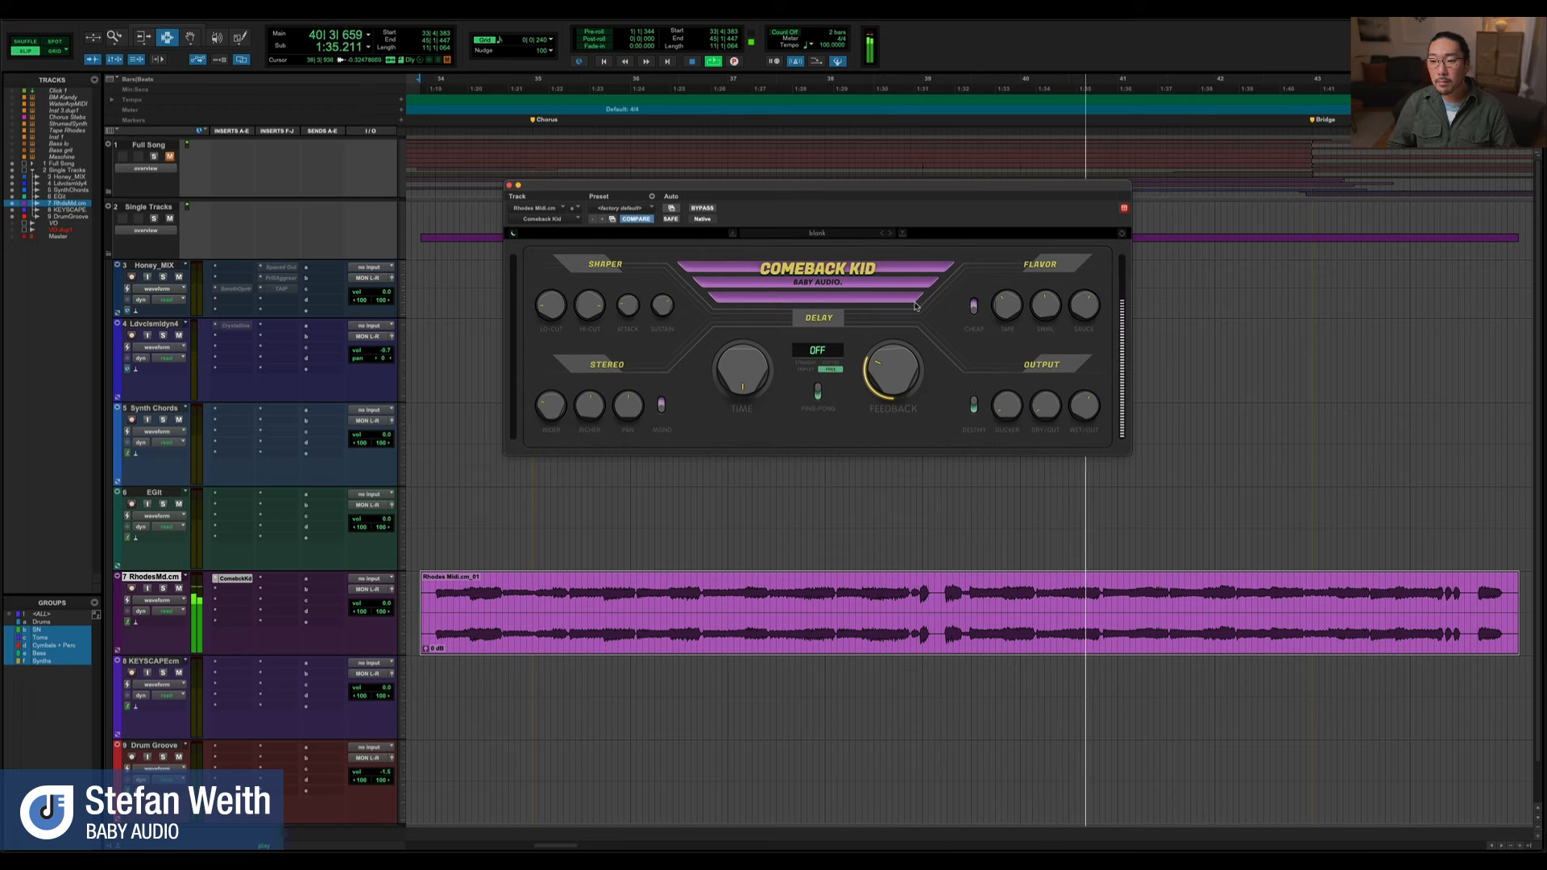
left_click_drag(697, 188, 717, 198)
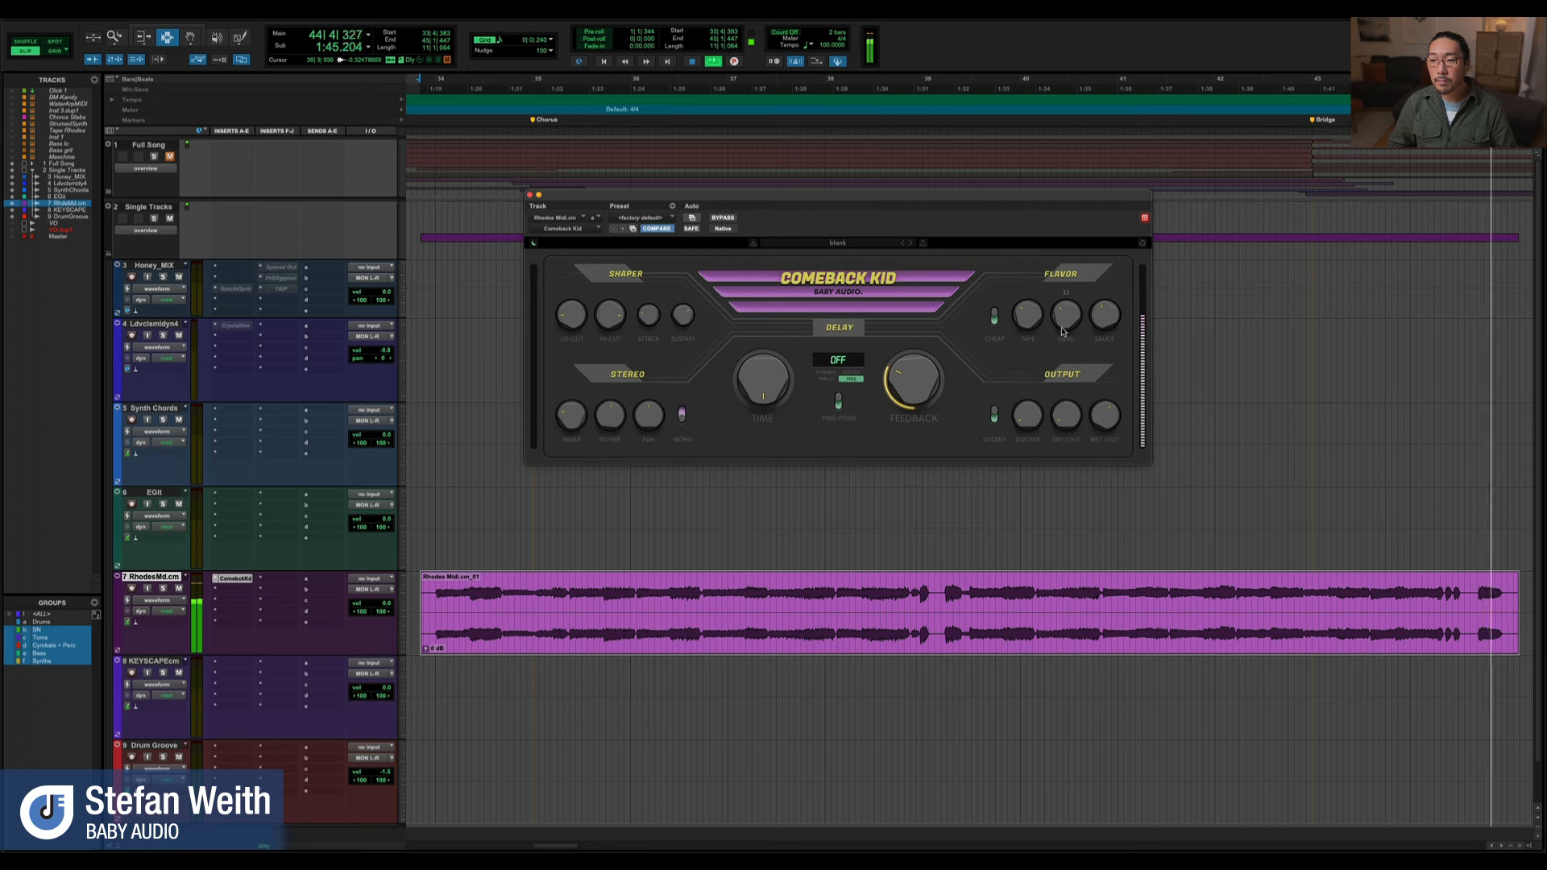
key("space")
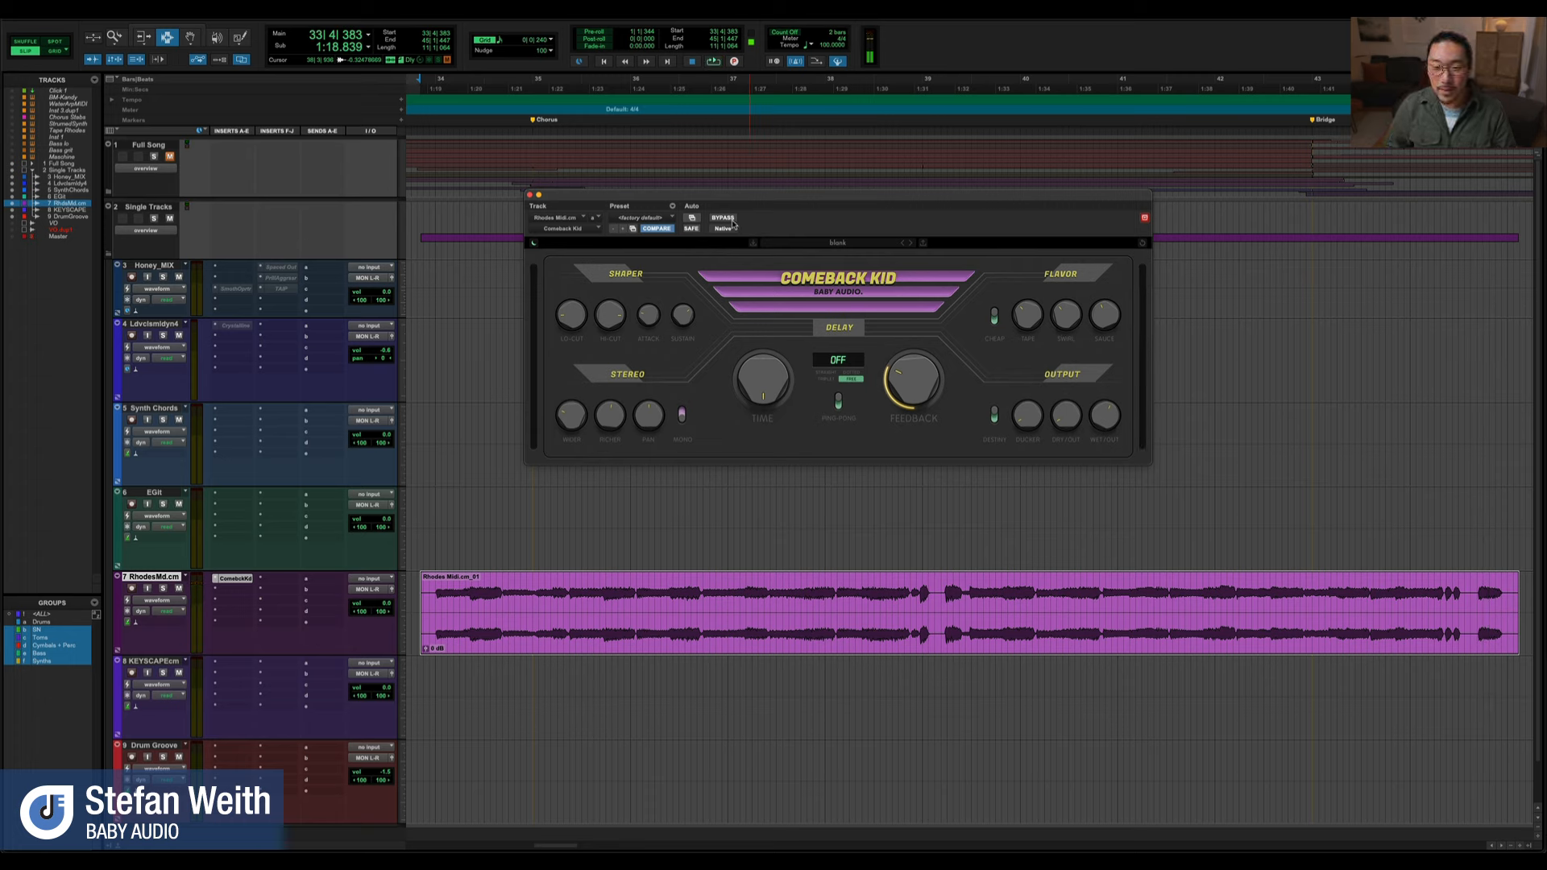
Compare the Rhodes clip with Comeback Kid bypassed and active, and leave the plugin bypassed
key("space")
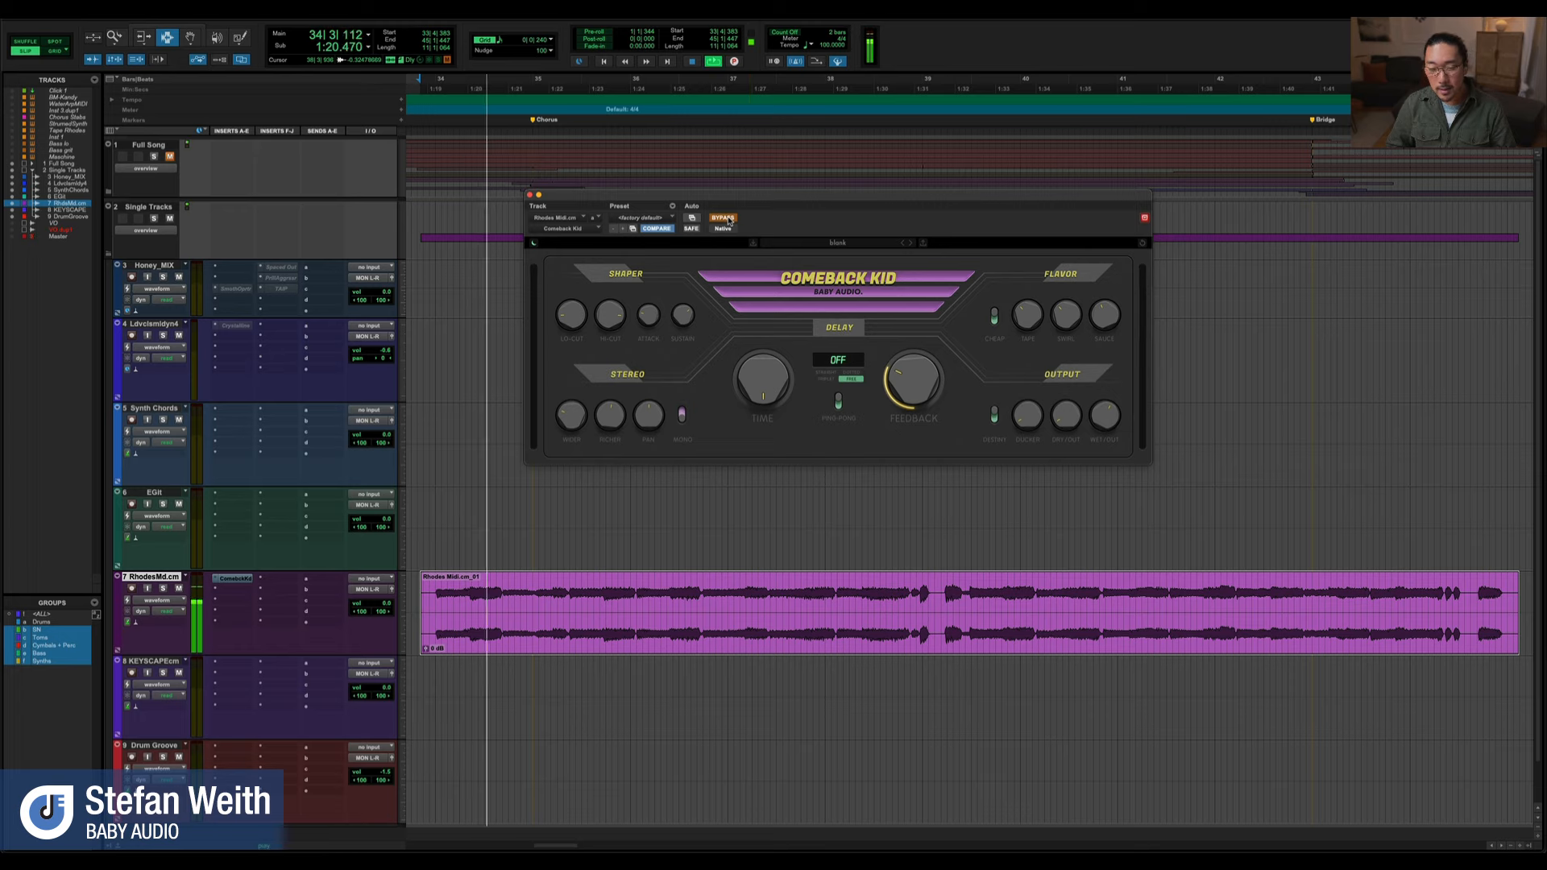
key("space")
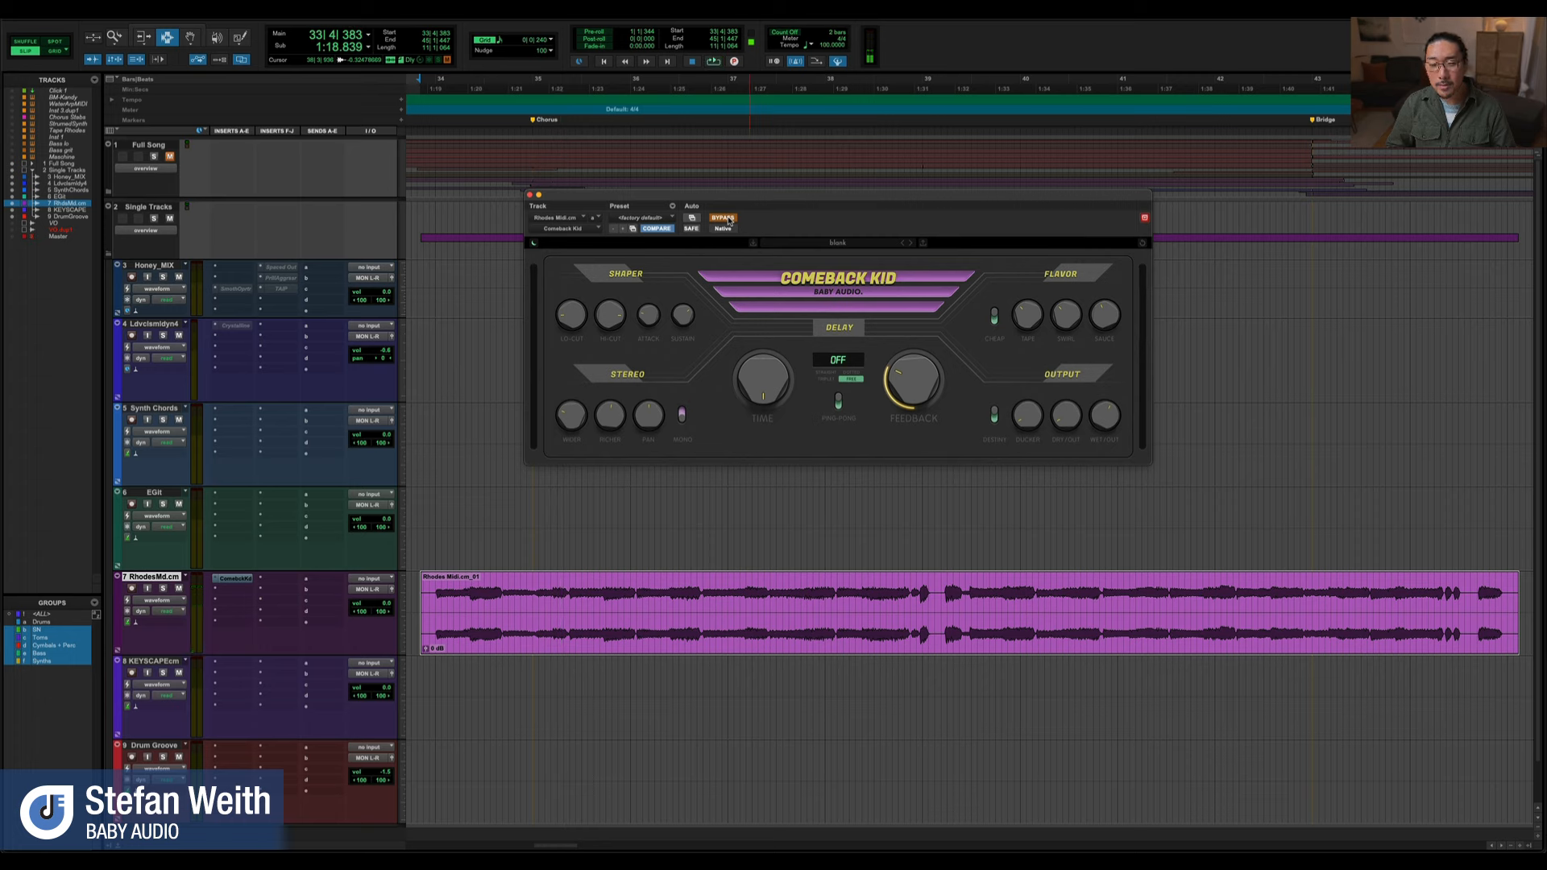
left_click(723, 218)
key("space")
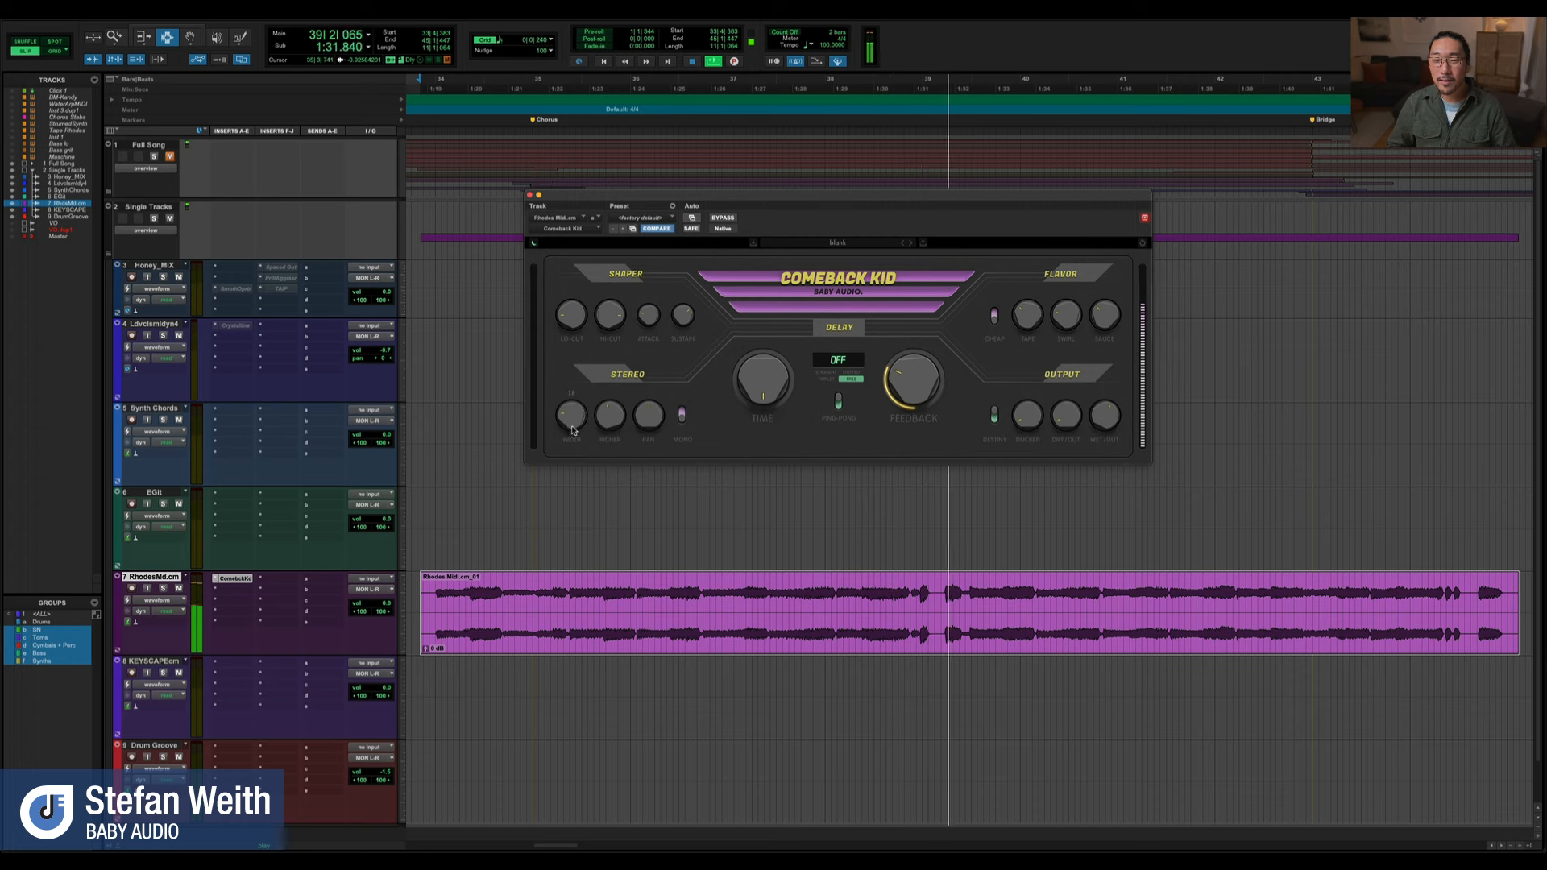
key("space")
left_click(723, 219)
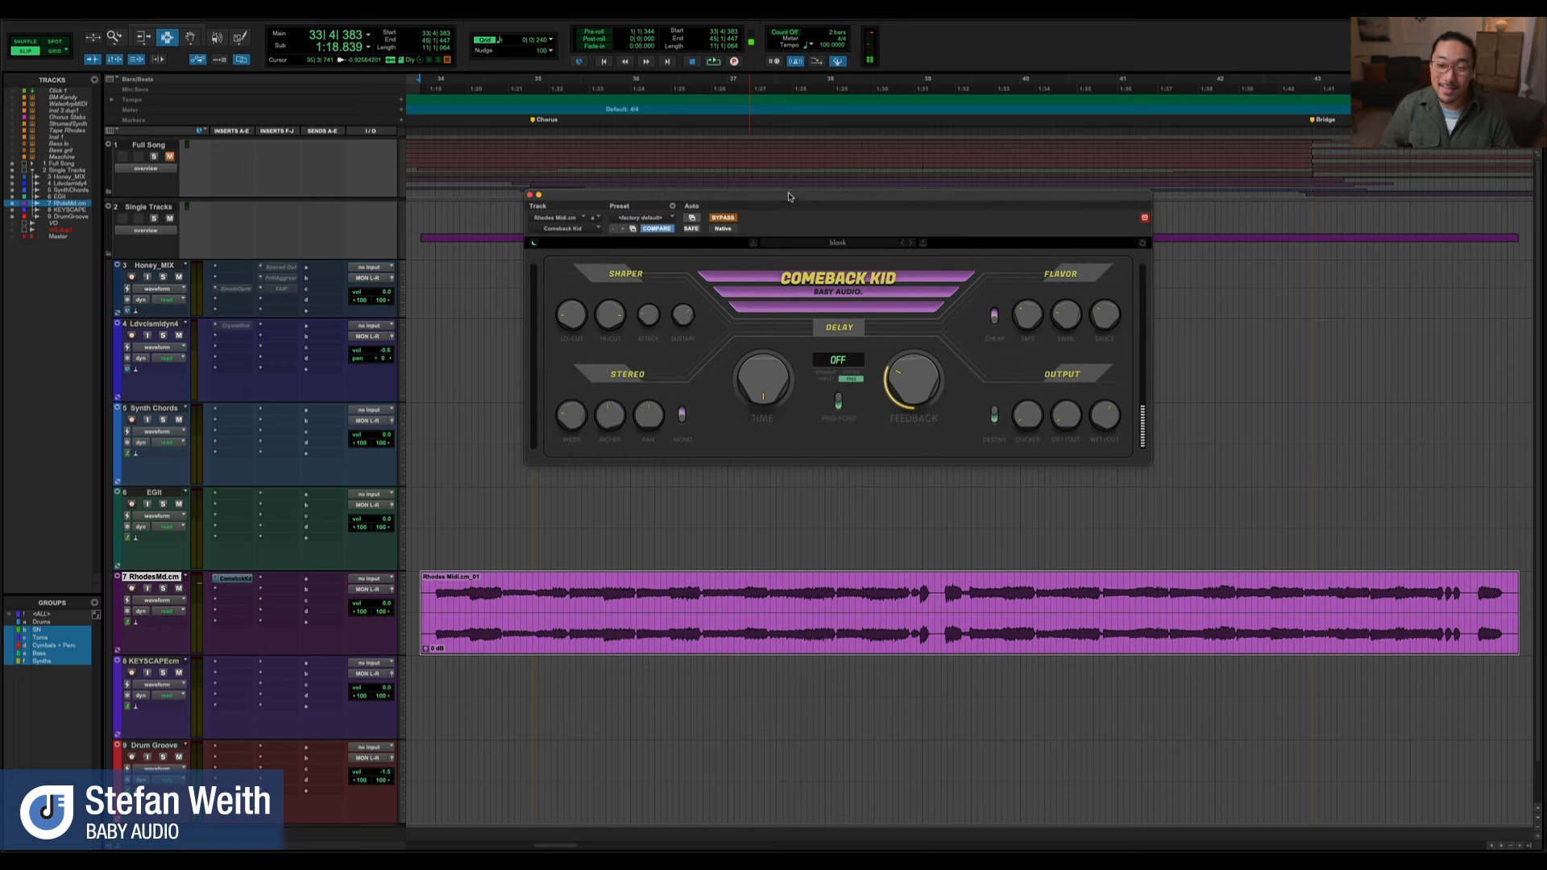
left_click_drag(788, 196, 794, 208)
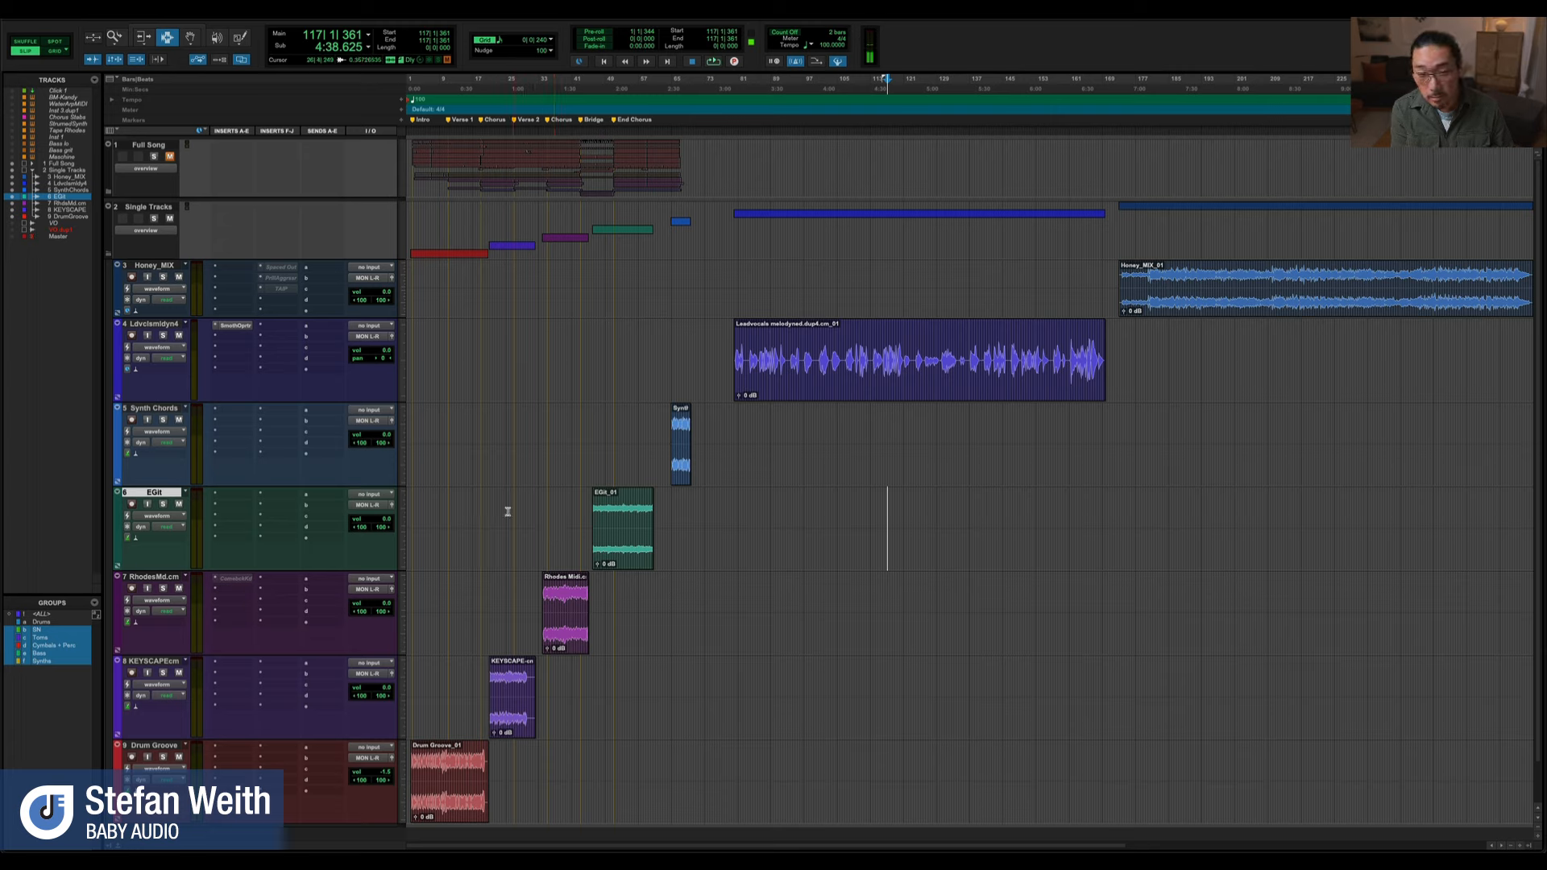
Open the Smooth Operator insert on the lead vocal track and place its window below the vocal clip
left_click(232, 326)
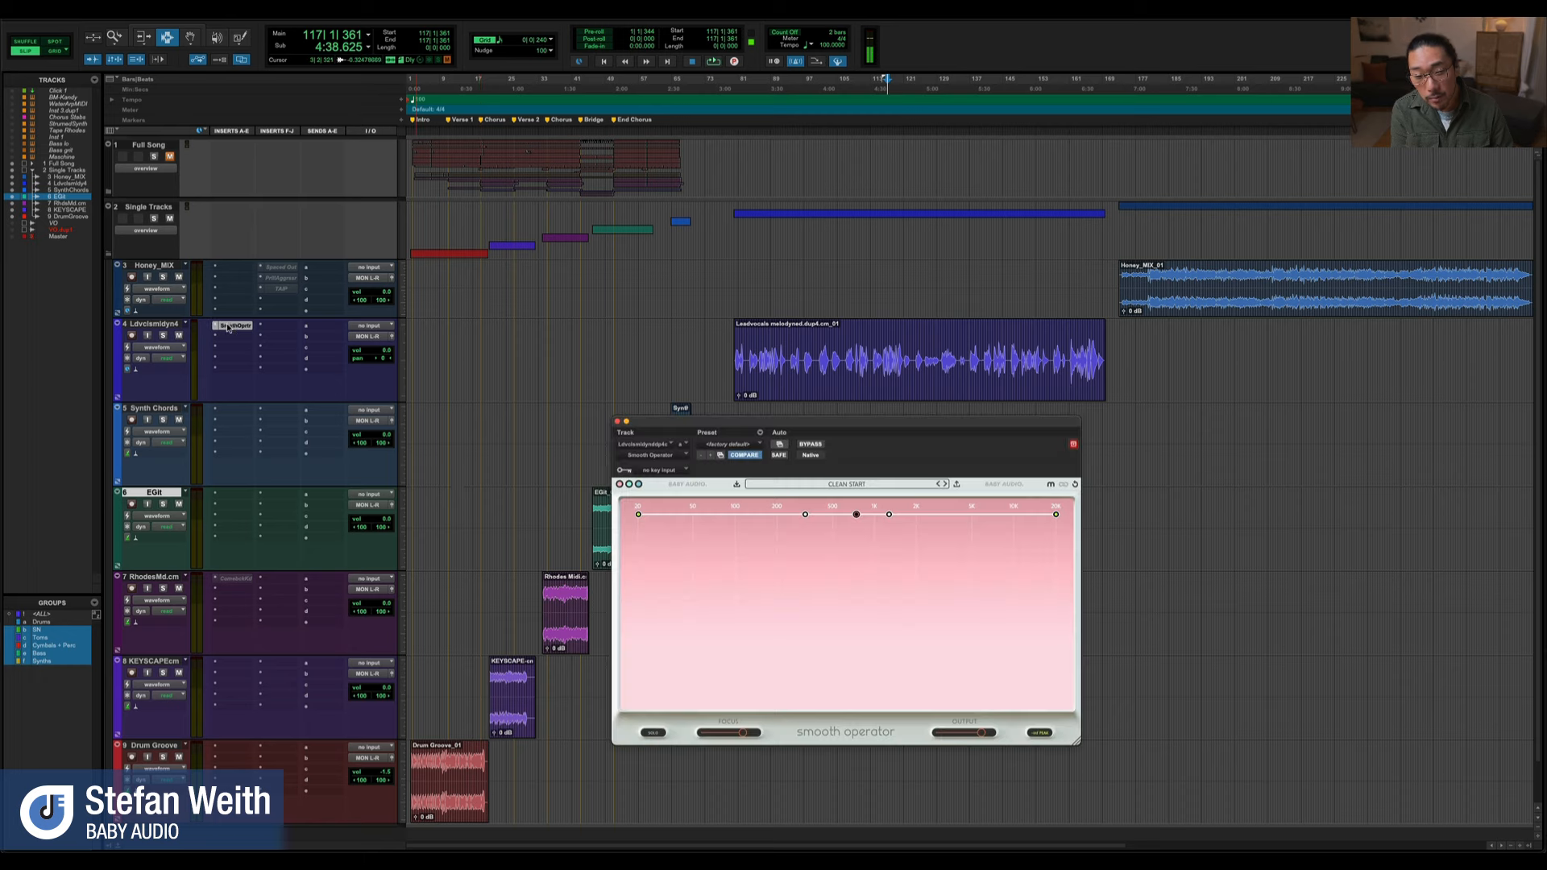
left_click_drag(655, 427, 679, 449)
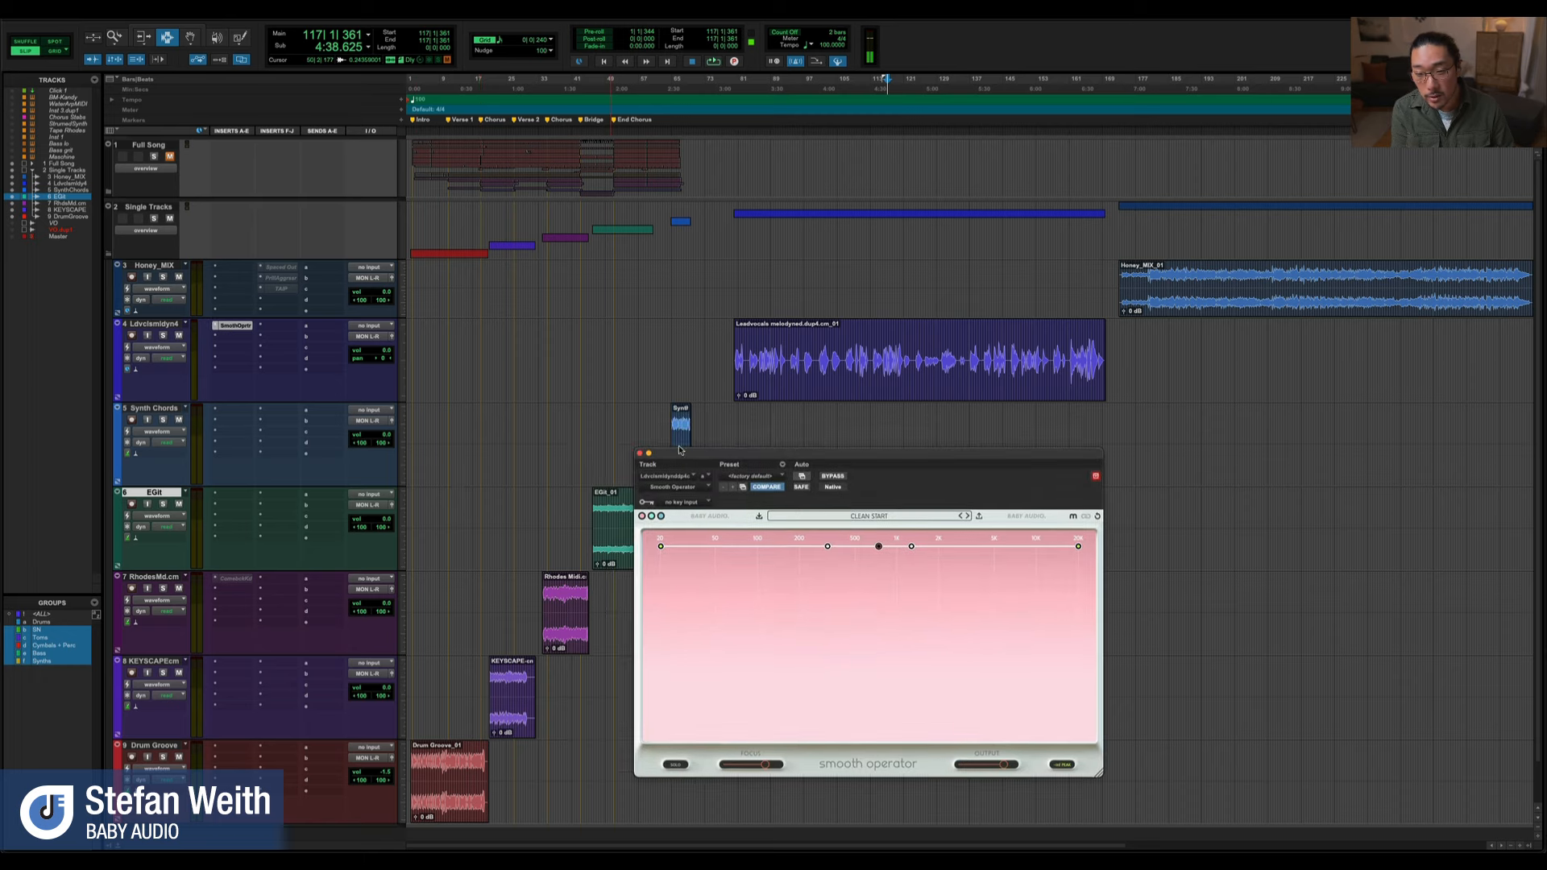
Select a phrase in the middle of the lead vocal clip and play it with Smooth Operator bypassed
double_click(870, 384)
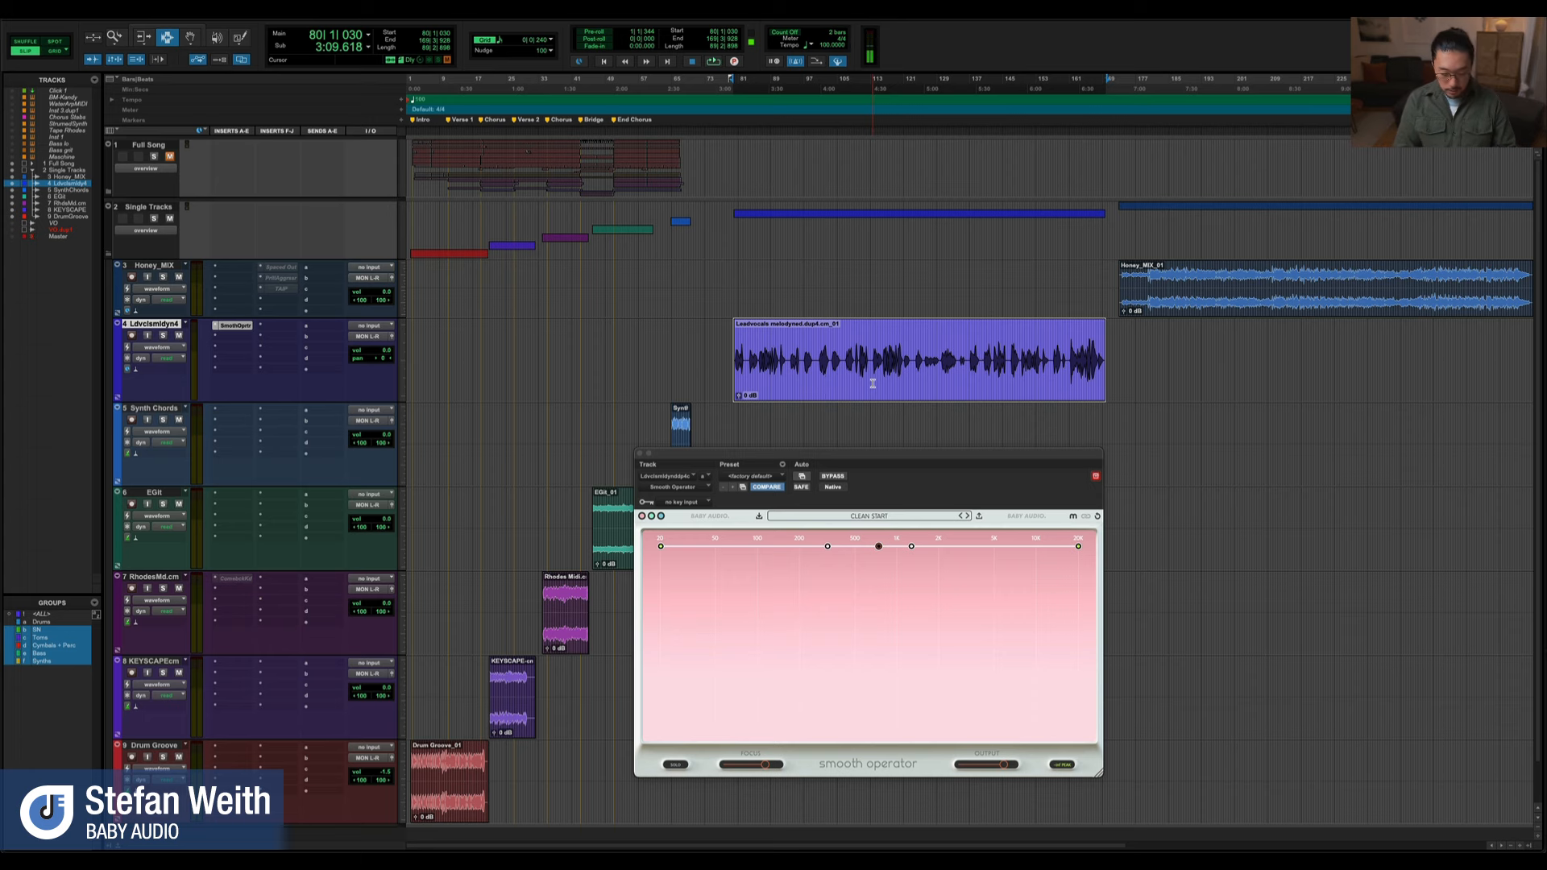
key("alt+f")
left_click(868, 389)
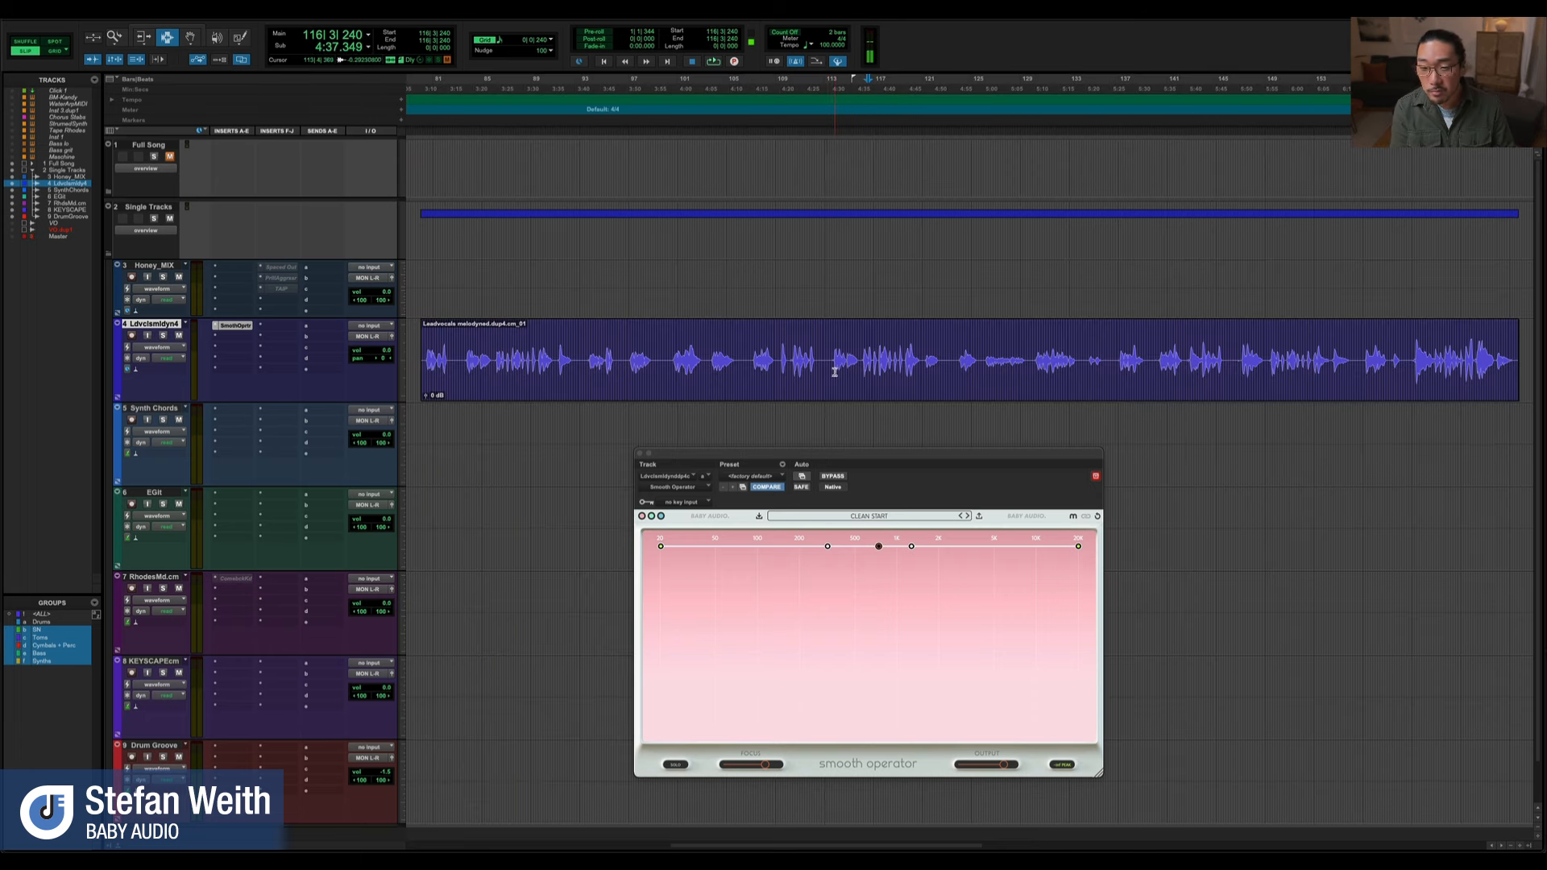
left_click_drag(831, 361, 913, 366)
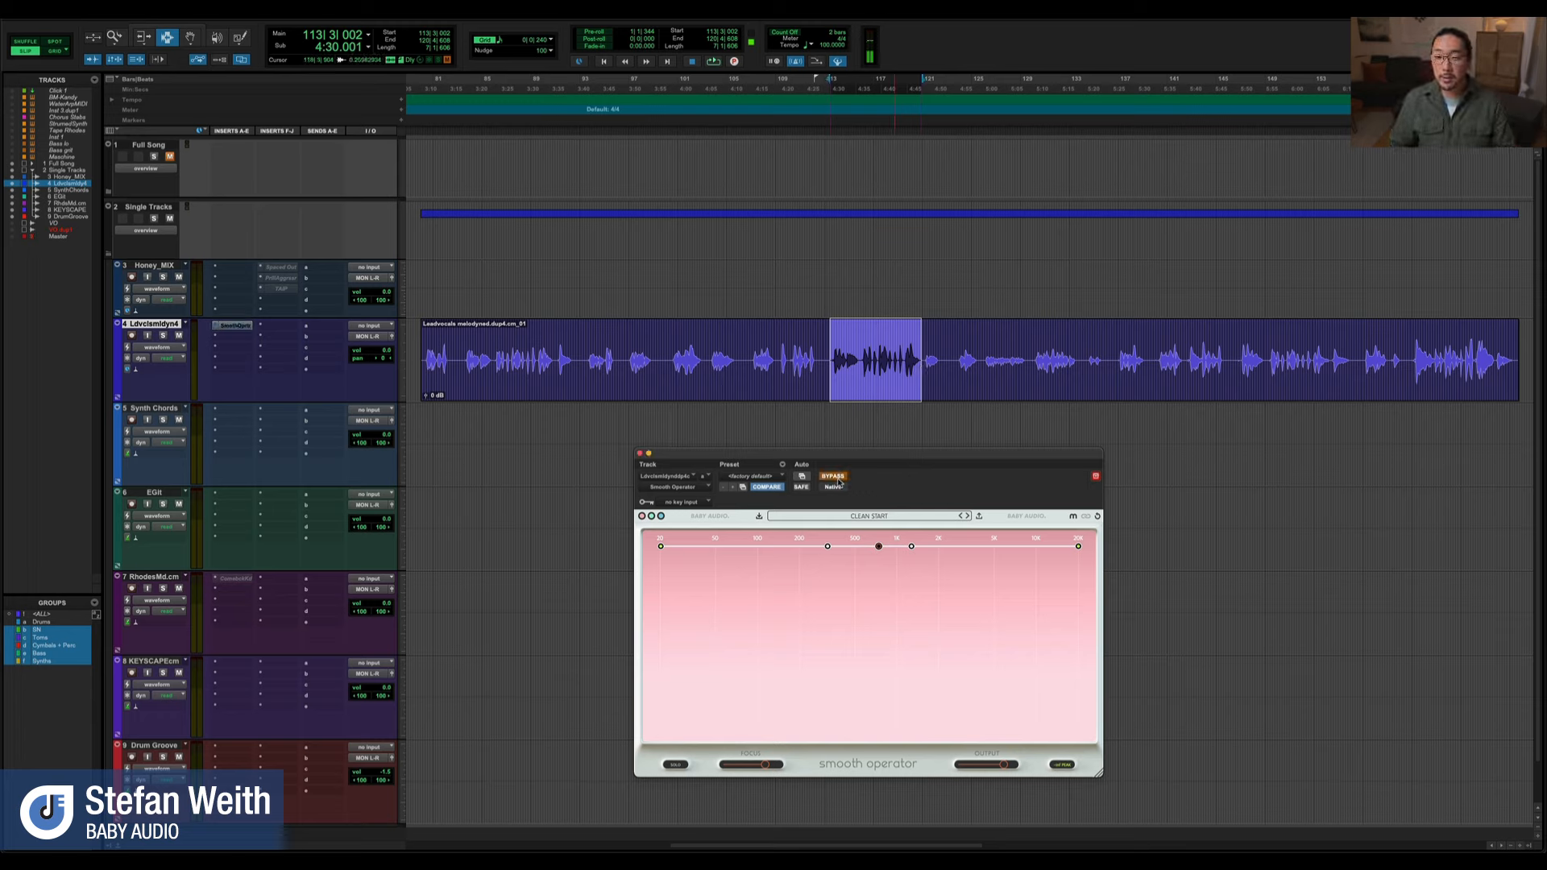
key("space")
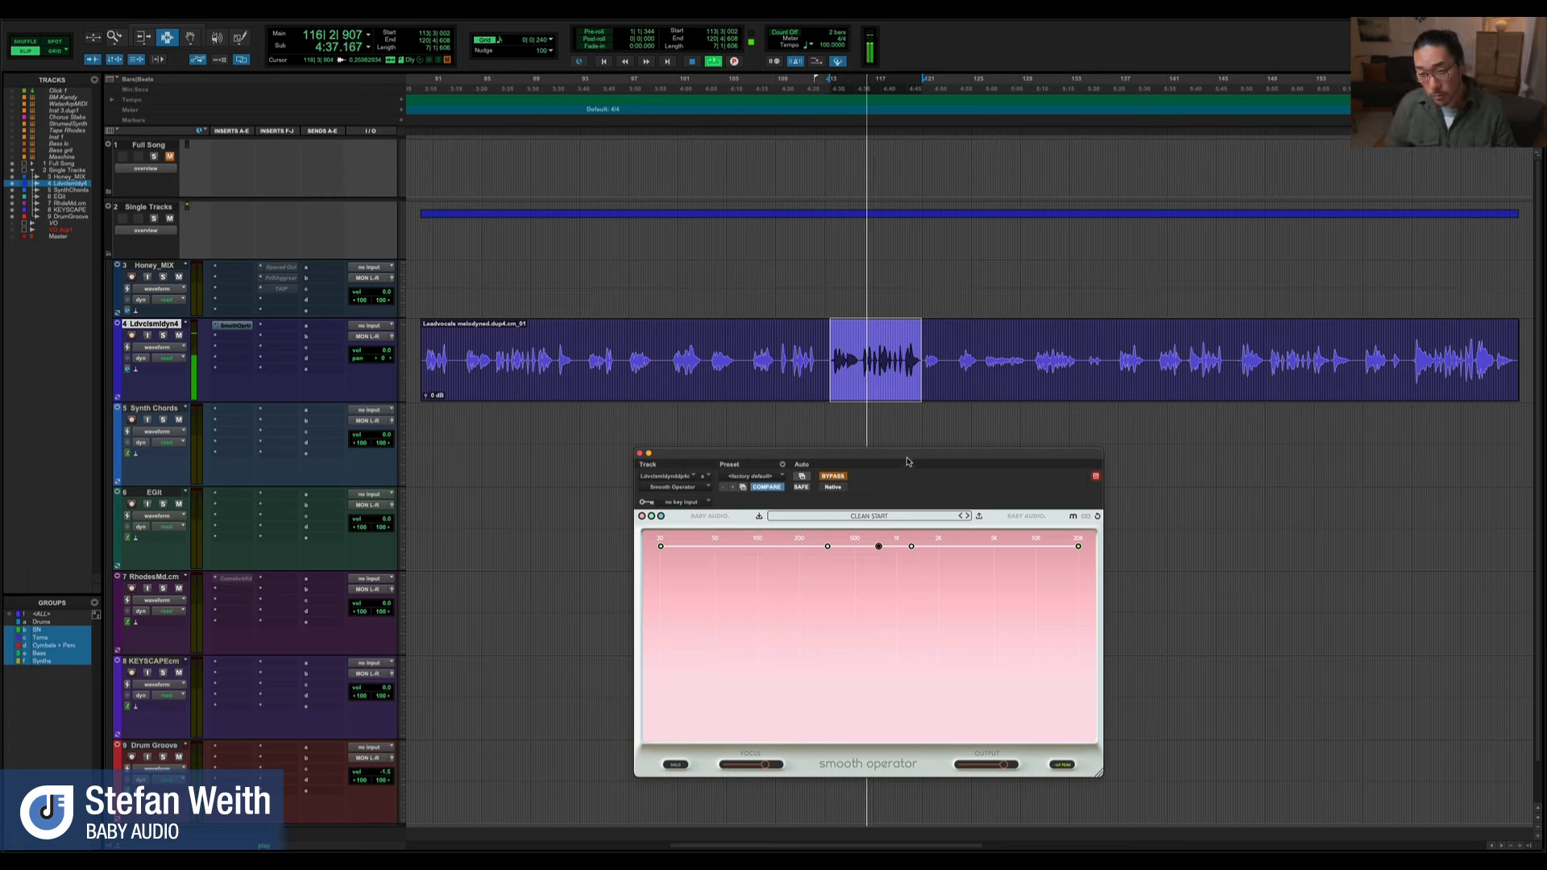
key("space")
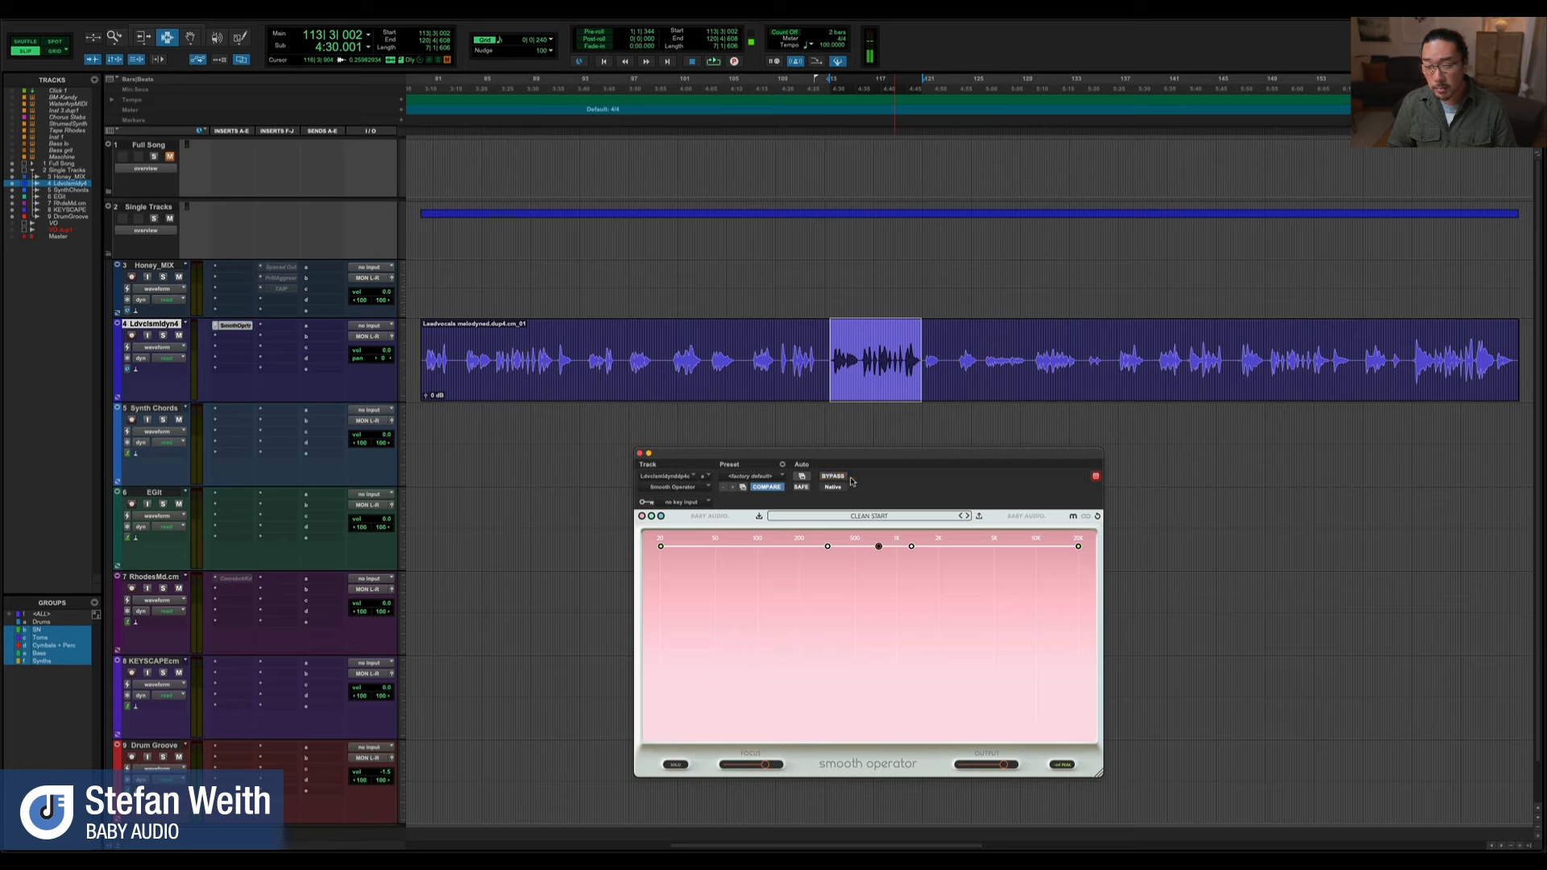
Play the phrase with Smooth Operator active and lower its overall threshold to about -38 dB
key("space")
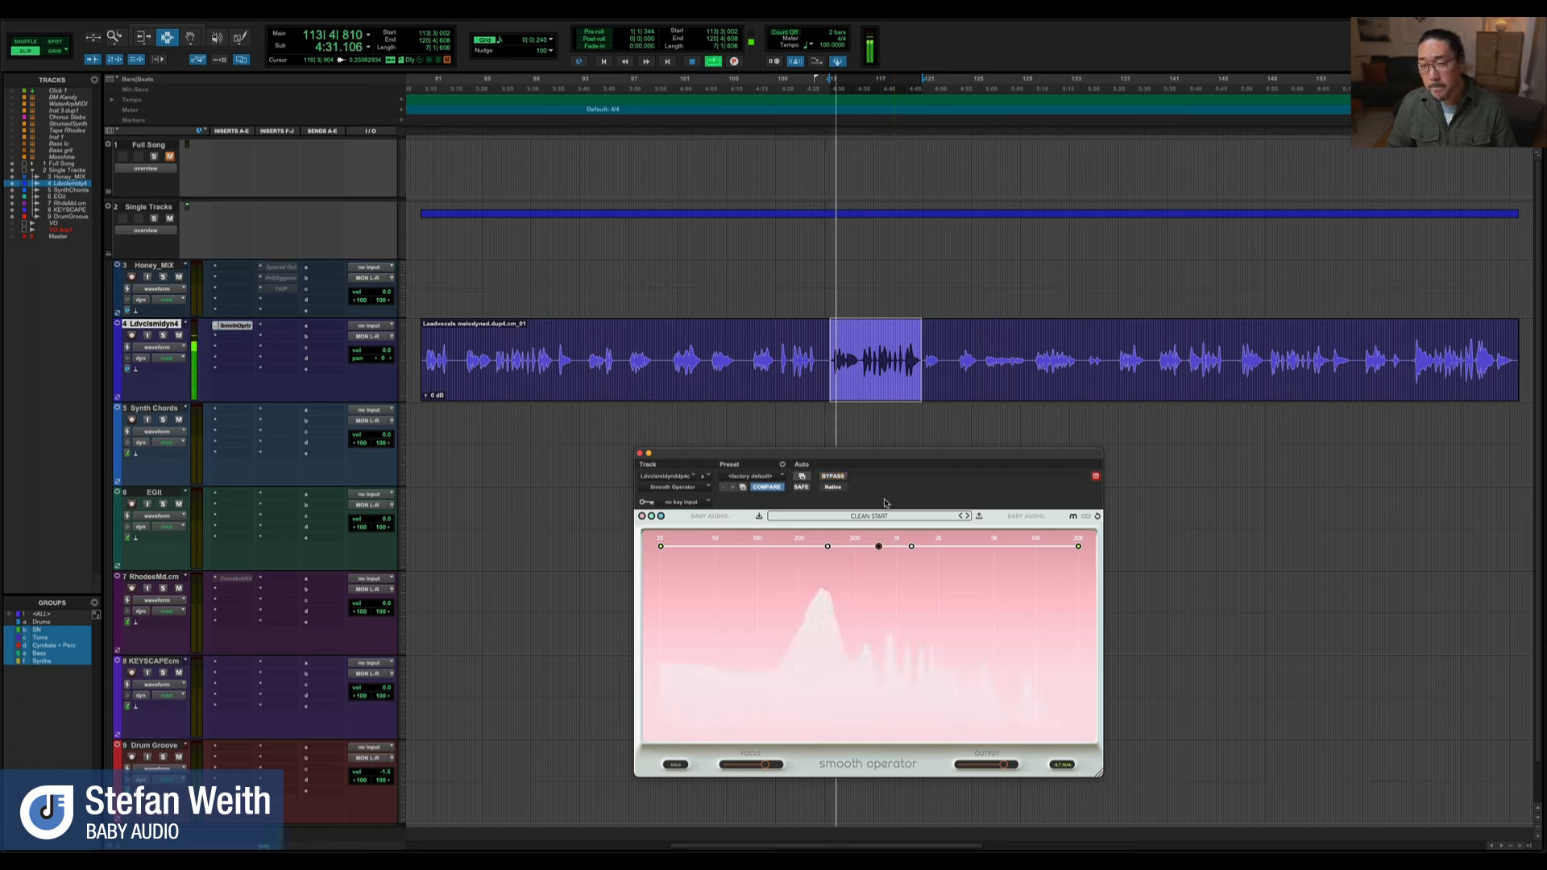
left_click_drag(878, 547, 881, 628)
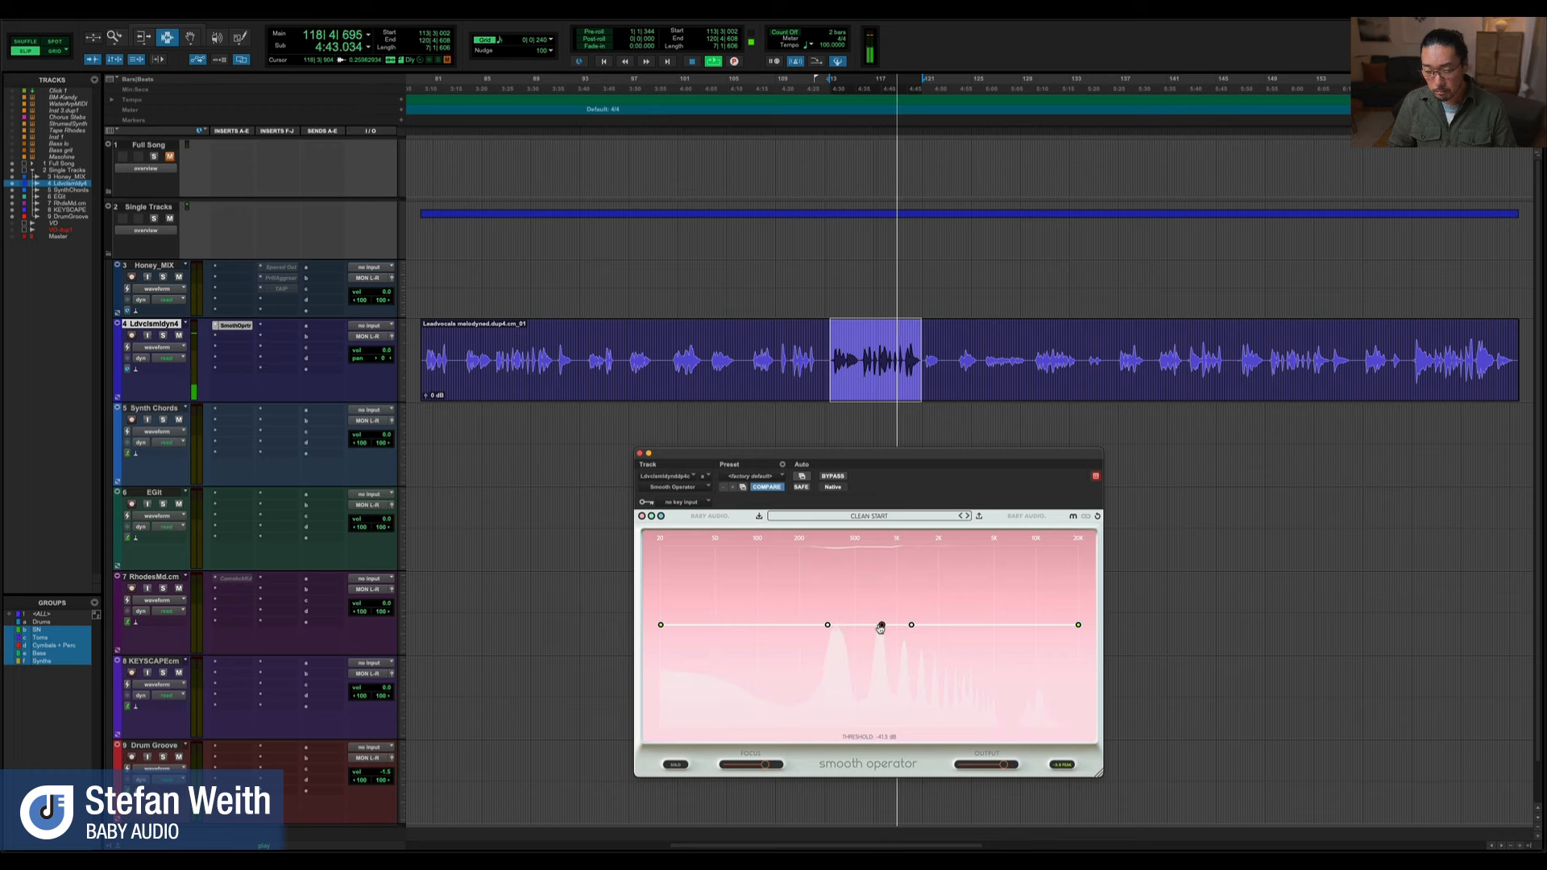
key("space")
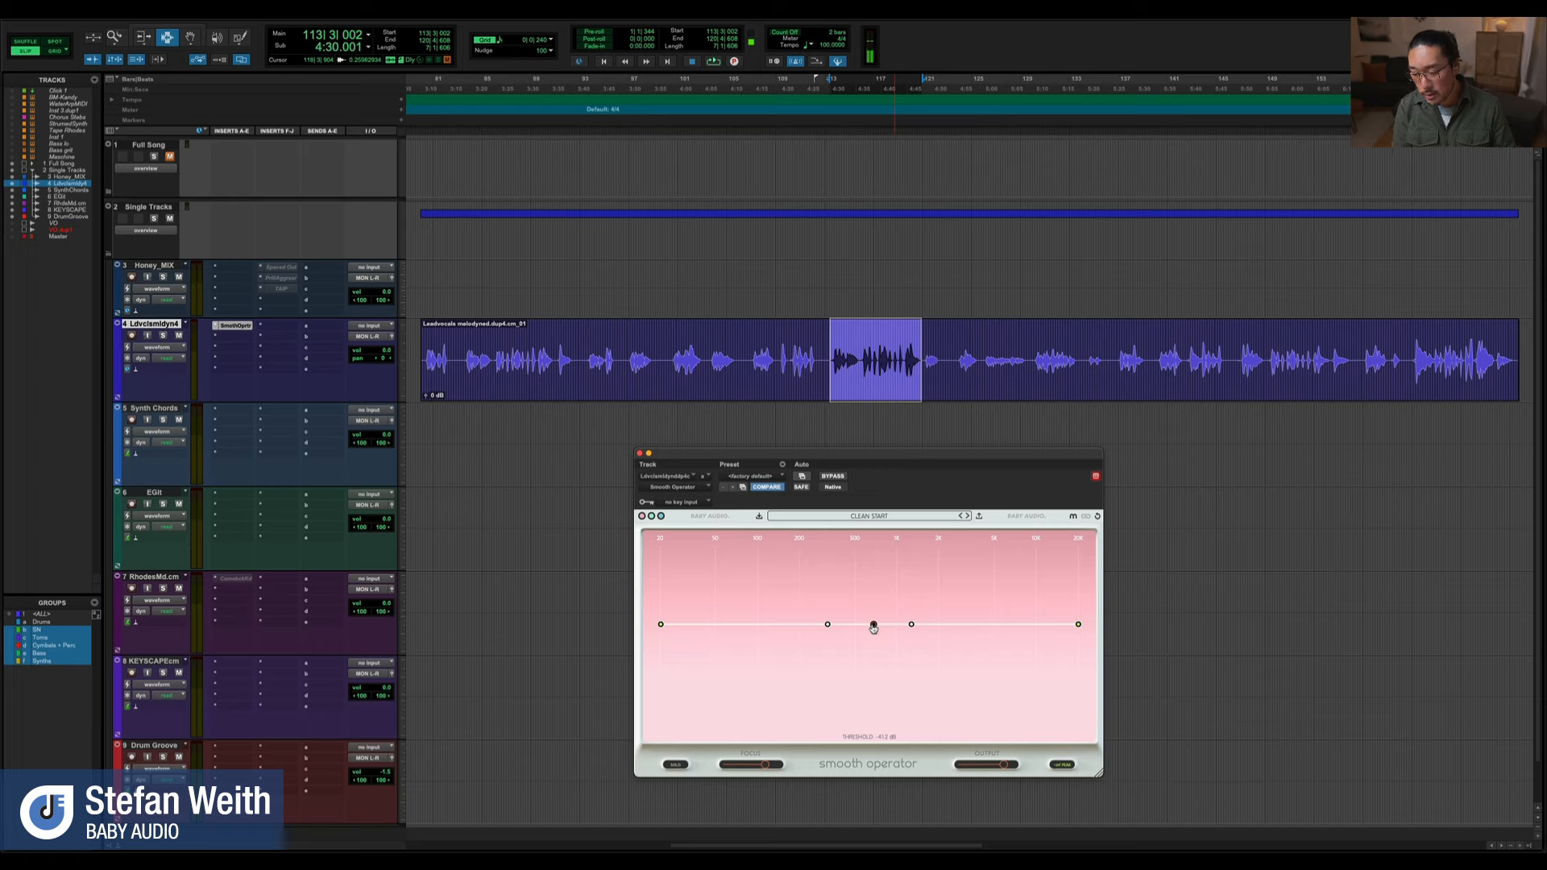
mouse_move(873, 628)
left_mouse_down()
mouse_move(880, 588)
mouse_move(877, 618)
left_mouse_up()
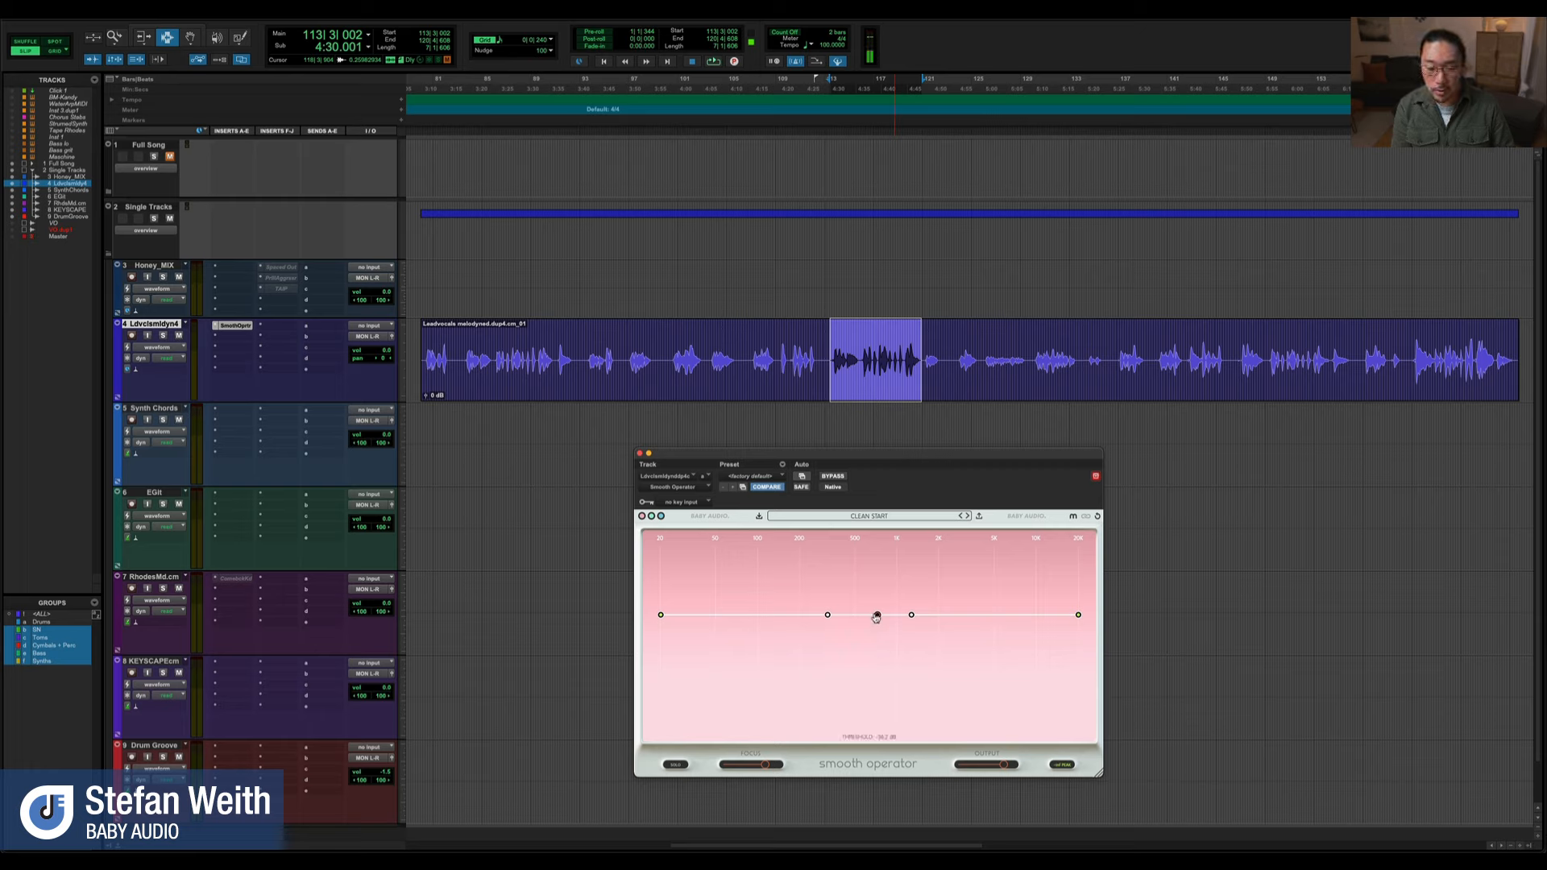
key("space")
left_click_drag(878, 623, 878, 621)
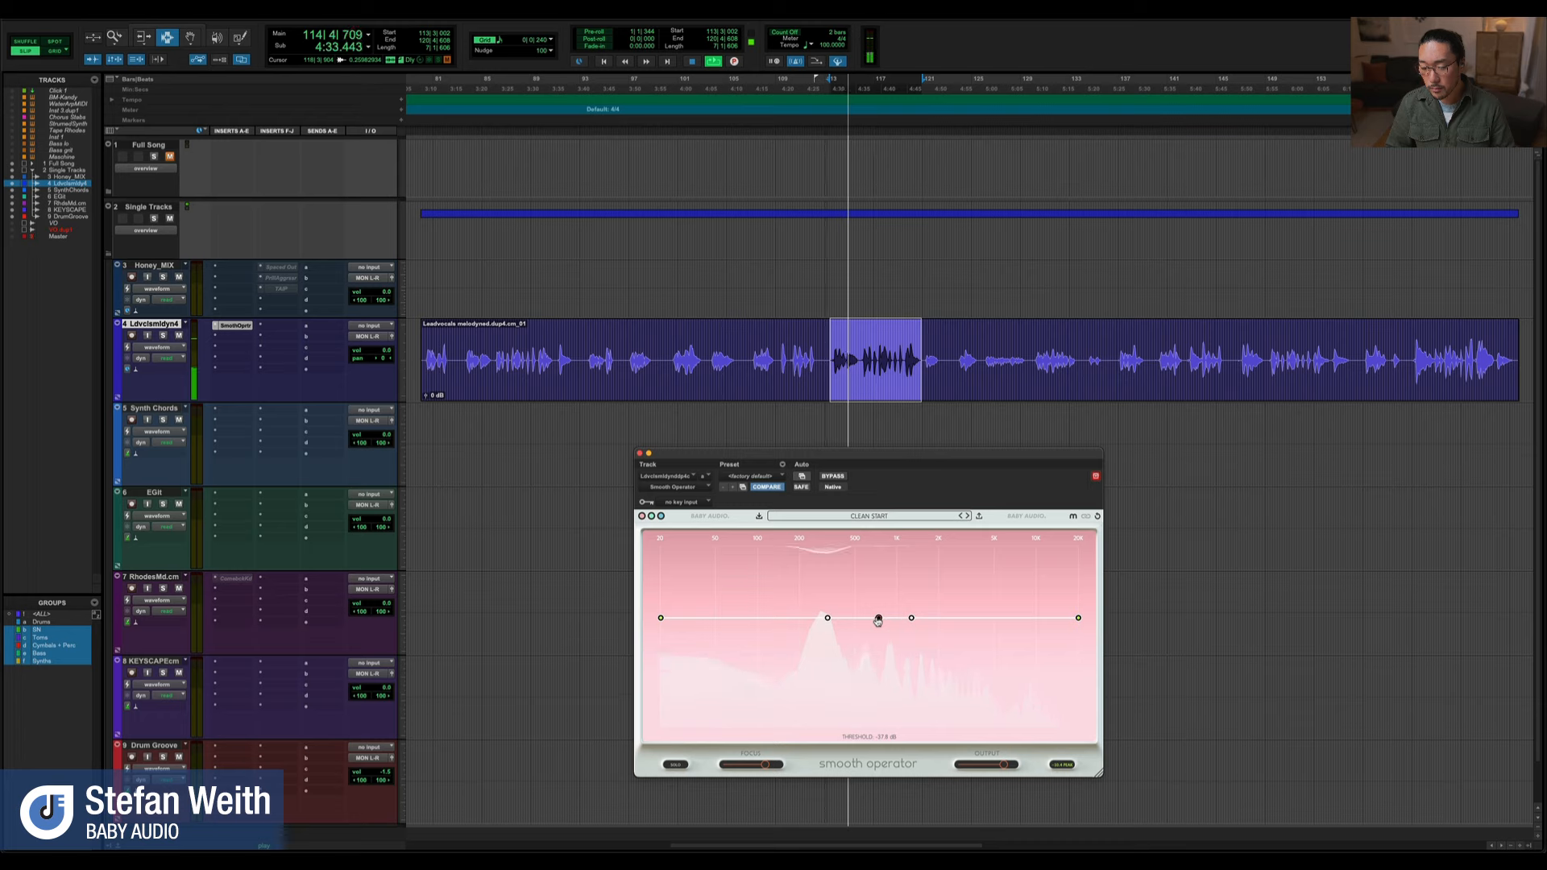
key("space")
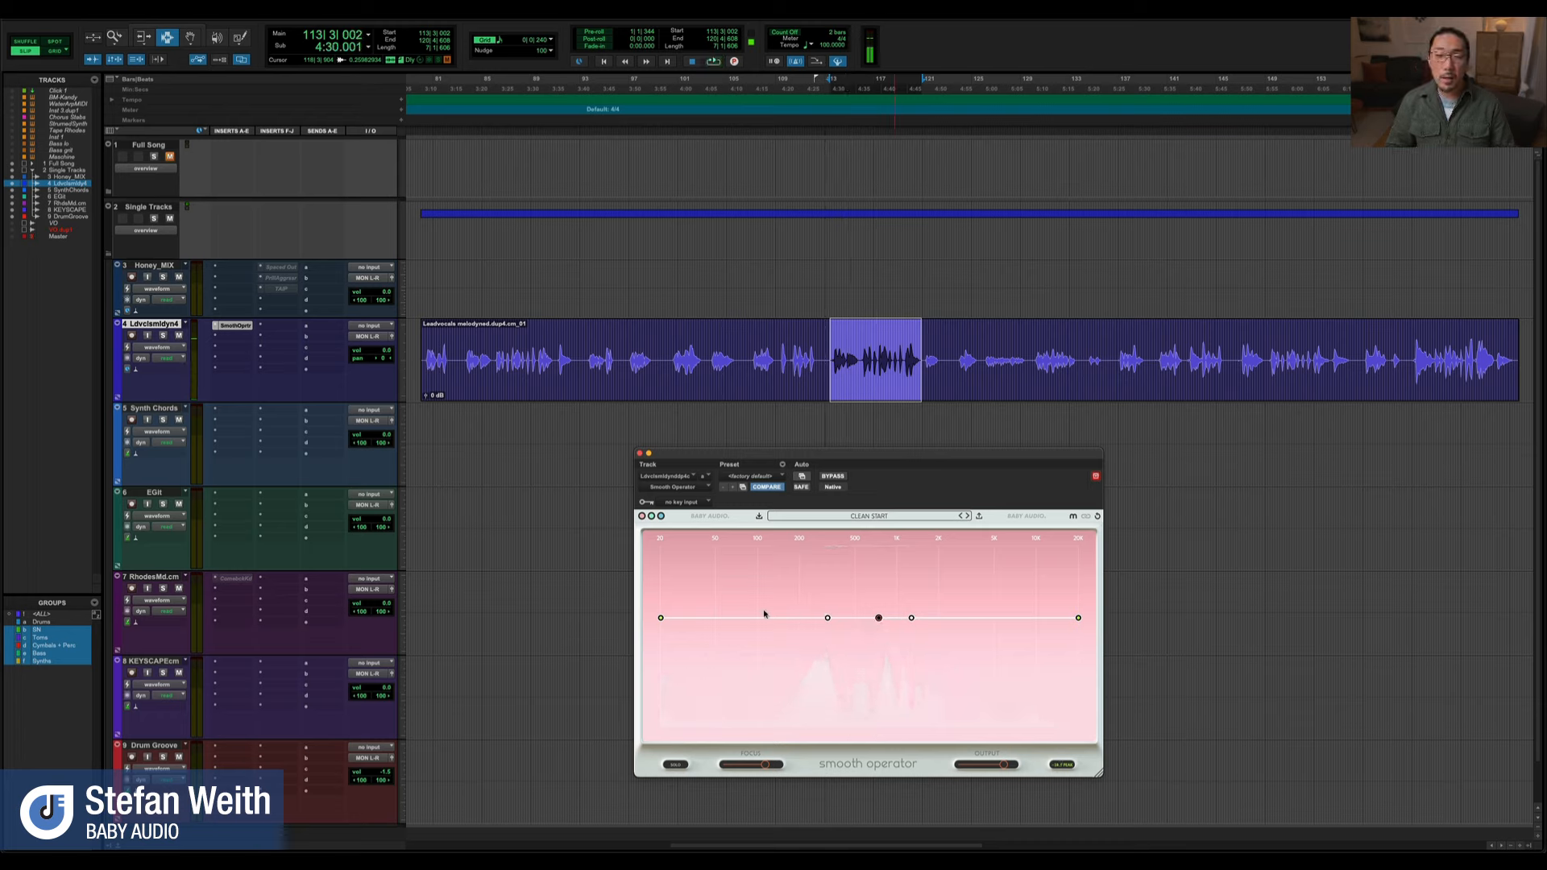
During playback, lower the lowest-frequency node well below the threshold line and place the low-mid node slightly below it on the vocal peak
left_click_drag(664, 619, 664, 621)
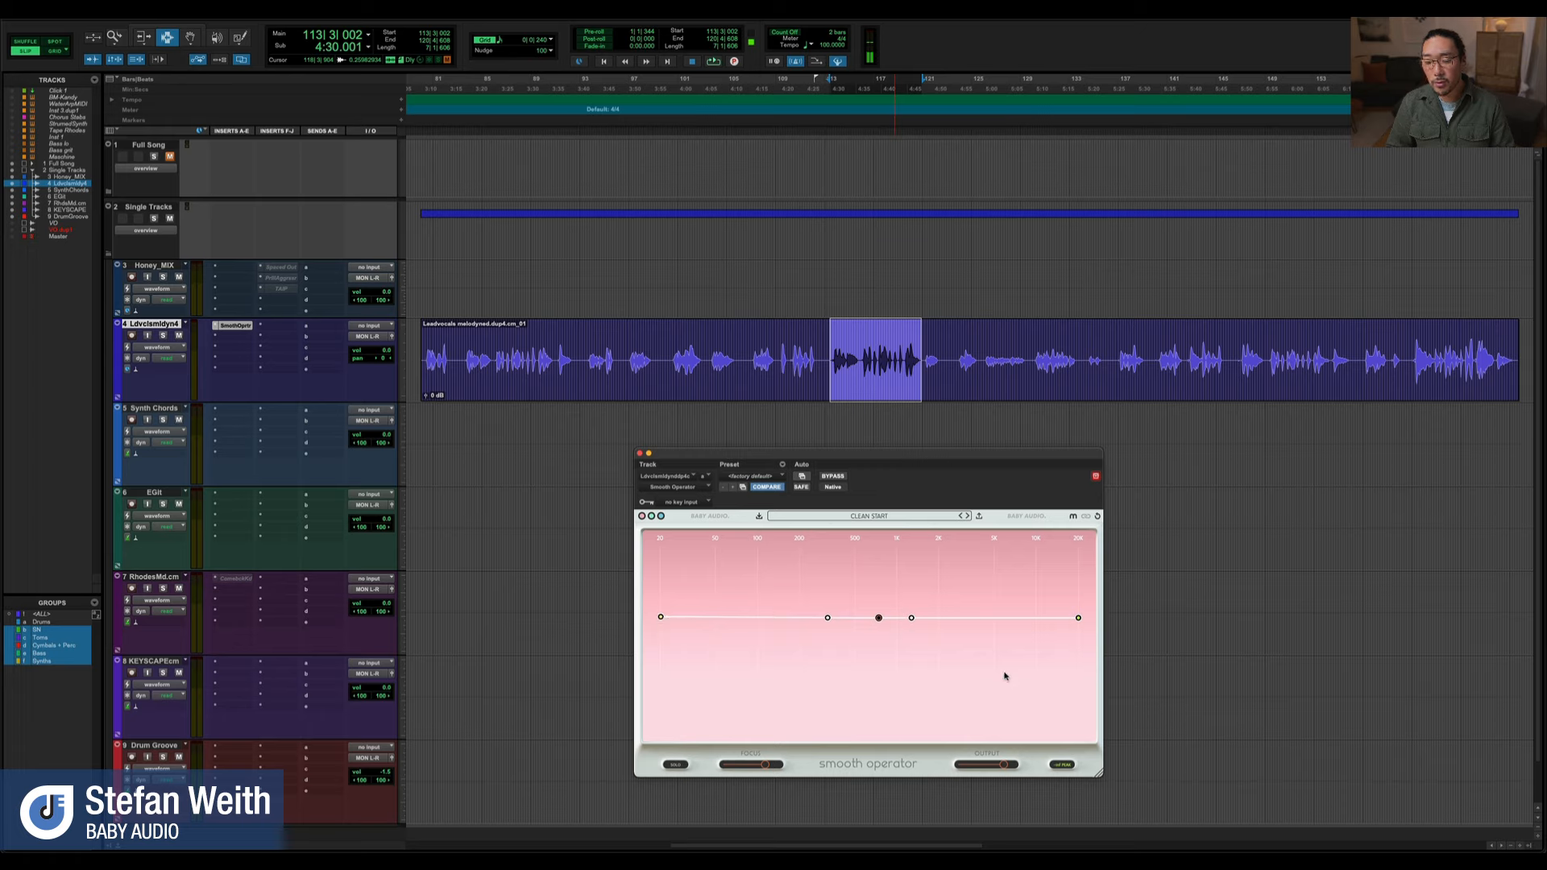
key("space")
left_click_drag(828, 617, 820, 630)
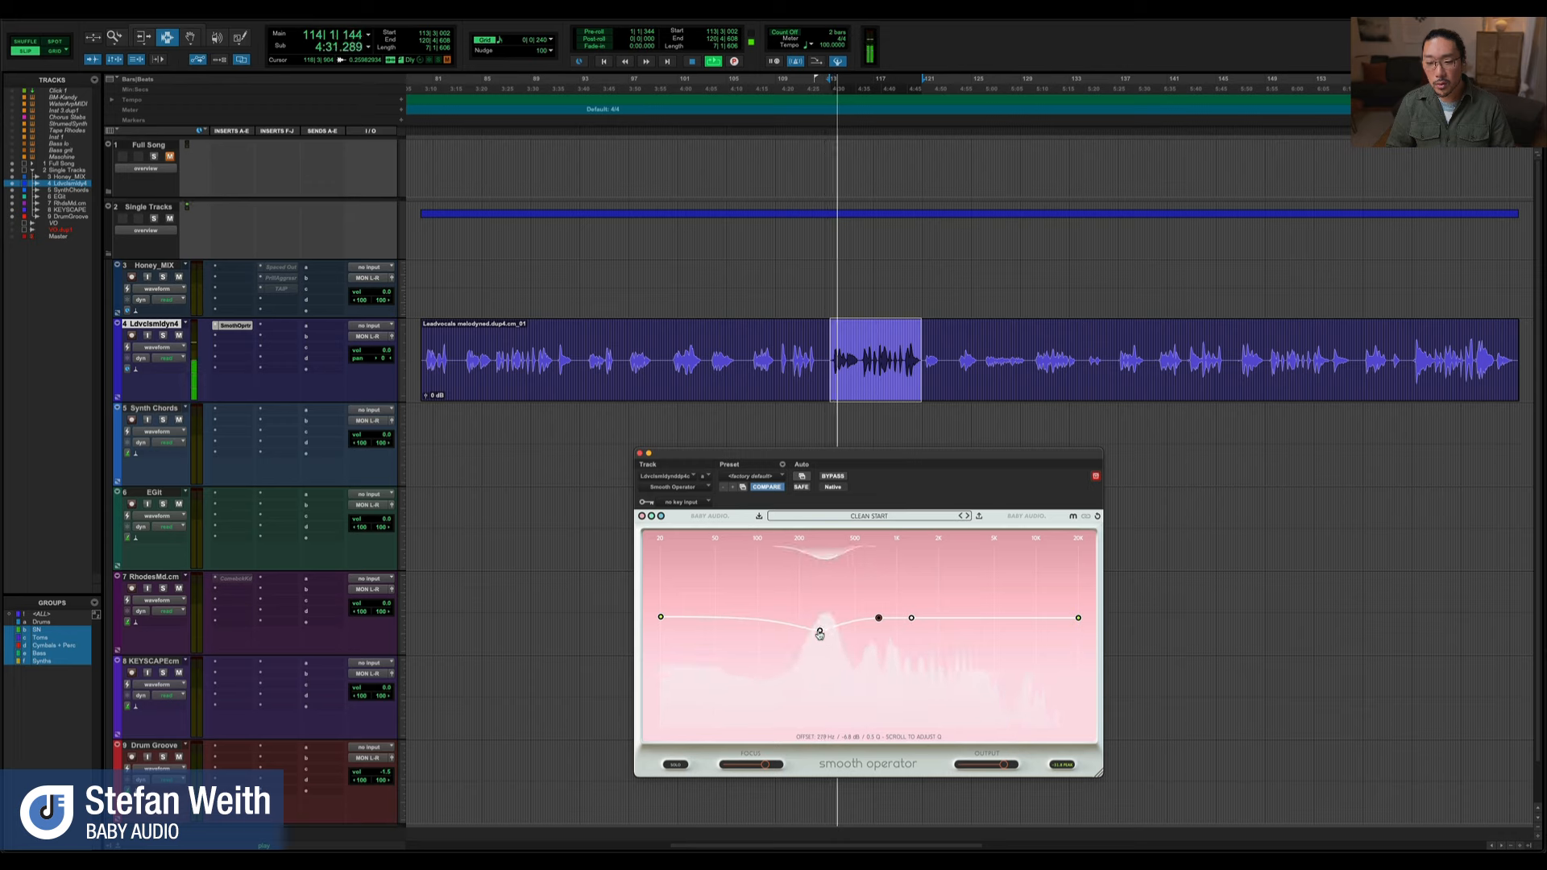
left_click_drag(660, 618, 661, 654)
left_click_drag(820, 630, 822, 626)
key("space")
Lower the upper-mid and highest-frequency nodes, and play the phrase while nudging the overall threshold
left_click_drag(928, 623, 948, 638)
left_click_drag(1078, 619, 1081, 644)
key("space")
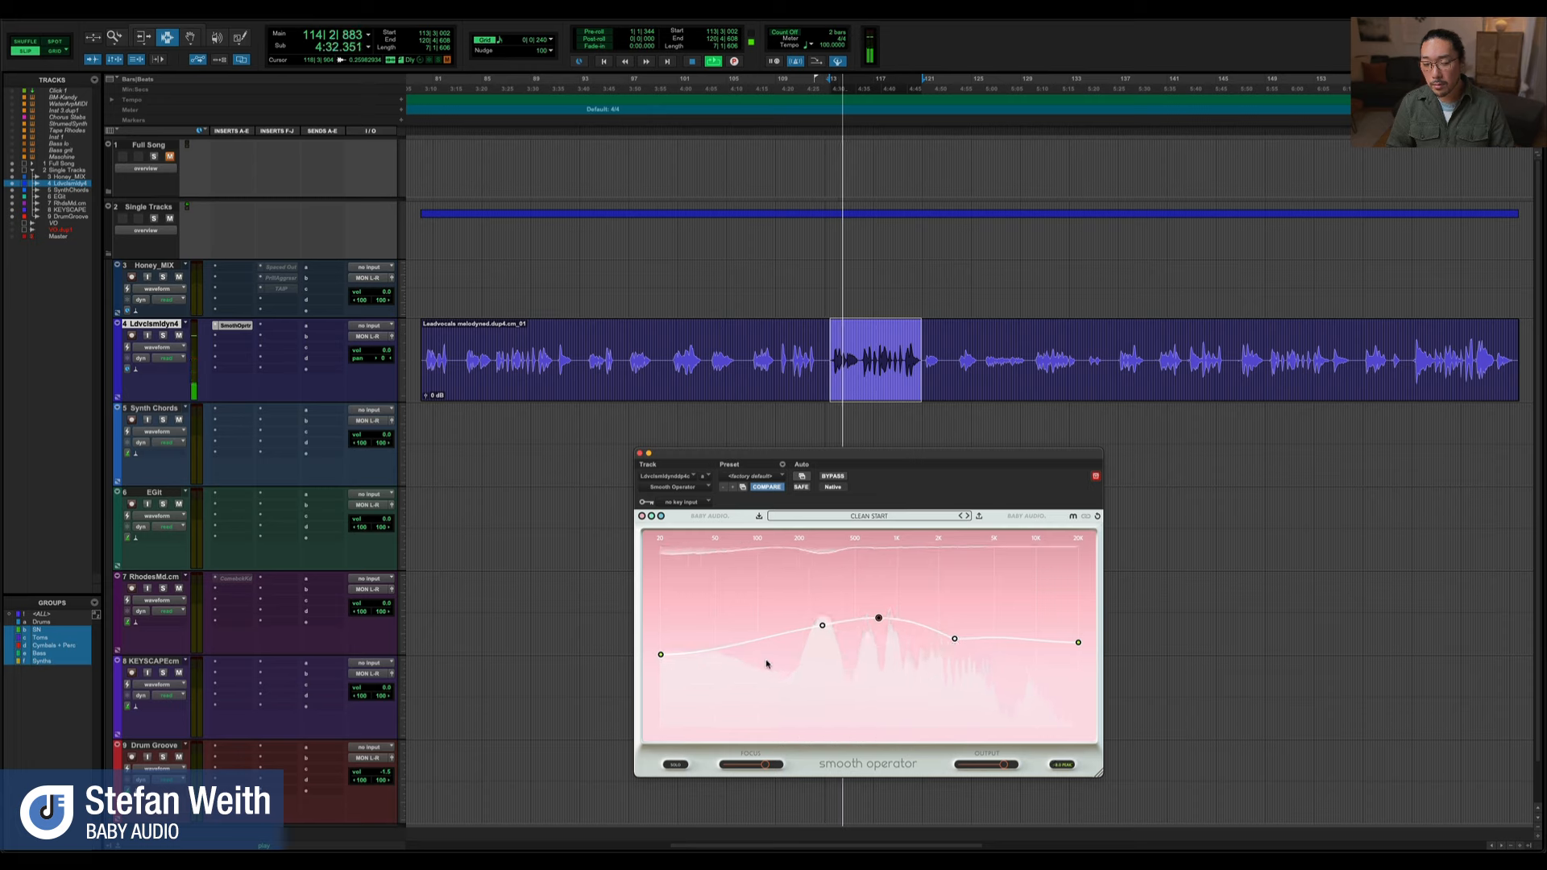
left_click_drag(878, 620, 878, 620)
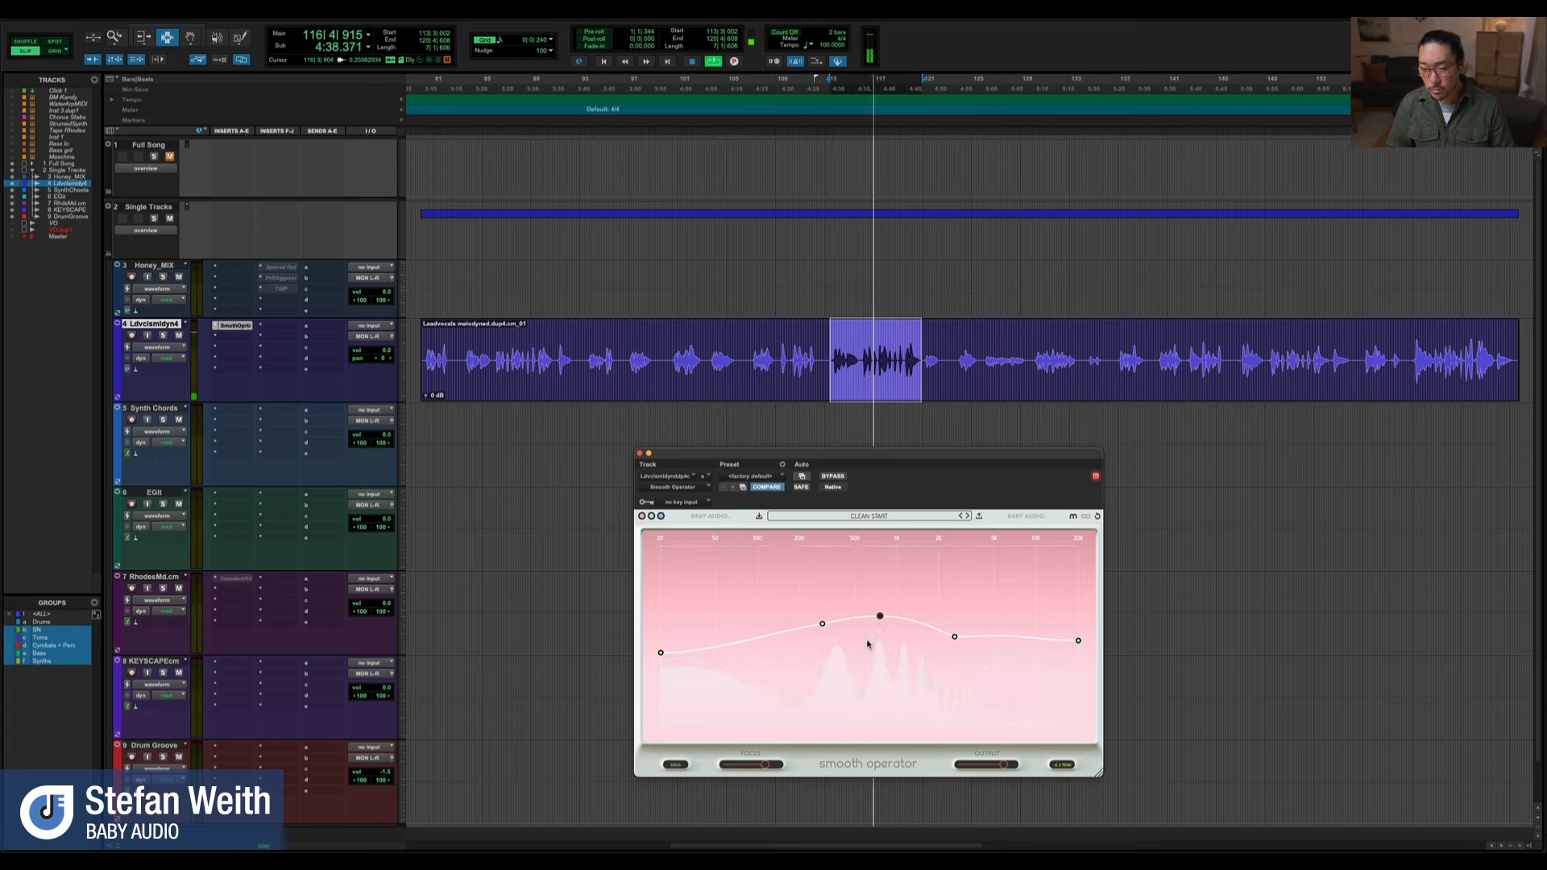
key("space")
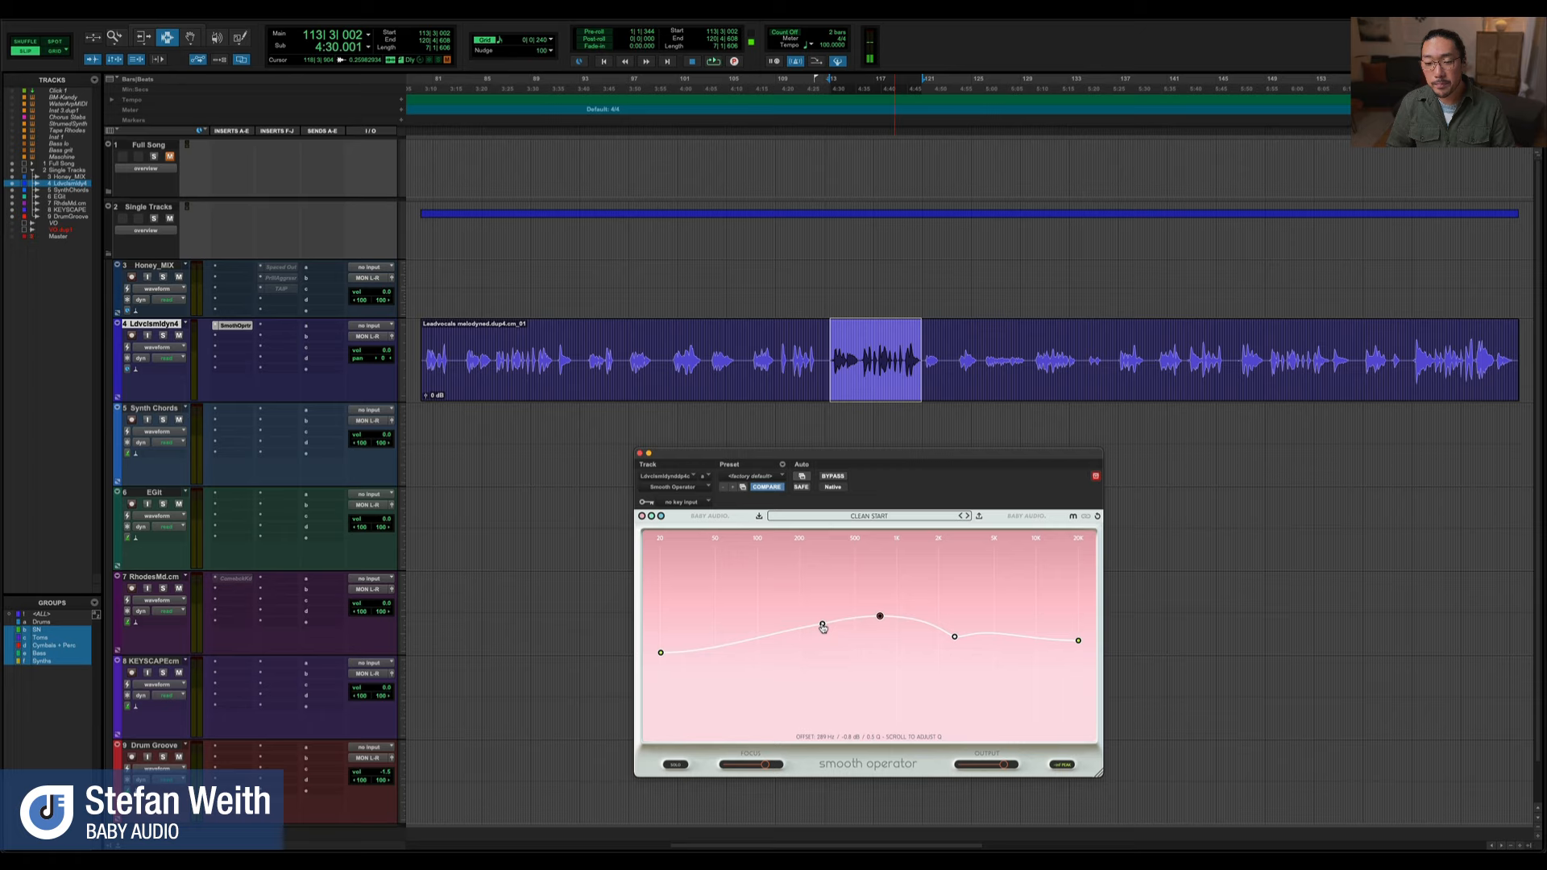
Lower the low-mid node slightly and play the phrase to audition it
mouse_move(821, 627)
left_mouse_down()
mouse_move(825, 654)
mouse_move(824, 630)
left_mouse_up()
key("space")
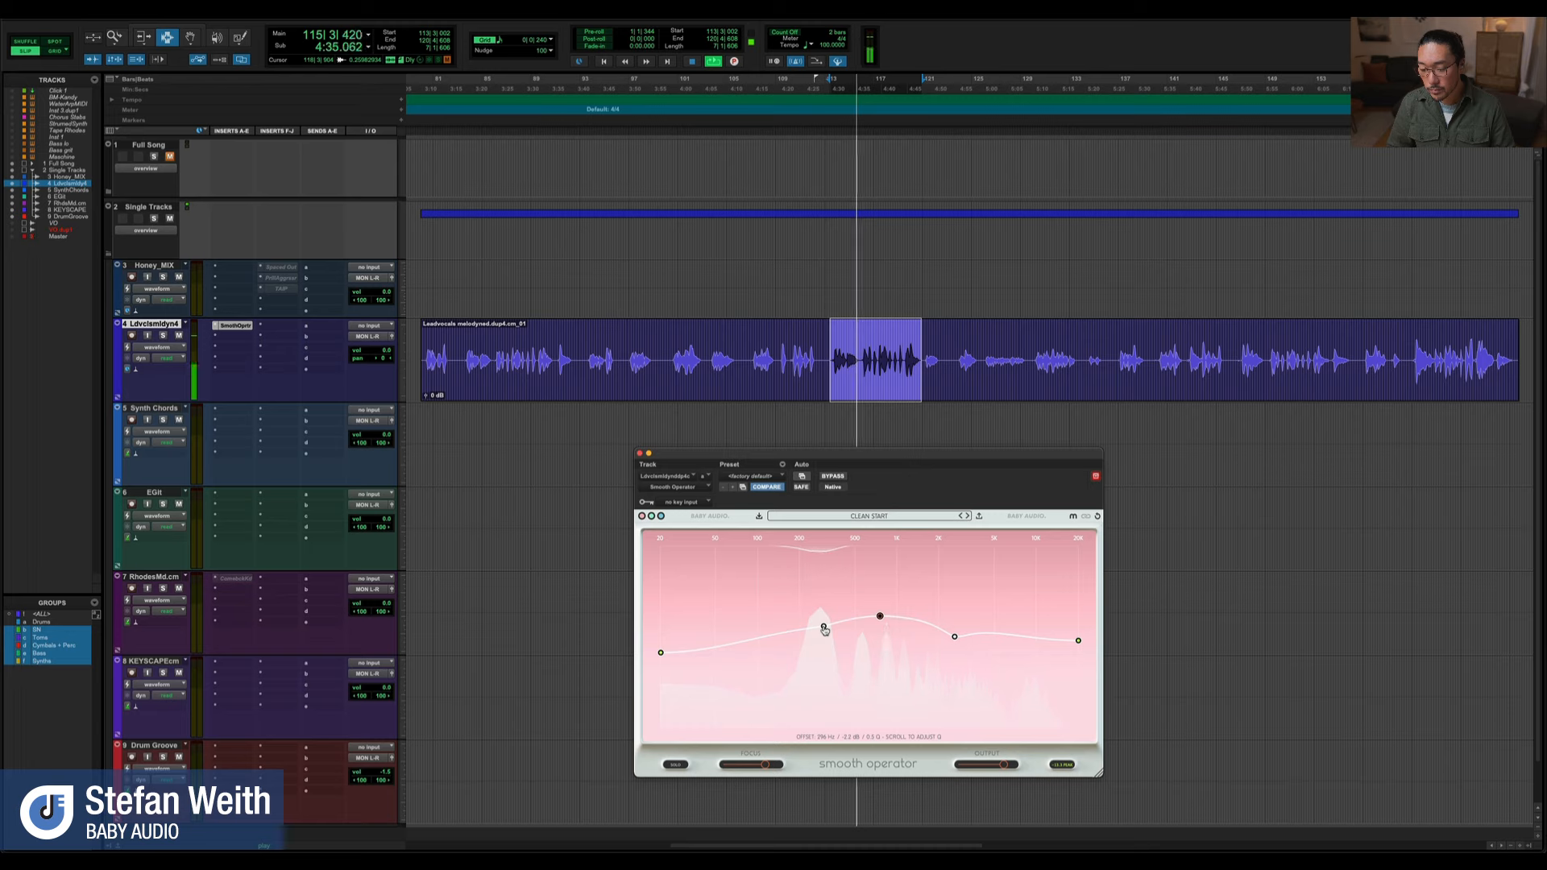
key("space")
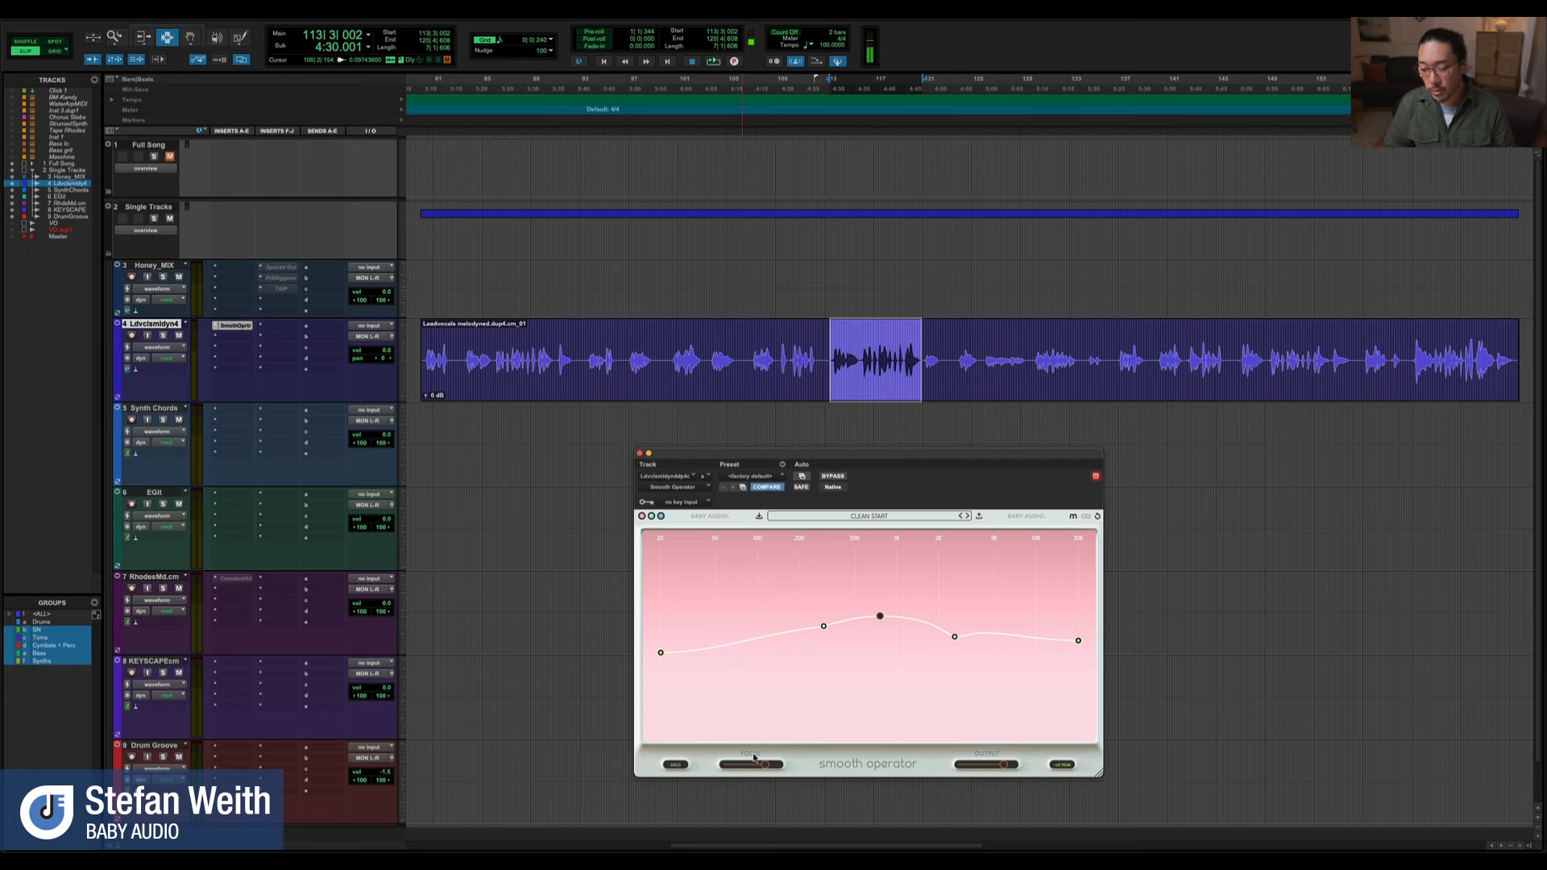
Play the phrase while sweeping the Focus slider from high to low
key("space")
left_click_drag(758, 764, 779, 765)
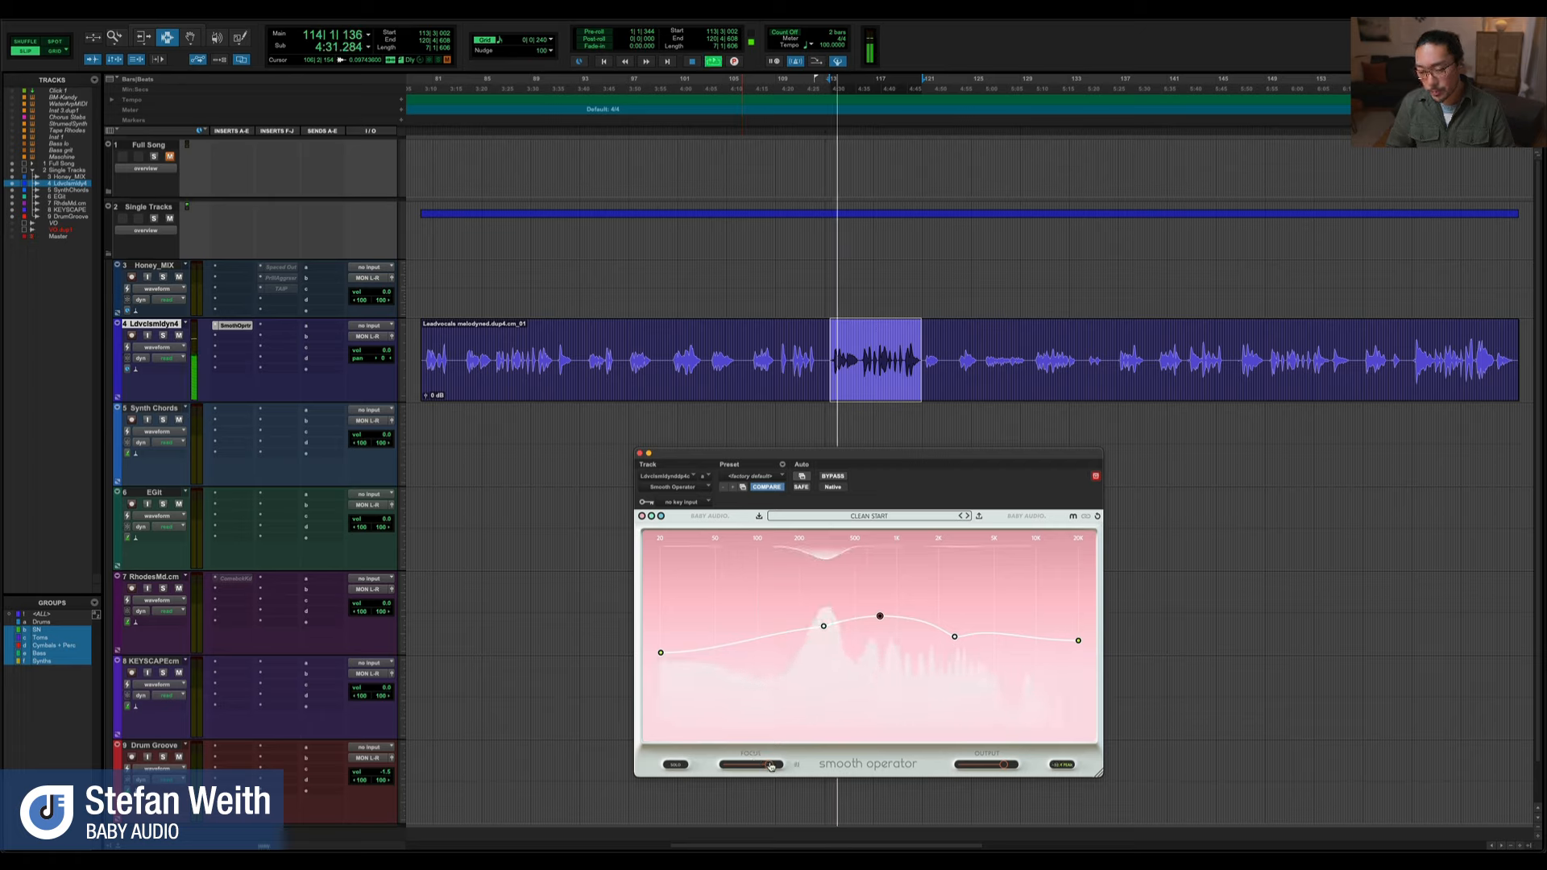
key("space")
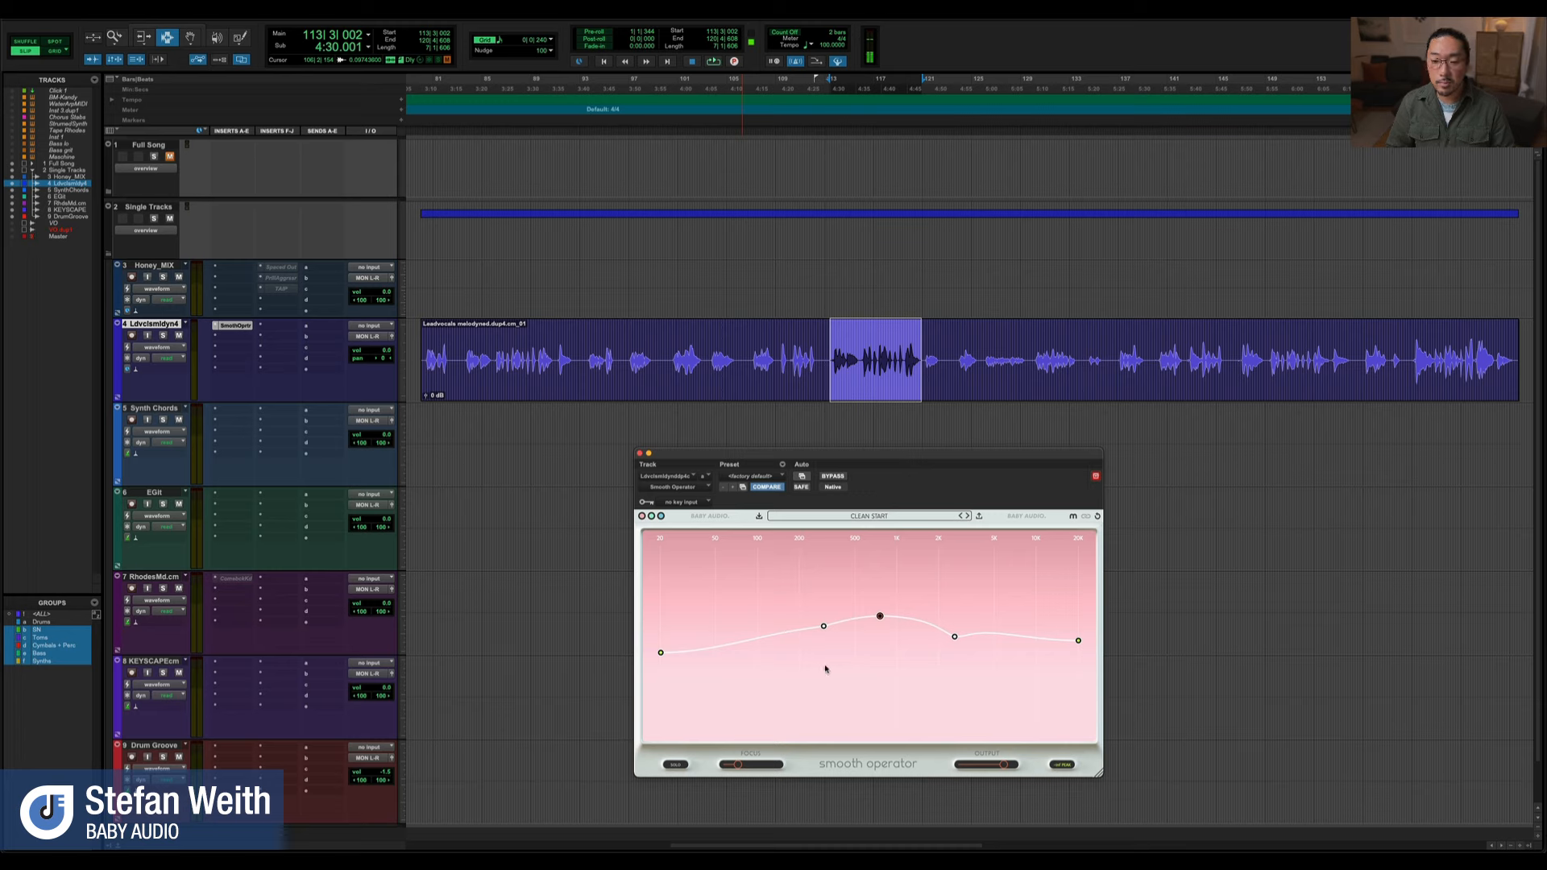
Set Focus to its minimum and lower the overall threshold strongly while auditioning the phrase
key("space")
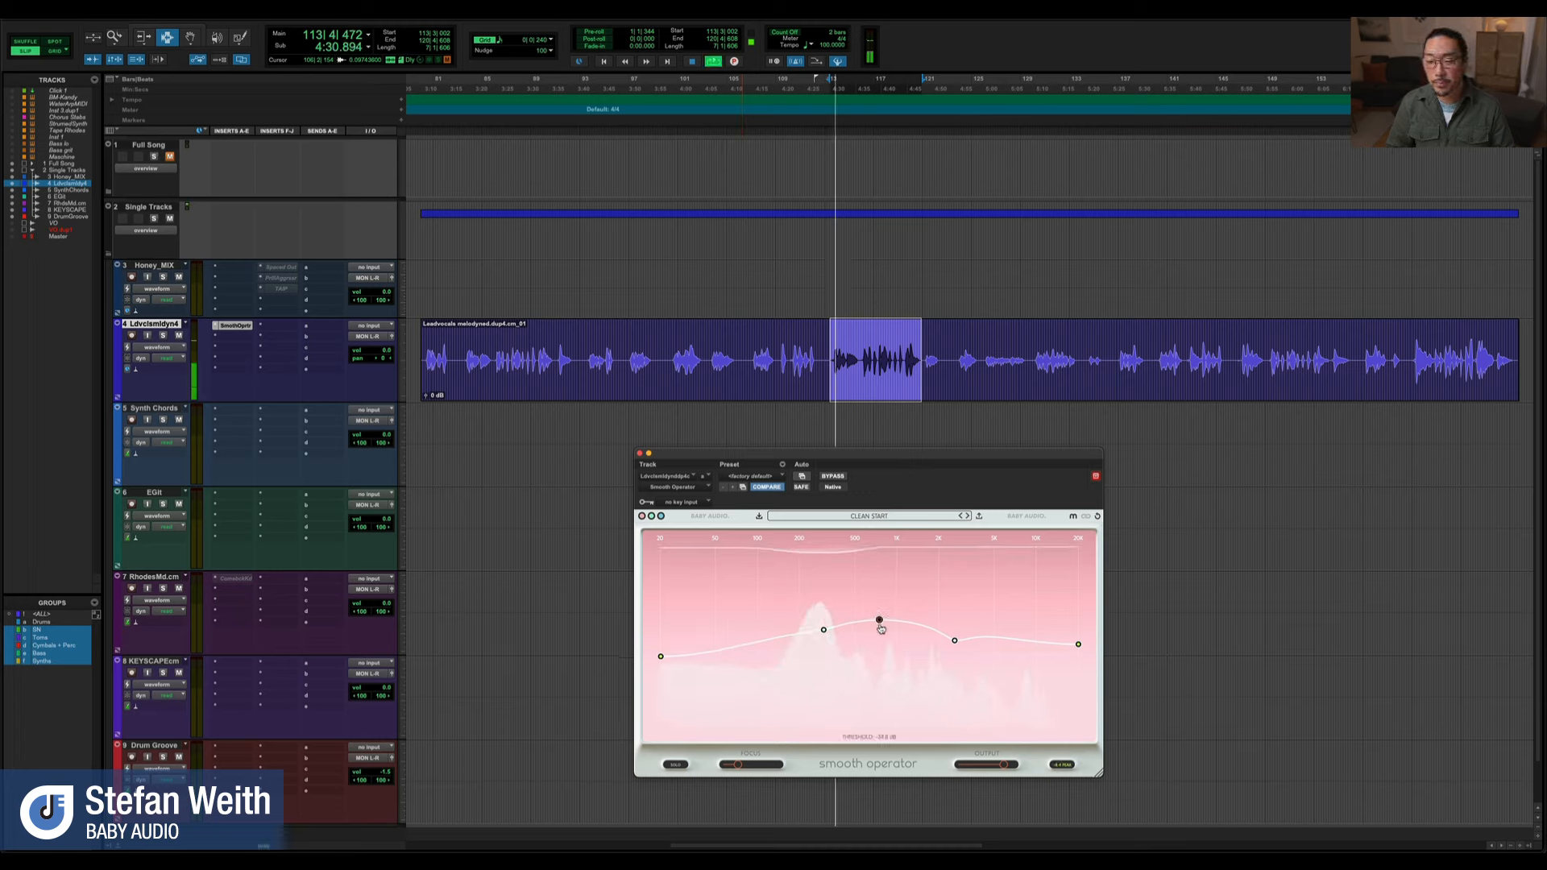
left_click_drag(881, 629, 882, 631)
left_click_drag(739, 766, 730, 770)
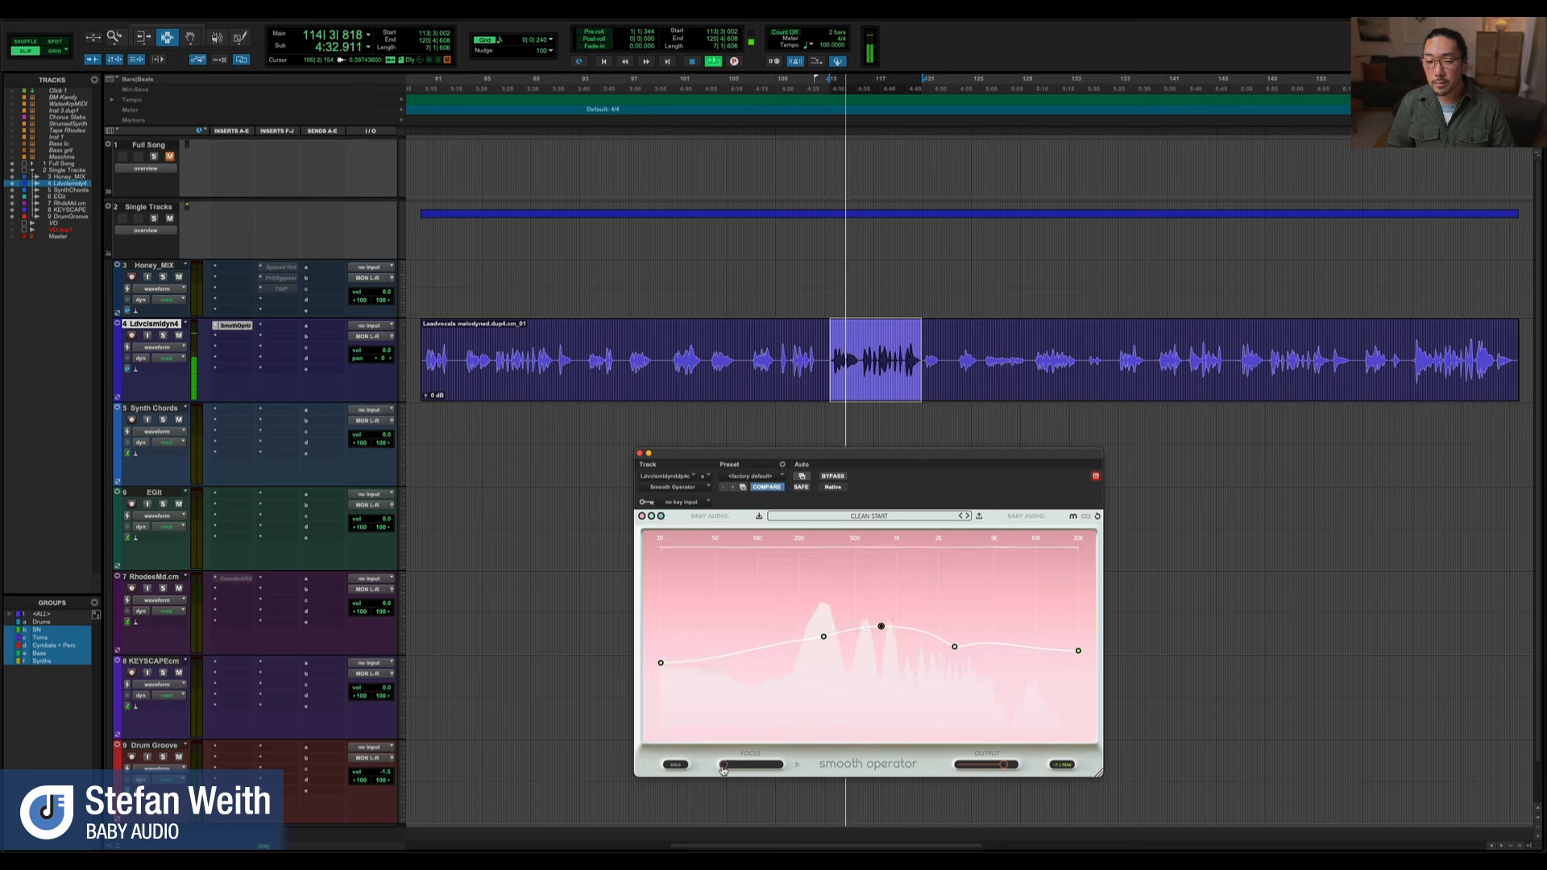
key("space")
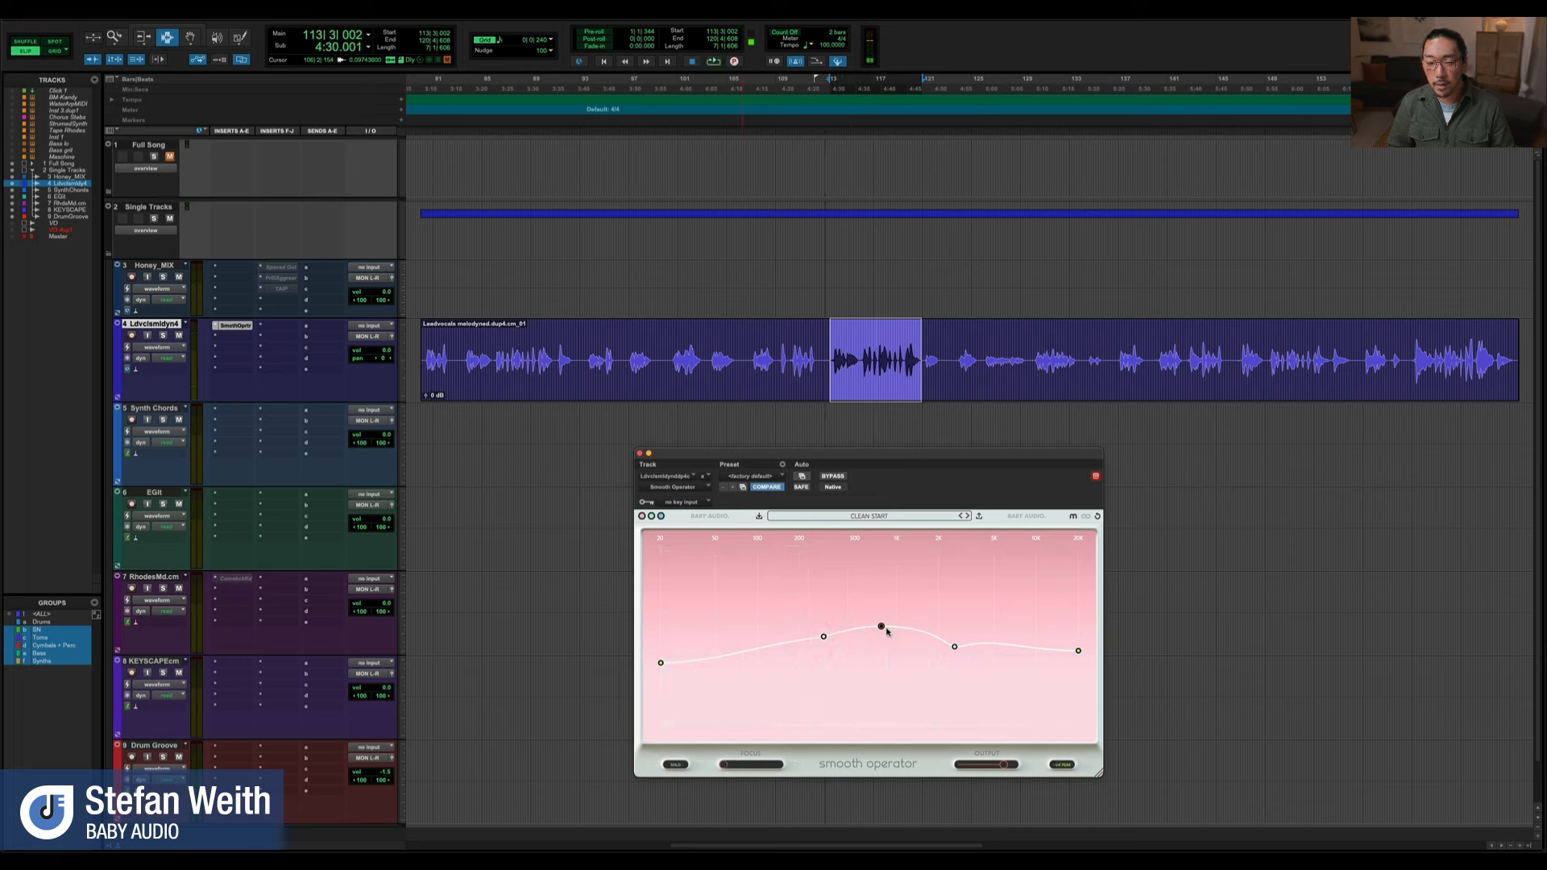
left_click_drag(883, 629, 883, 659)
key("space")
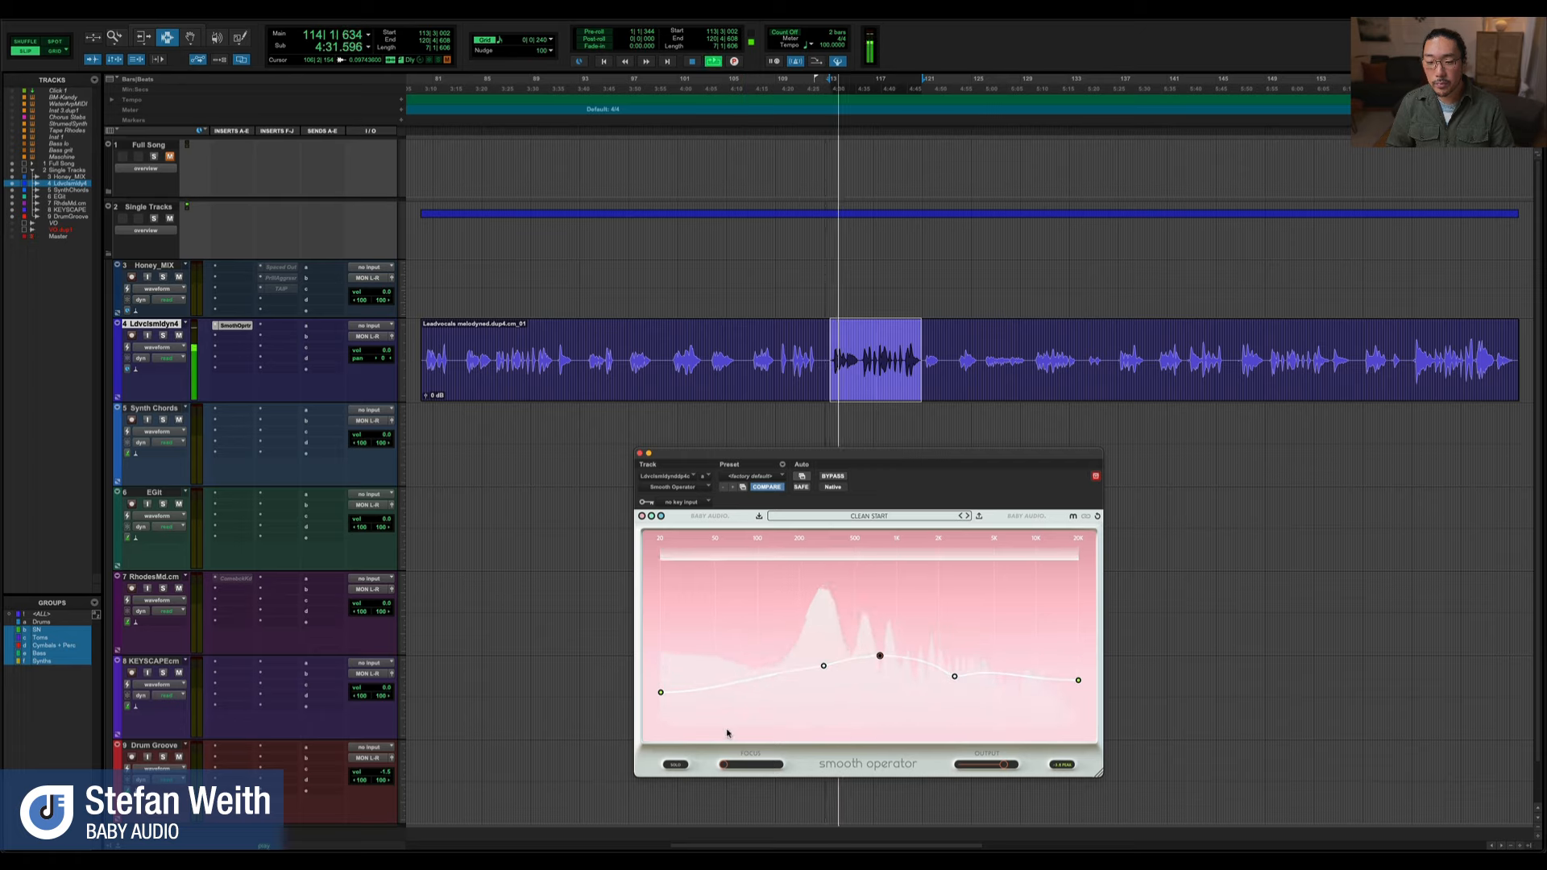
key("space")
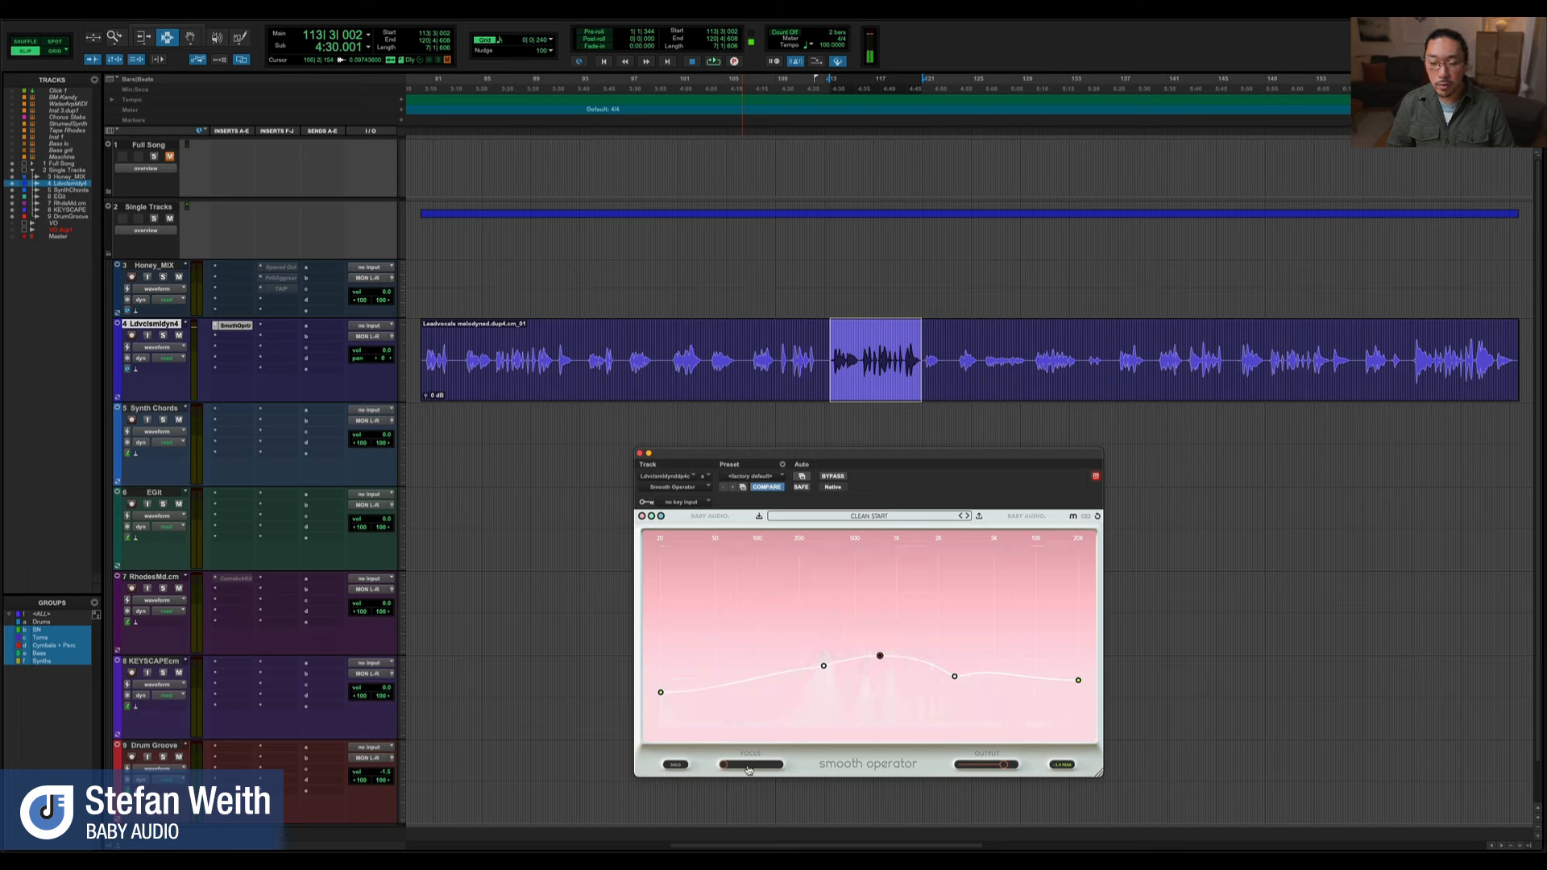
Audition the phrase with Focus near its maximum and raise the overall threshold slightly
key("space")
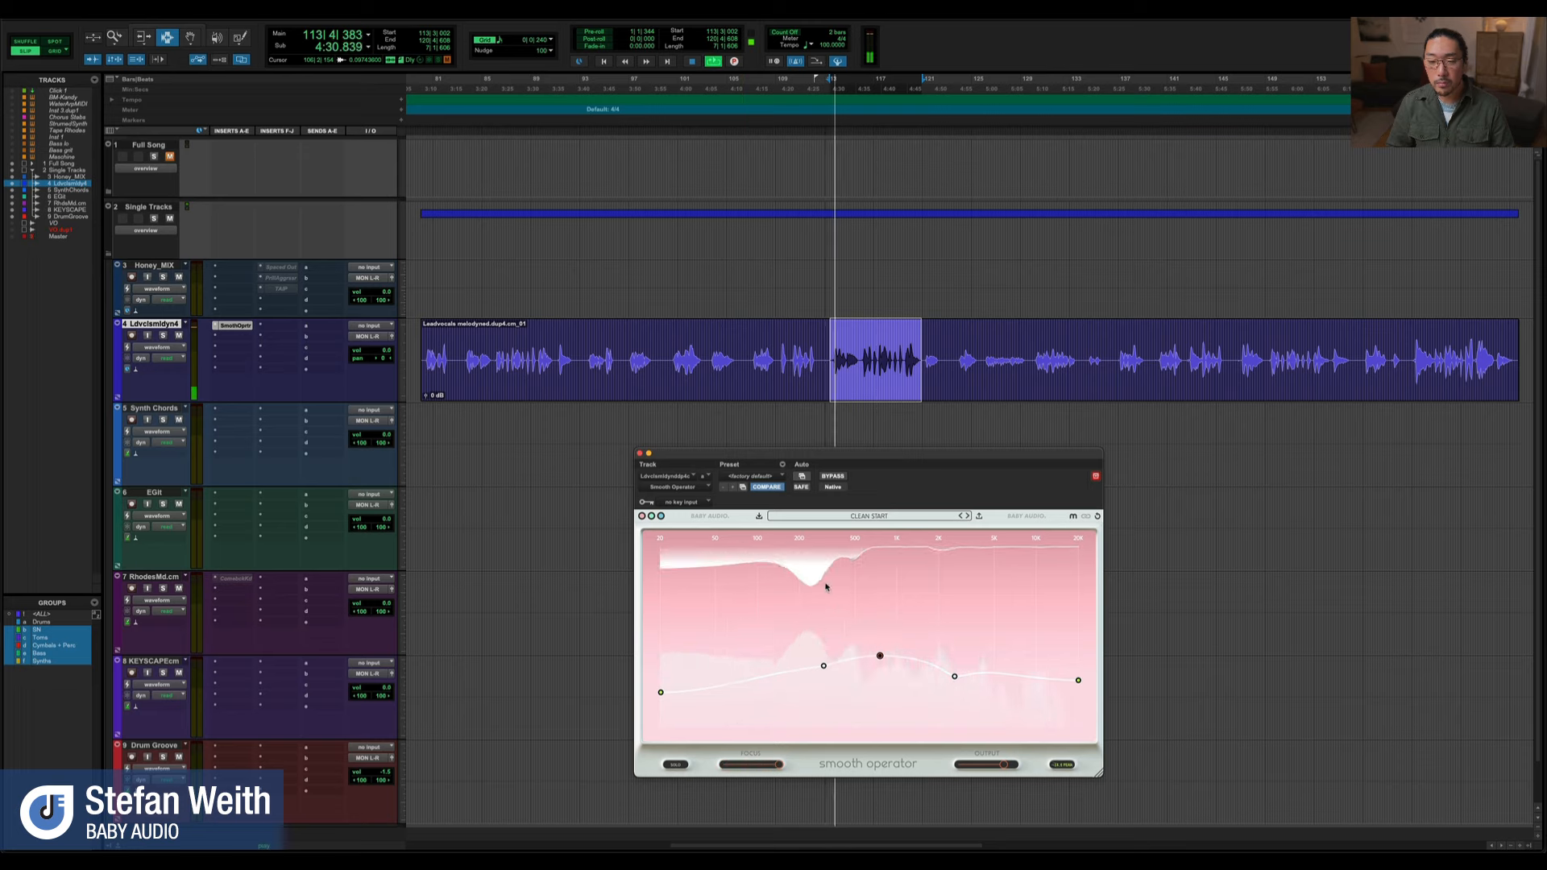
left_click_drag(880, 656, 880, 646)
key("space")
Bring Focus back to a moderate setting and raise the low-mid node to just above the main threshold point
key("space")
left_click_drag(778, 765, 764, 767)
left_click_drag(824, 654, 822, 640)
key("space")
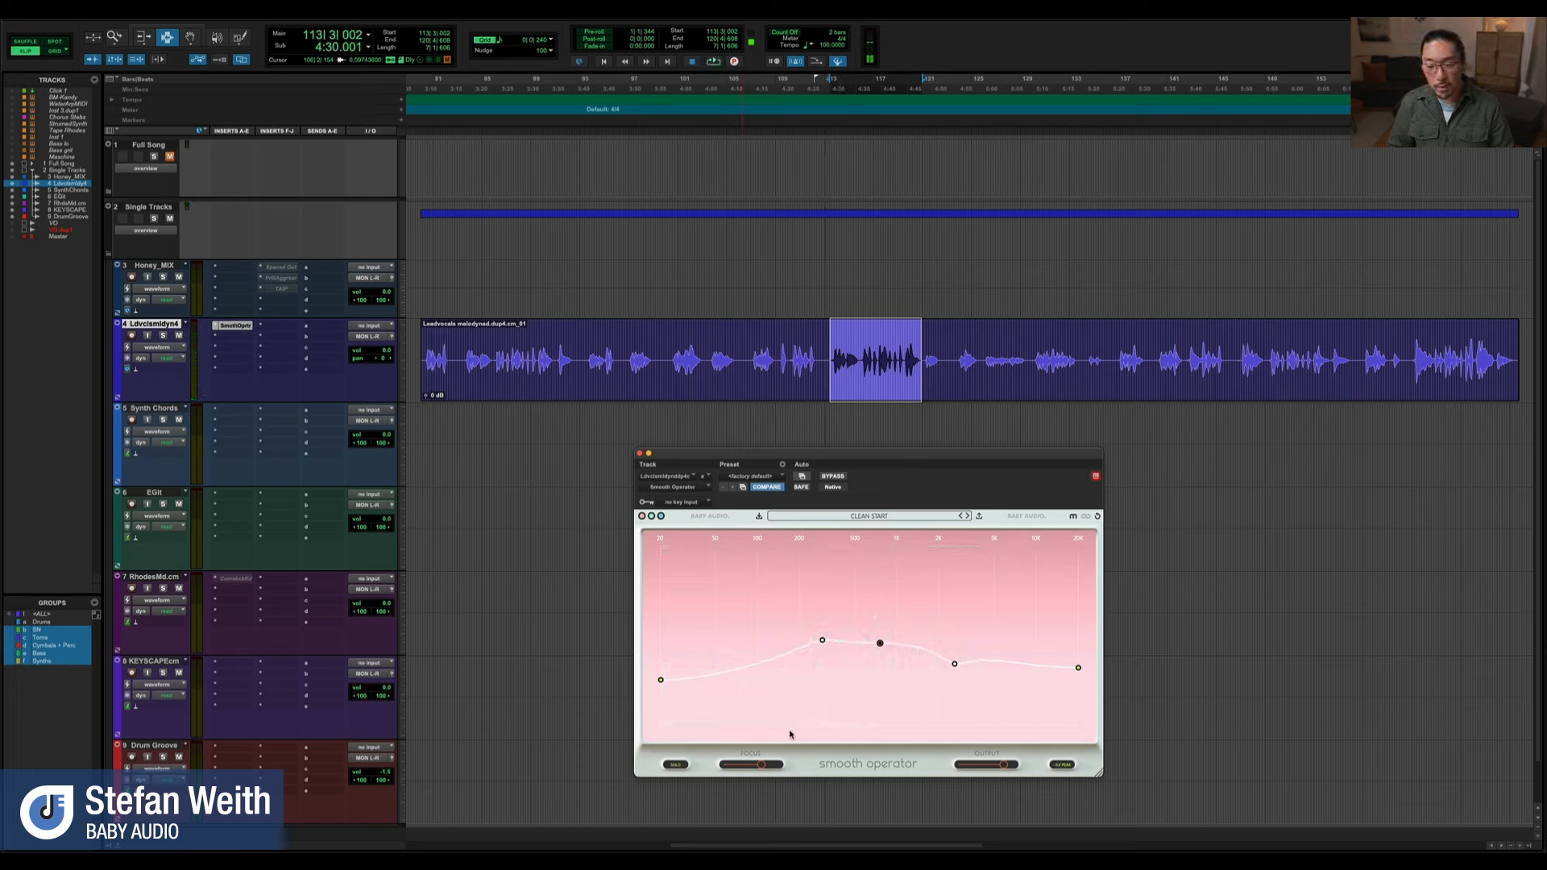
Raise the overall threshold and move the upper-mid node slightly lower and higher in frequency during playback
left_click_drag(882, 646, 880, 623)
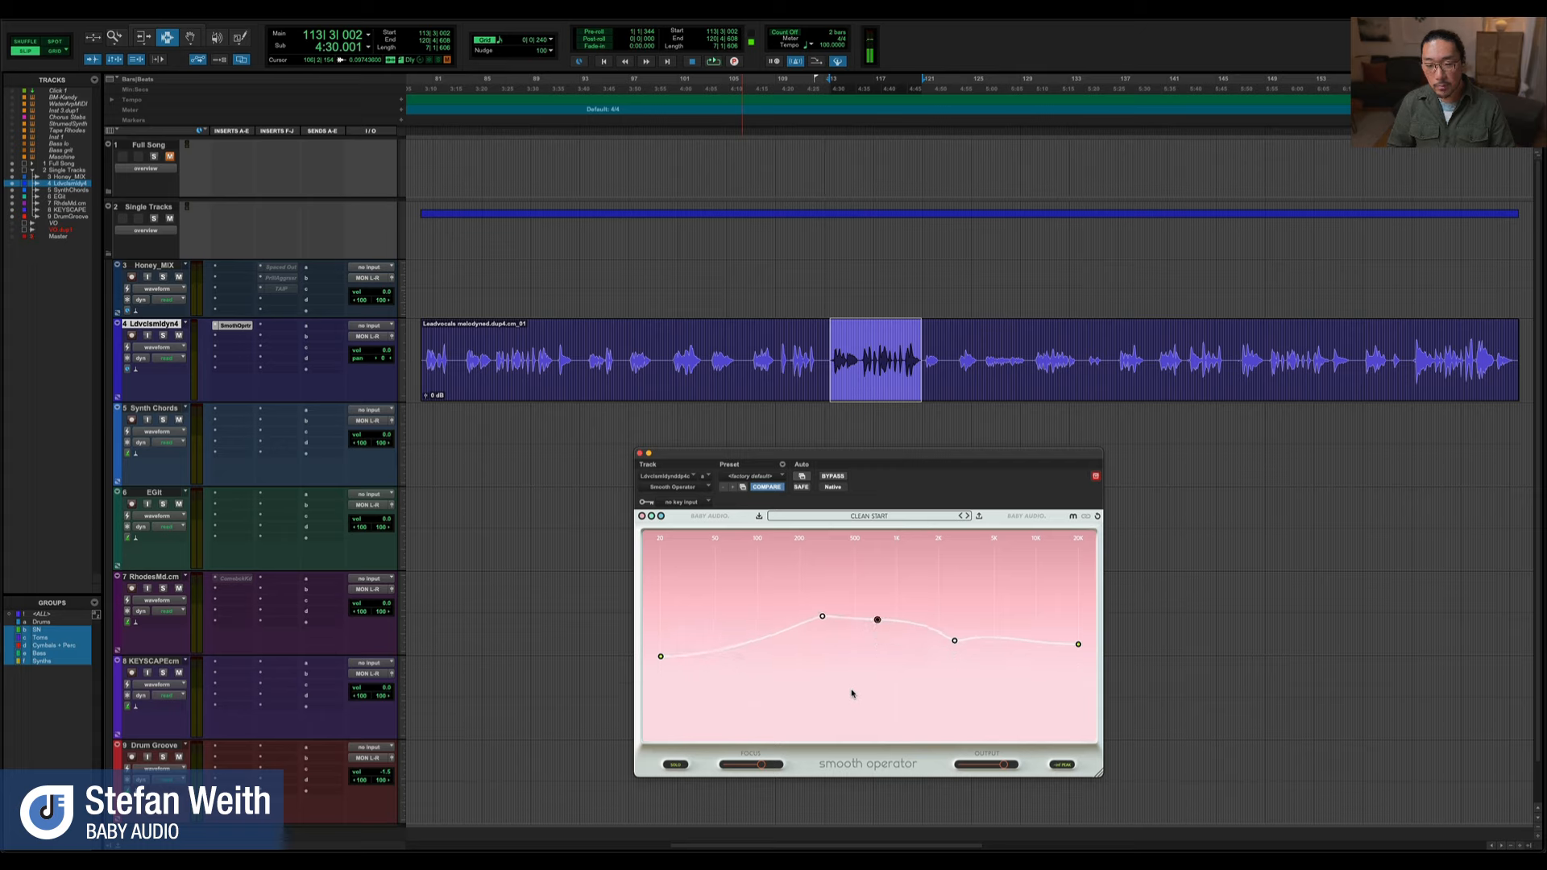
key("space")
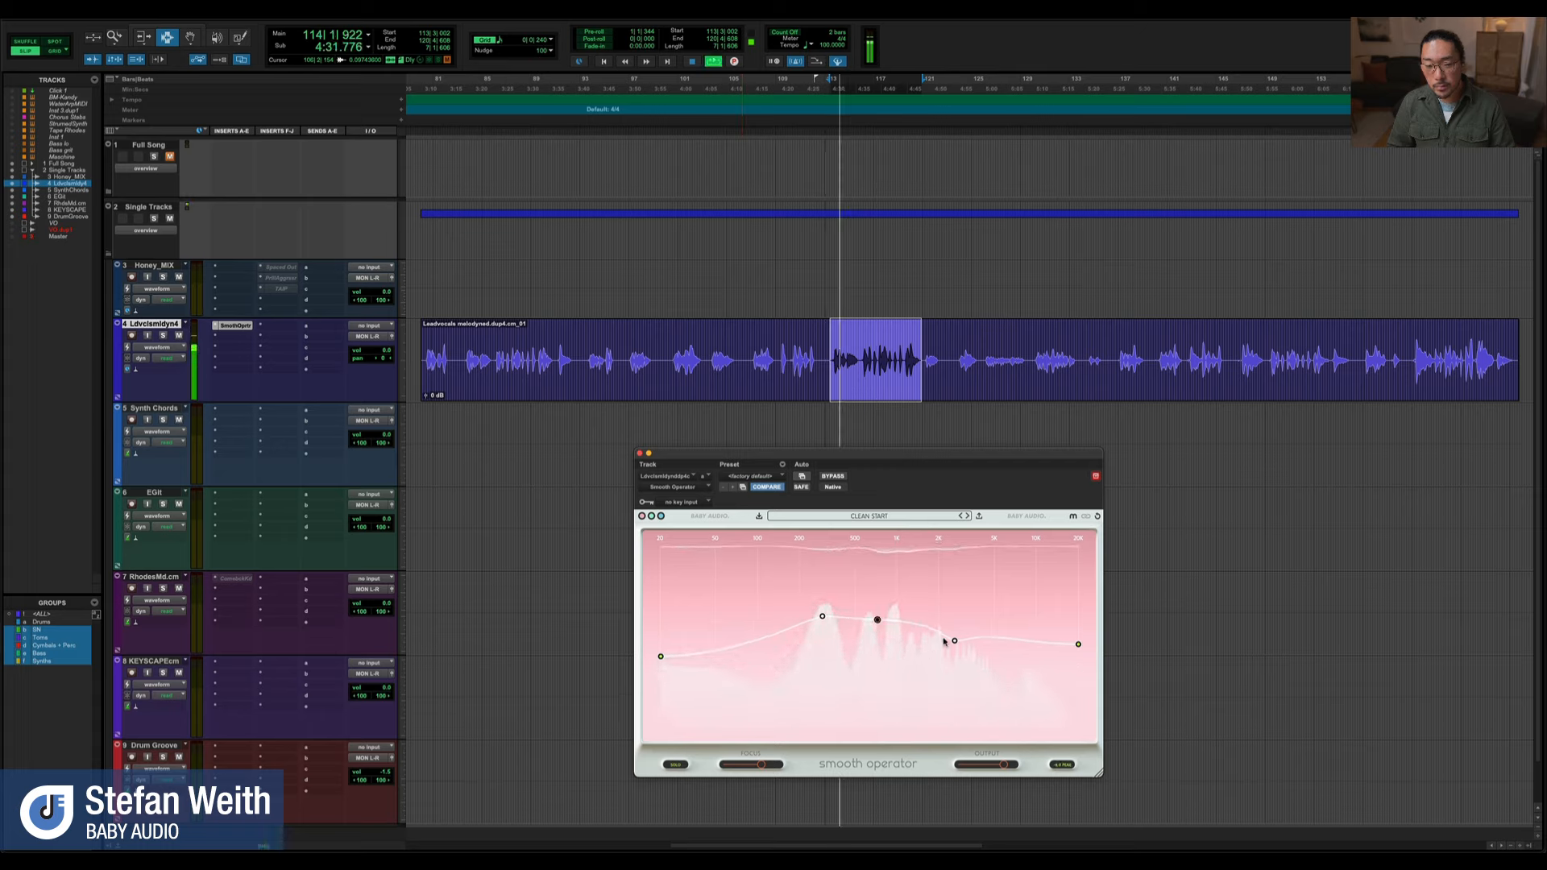
left_click_drag(956, 642, 966, 650)
key("space")
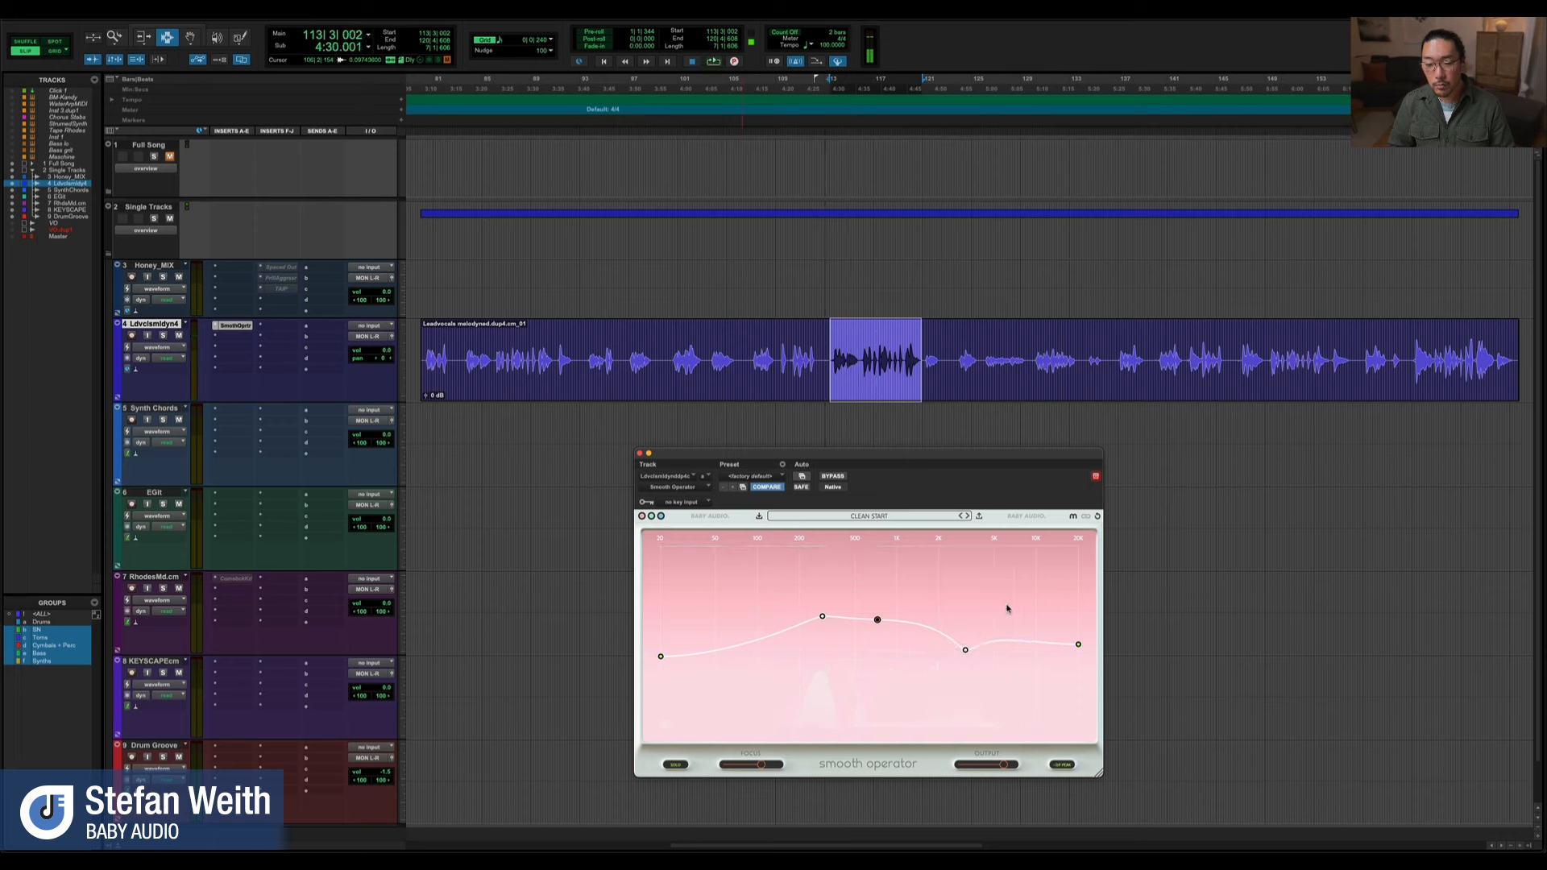
Lower the highest-frequency and low-mid nodes, refine the upper-mid node, and trim the threshold to about -40 dB during playback
mouse_move(1080, 651)
left_mouse_down()
mouse_move(1065, 670)
mouse_move(1079, 661)
left_mouse_up()
key("space")
mouse_move(822, 617)
left_mouse_down()
mouse_move(805, 607)
mouse_move(828, 640)
left_mouse_up()
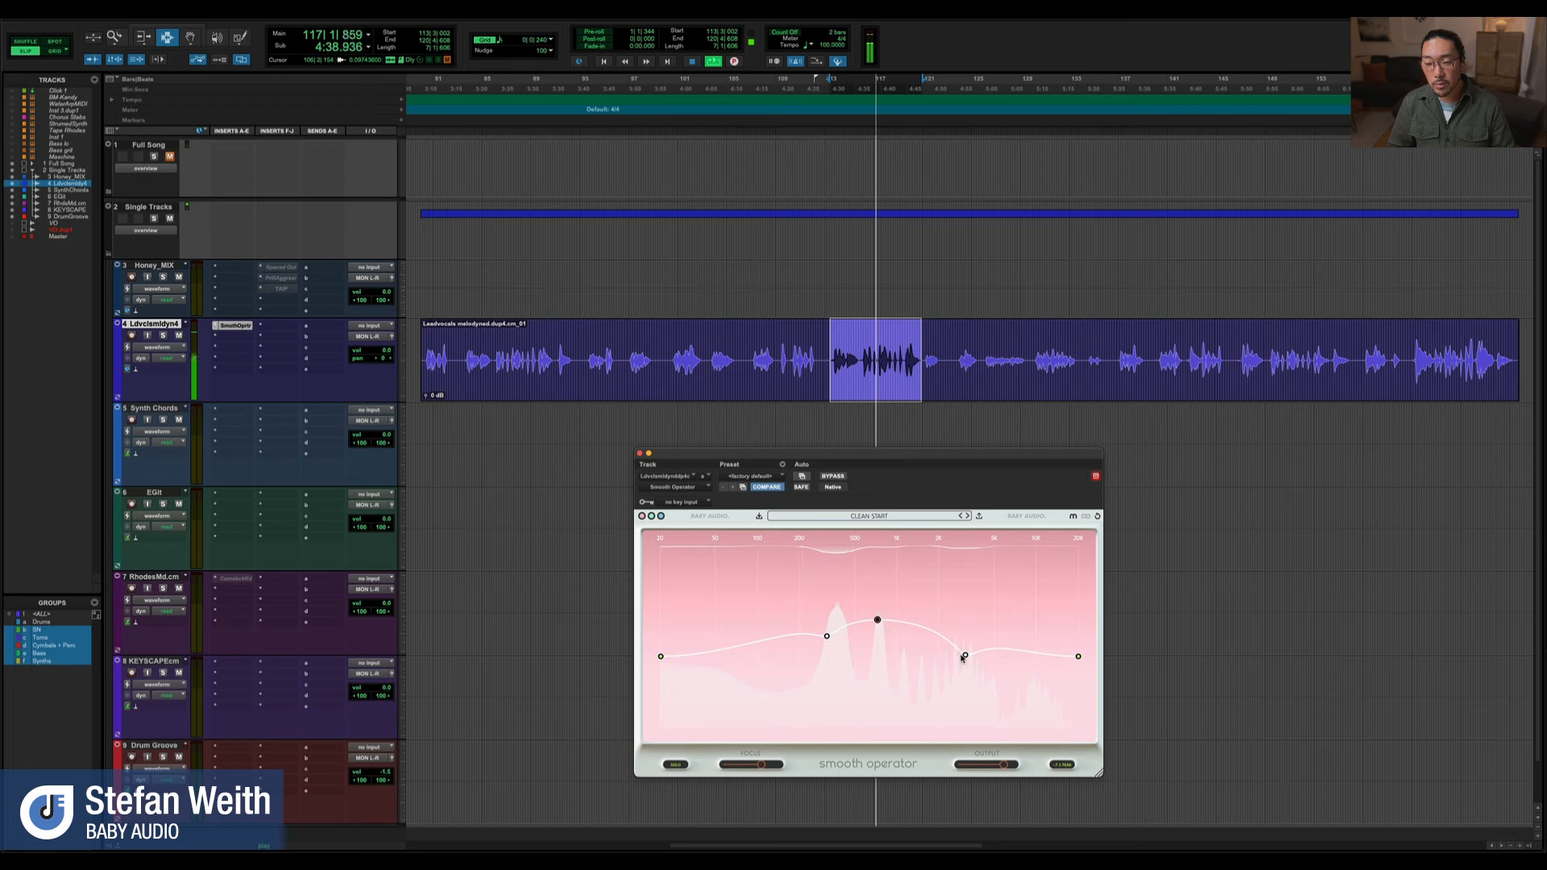
left_click_drag(966, 657, 957, 656)
key("space")
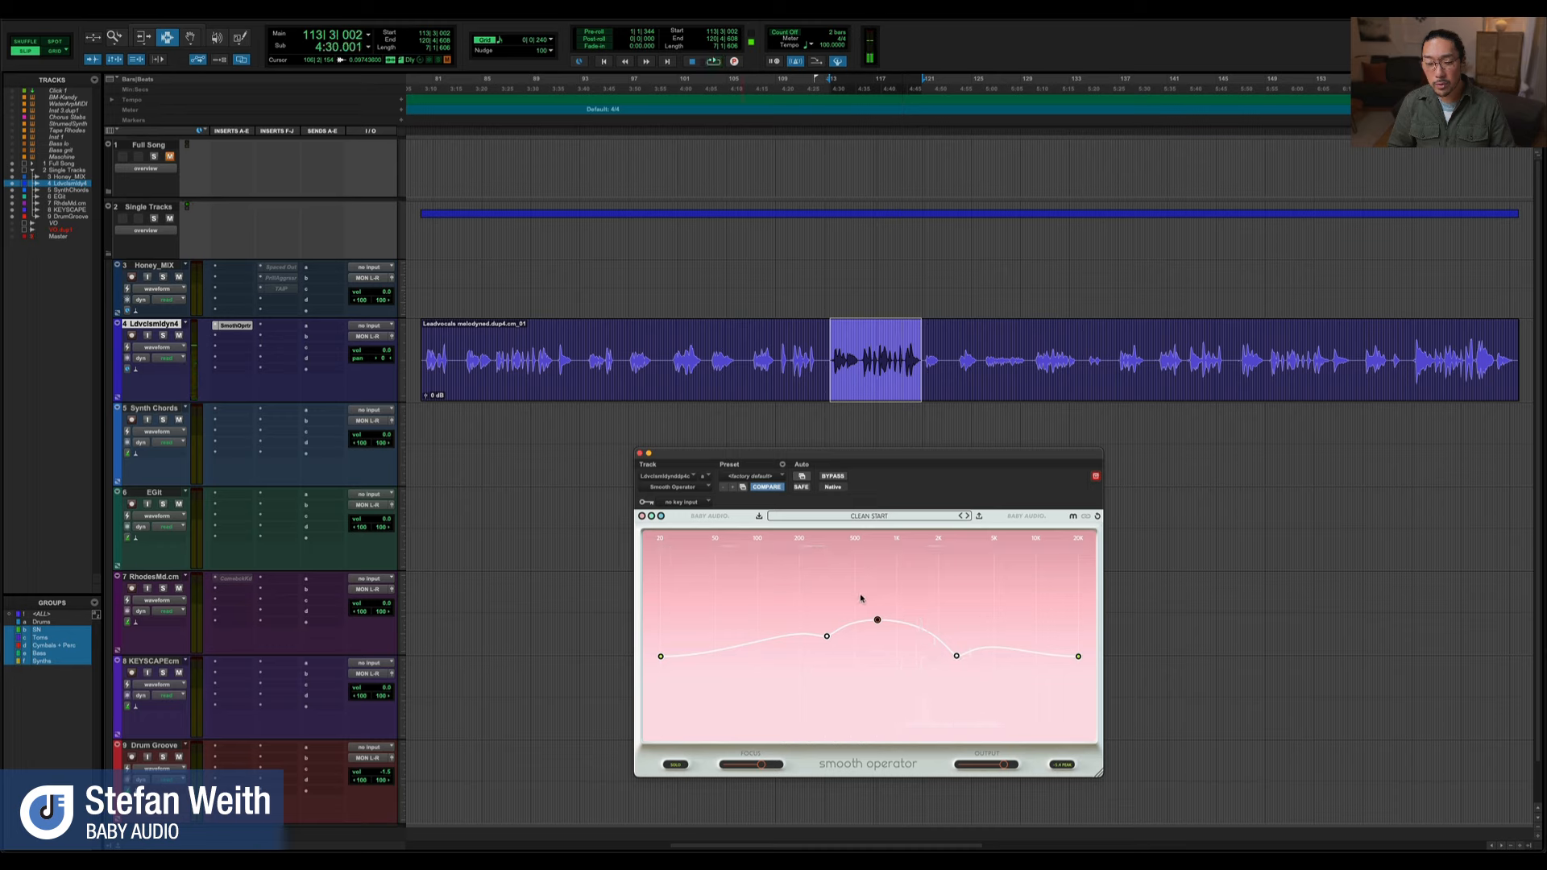
key("space")
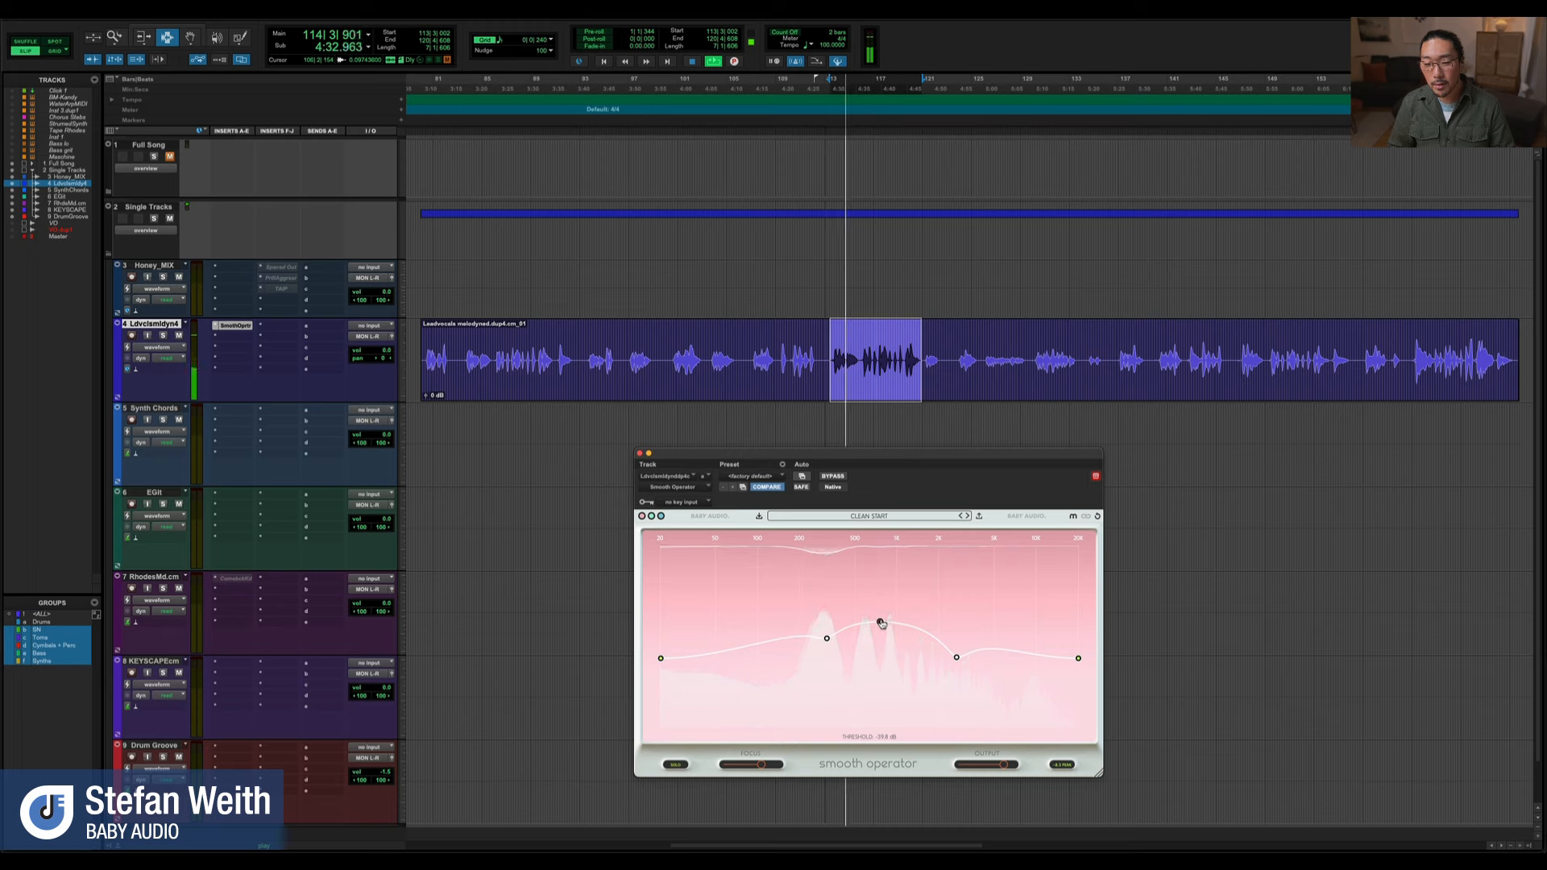
key("space")
Play the phrase with Smooth Operator's internal bypass on, and reactivate the plugin mid-playback to compare
left_click(1030, 519)
key("space")
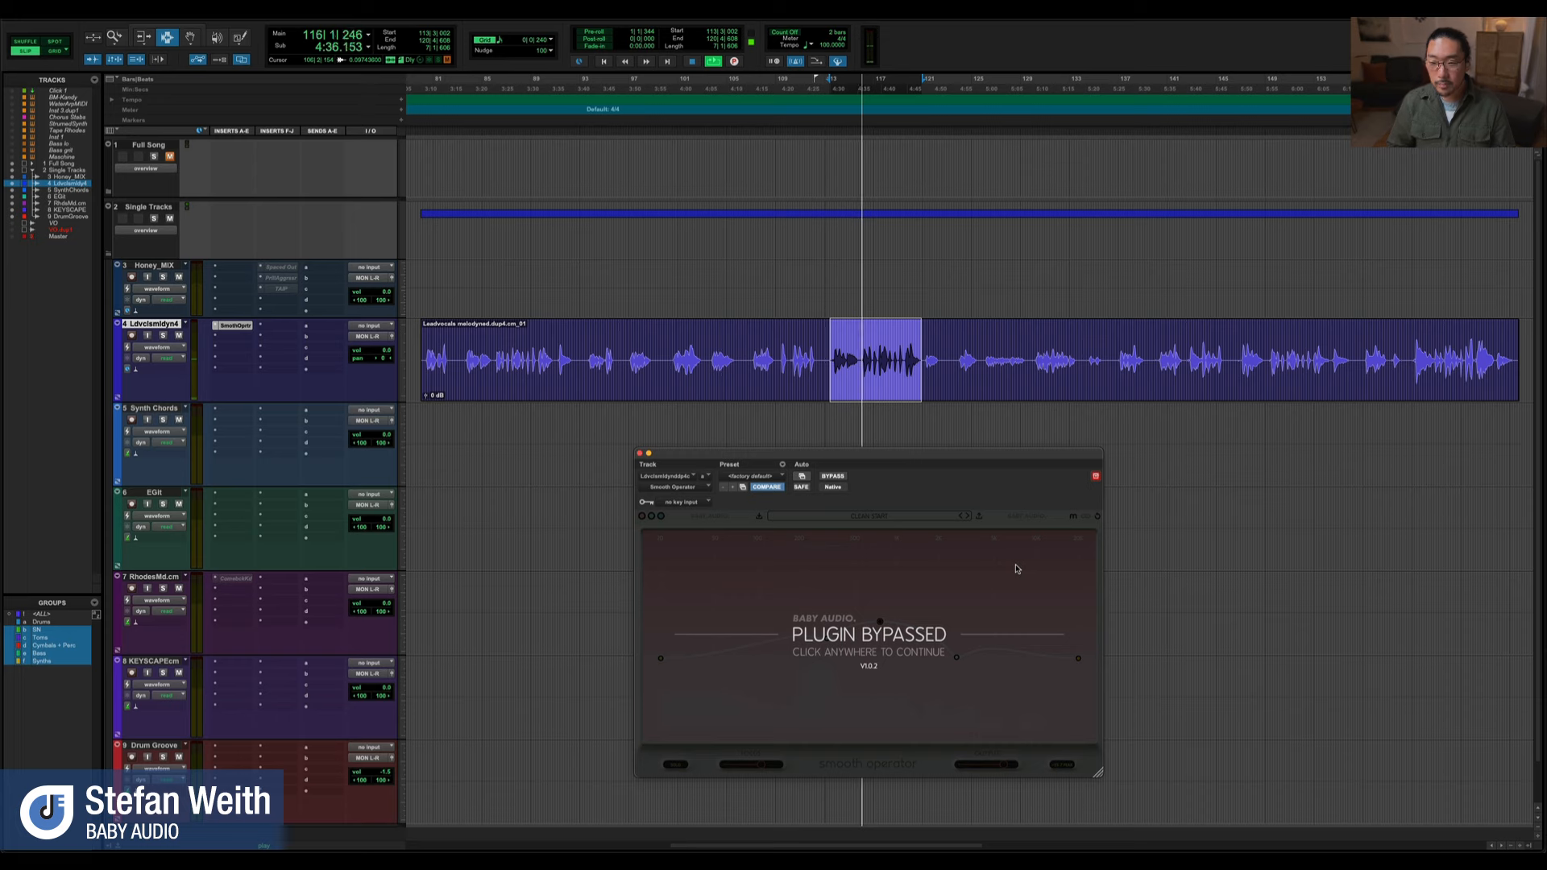
left_click(1012, 567)
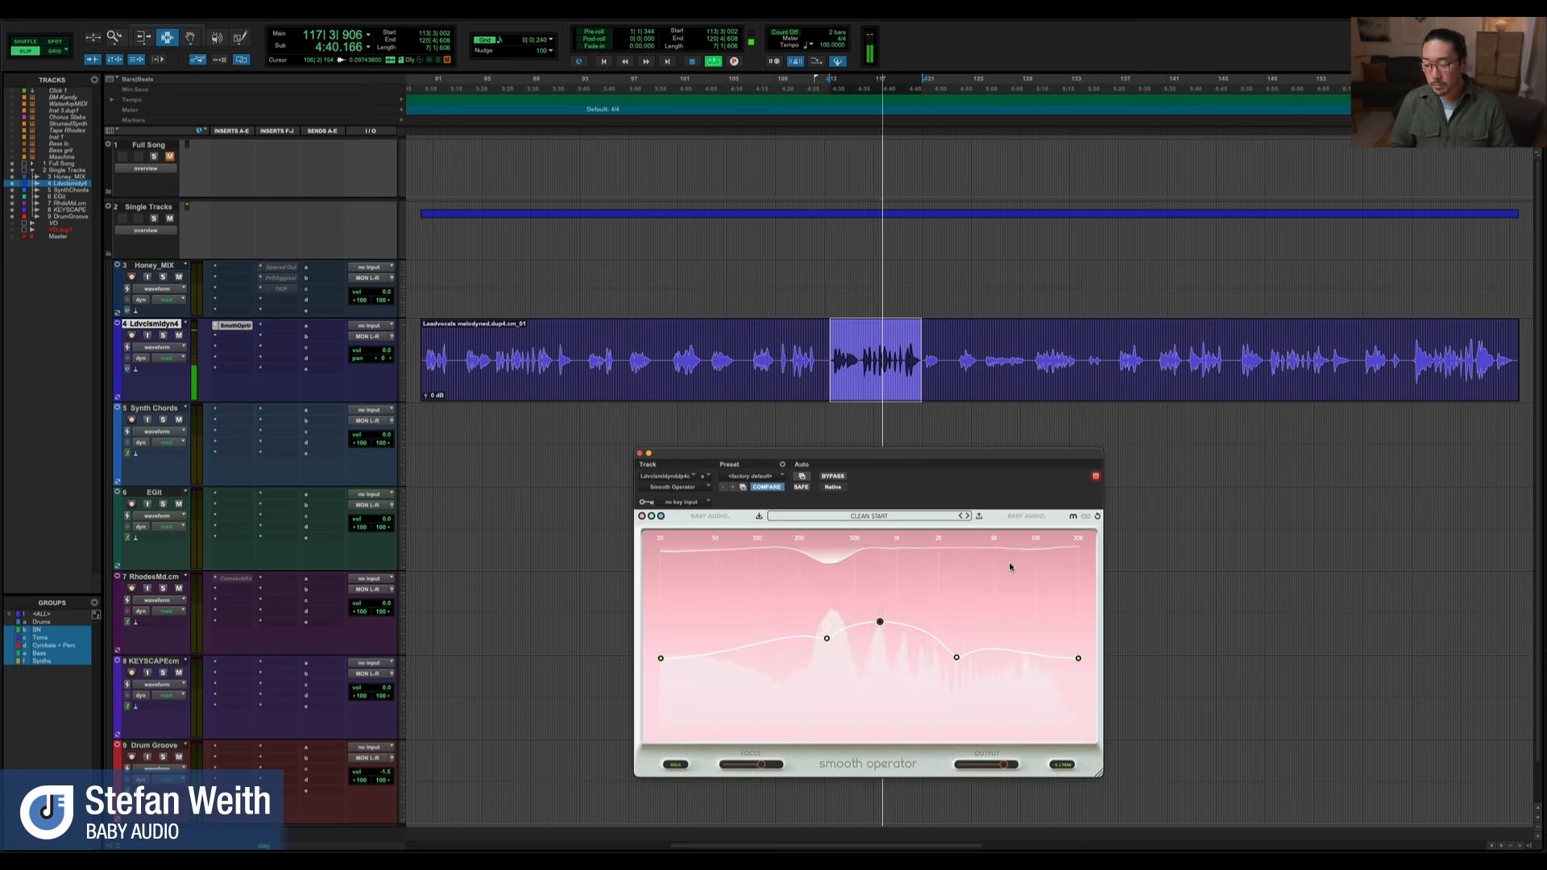
Stop playback and close the lead vocal's Smooth Operator window
key("space")
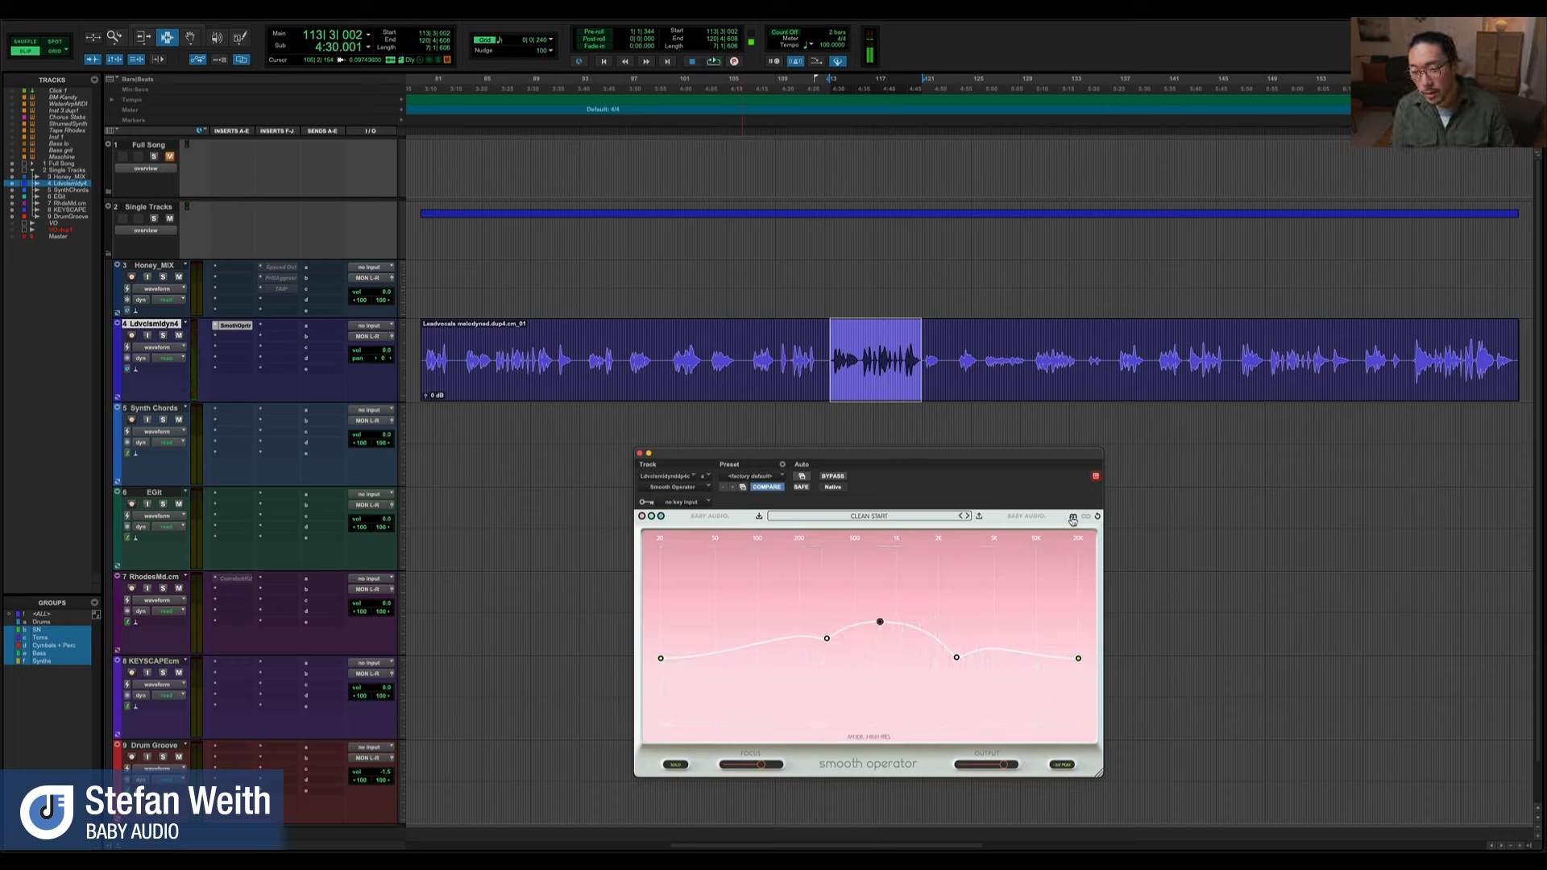
left_click_drag(1054, 460, 1075, 432)
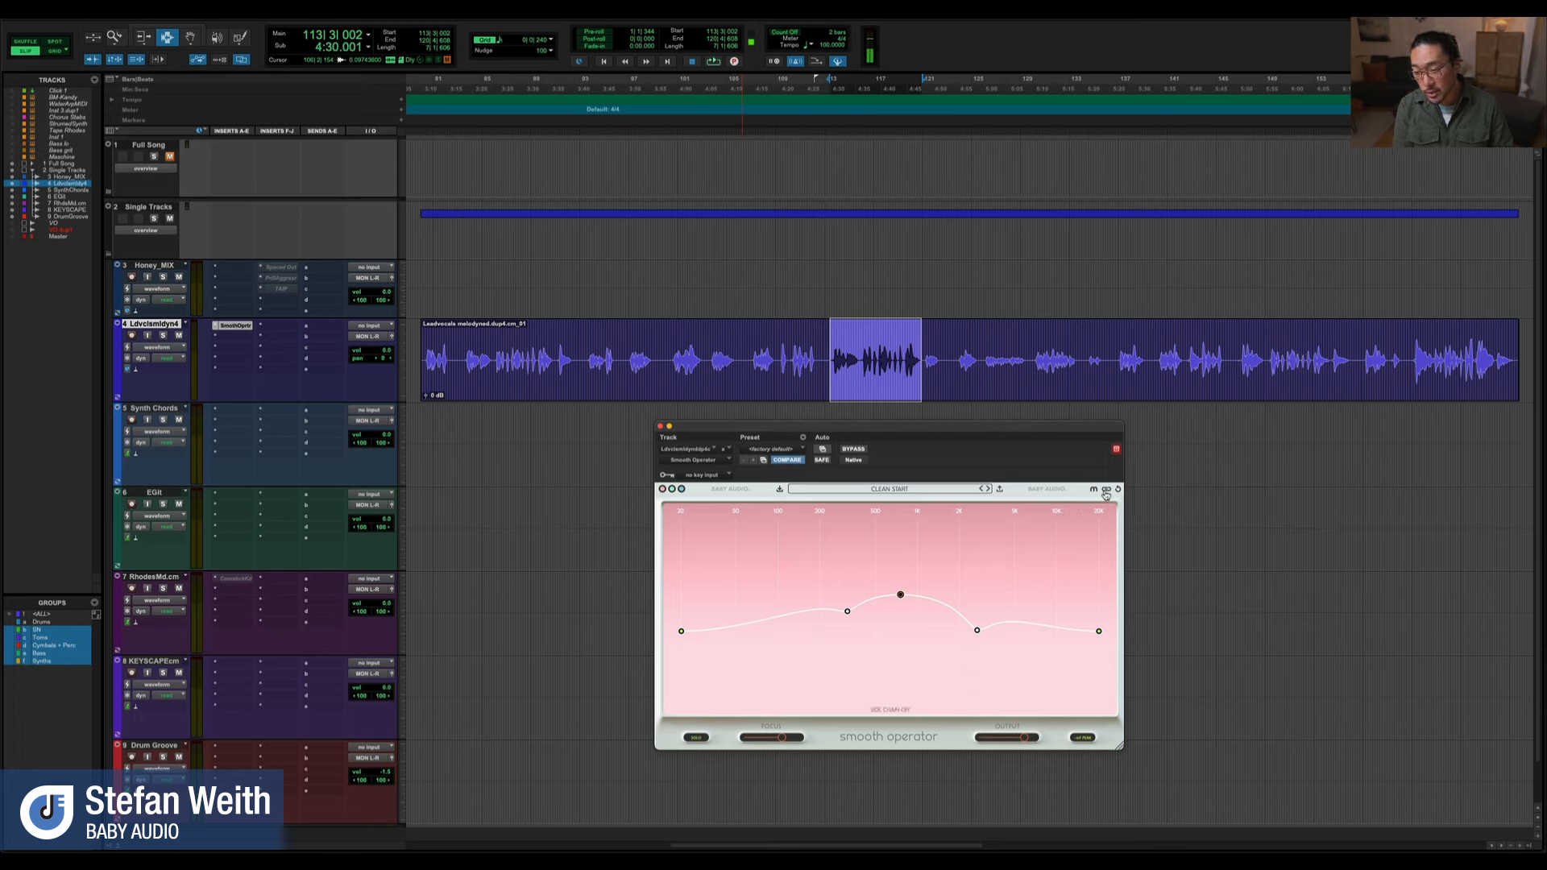
left_click_drag(1042, 432, 1040, 436)
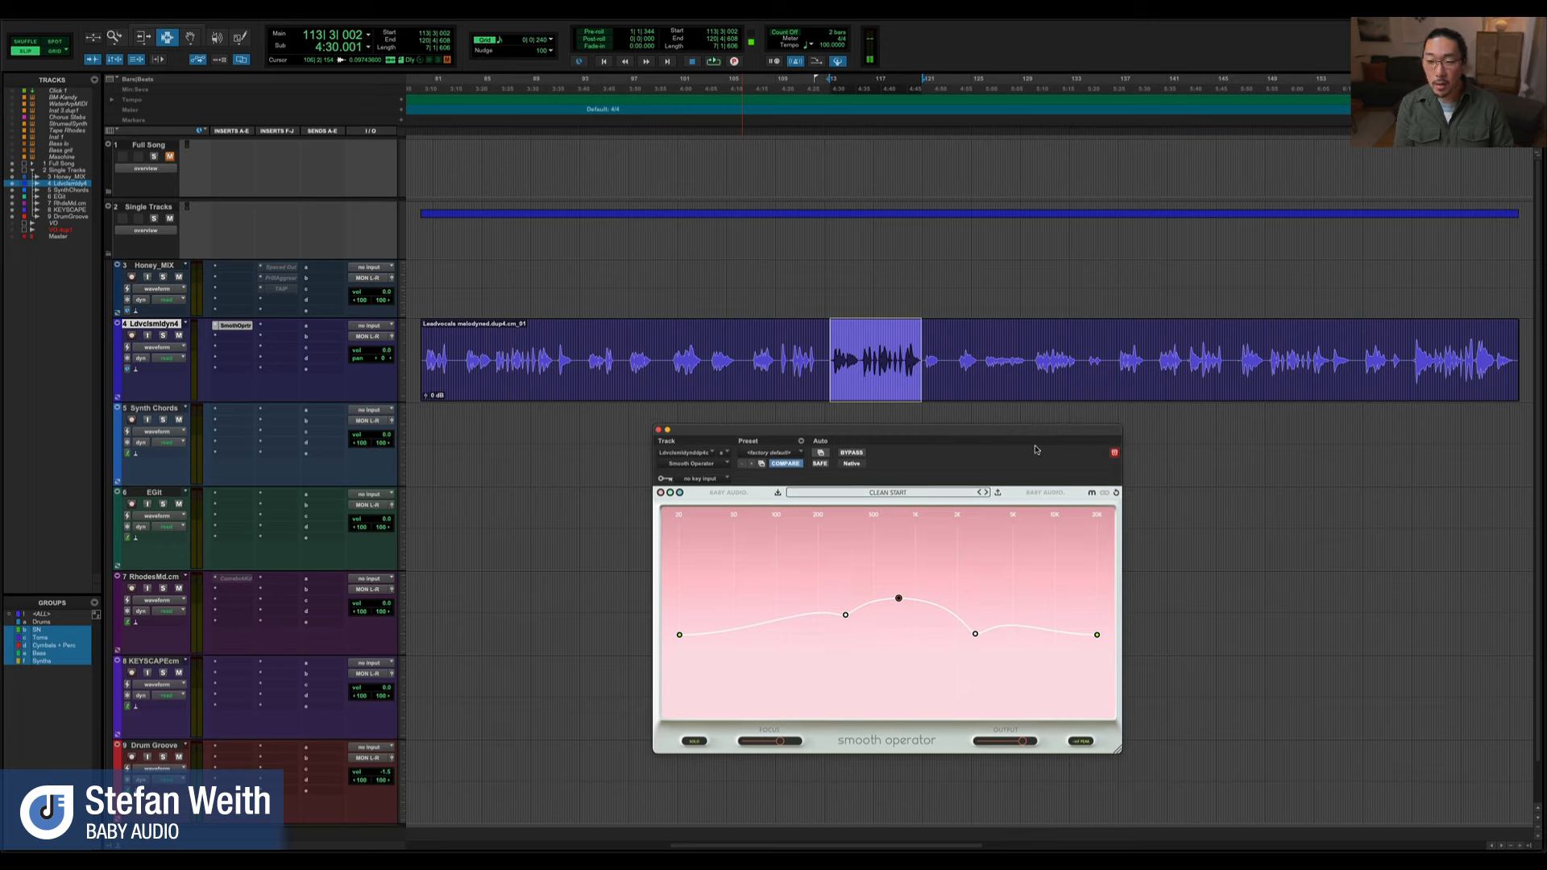
left_click(659, 431)
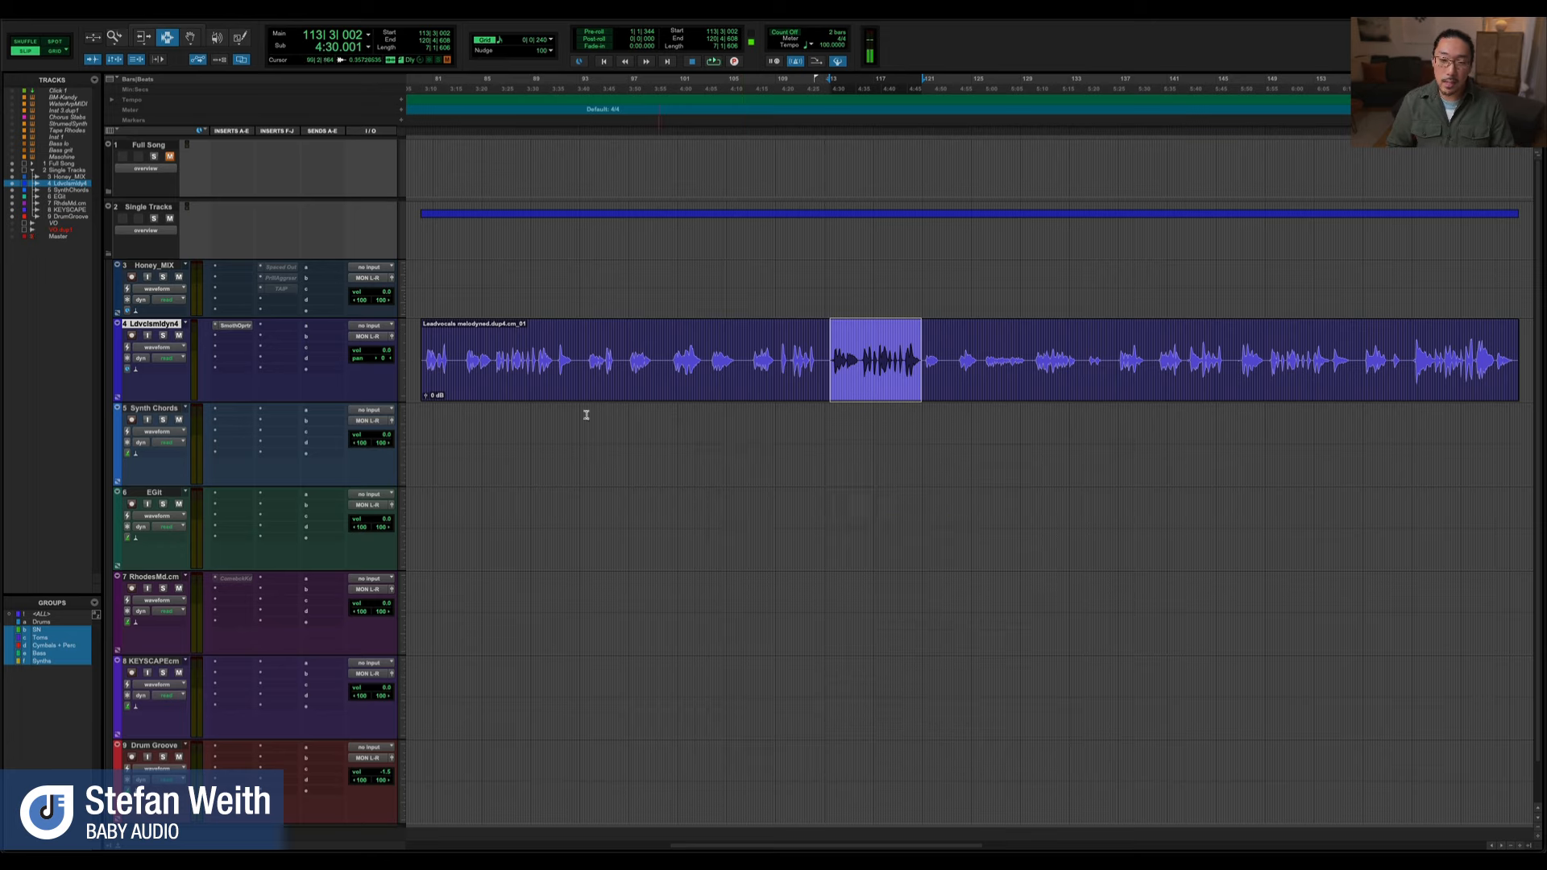
Unmute and expand the Full Song folder, mute Single Tracks, and bring the synth tracks around the first chorus into view
left_click(140, 147)
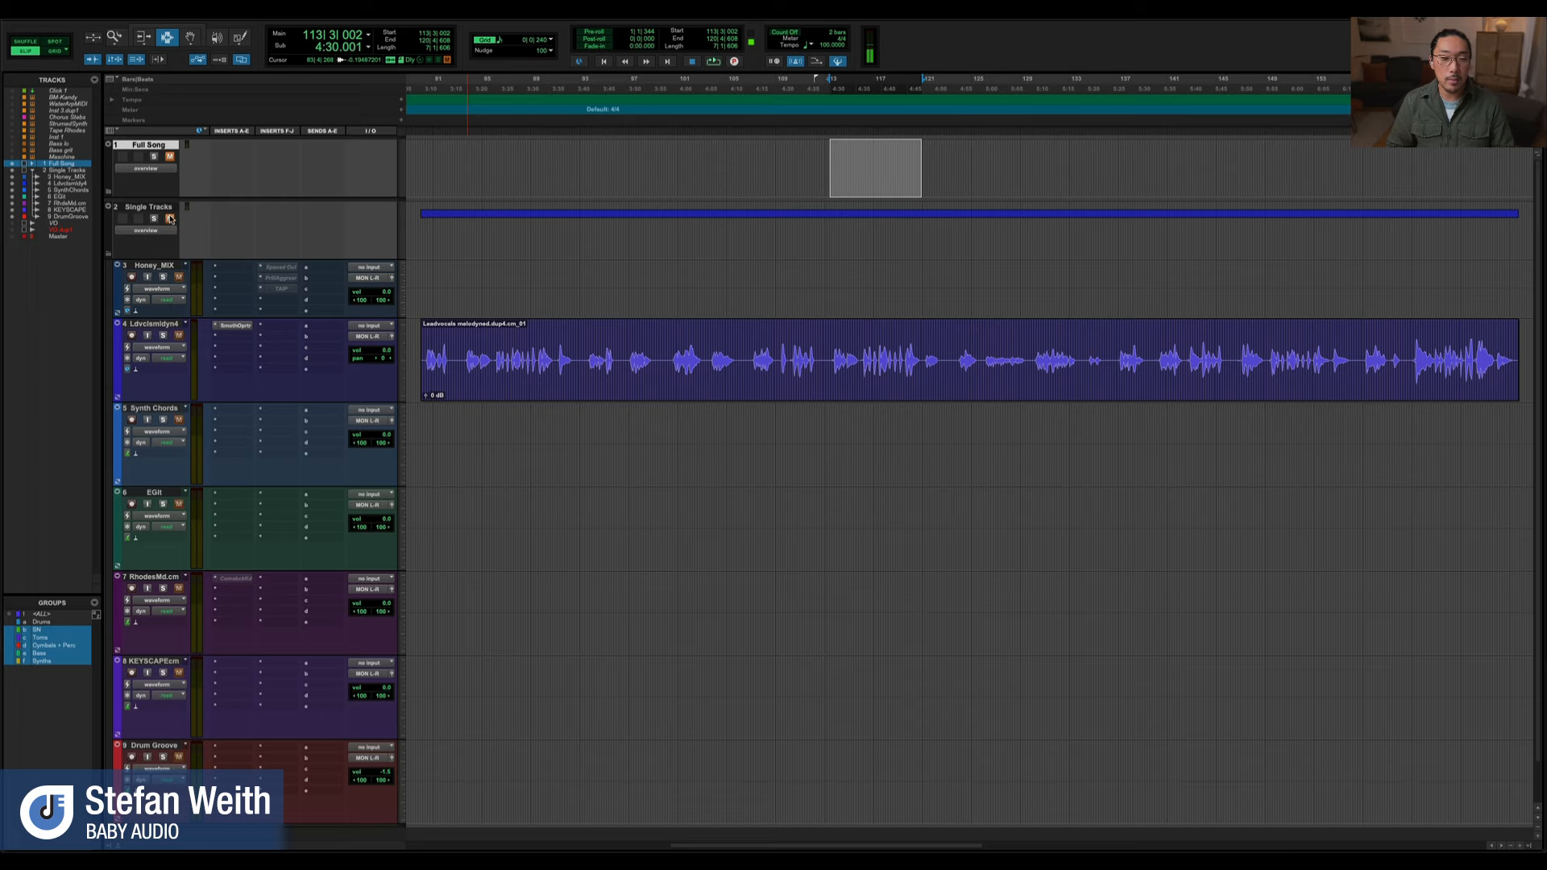
left_click(108, 195)
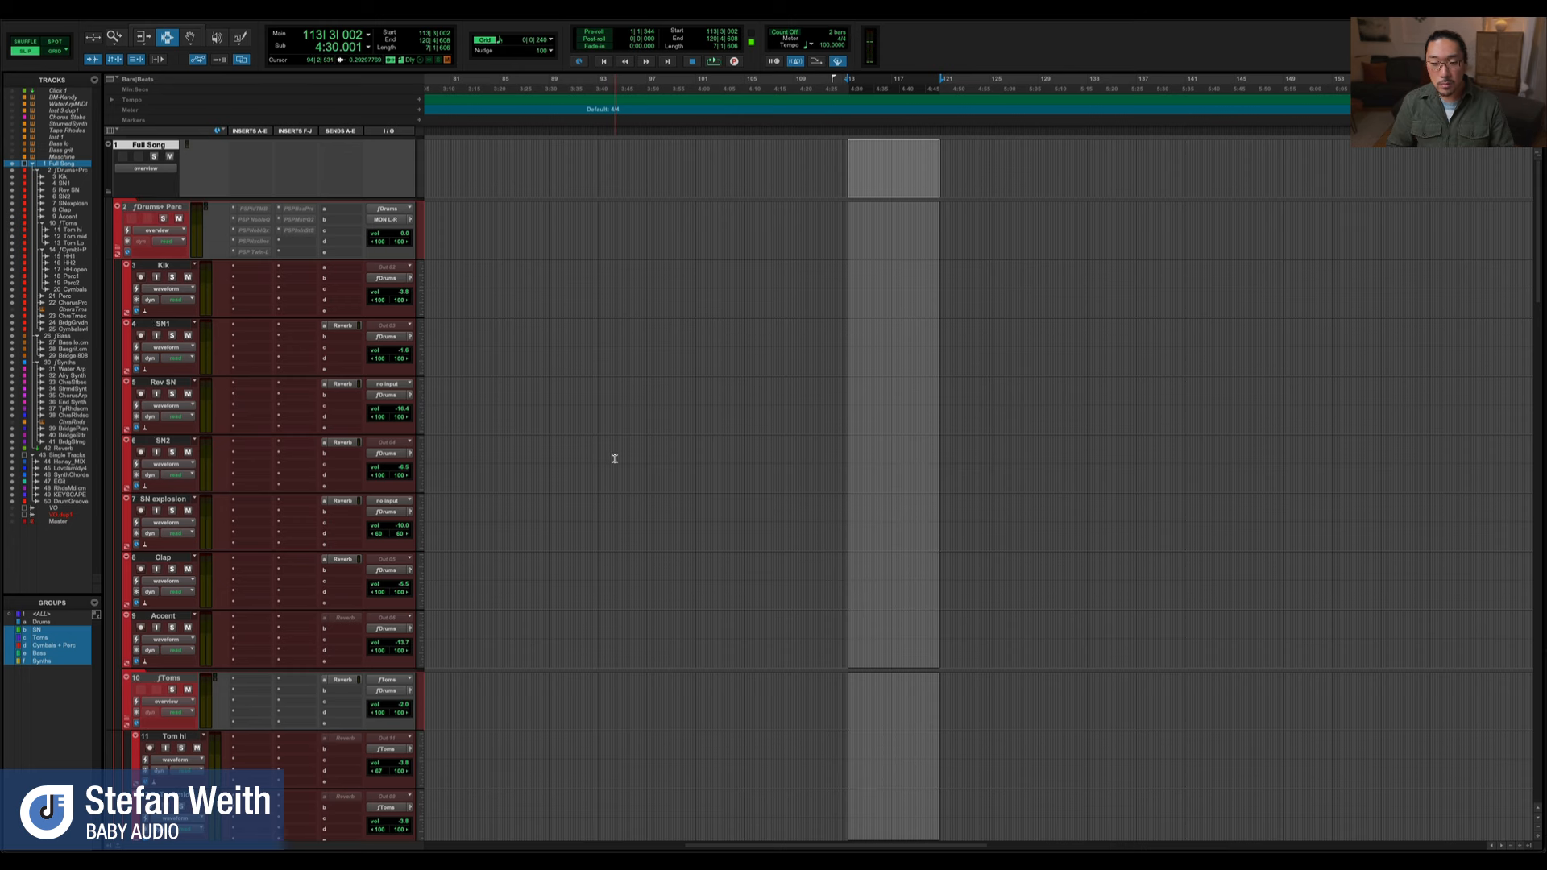
scroll(615, 459, "left", 10)
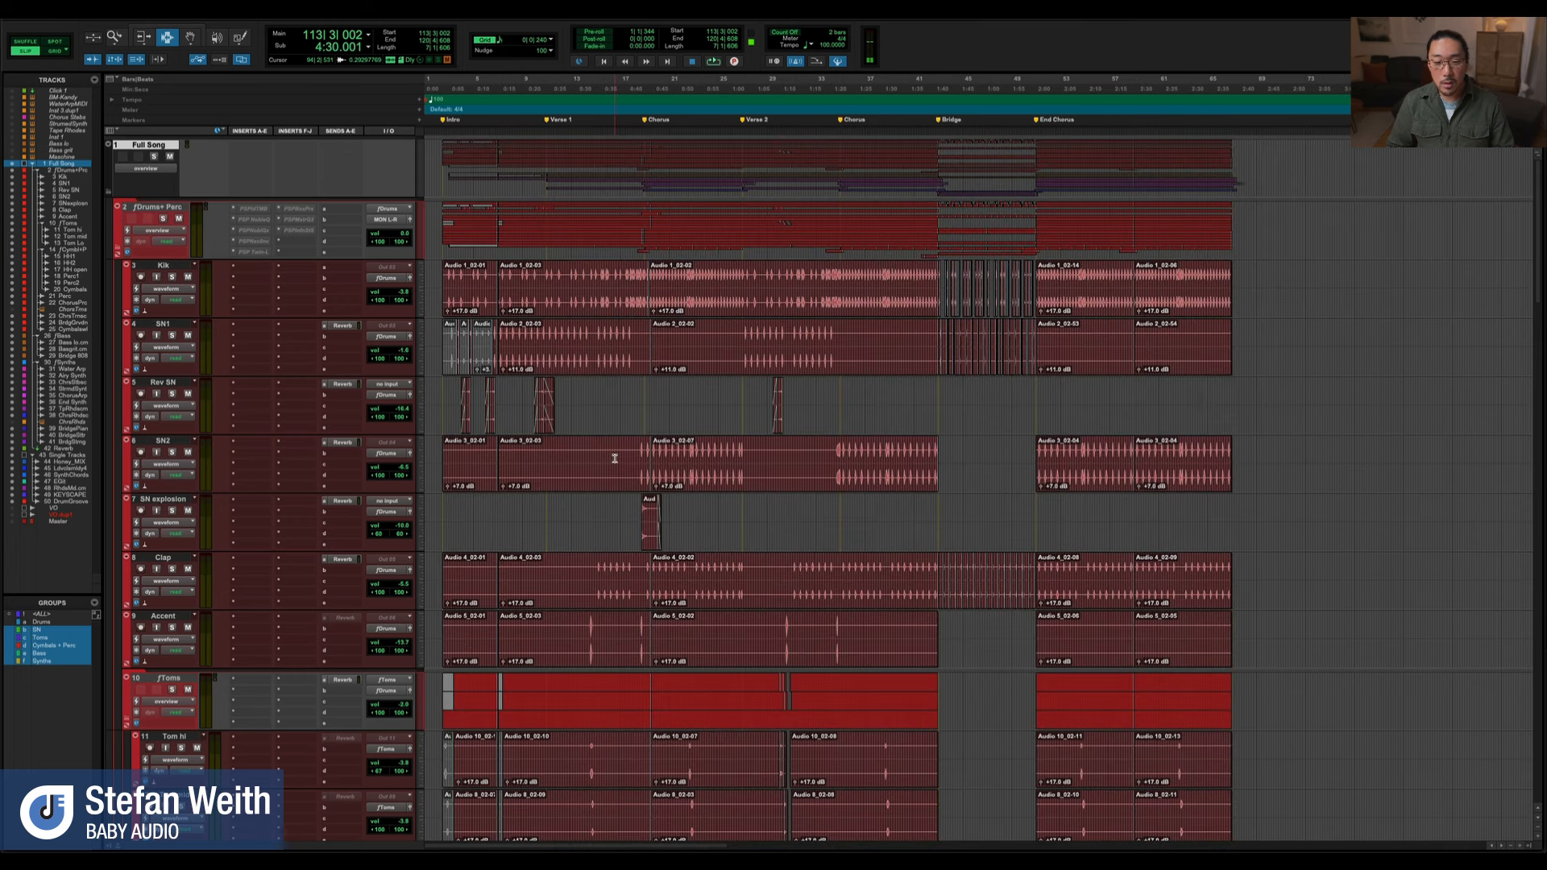
left_click(644, 405)
scroll(640, 596, "down", 15)
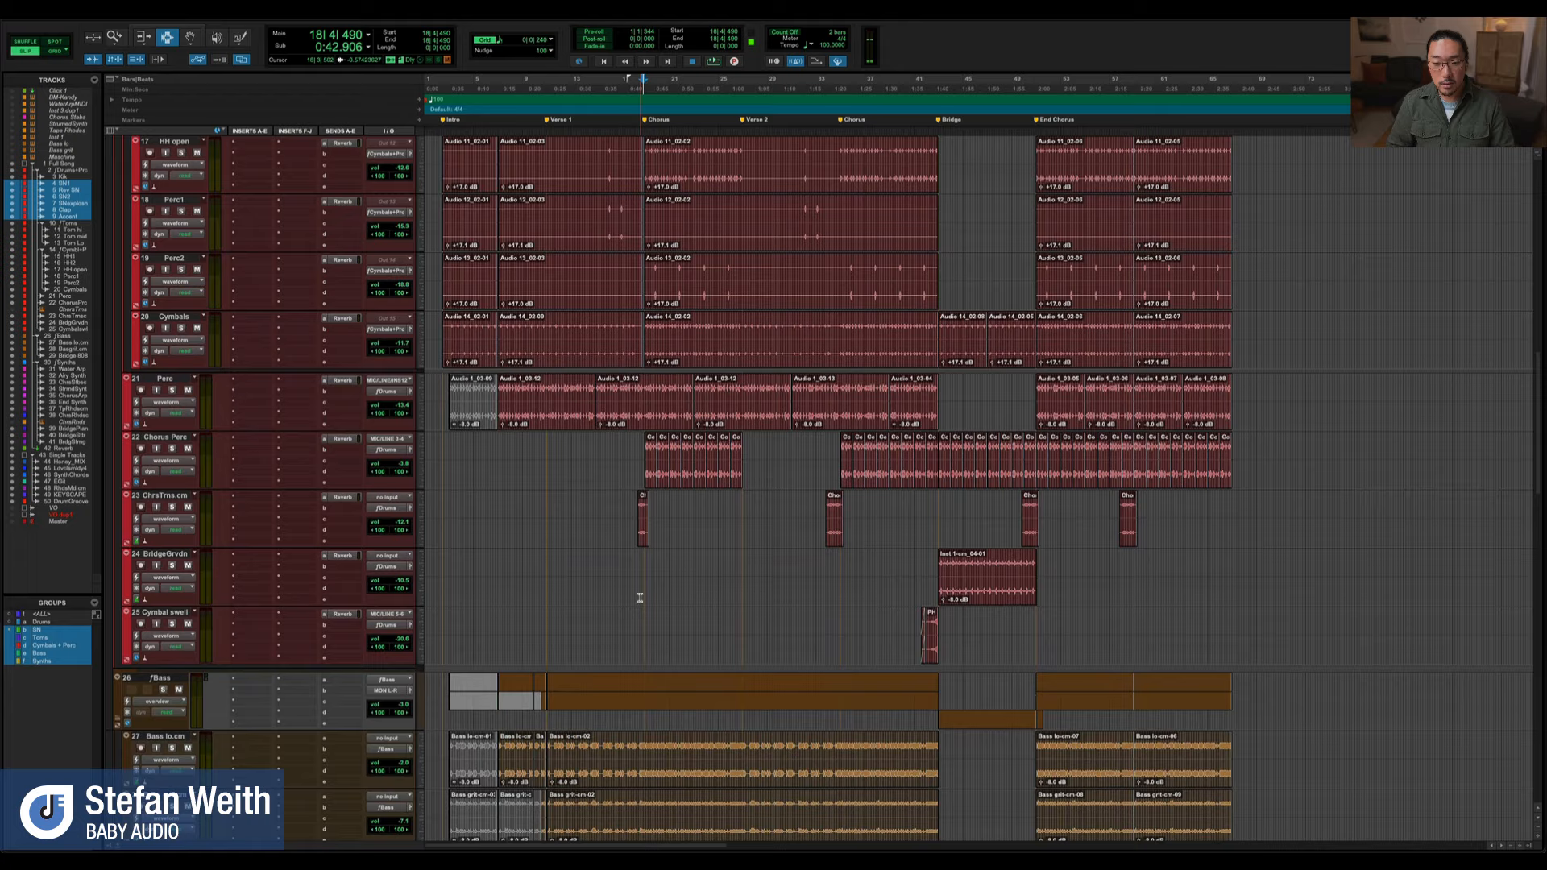
scroll(641, 597, "down", 6)
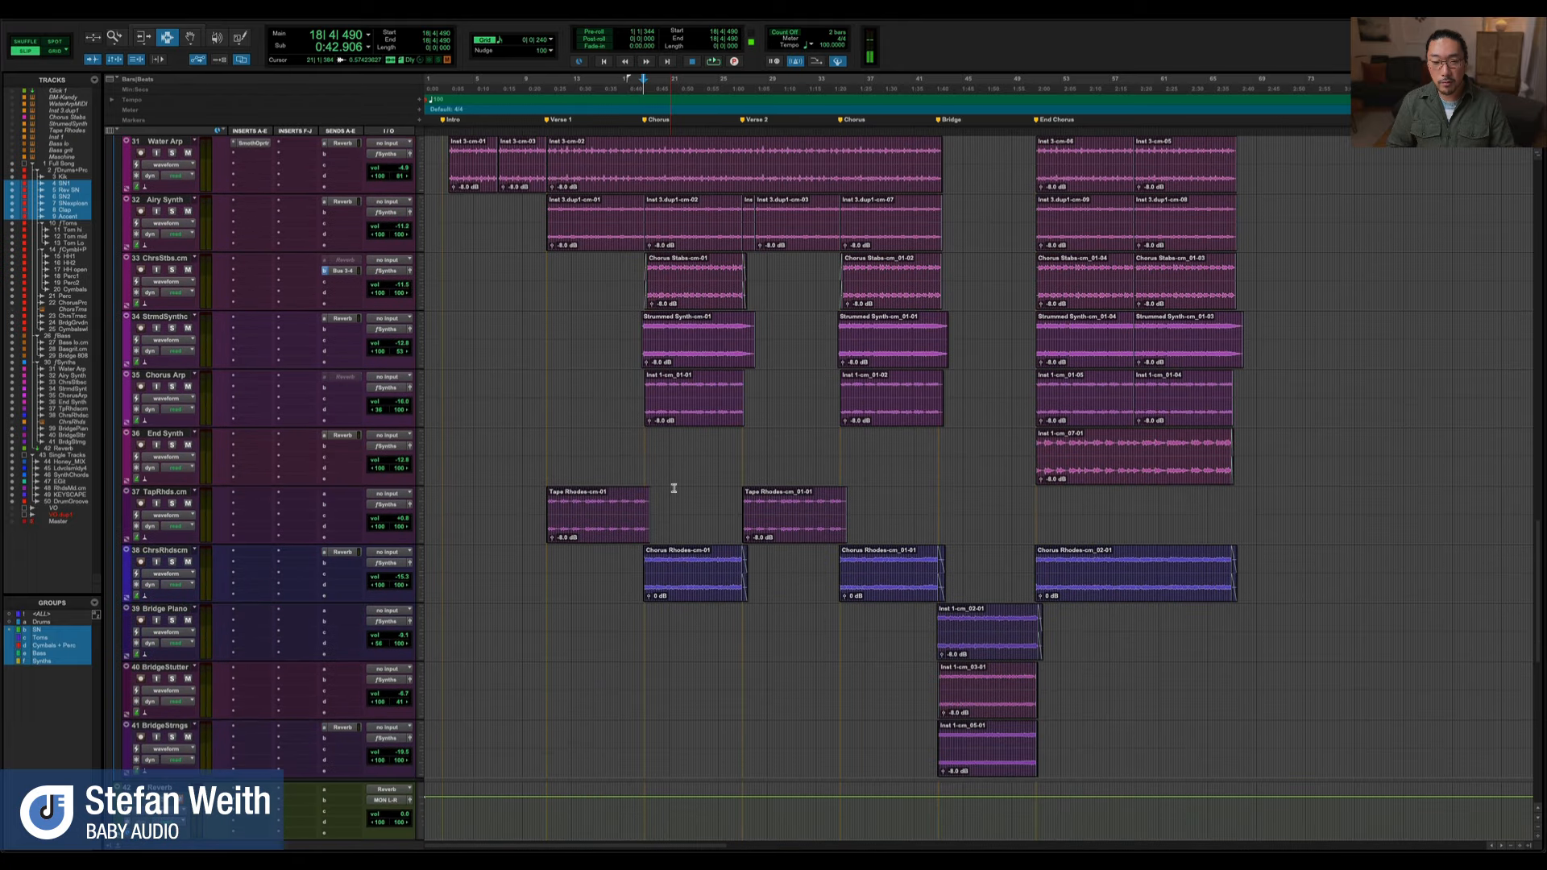
scroll(687, 427, "up", 2)
scroll(850, 387, "up", 3)
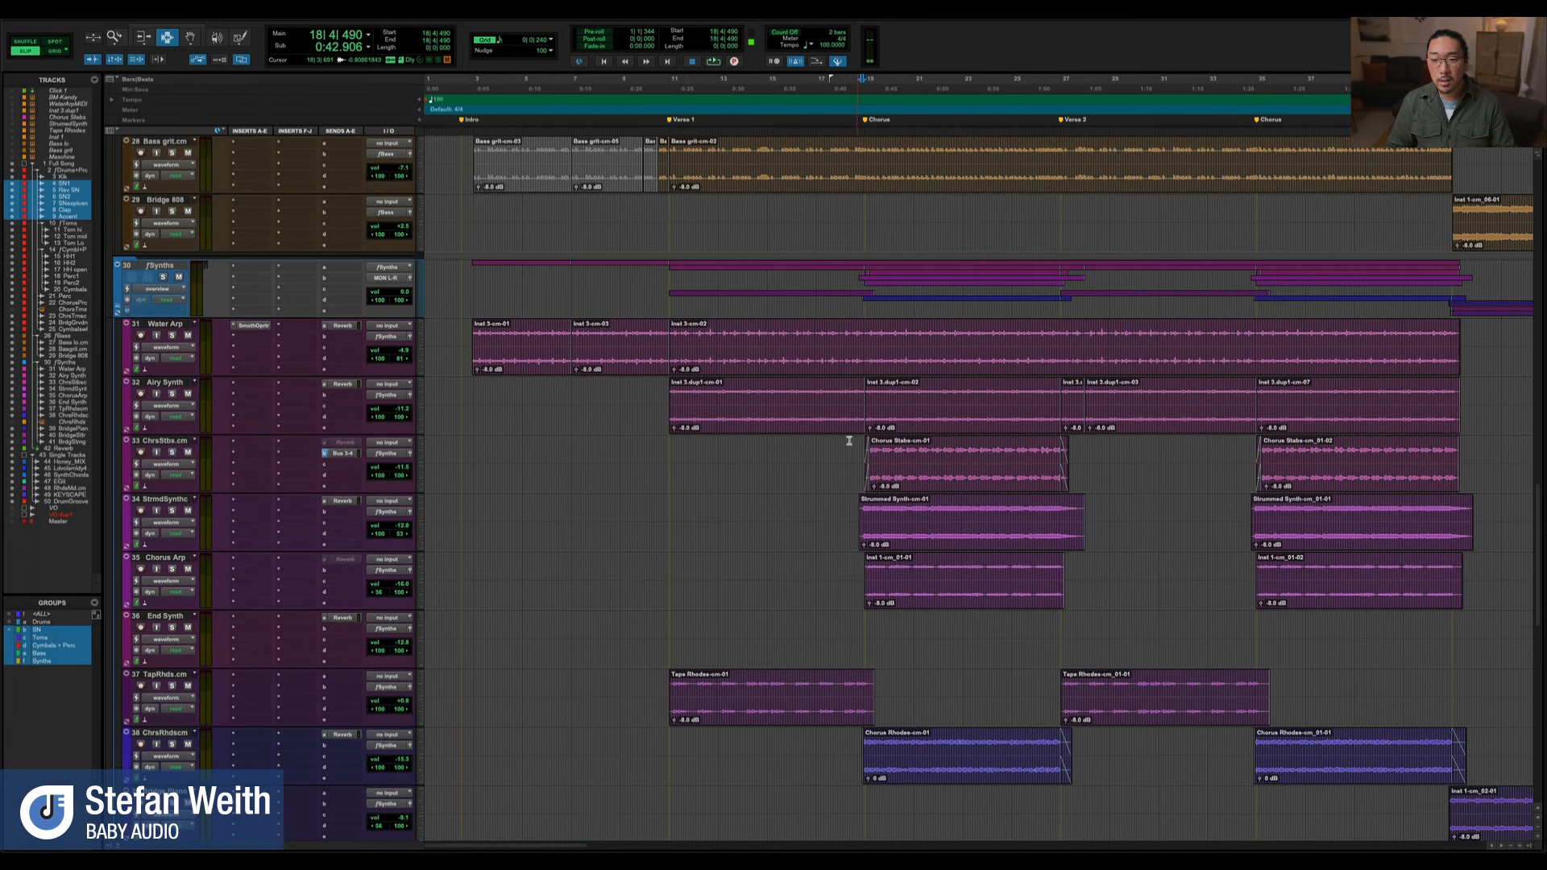
Bypass Smooth Operator on the Water Arp track and play the full mix from just before the first chorus
left_click(836, 472)
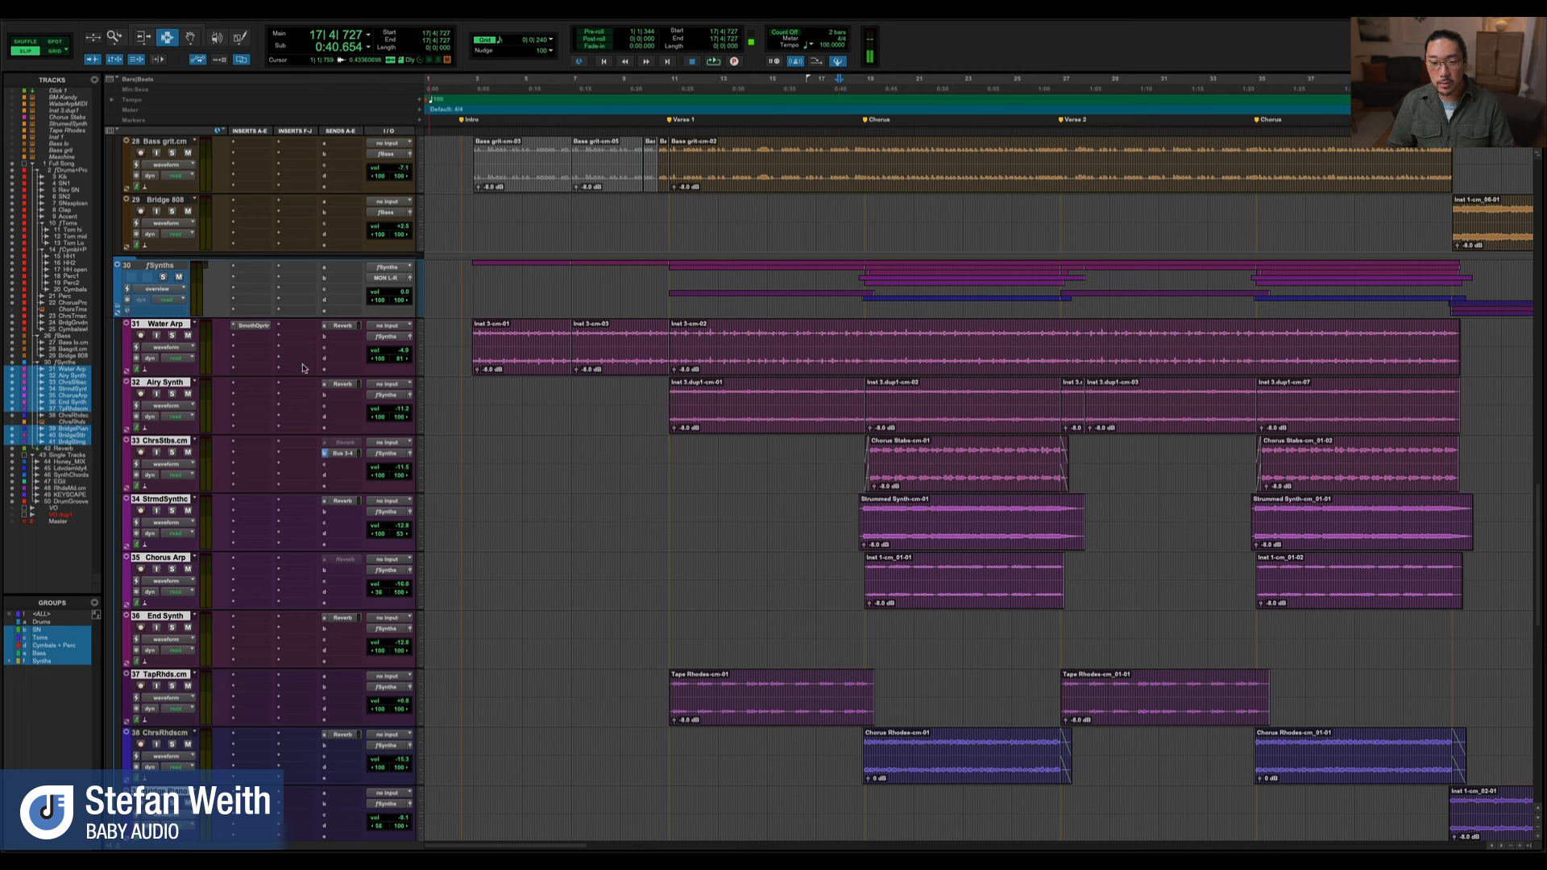
left_click(266, 329, "super")
key("space")
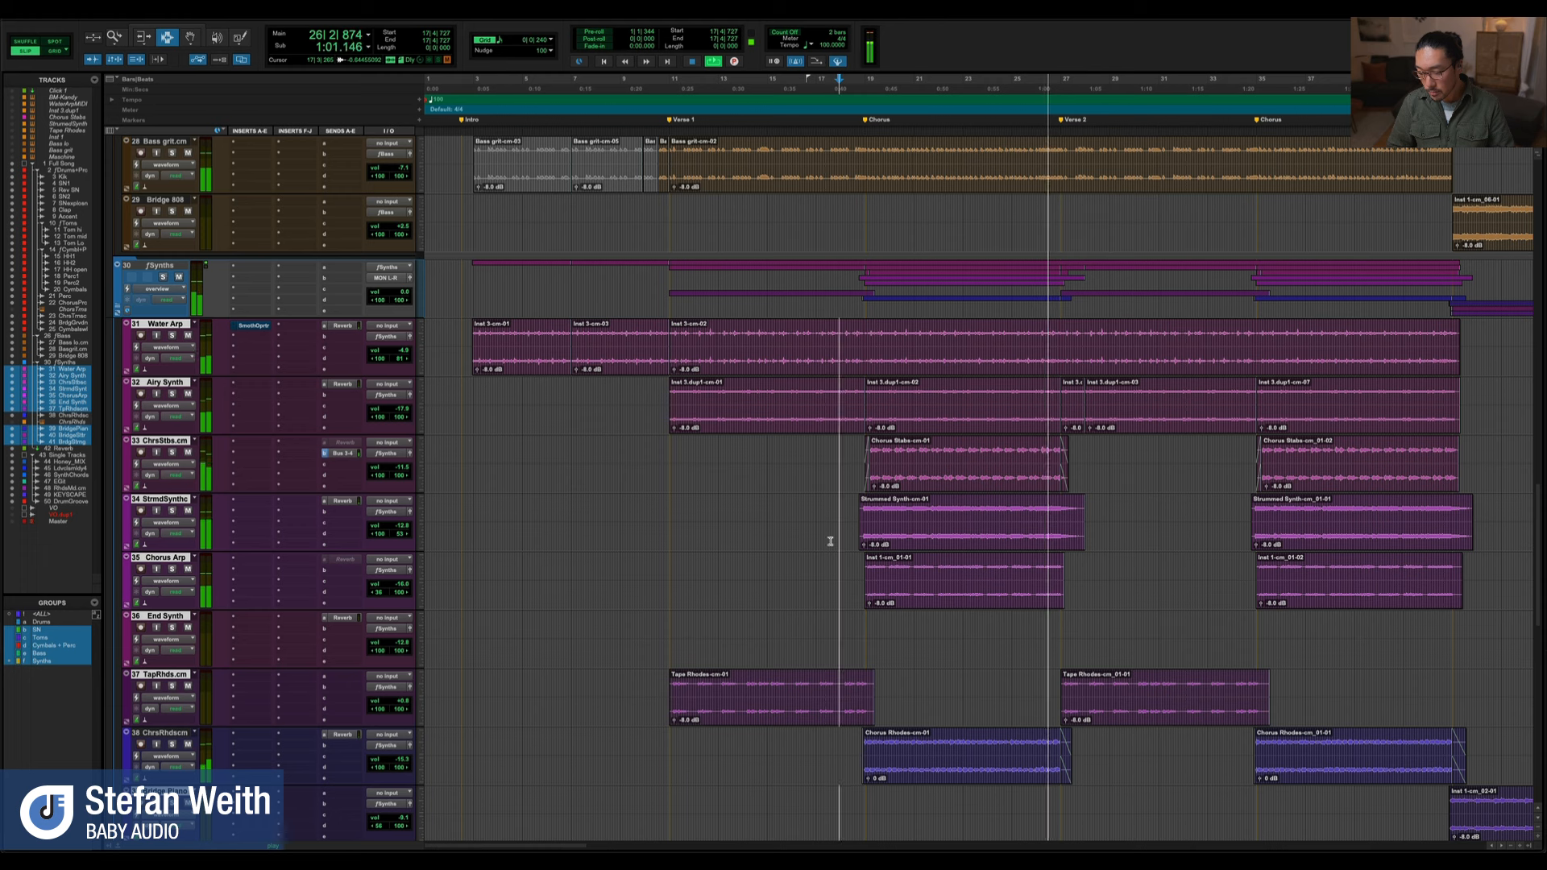
key("space")
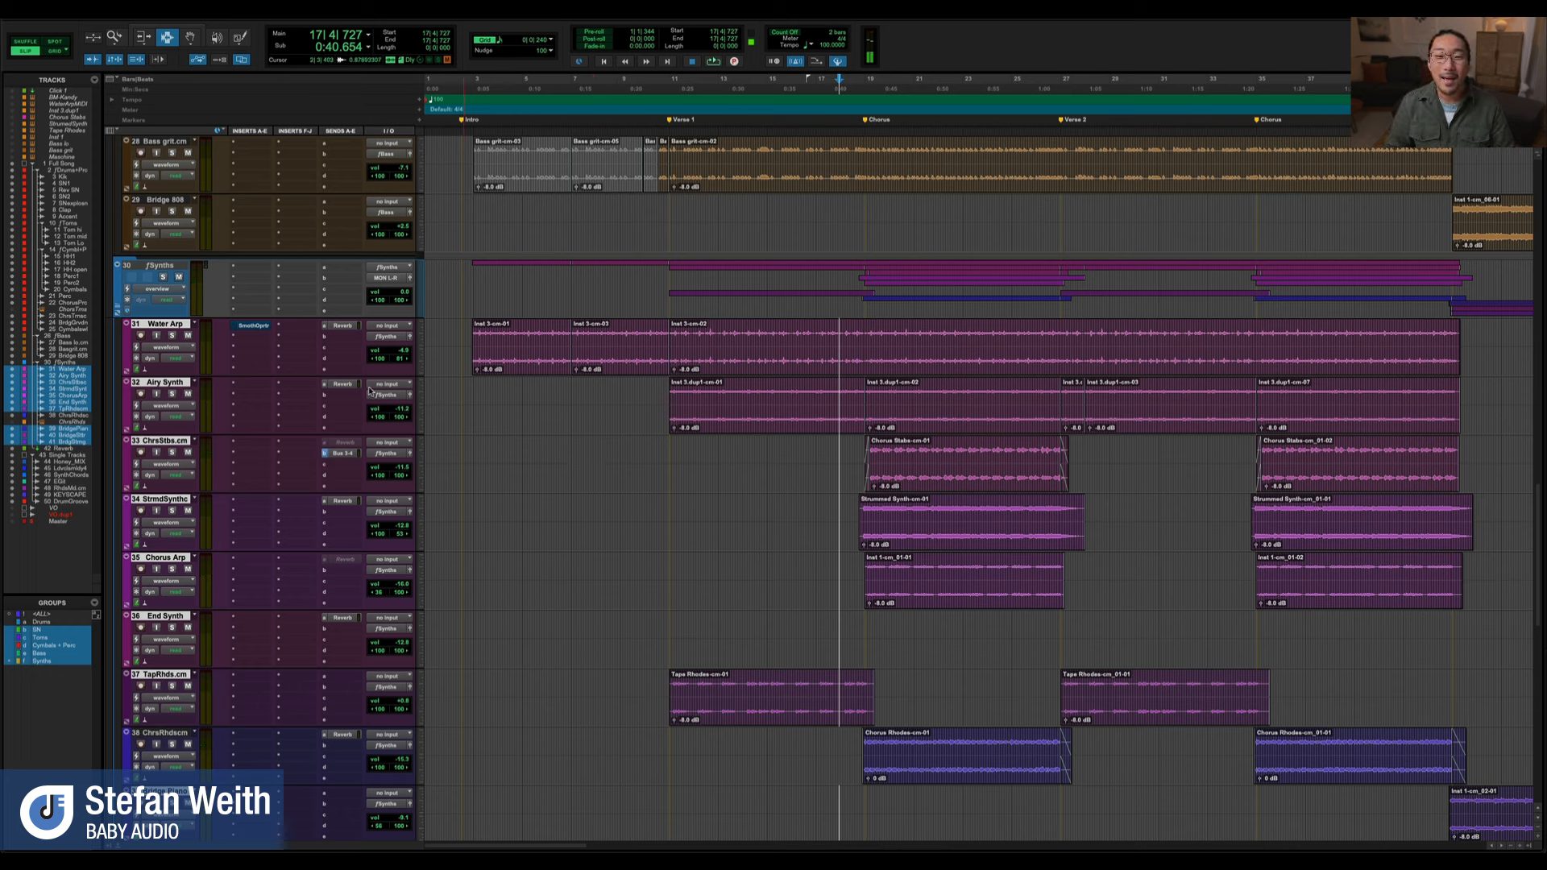
Open Smooth Operator on the Water Arp track, place its window clear of the chorus clips, and solo the track
left_click(254, 325)
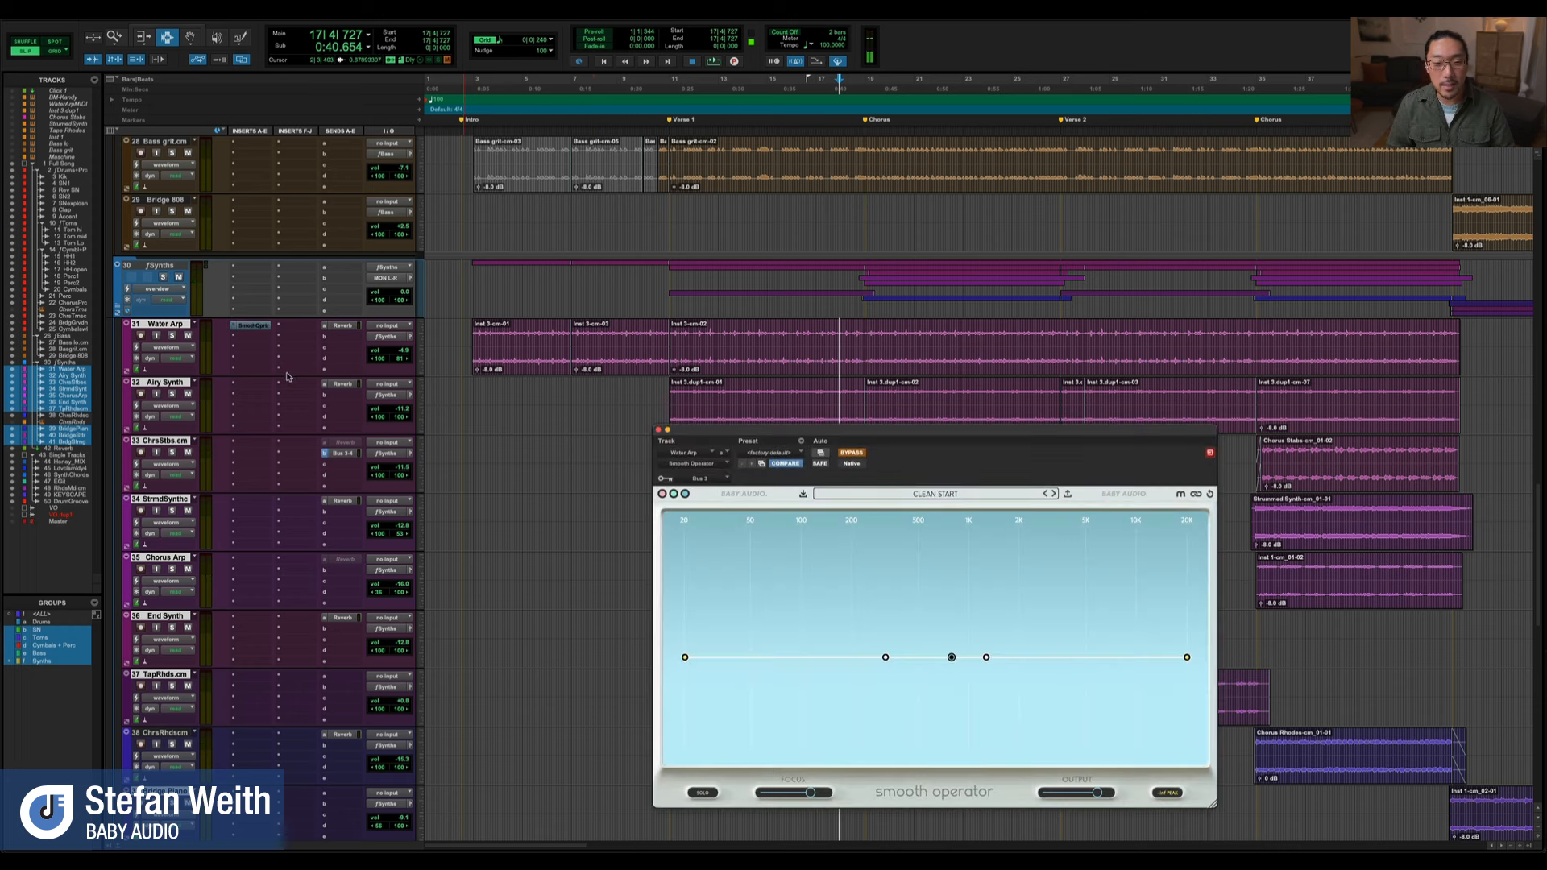
left_click_drag(611, 428, 282, 421)
left_click(172, 335)
Select the first chorus section and play the soloed Water Arp, moving the plugin window below the track controls
double_click(989, 360)
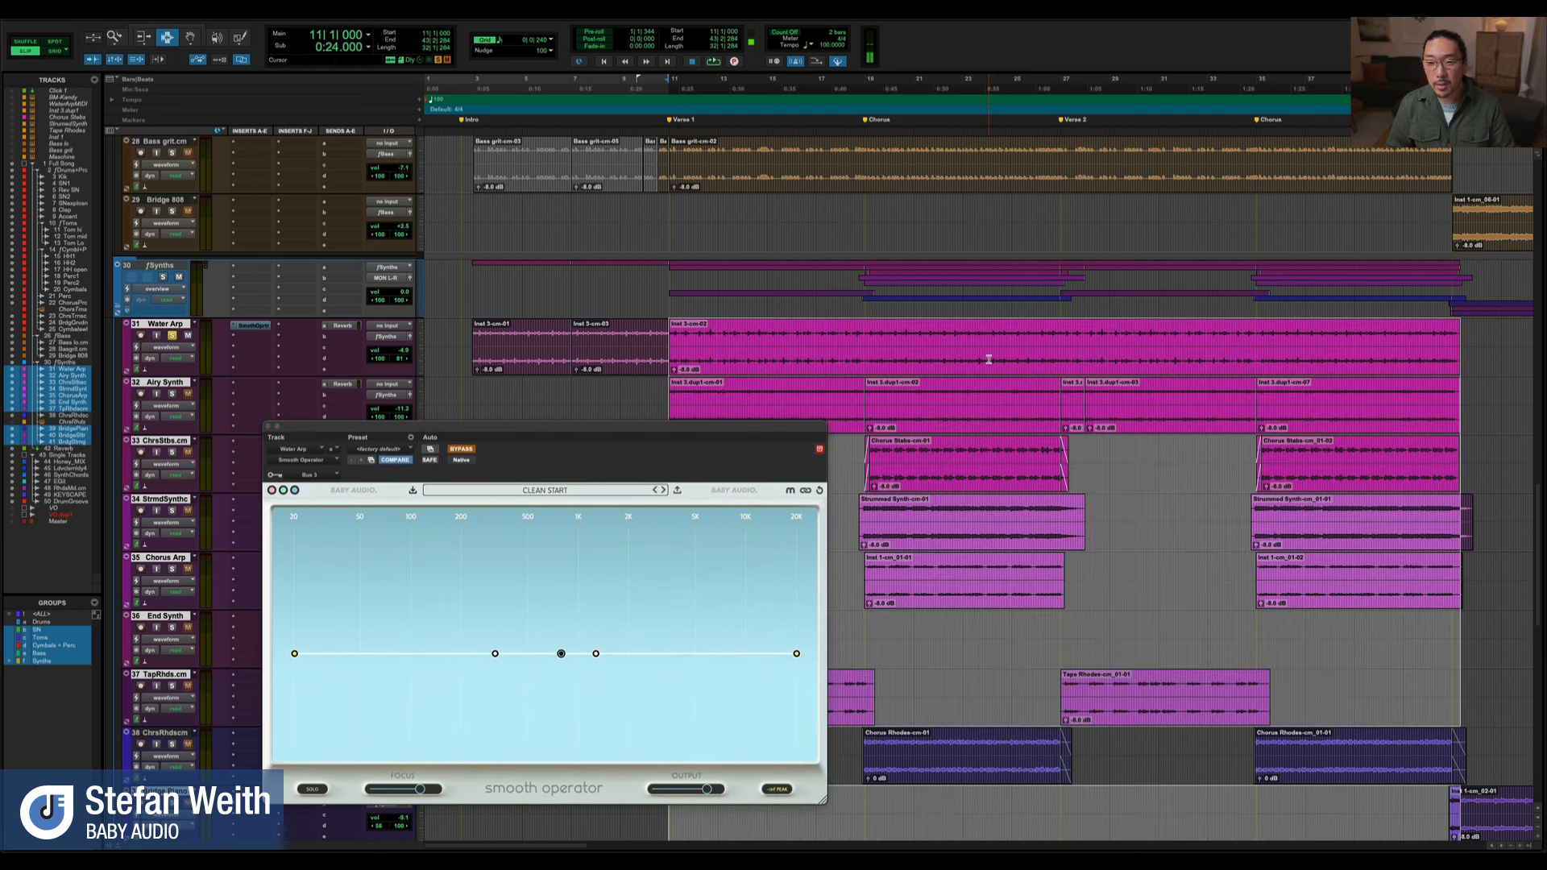
left_click(942, 359)
left_click_drag(866, 340, 1047, 373)
key("space")
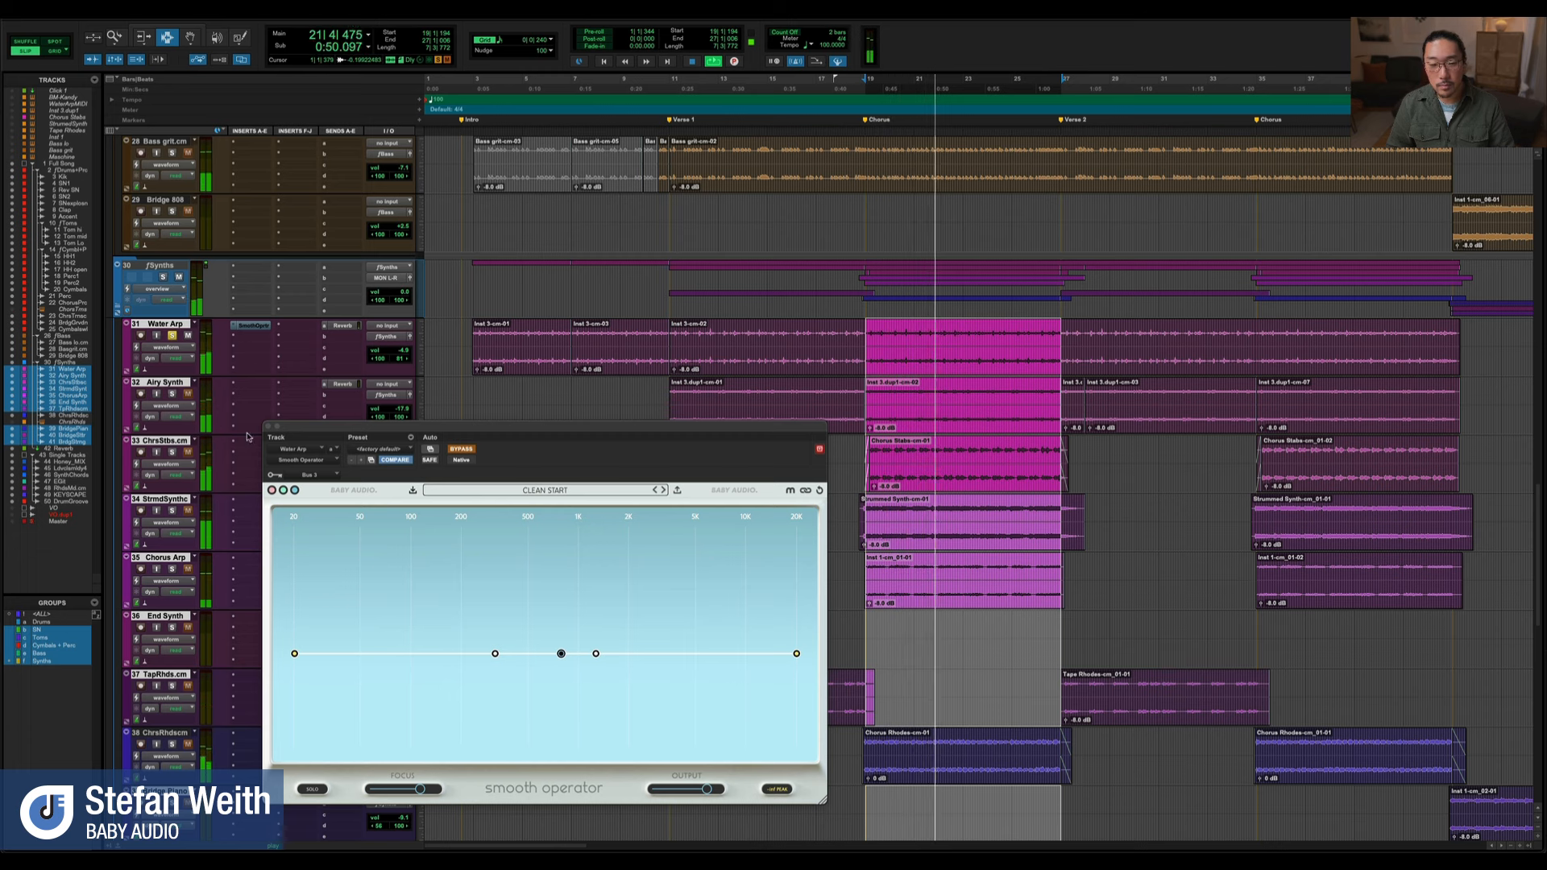
left_click_drag(299, 434, 299, 544)
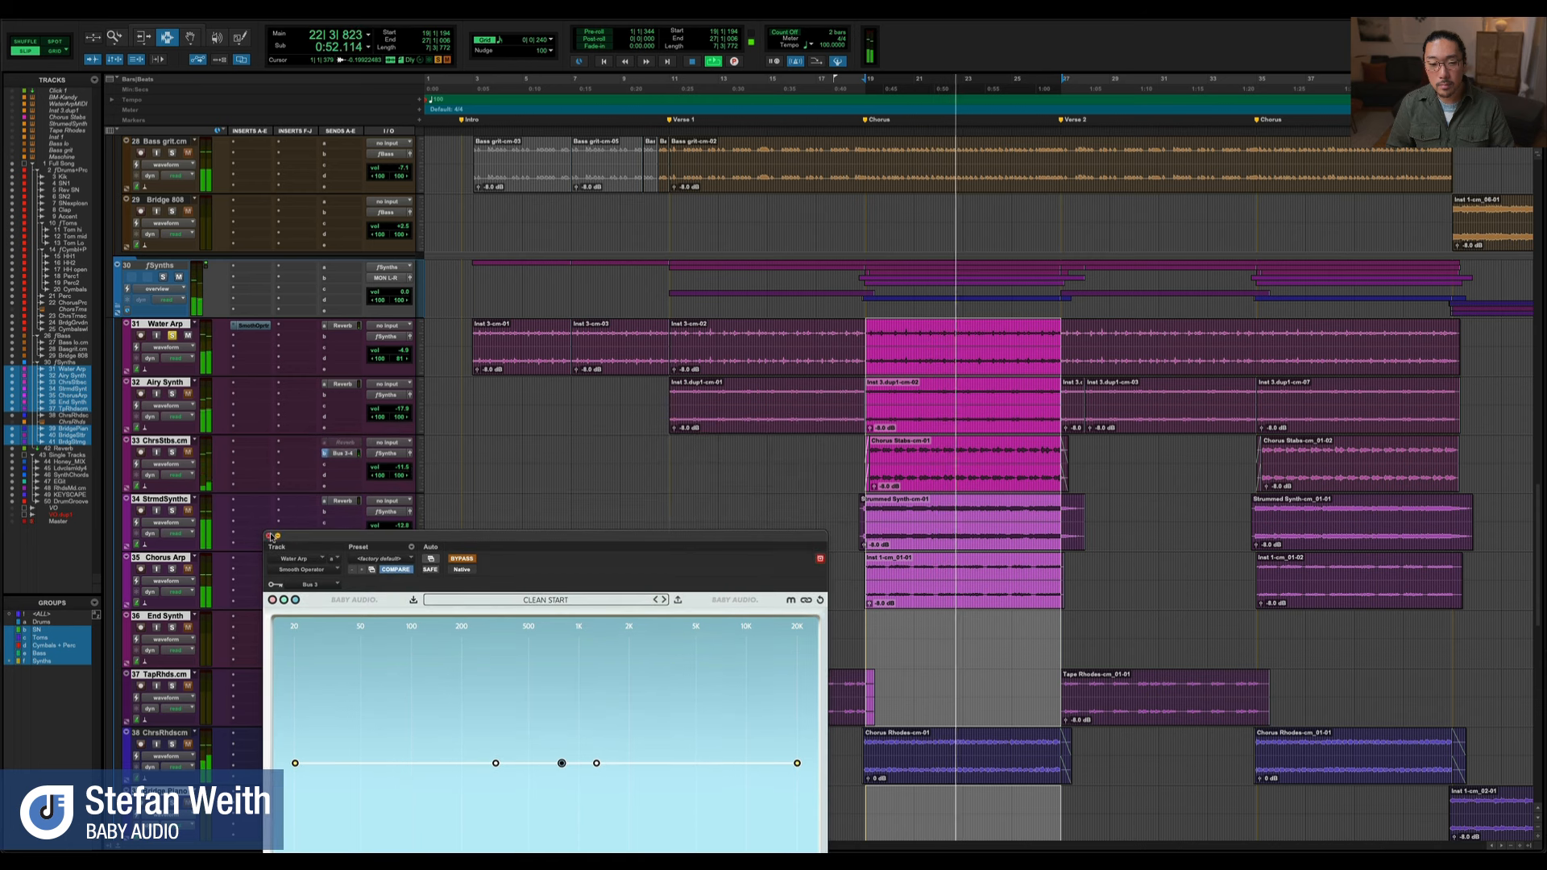
key("space")
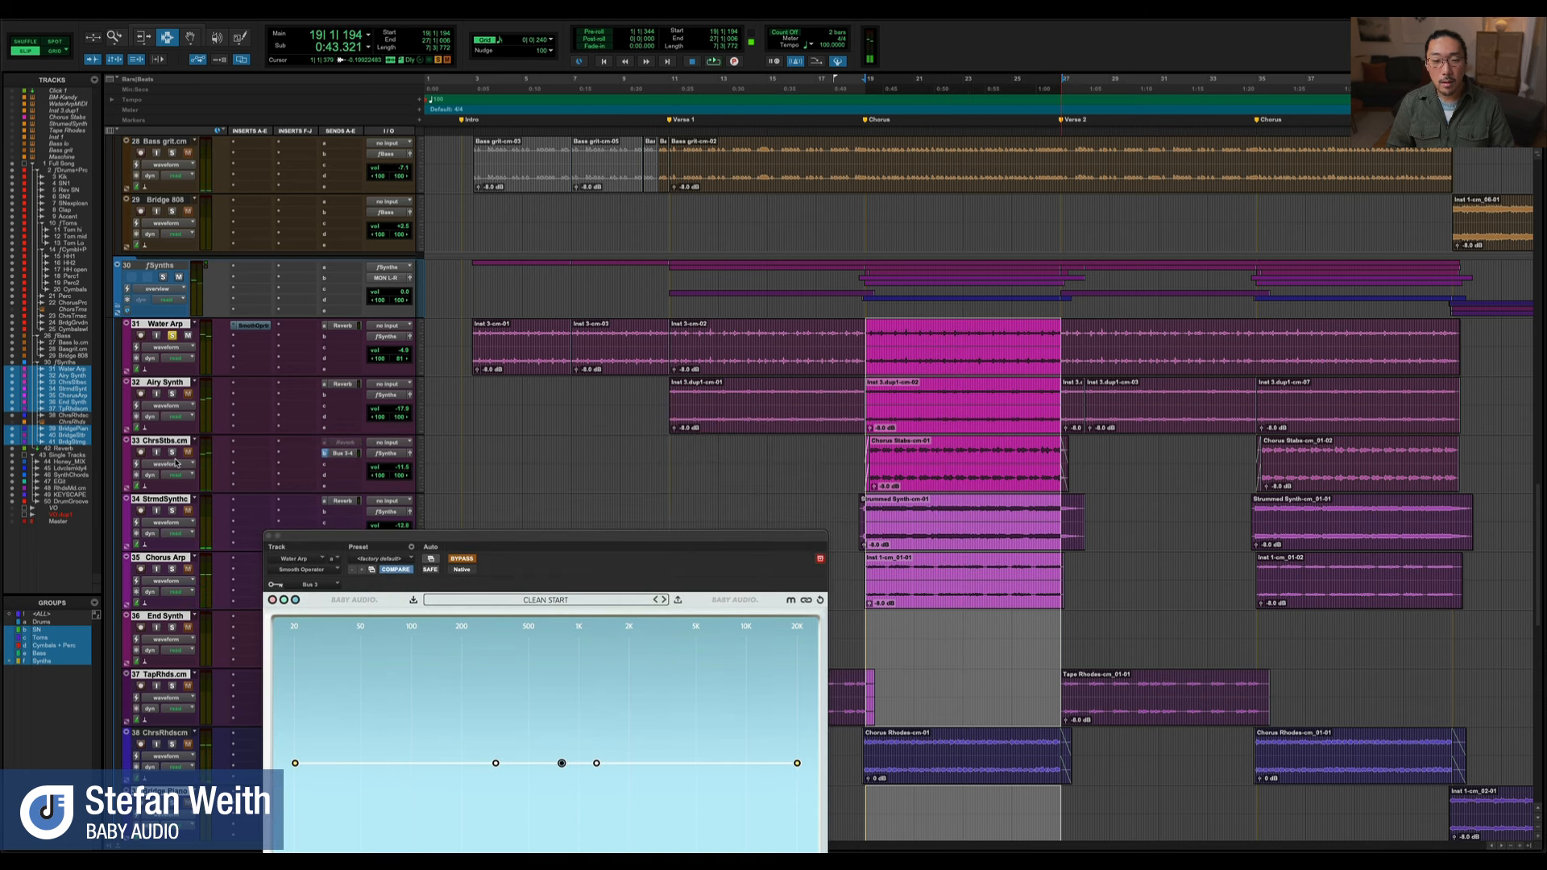
Solo only the chorus stabs track and play the selected chorus
left_click(172, 453)
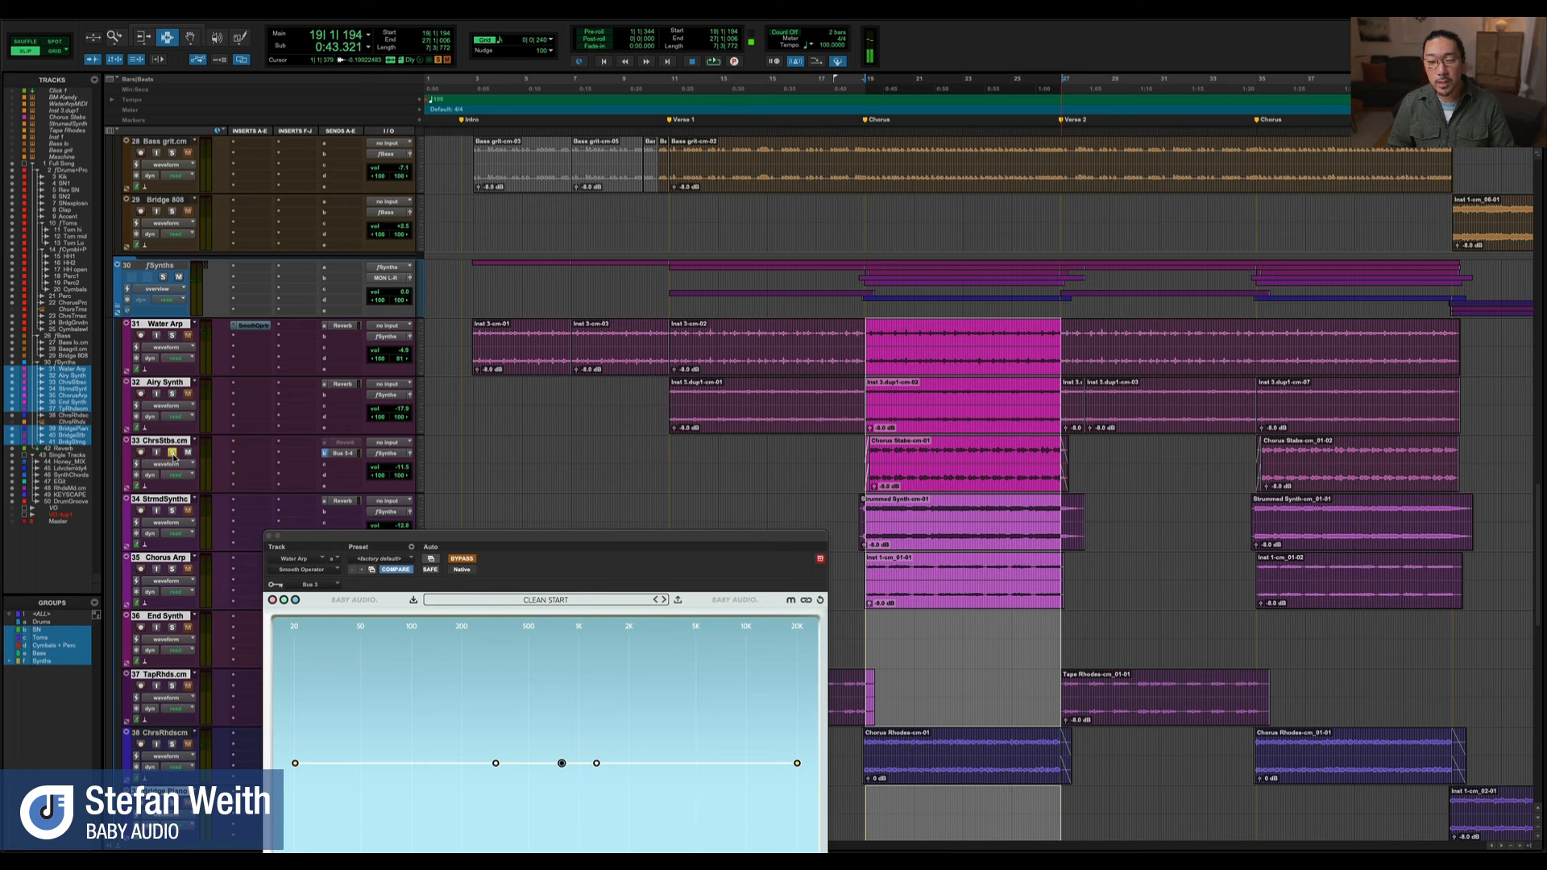
key("space")
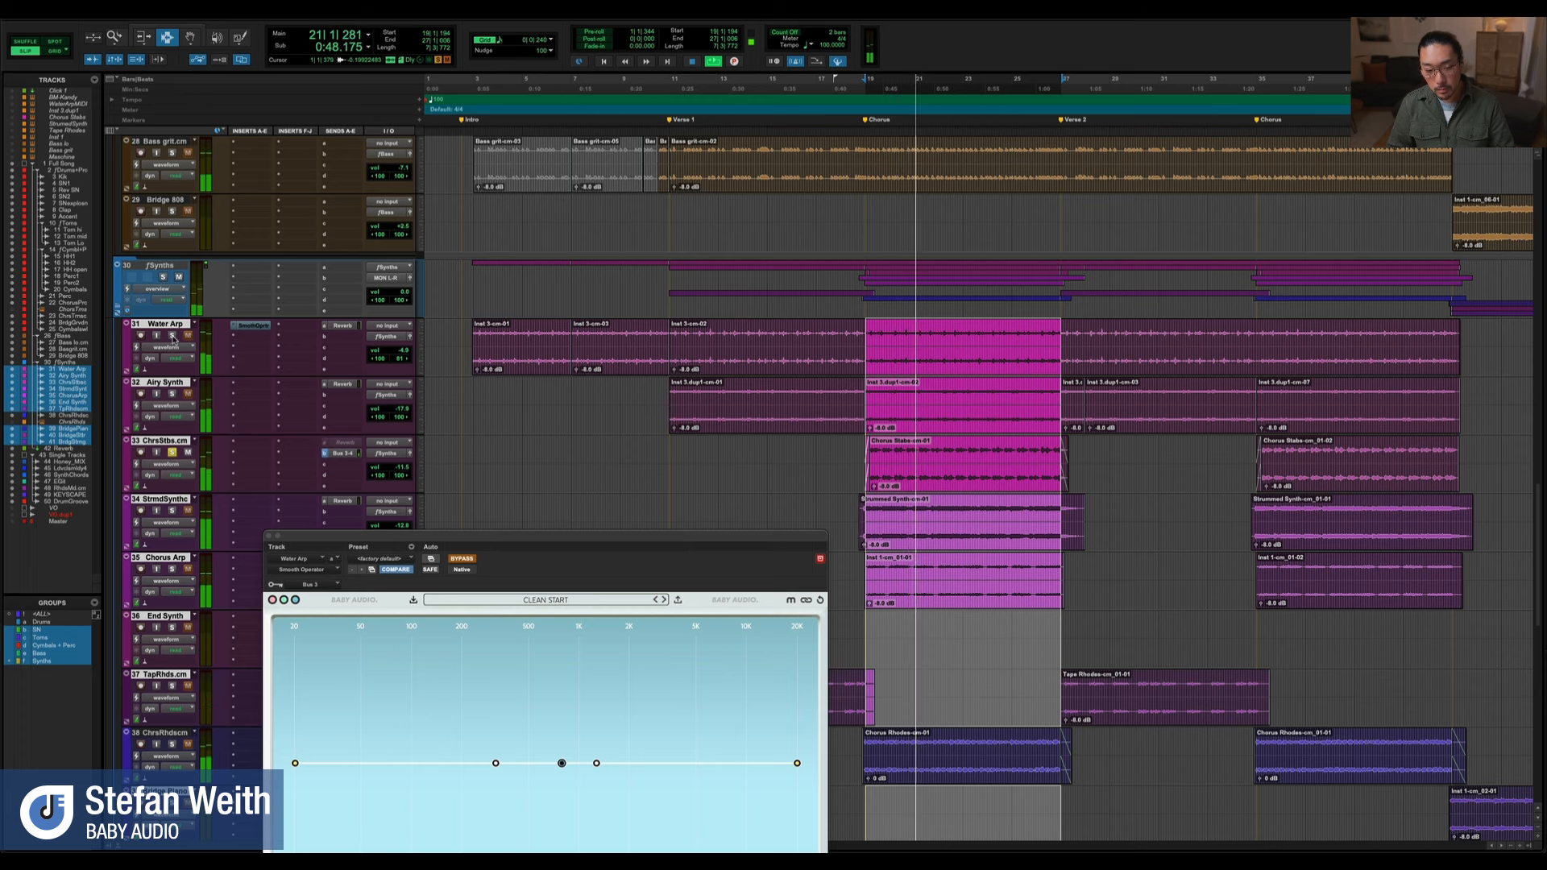
key("space")
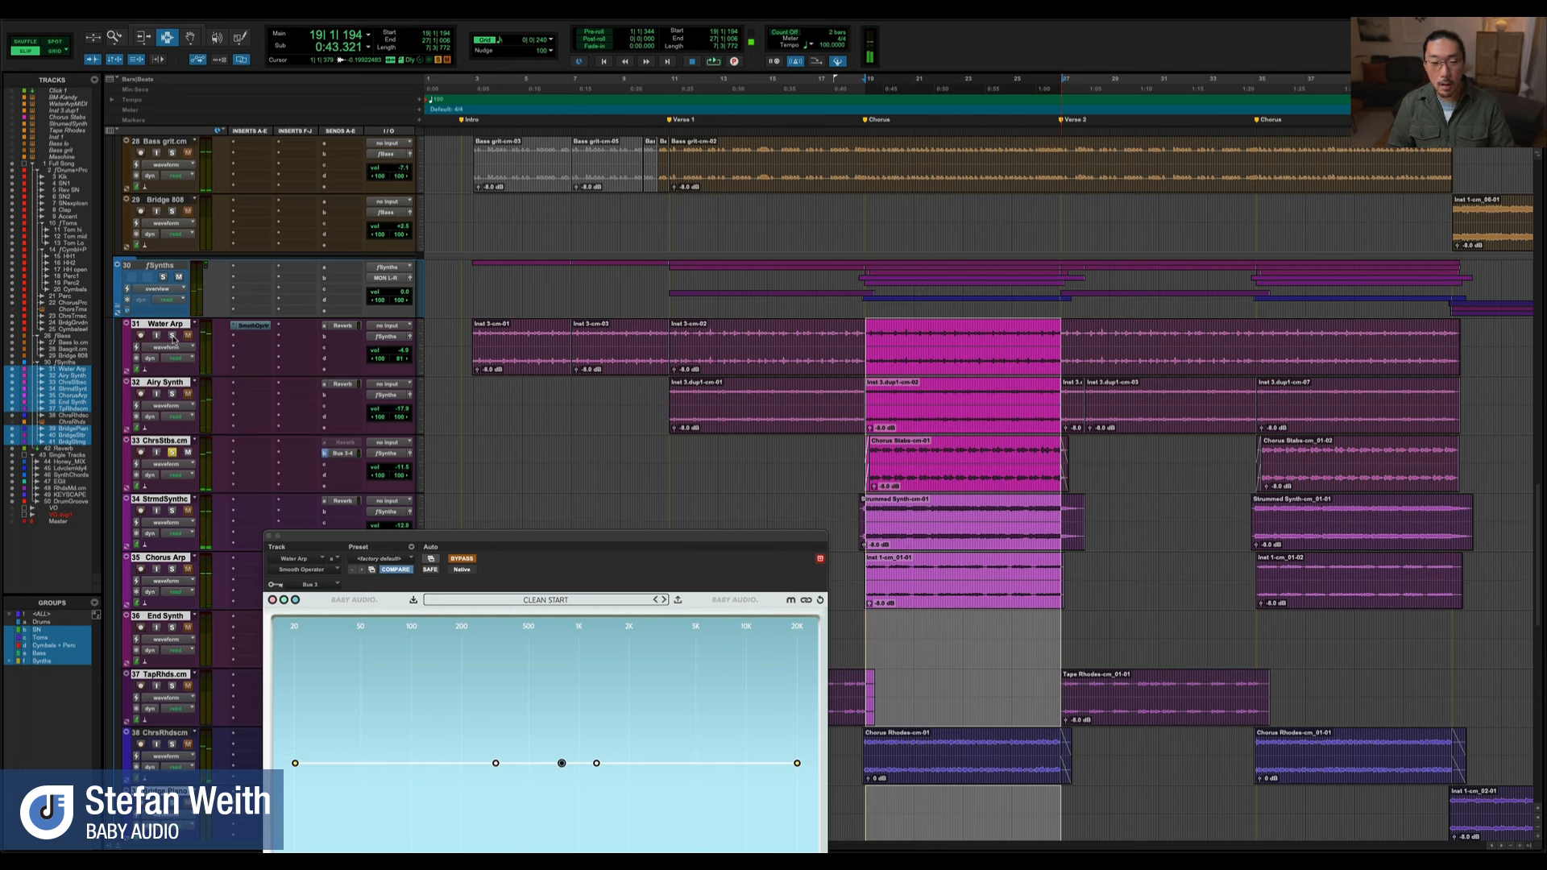
Add the Water Arp to the solo and play it together with the chorus stabs
left_click(172, 335)
key("space")
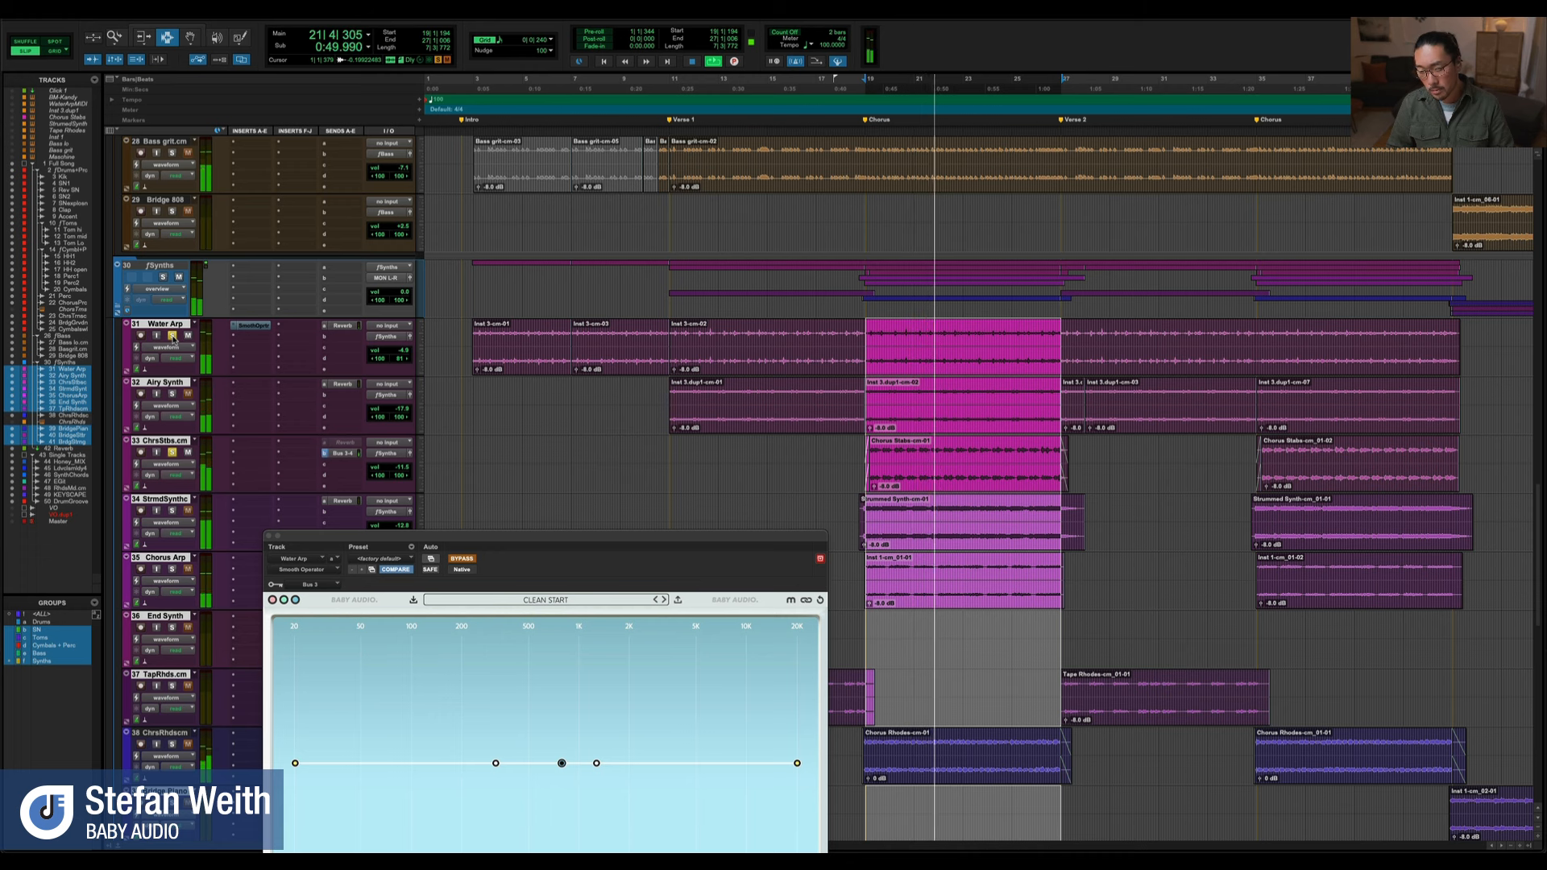
key("space")
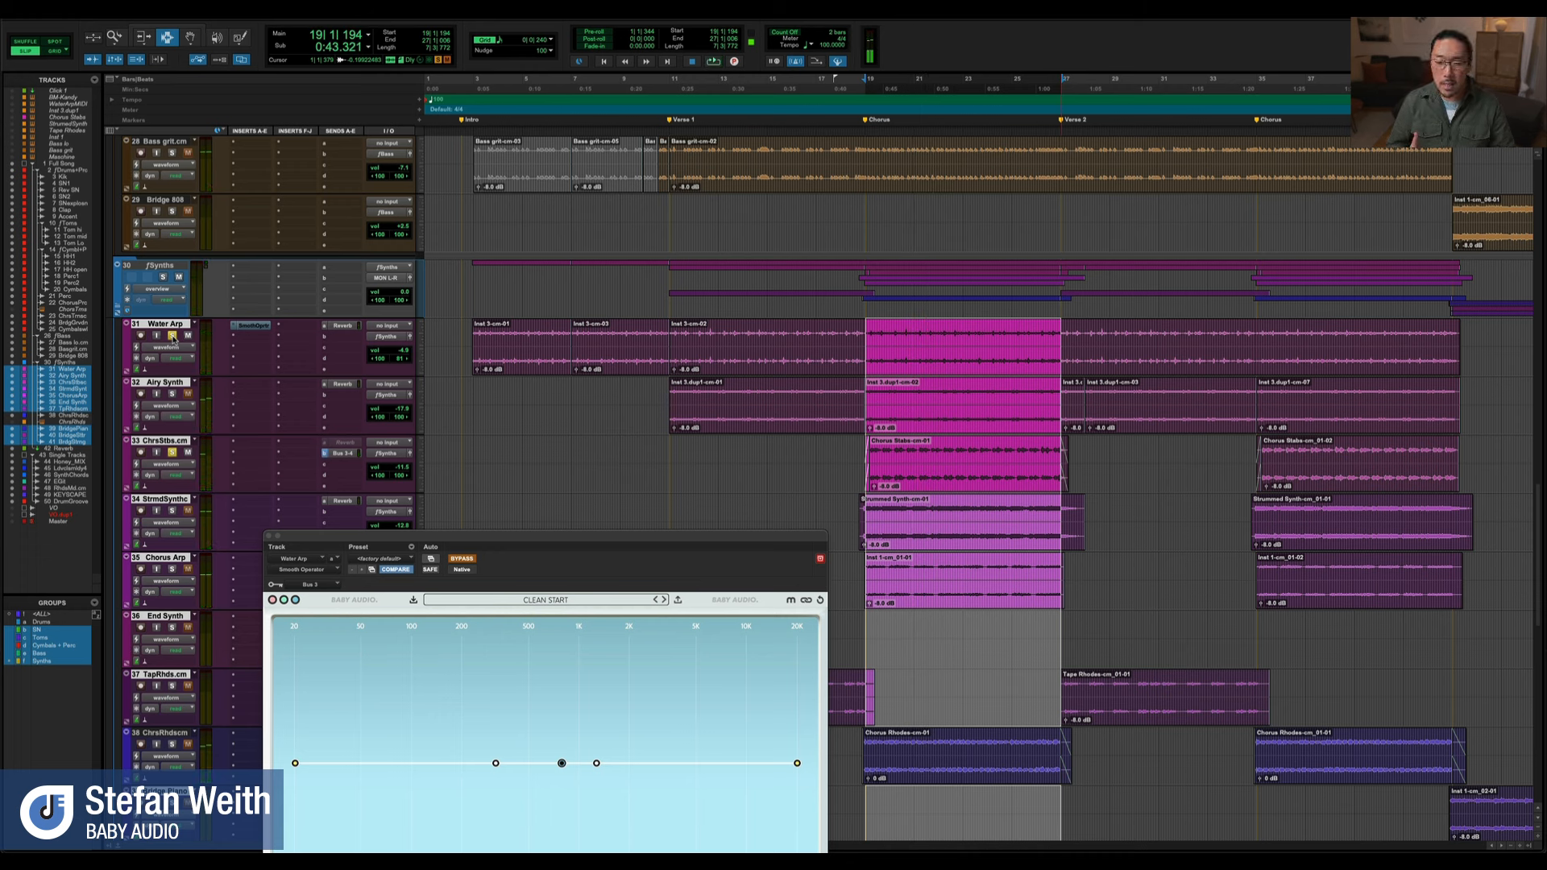
Reactivate Smooth Operator on the Water Arp with its side chain on, and lower the overall threshold slightly during playback
left_click(257, 325, "super")
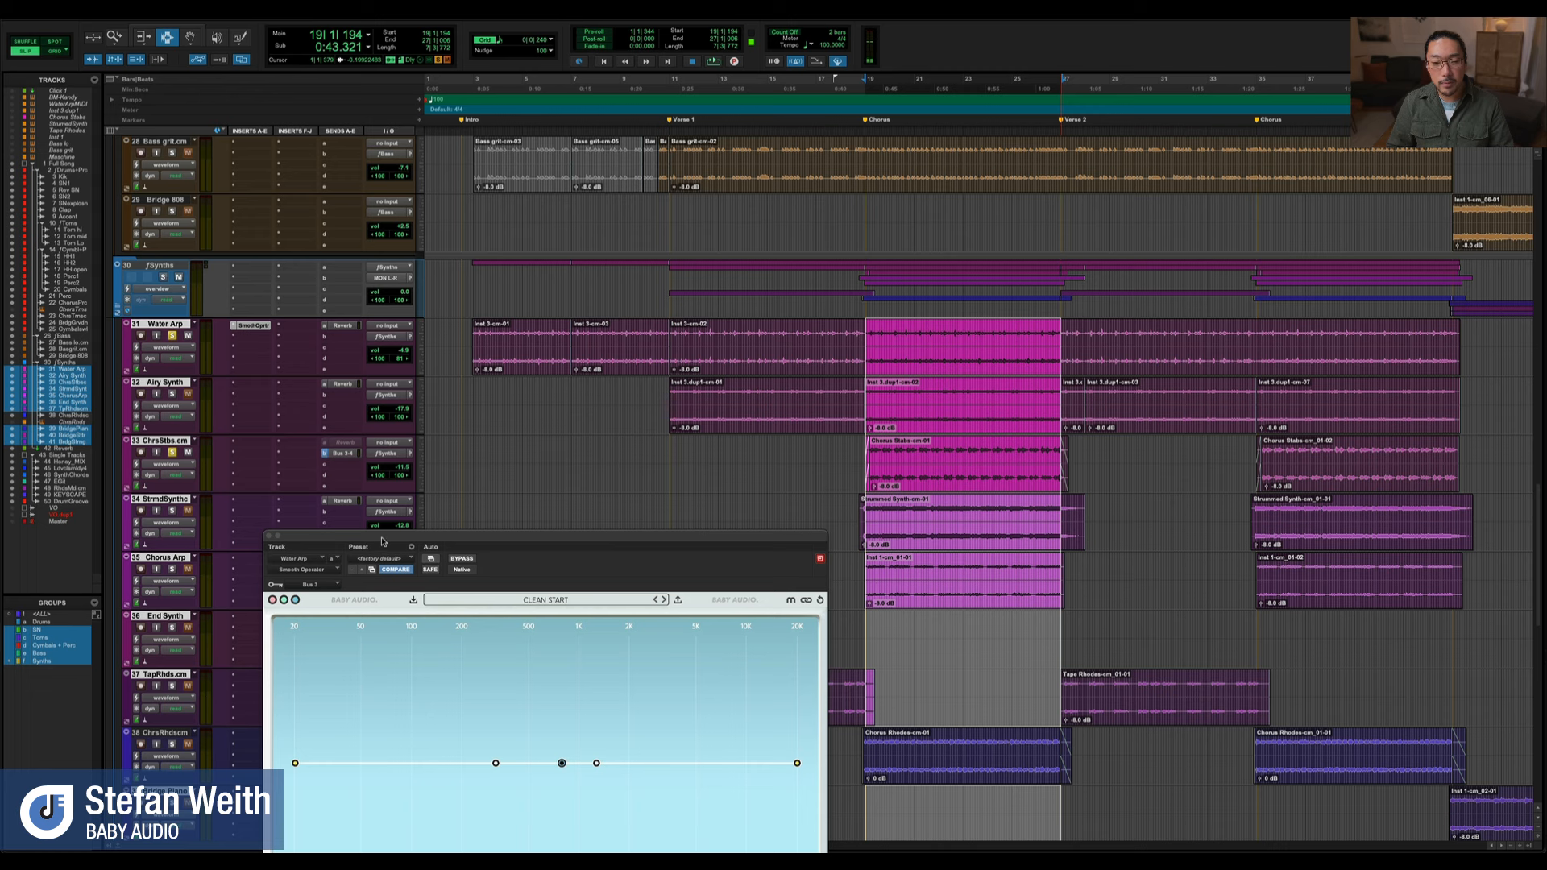
left_click_drag(381, 537, 418, 501)
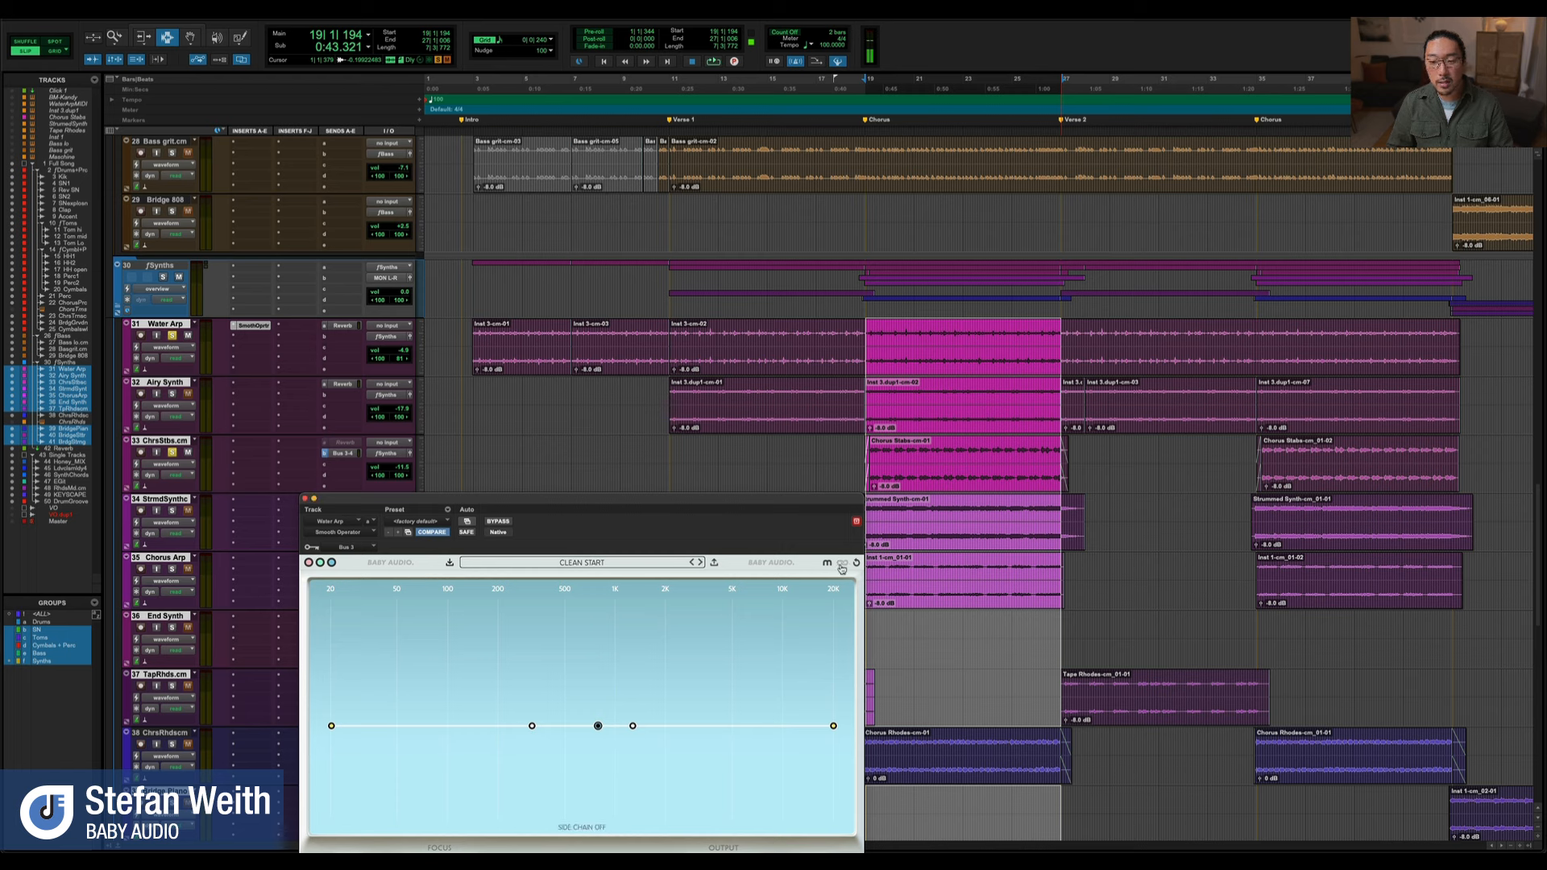
left_click_drag(782, 503, 770, 460)
key("space")
left_click_drag(587, 678, 588, 685)
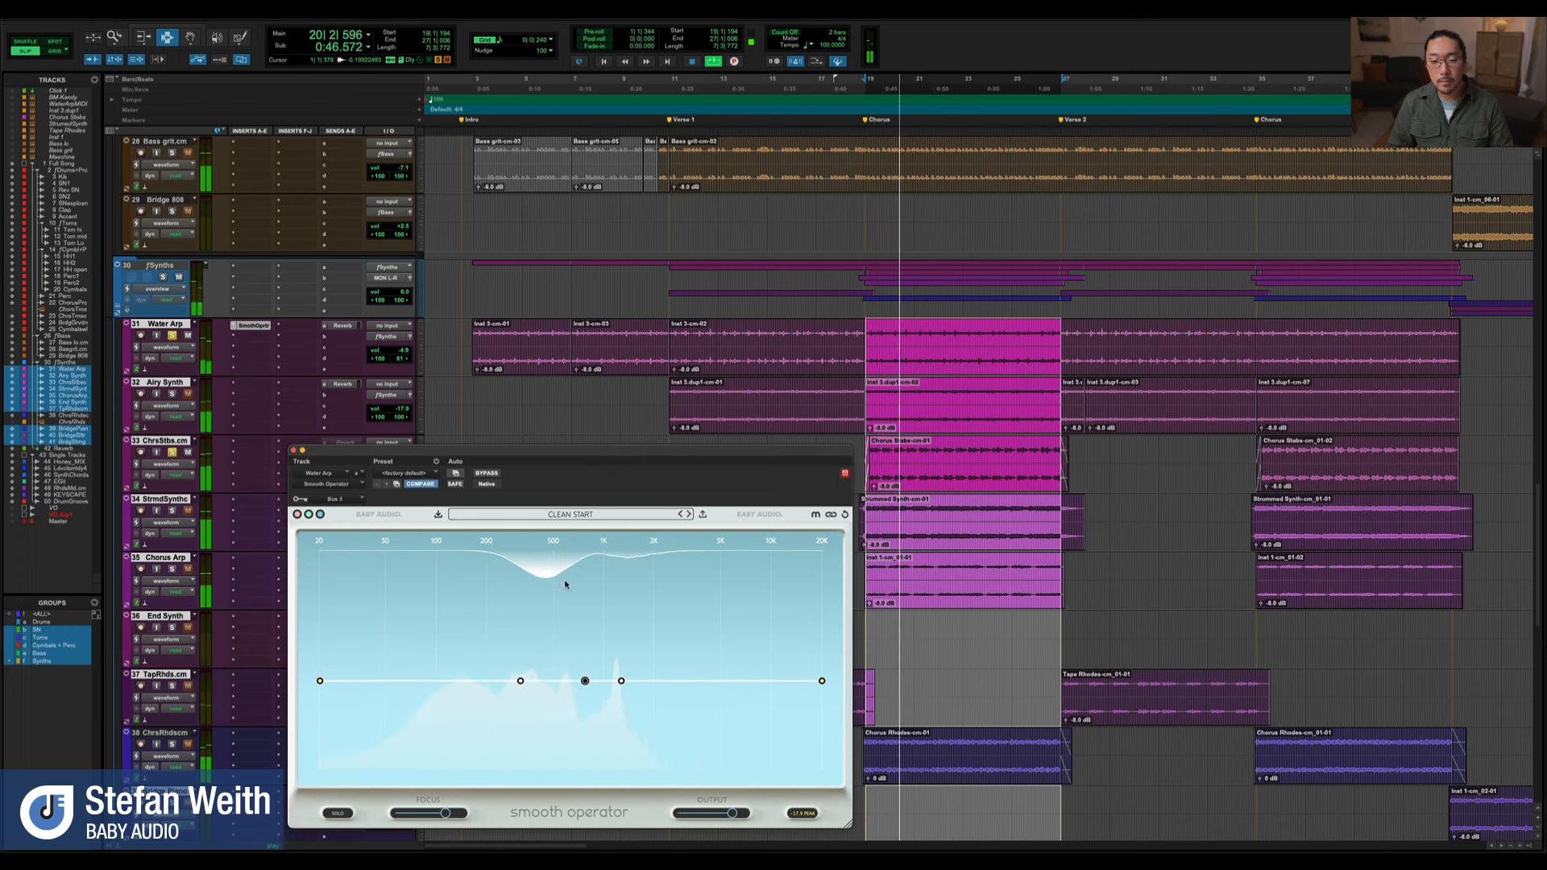
key("space")
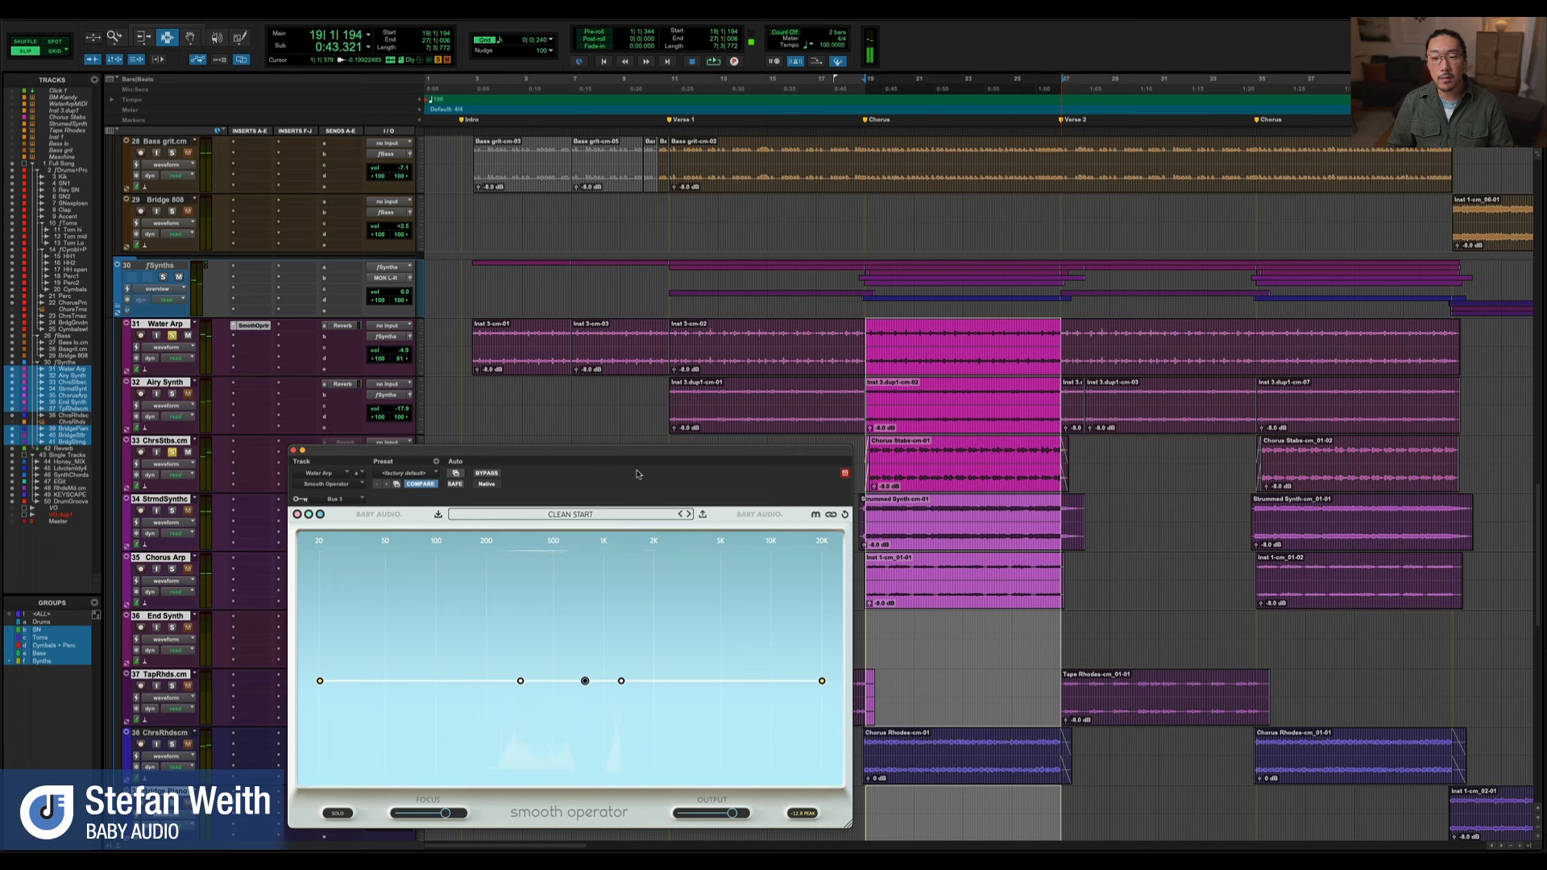
Play the chorus selection again and lower Smooth Operator's overall threshold a little further
left_click_drag(657, 454, 664, 441)
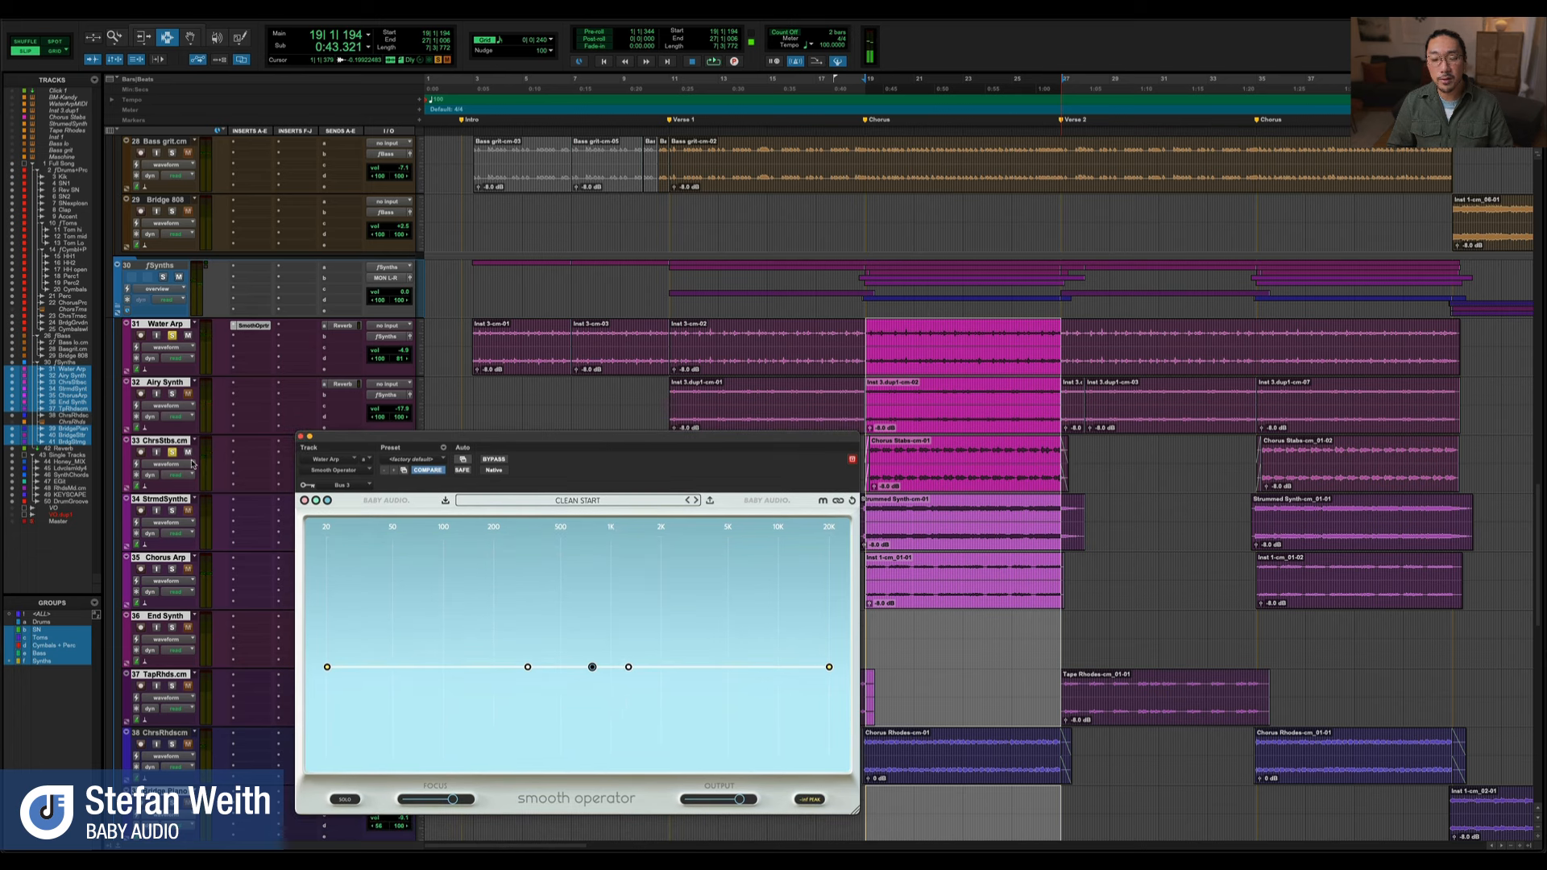
key("space")
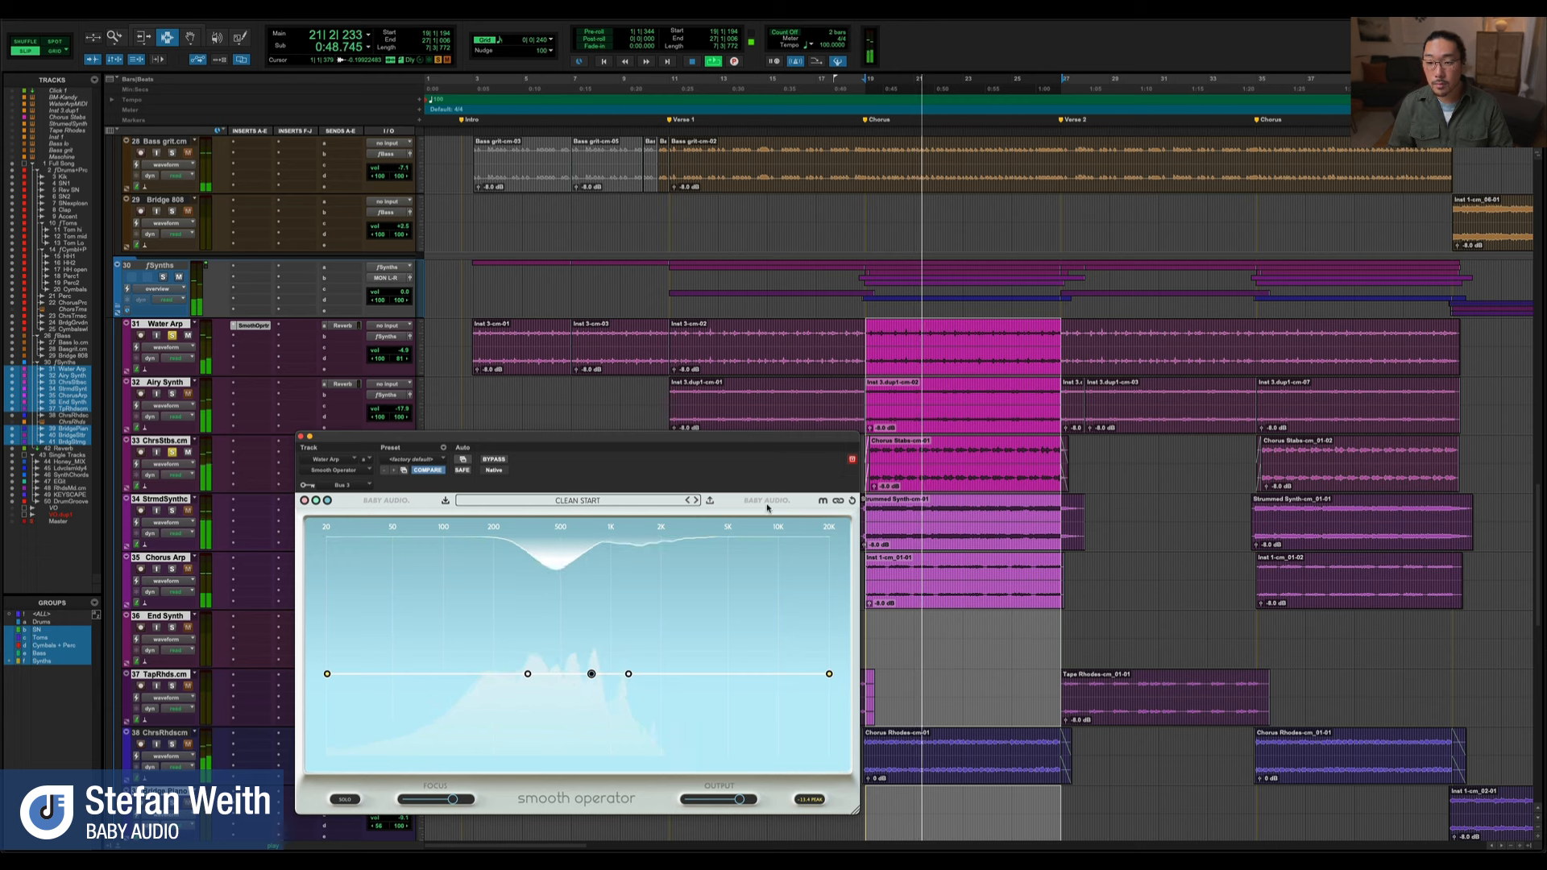
key("space")
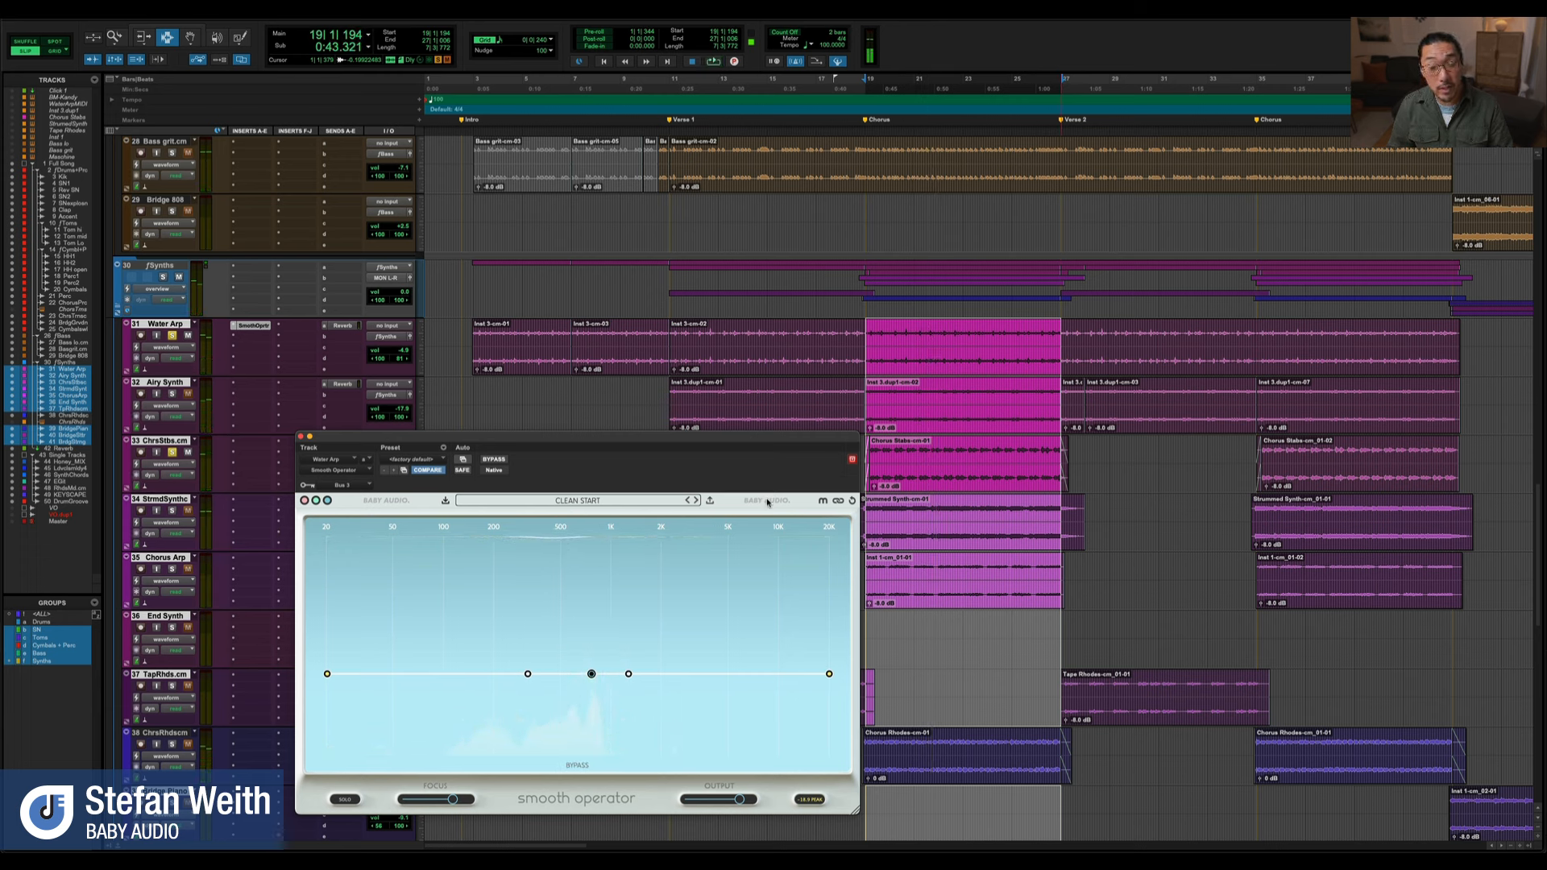
Play both soloed tracks with Smooth Operator's internal bypass on, and reactivate the side-chained plugin mid-playback to compare
key("space")
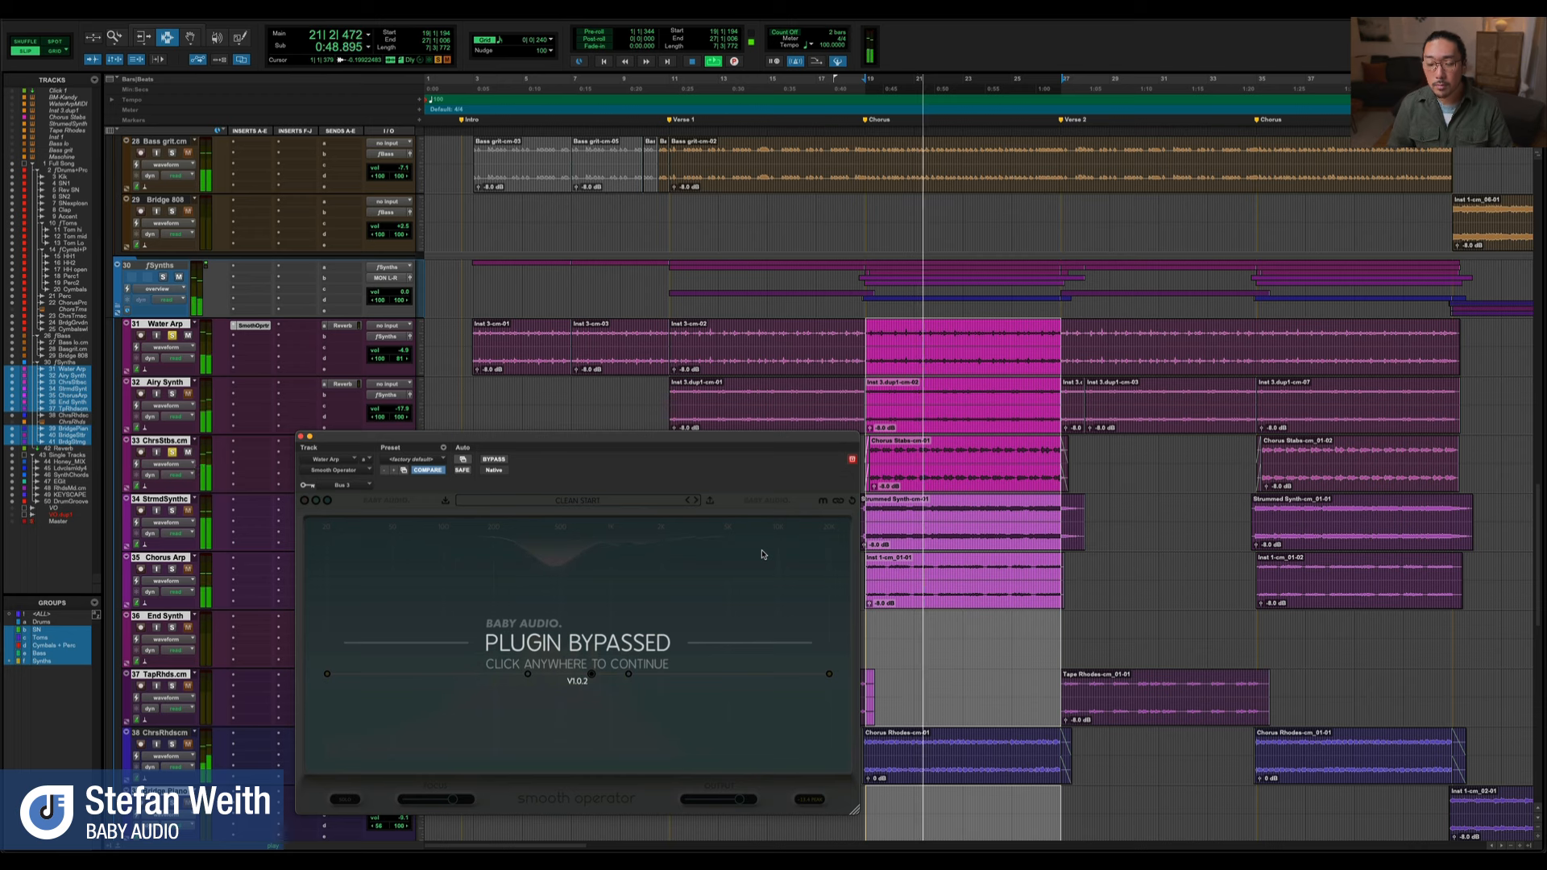
left_click(764, 554)
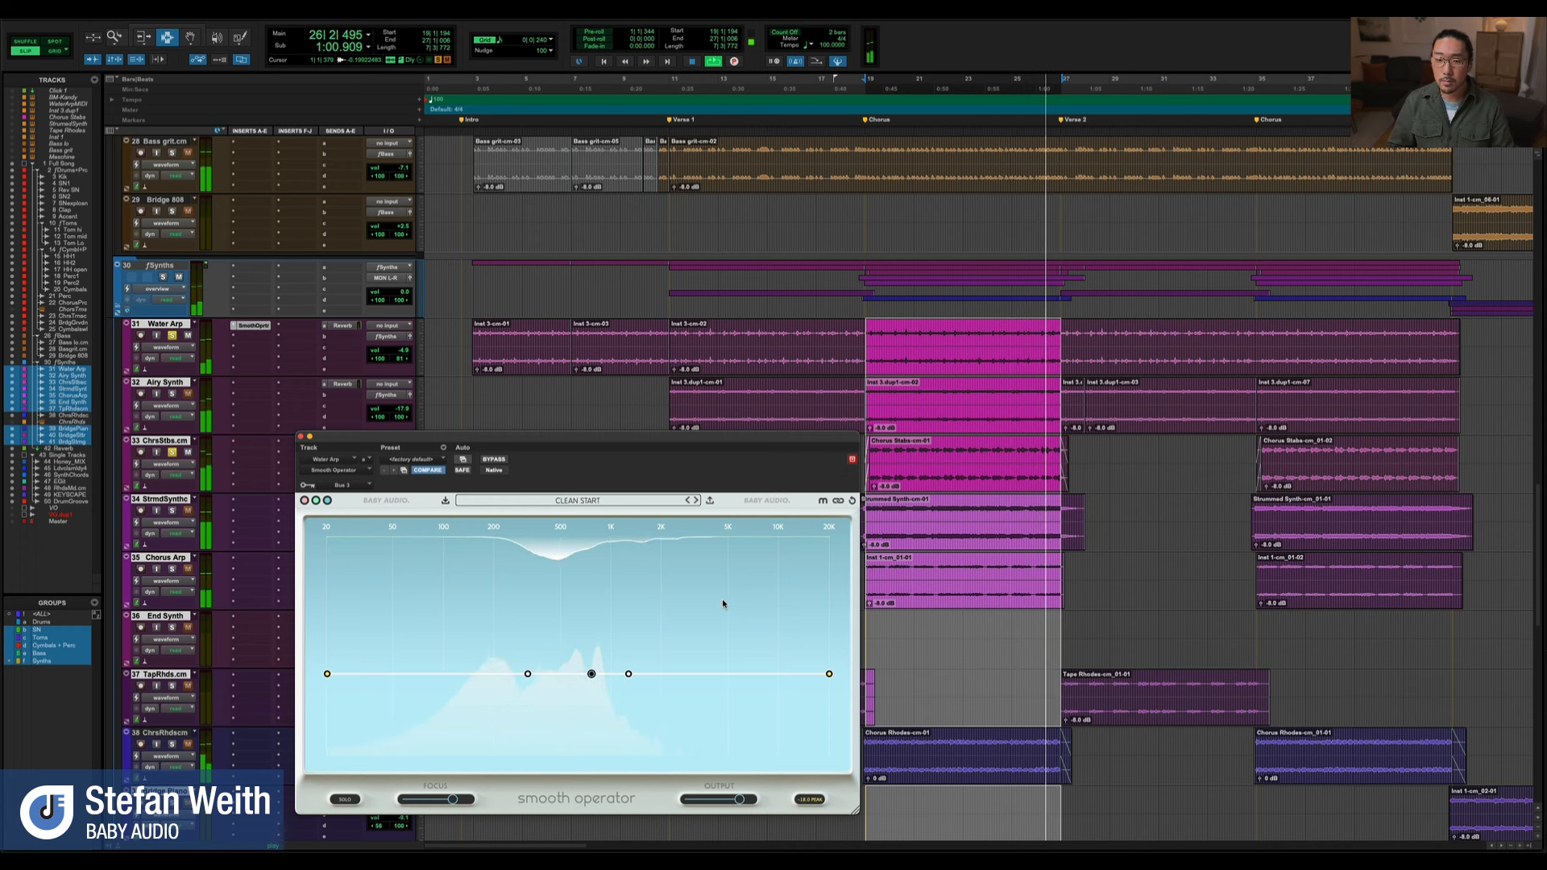
key("space")
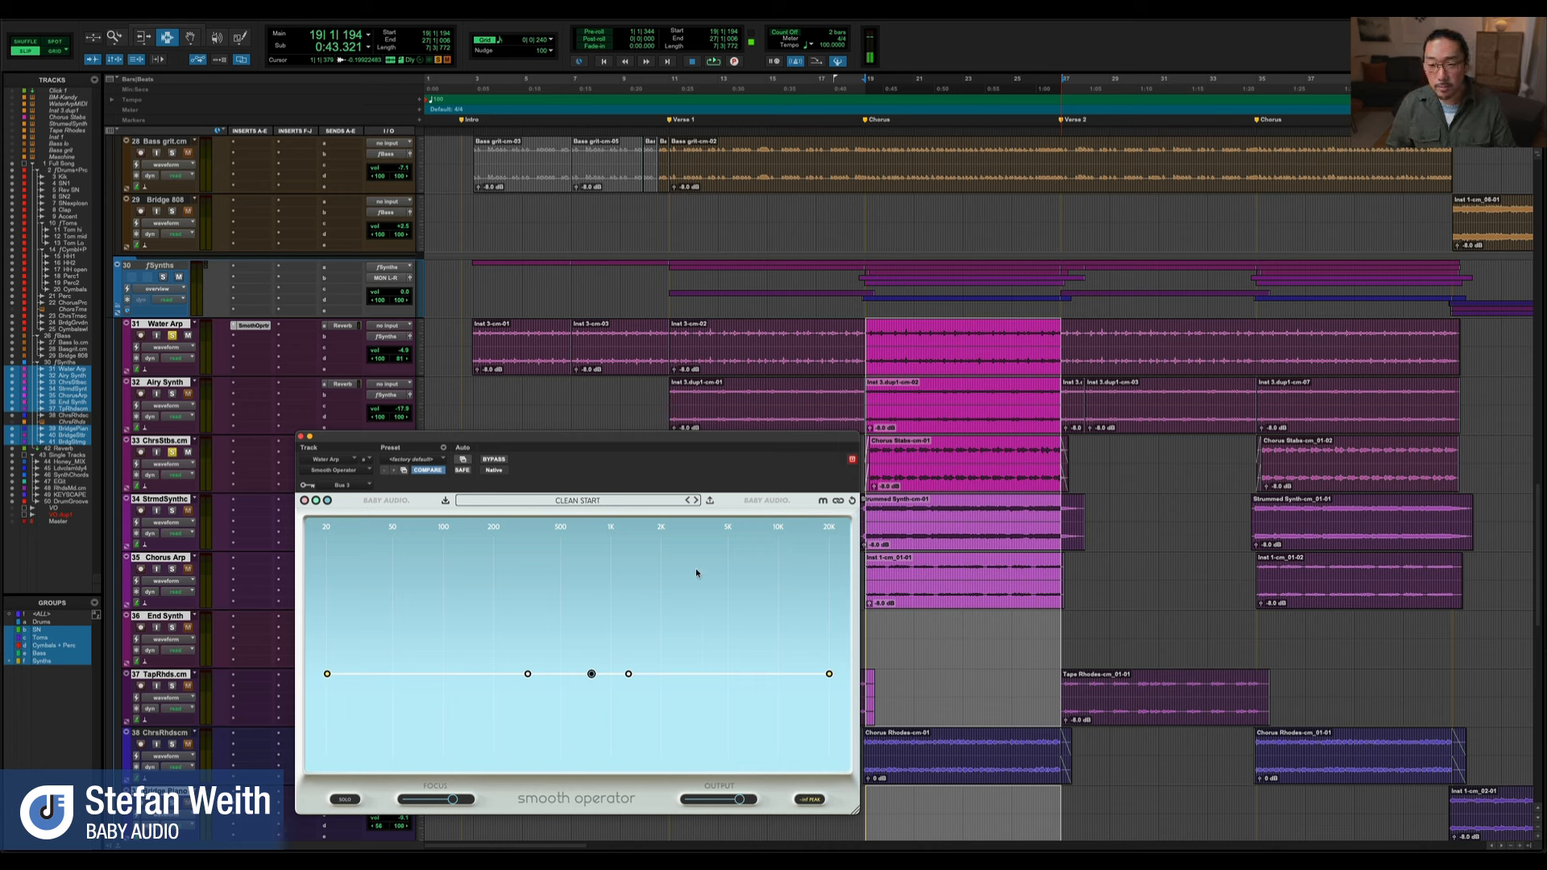
Move the Smooth Operator window up over the arrangement and enlarge its interface
left_click_drag(718, 442, 708, 449)
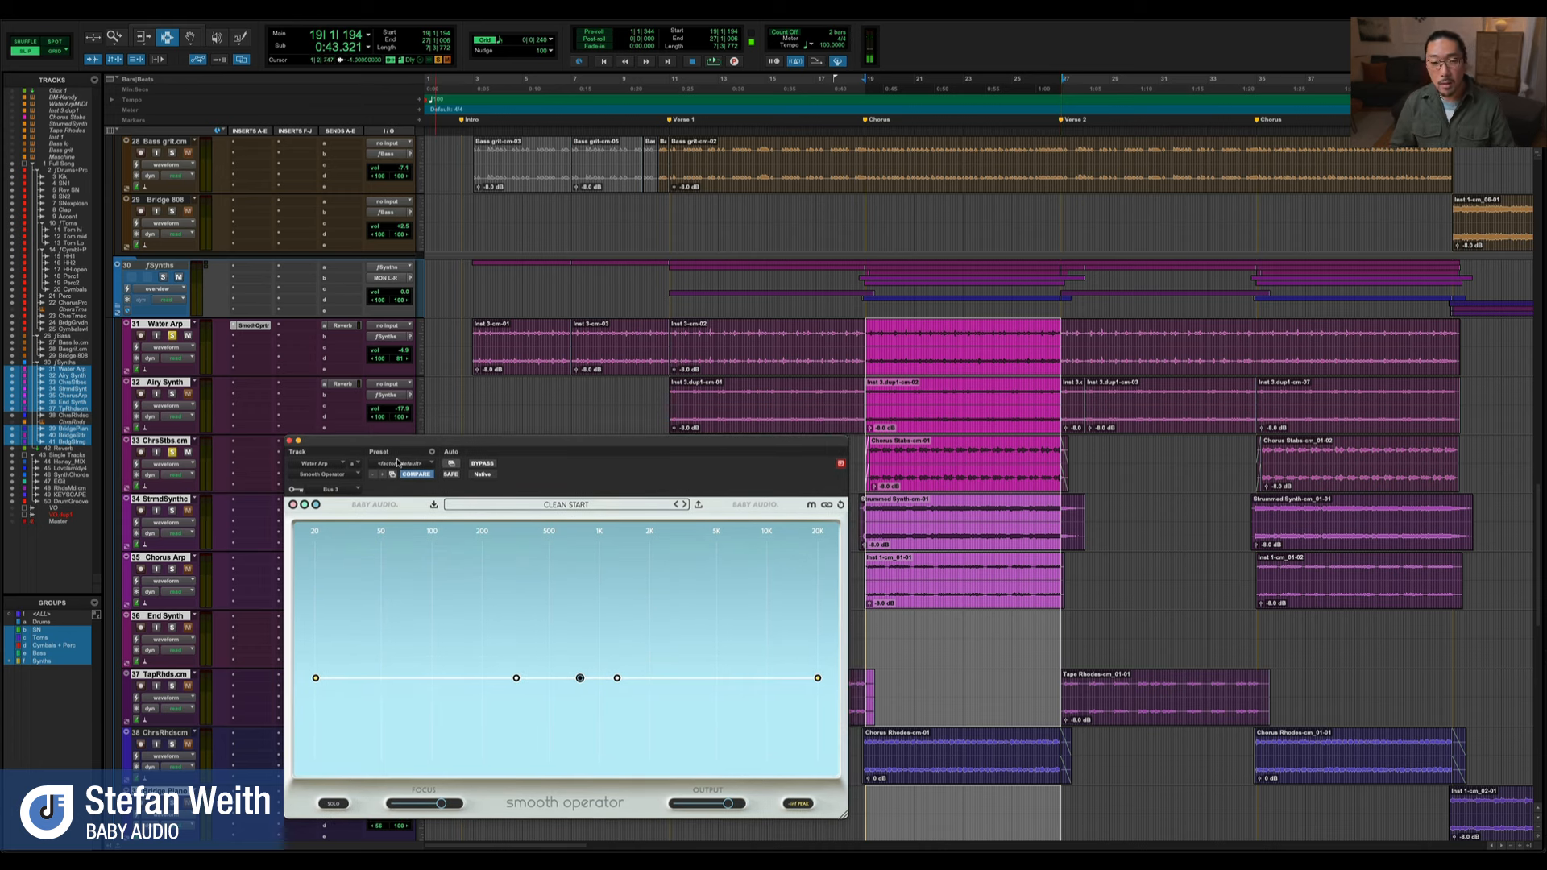
left_click_drag(379, 445, 488, 203)
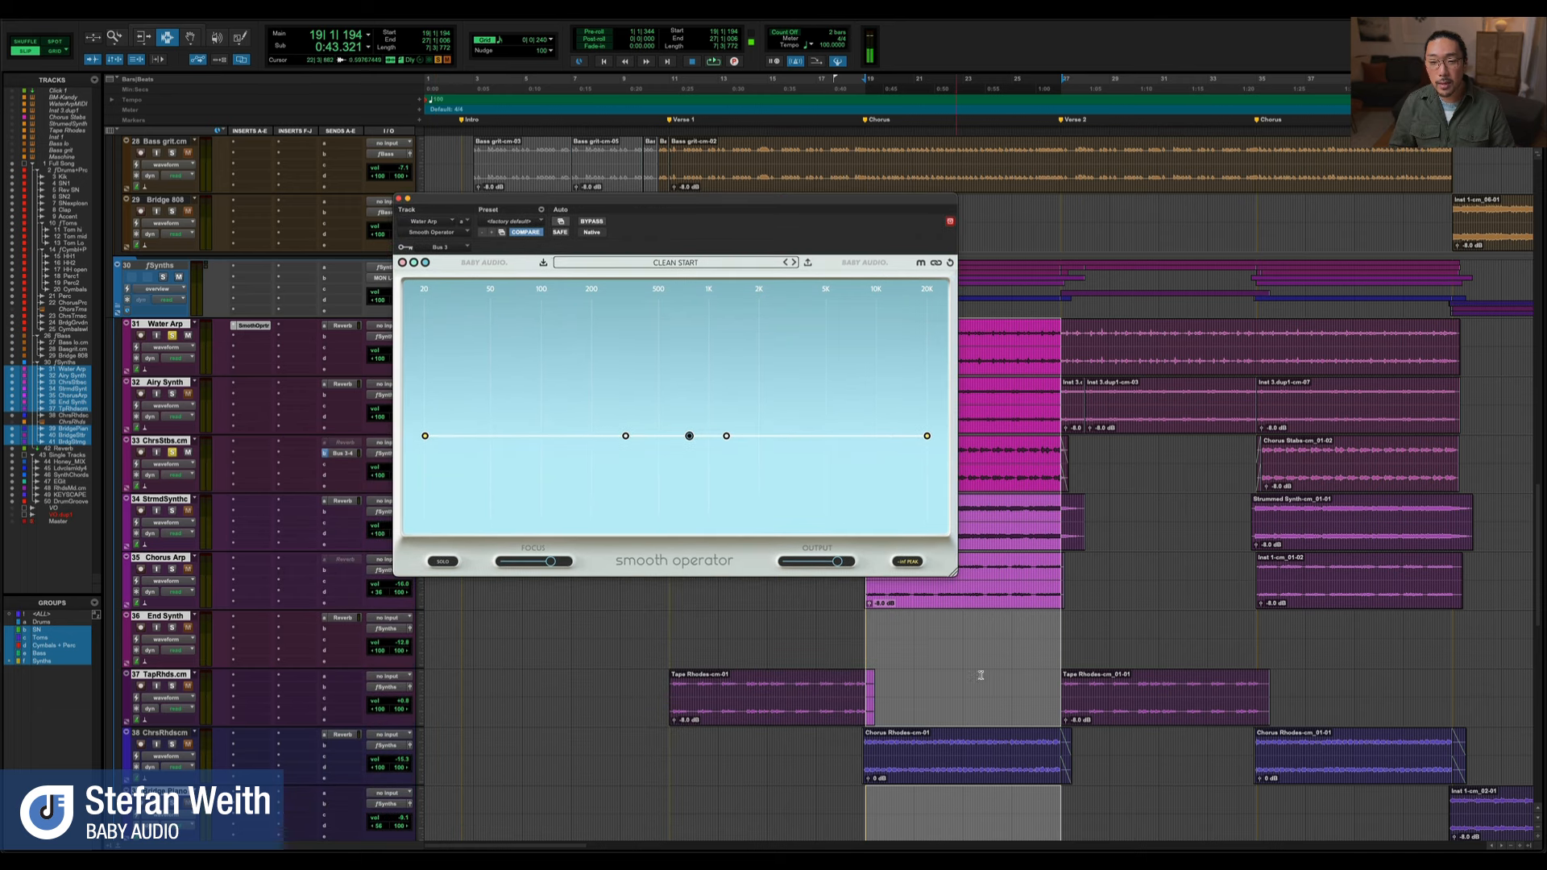
left_click_drag(952, 571, 1012, 607)
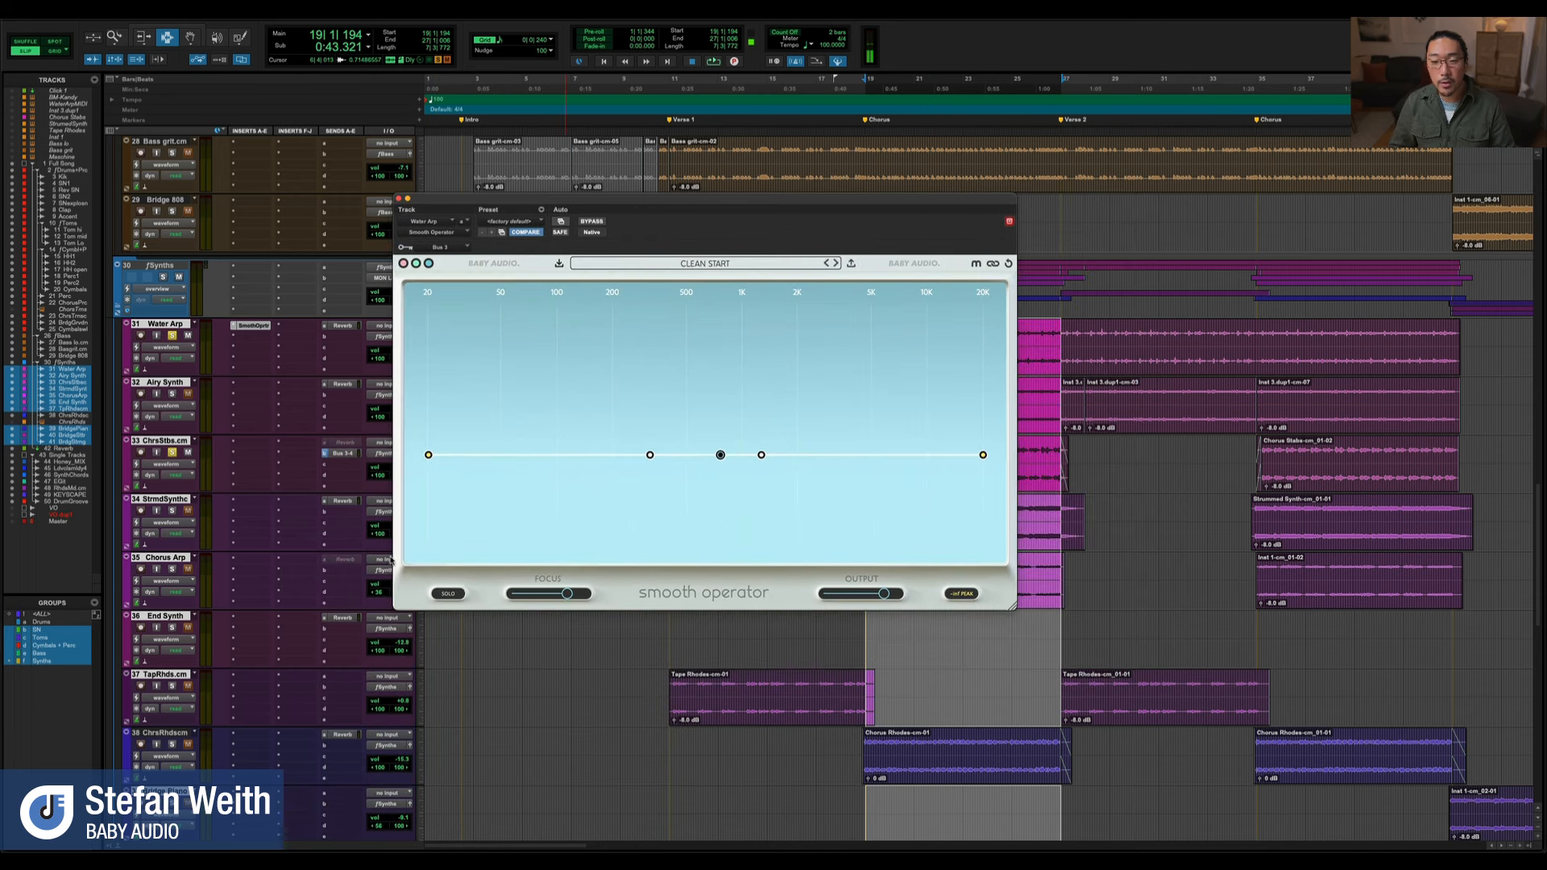
Try Smooth Operator's pink color theme, return to the blue one, and reposition the window
left_click(428, 264)
left_click(405, 265)
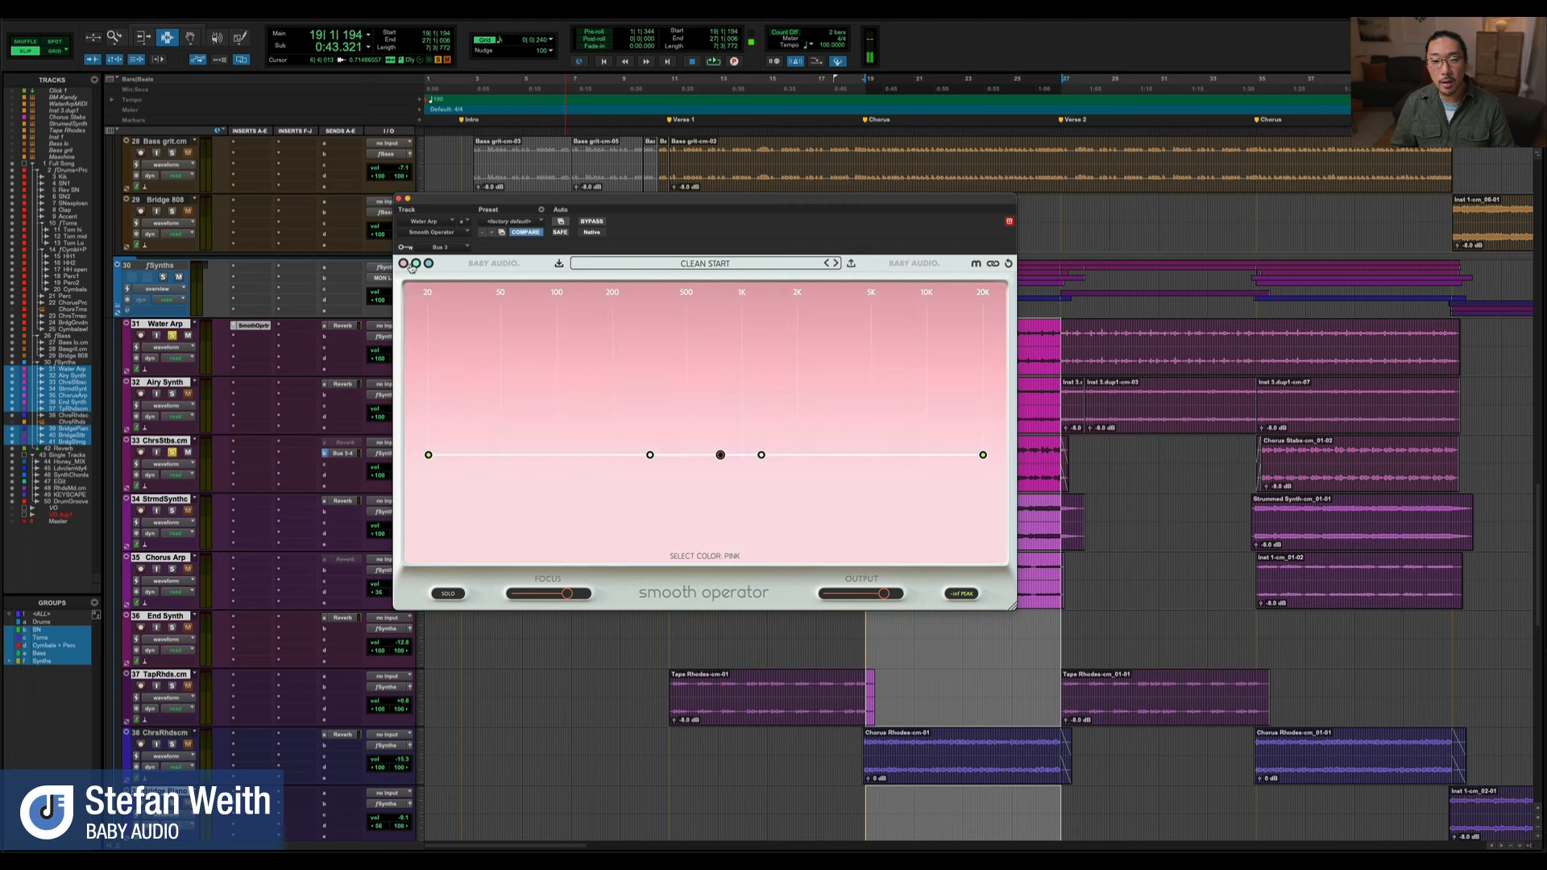
left_click(417, 265)
left_click_drag(439, 205, 572, 226)
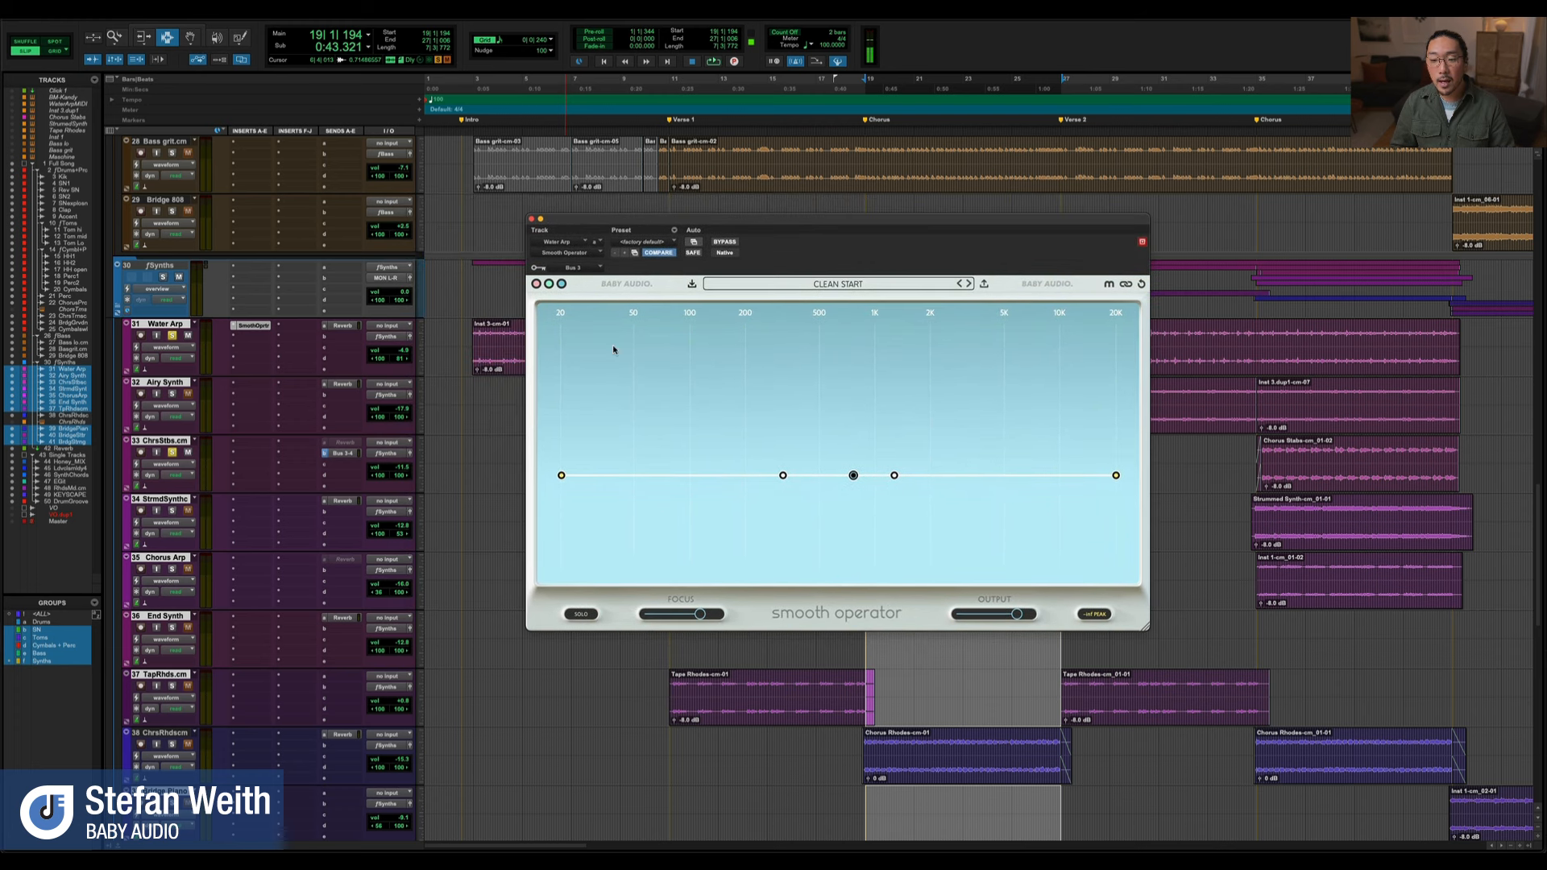